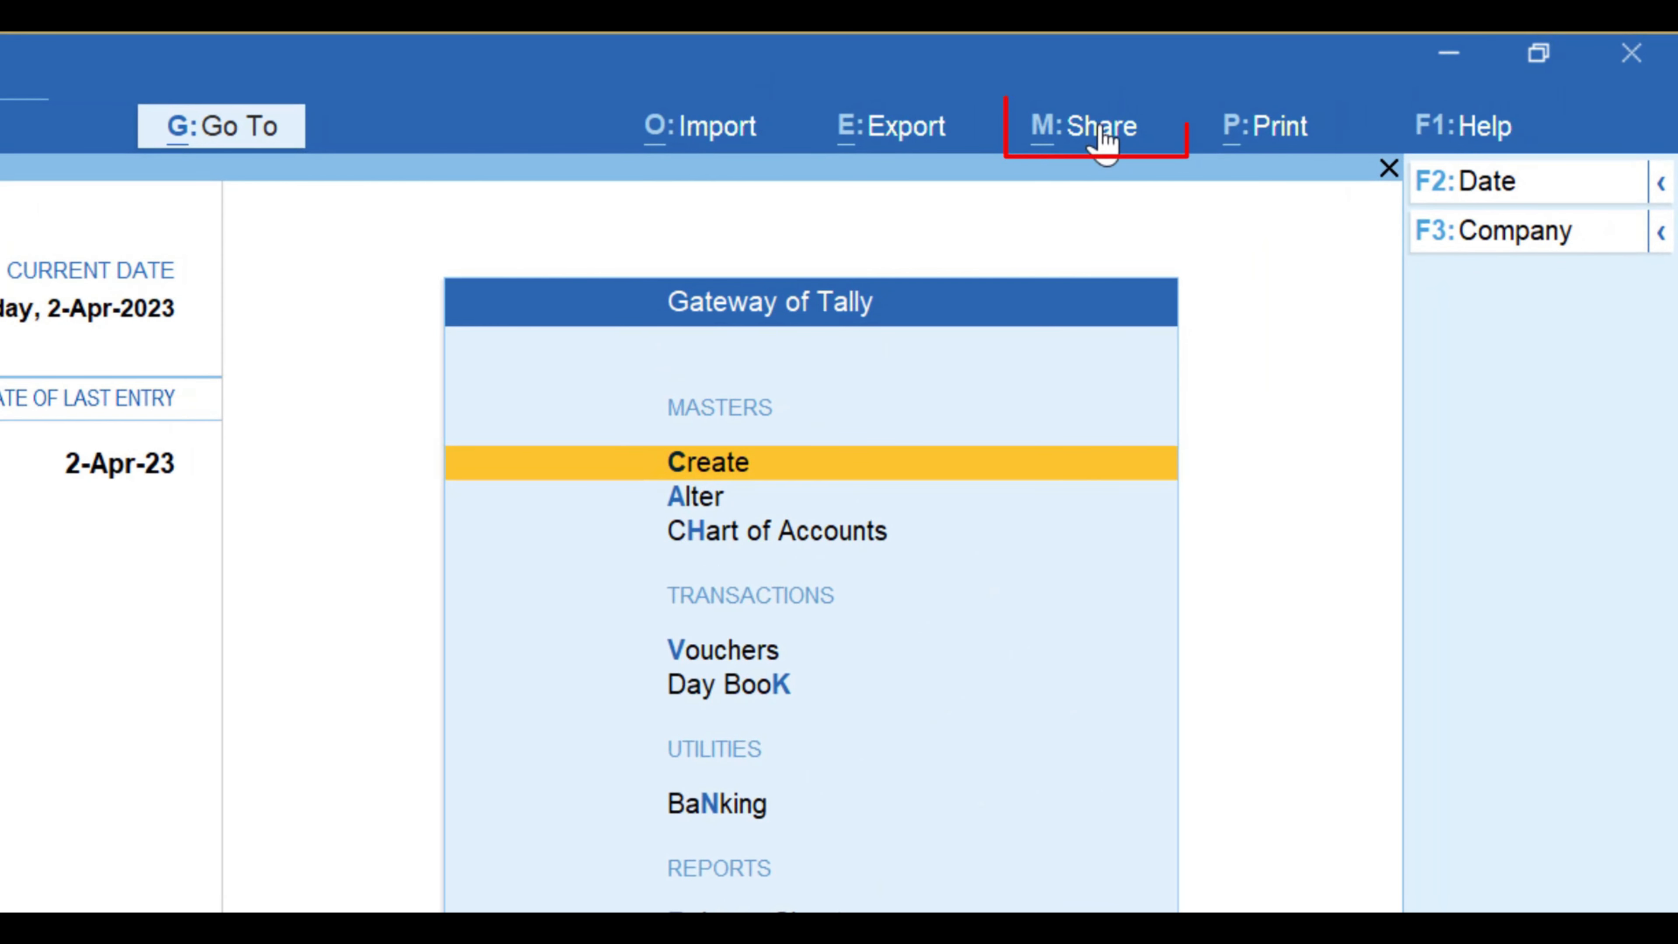
Step: From the Share menu, open WhatsApp Manage > WhatsApp Nos. to reach the sign-up prompt
left_click(1102, 141)
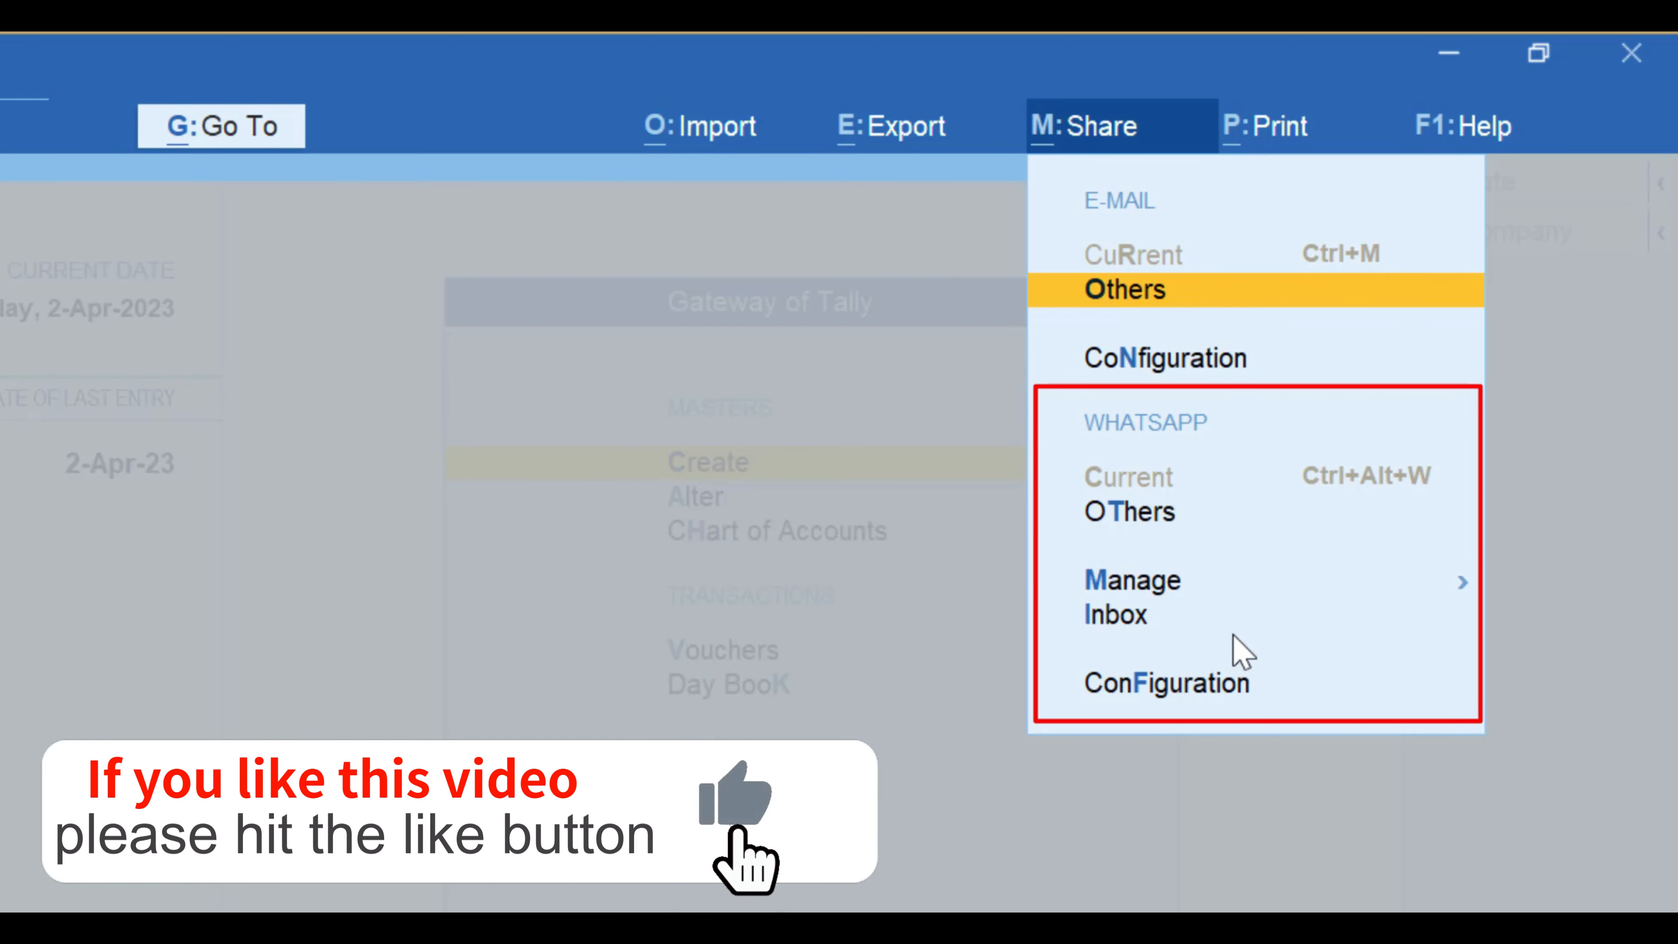
left_click(1170, 593)
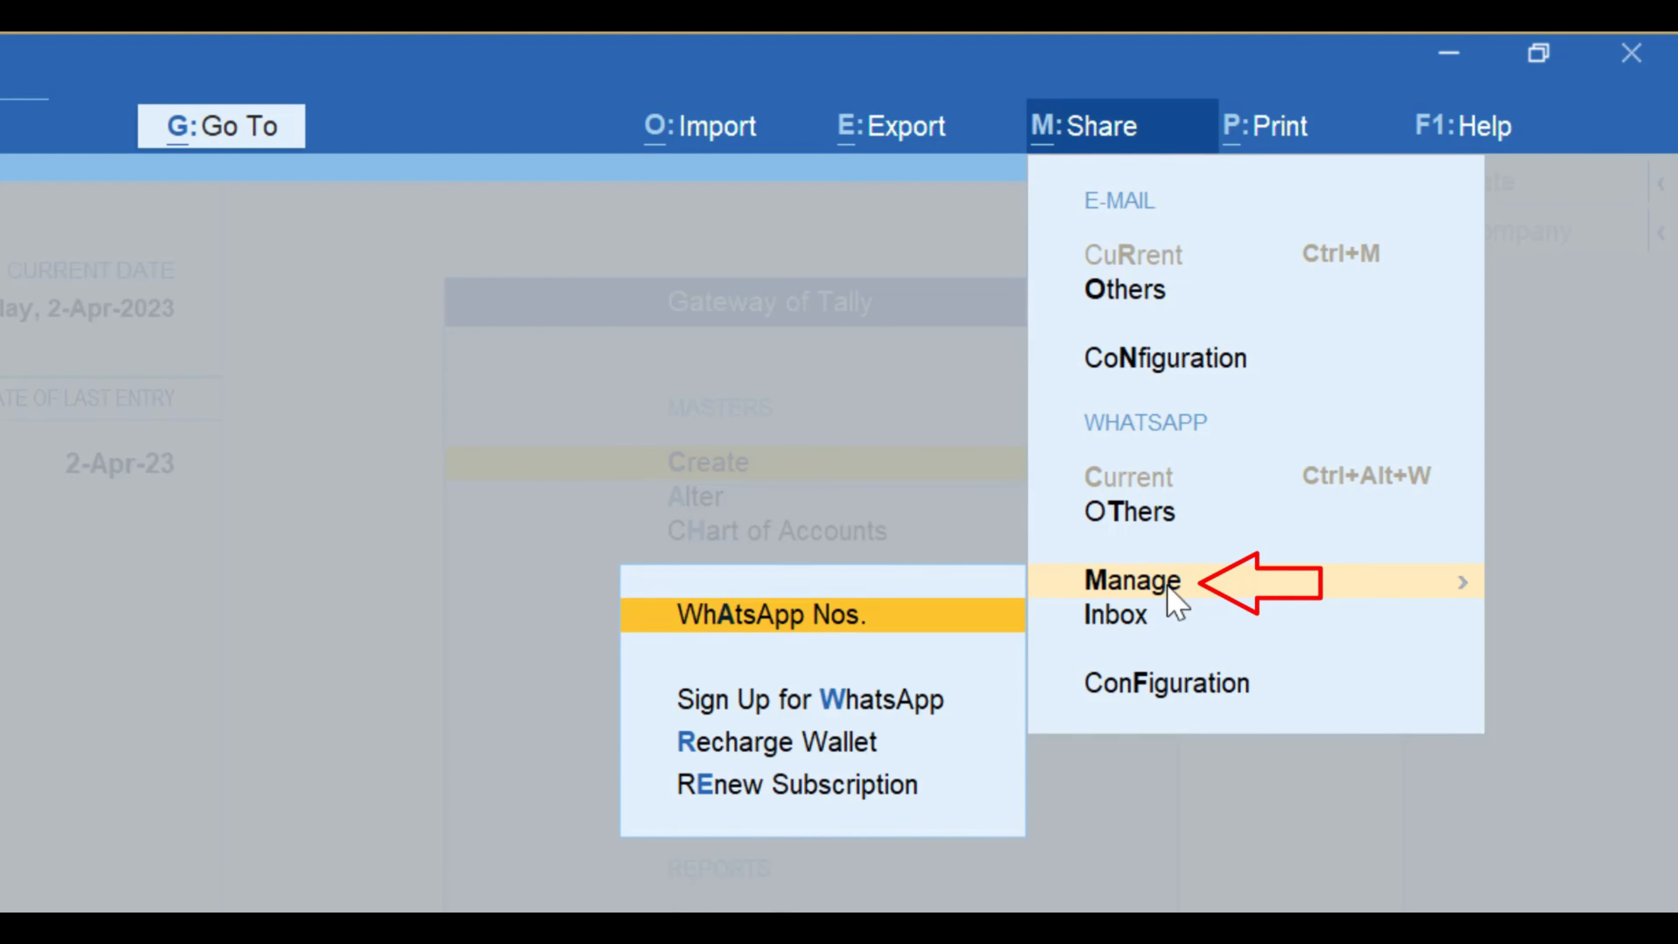
left_click(747, 618)
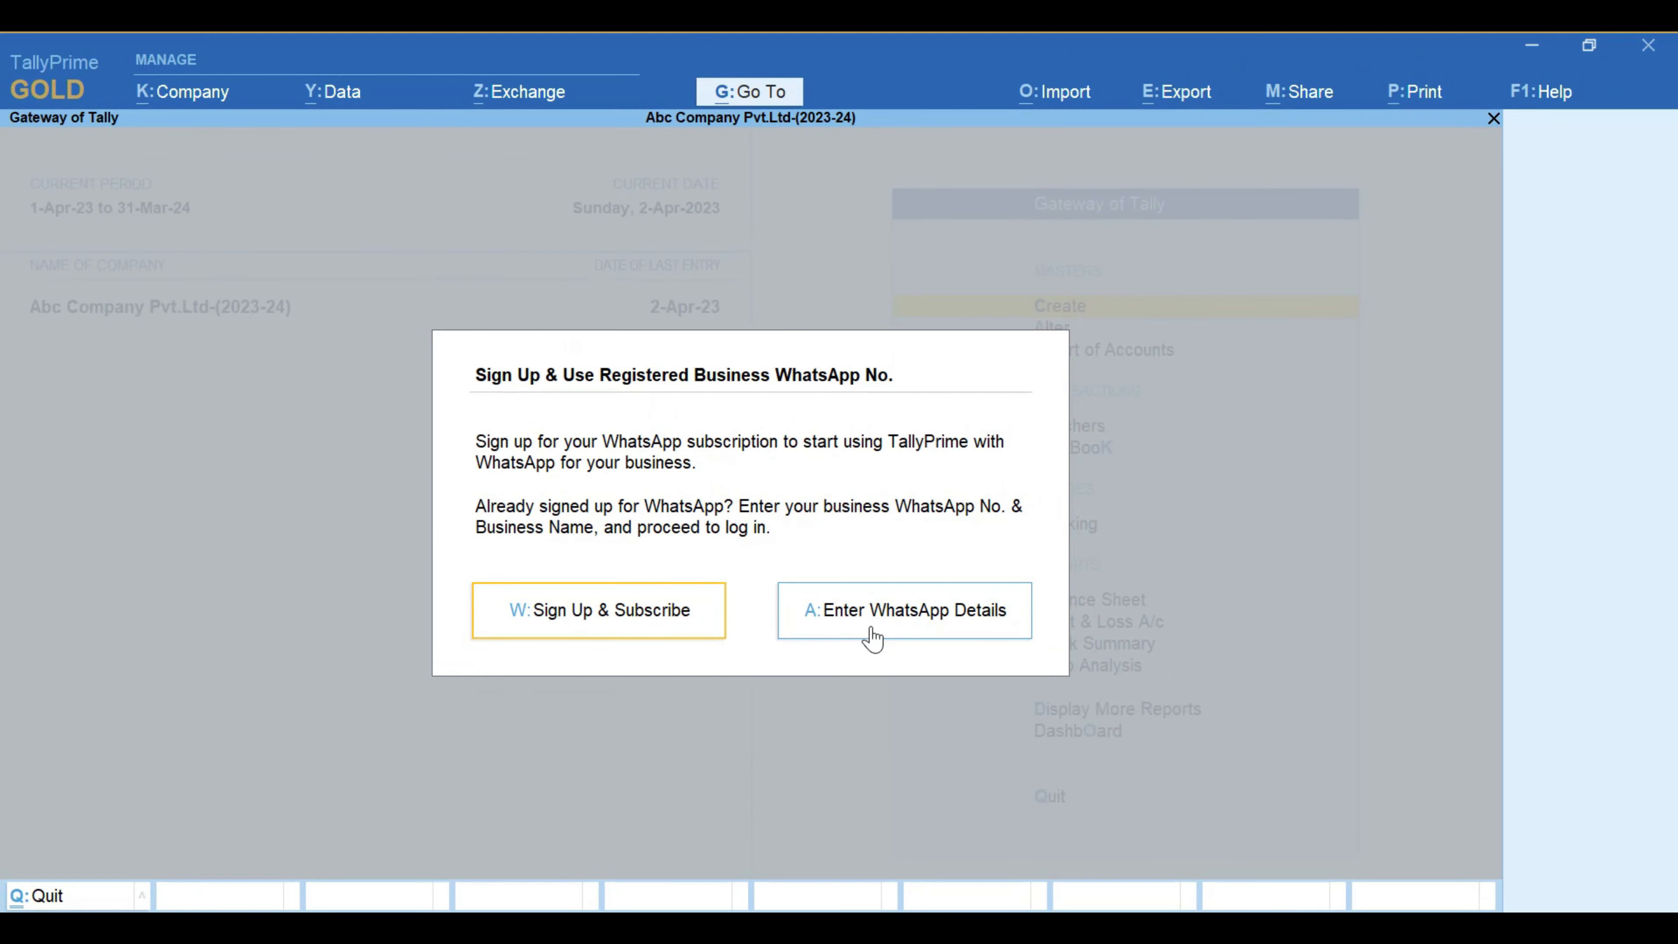
Step: Choose Sign Up & Subscribe and confirm Yes to open the prerequisites webpage
left_click(600, 624)
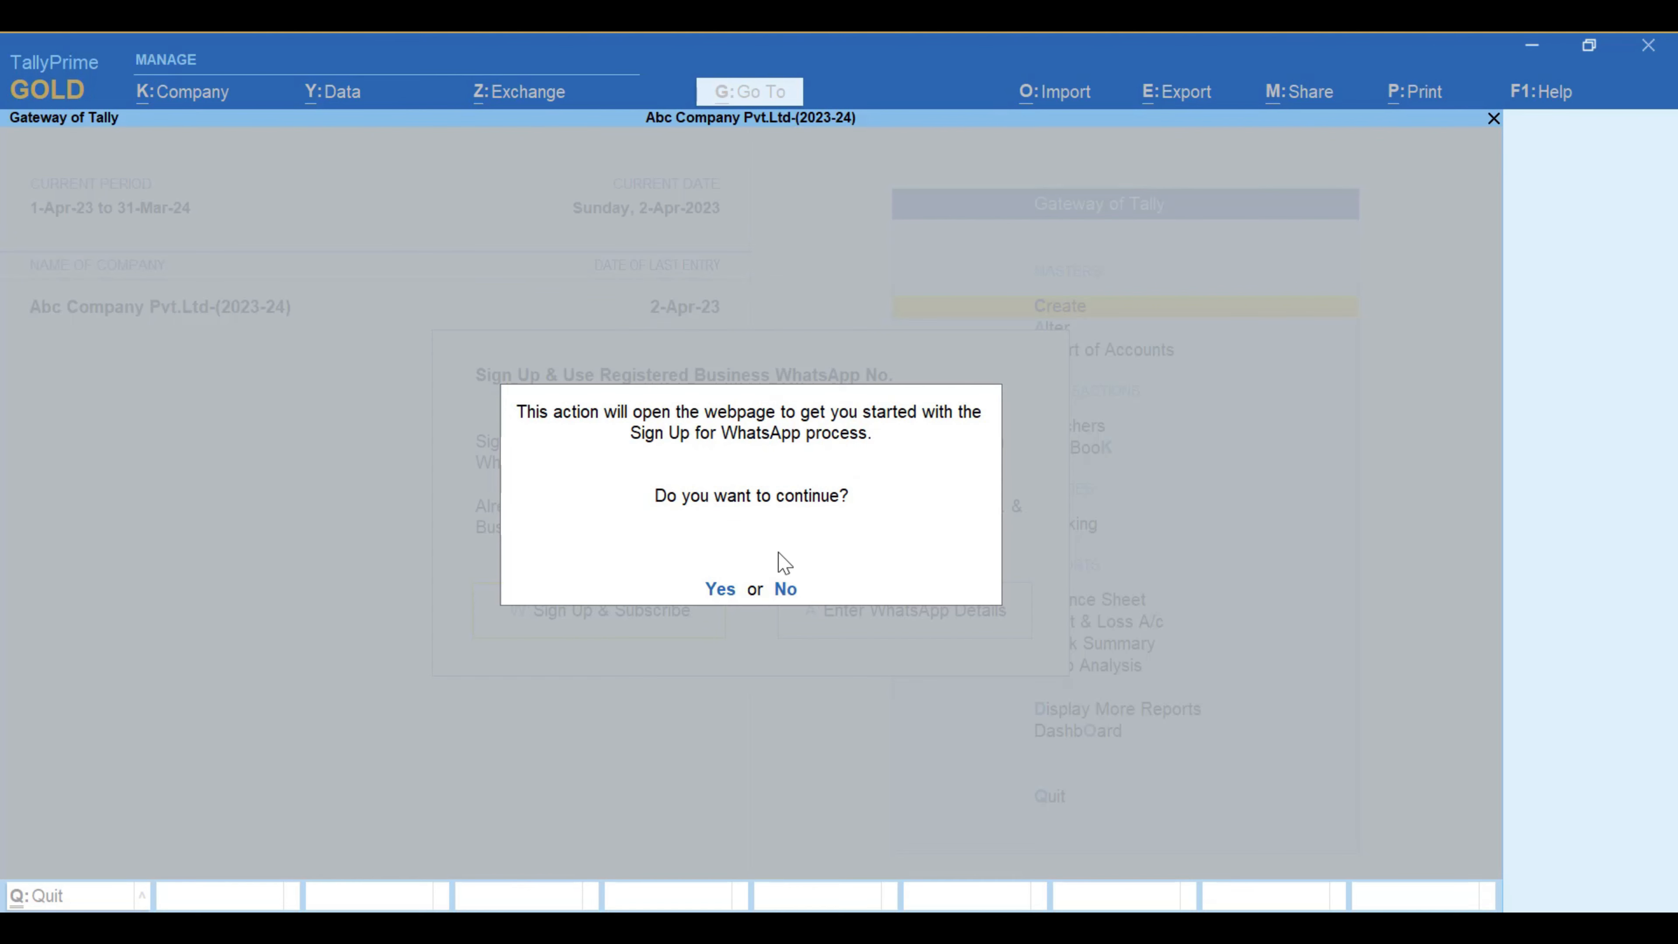
left_click(720, 590)
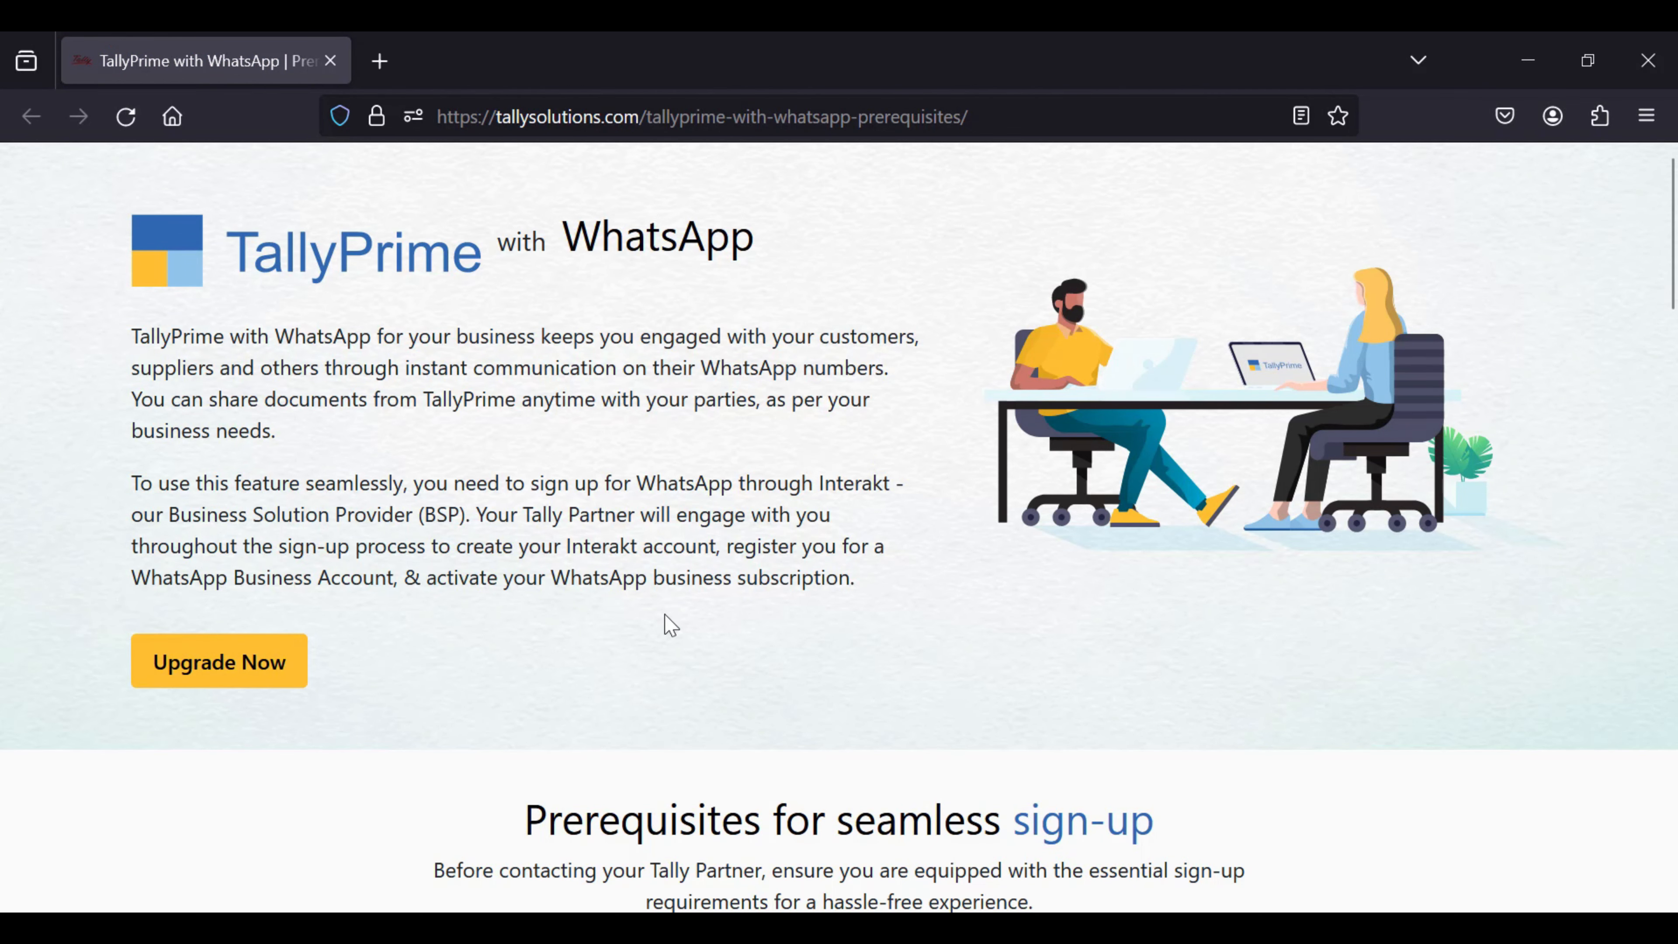
scroll(671, 625, "down", 4)
scroll(667, 623, "up", 4)
scroll(721, 671, "down", 2)
scroll(719, 661, "down", 4)
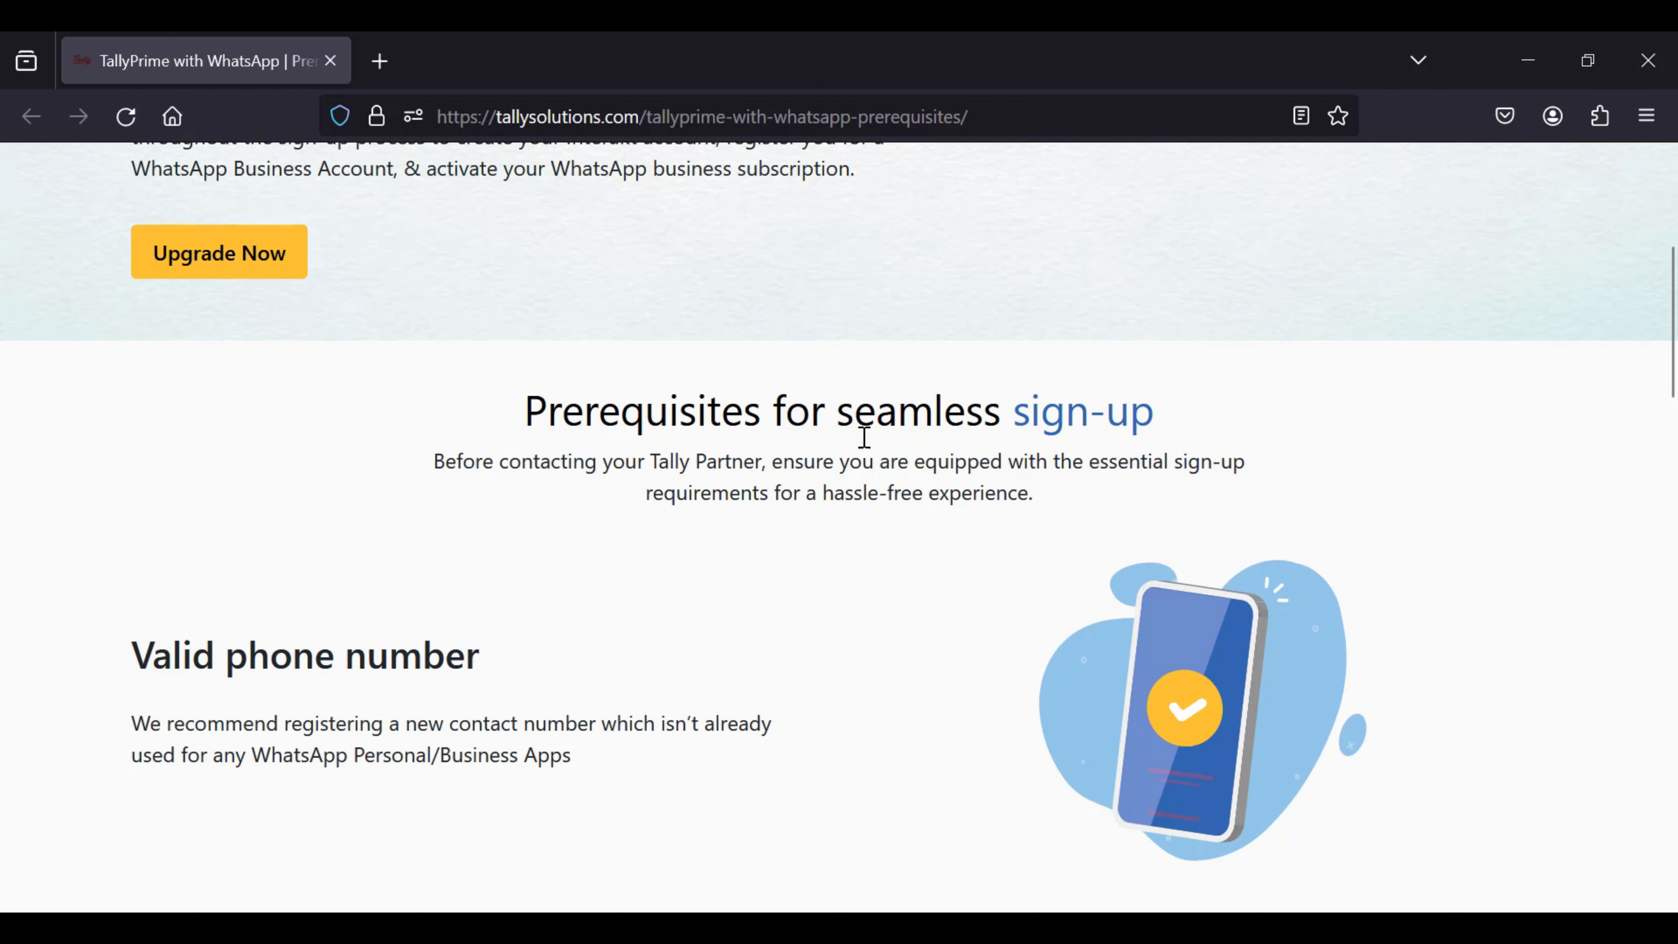
scroll(873, 550, "down", 2)
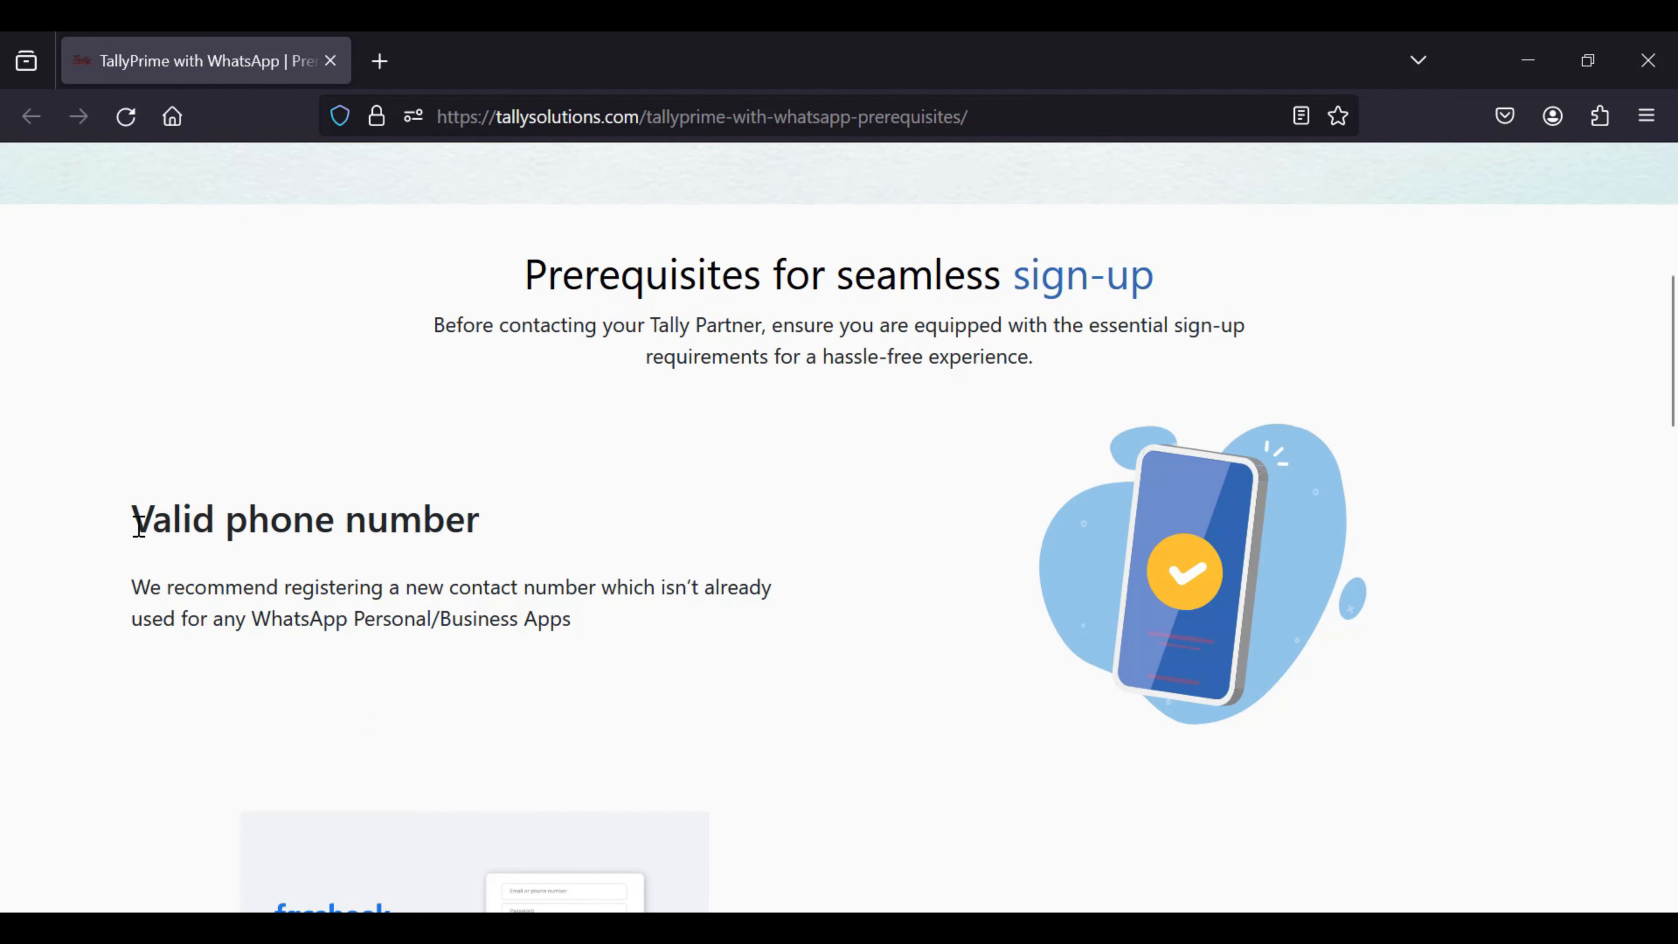
left_click_drag(138, 526, 481, 522)
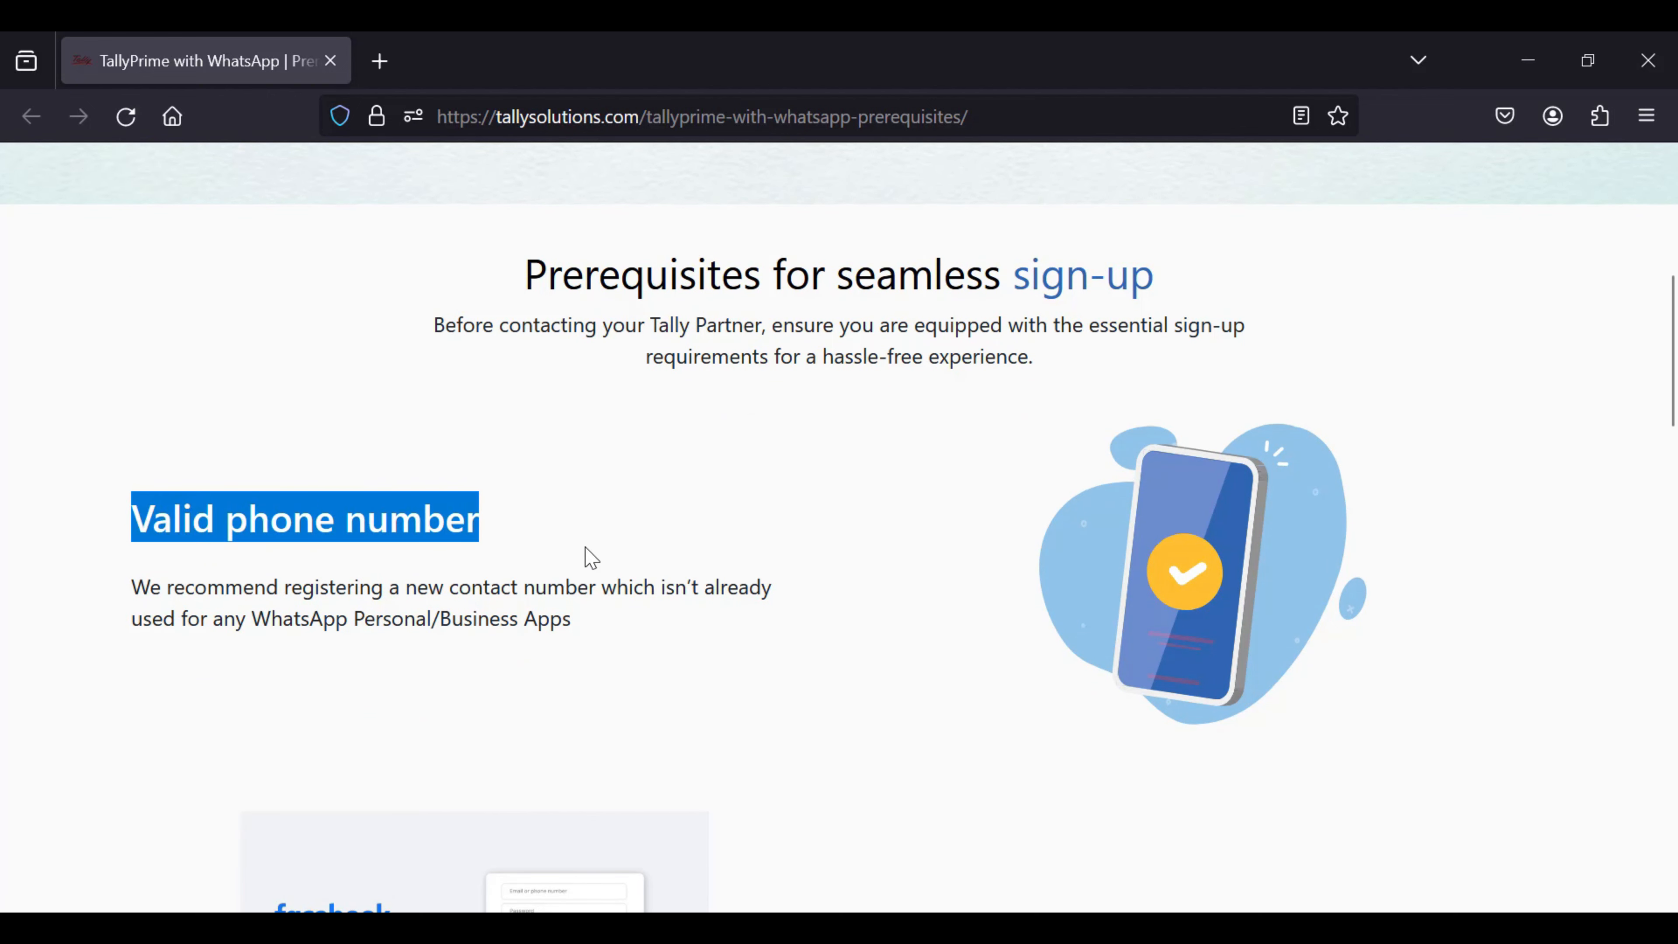
scroll(657, 565, "down", 2)
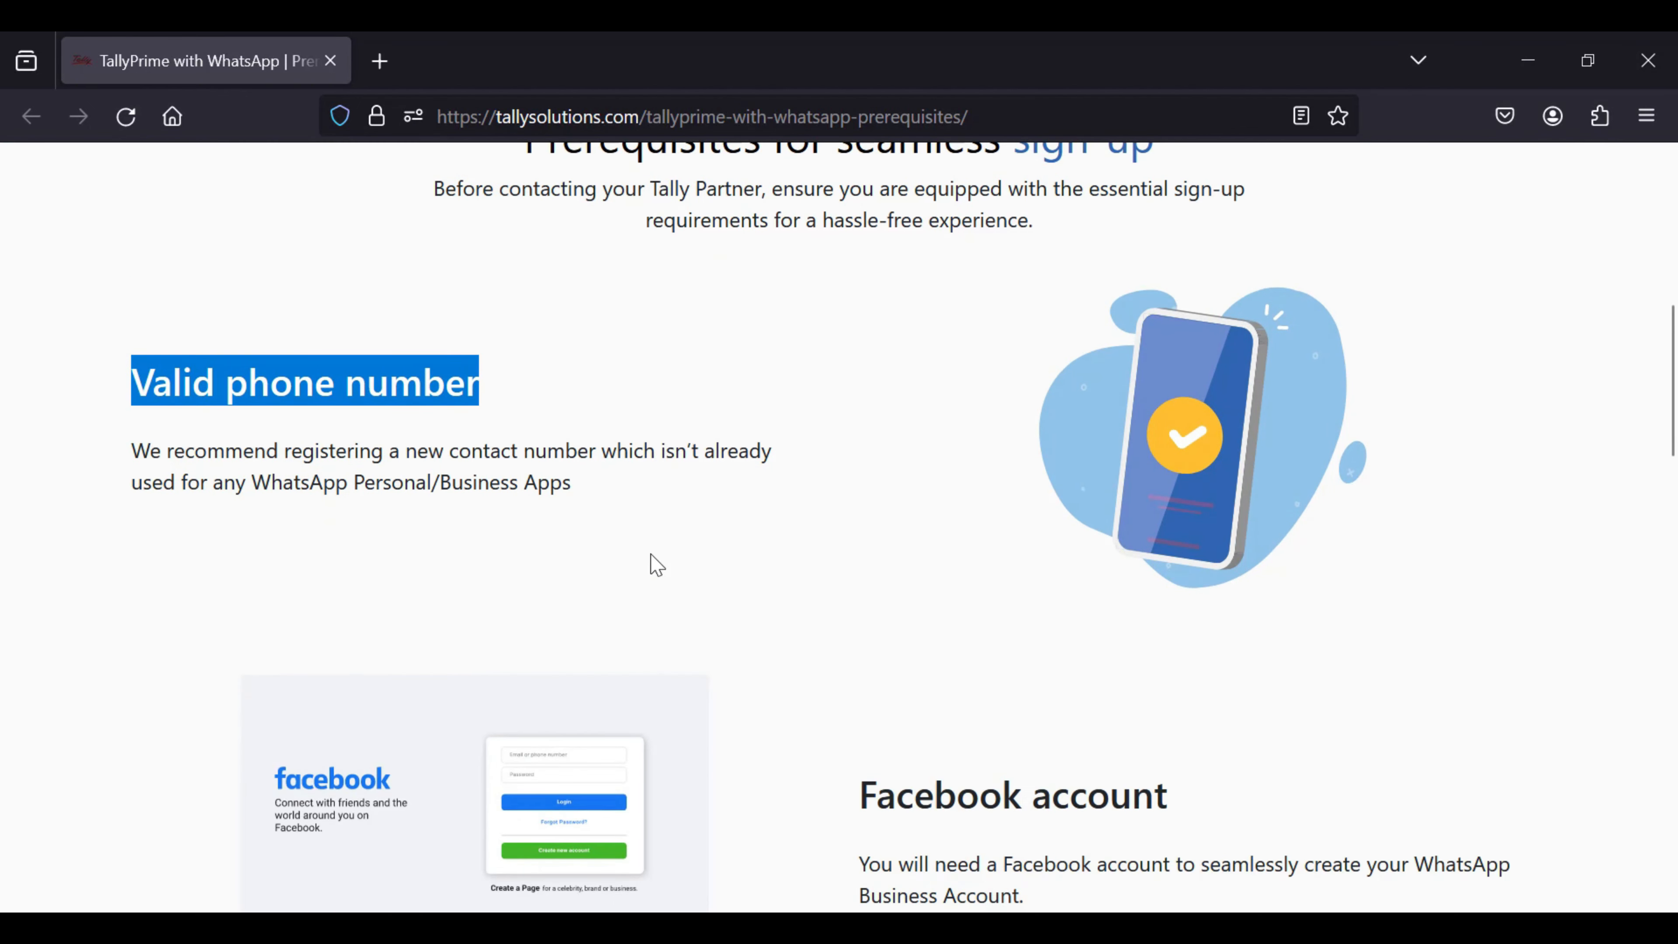
scroll(657, 565, "down", 2)
scroll(657, 565, "down", 2)
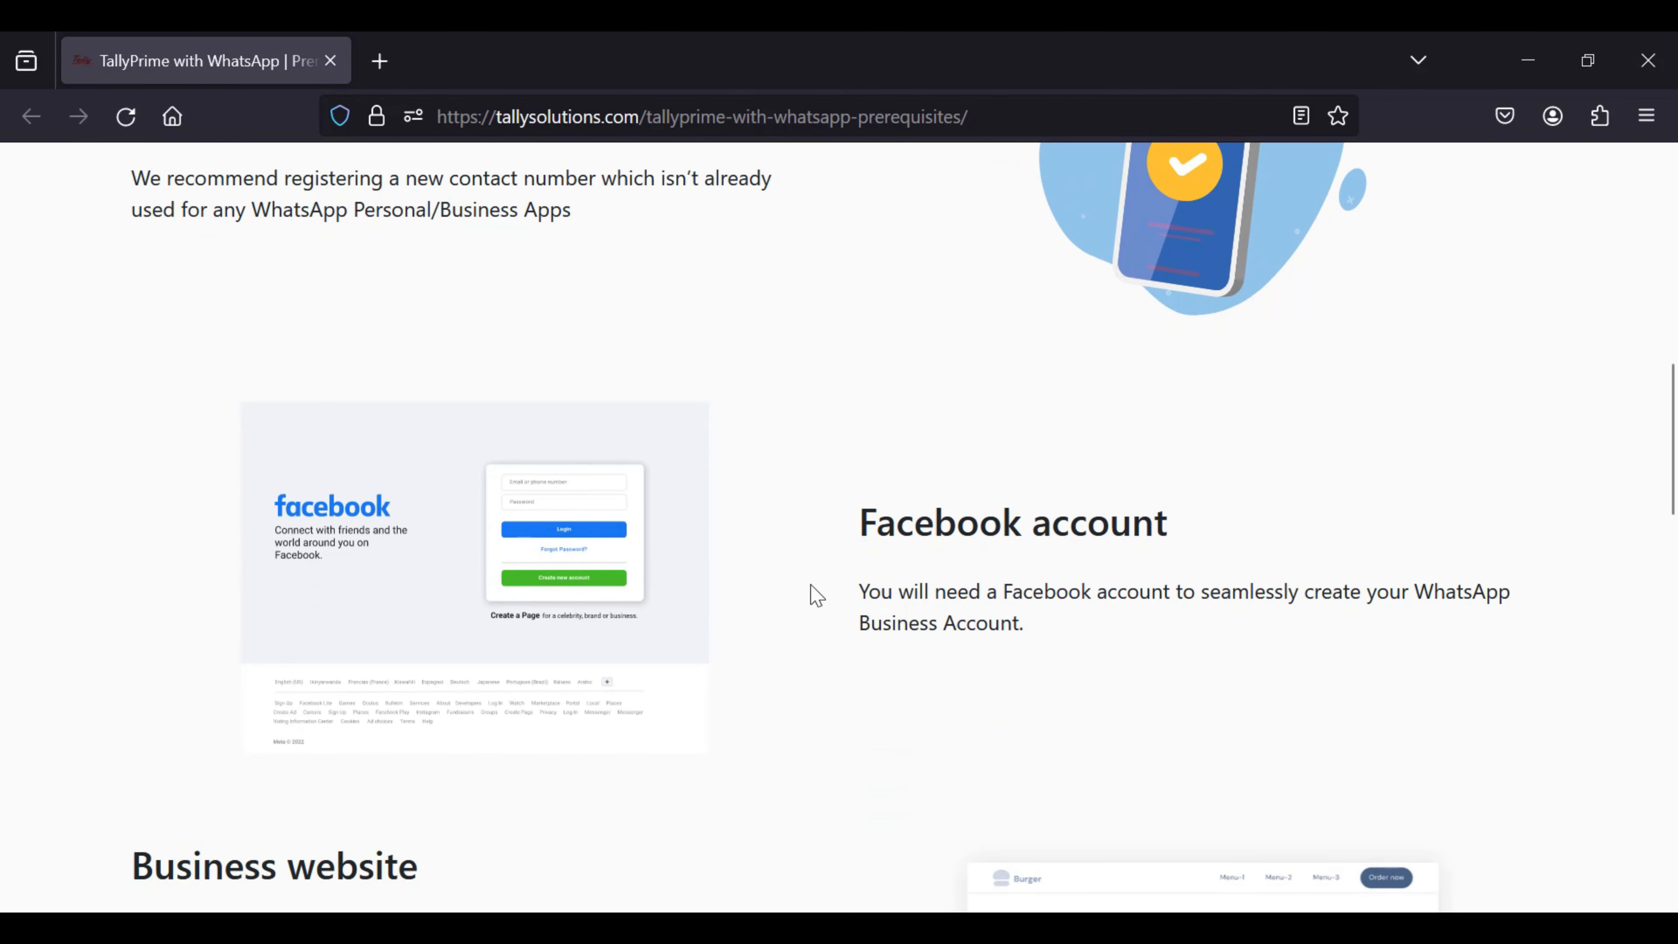
left_click_drag(862, 529, 1168, 537)
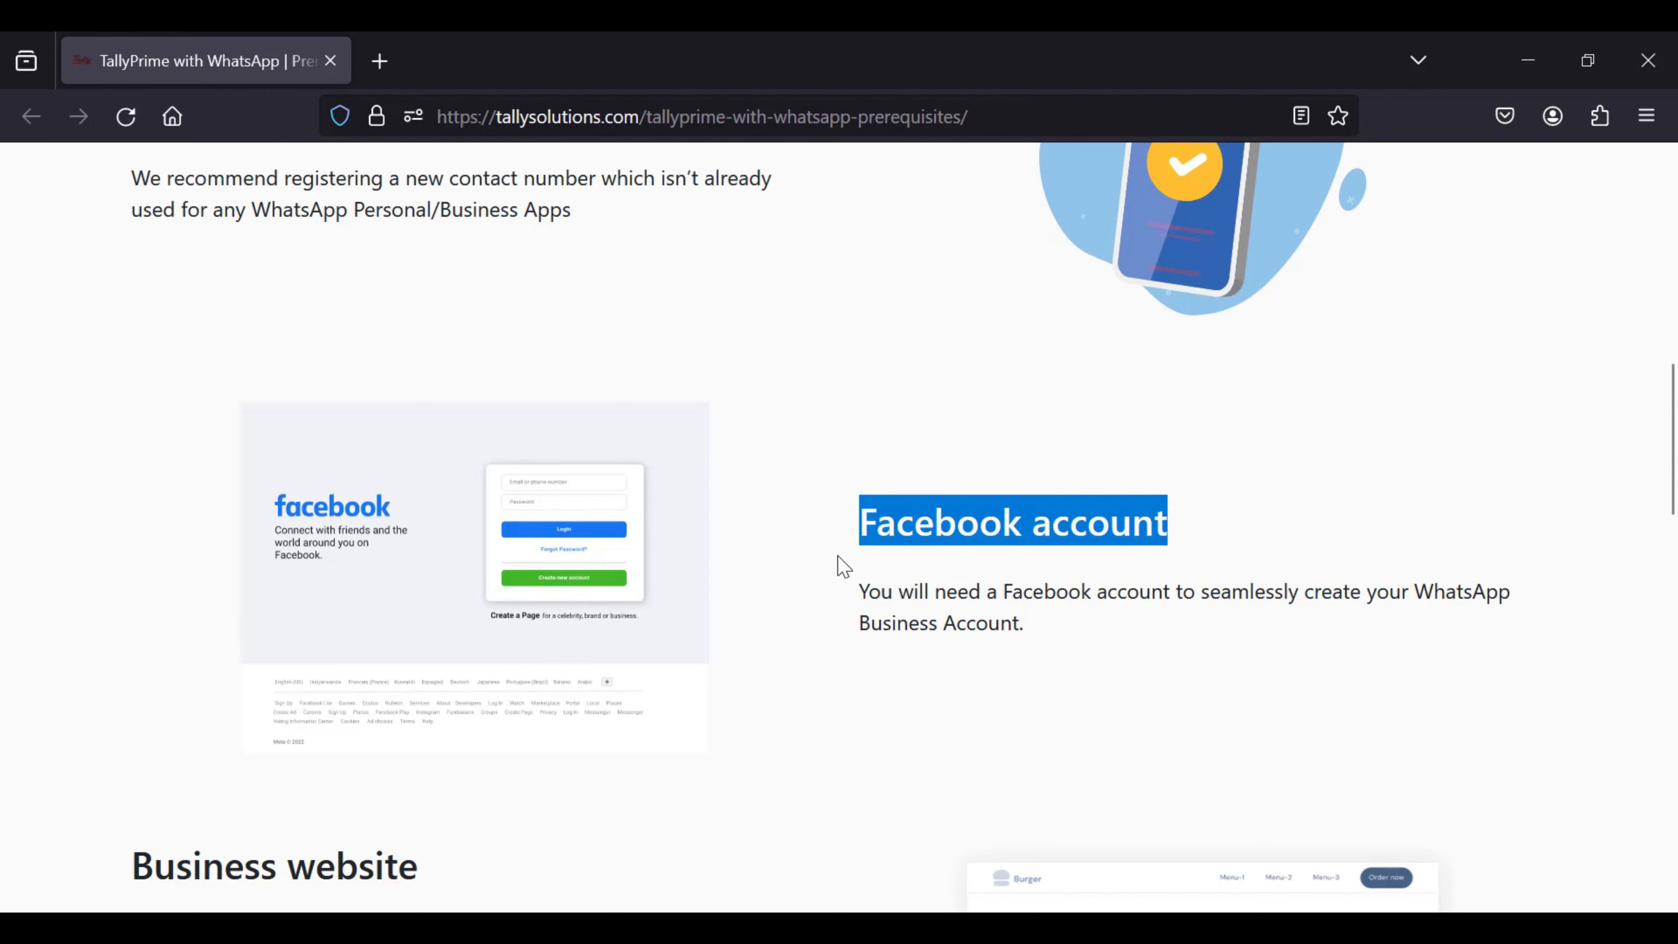
scroll(958, 603, "down", 6)
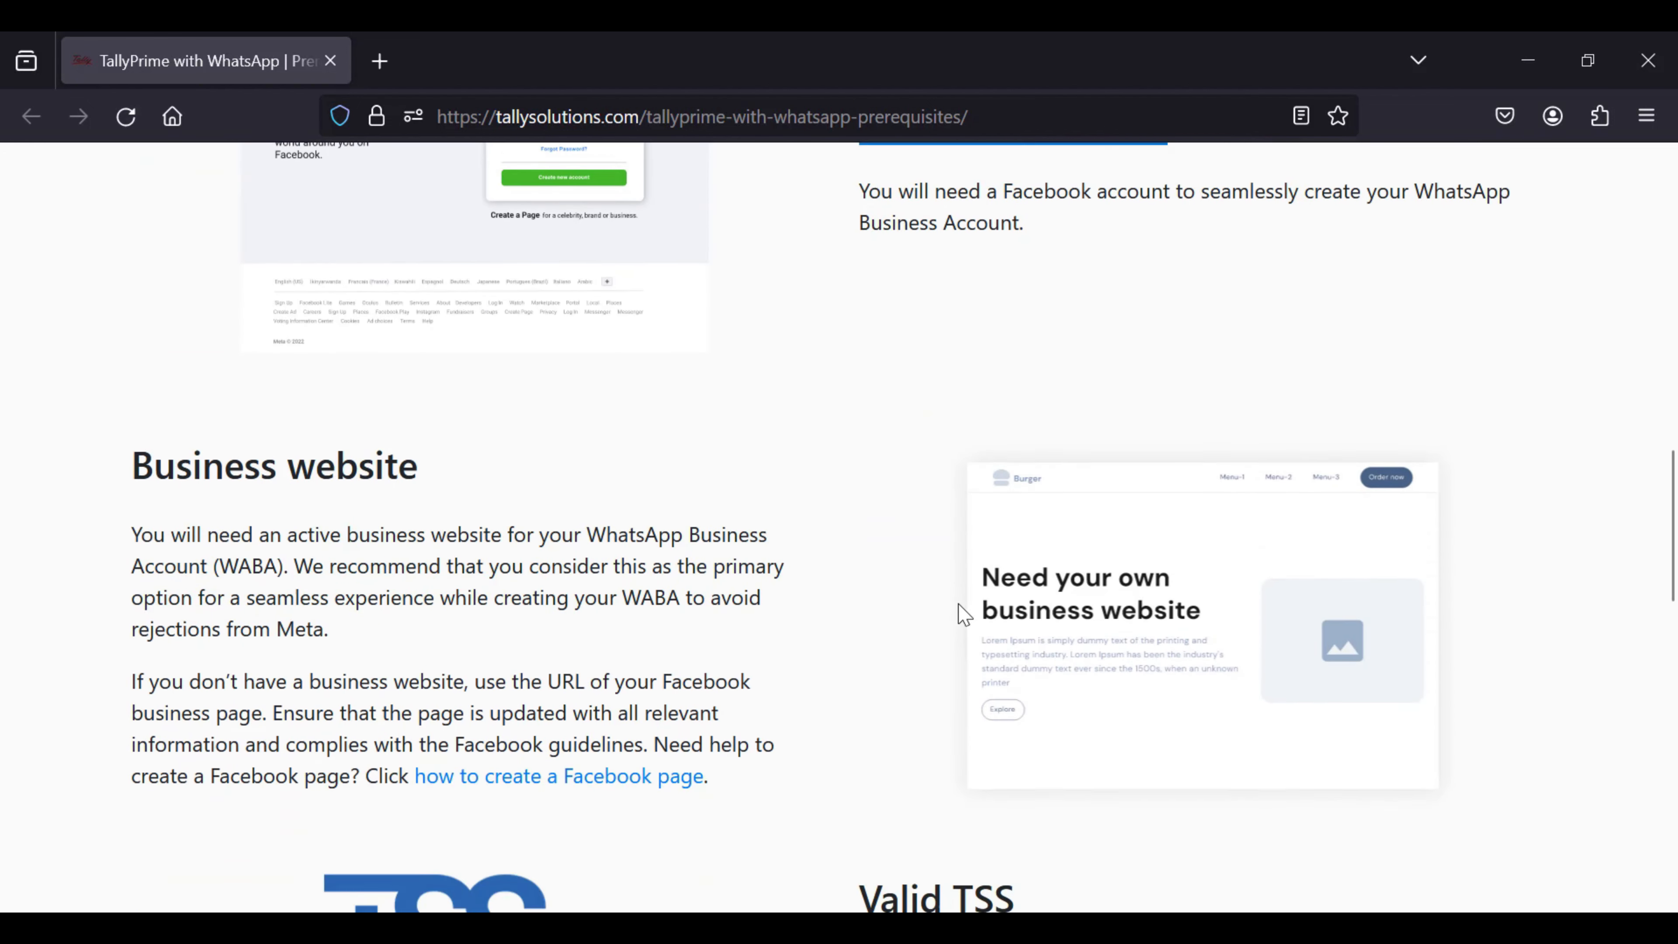
scroll(964, 615, "down", 2)
scroll(964, 615, "down", 2)
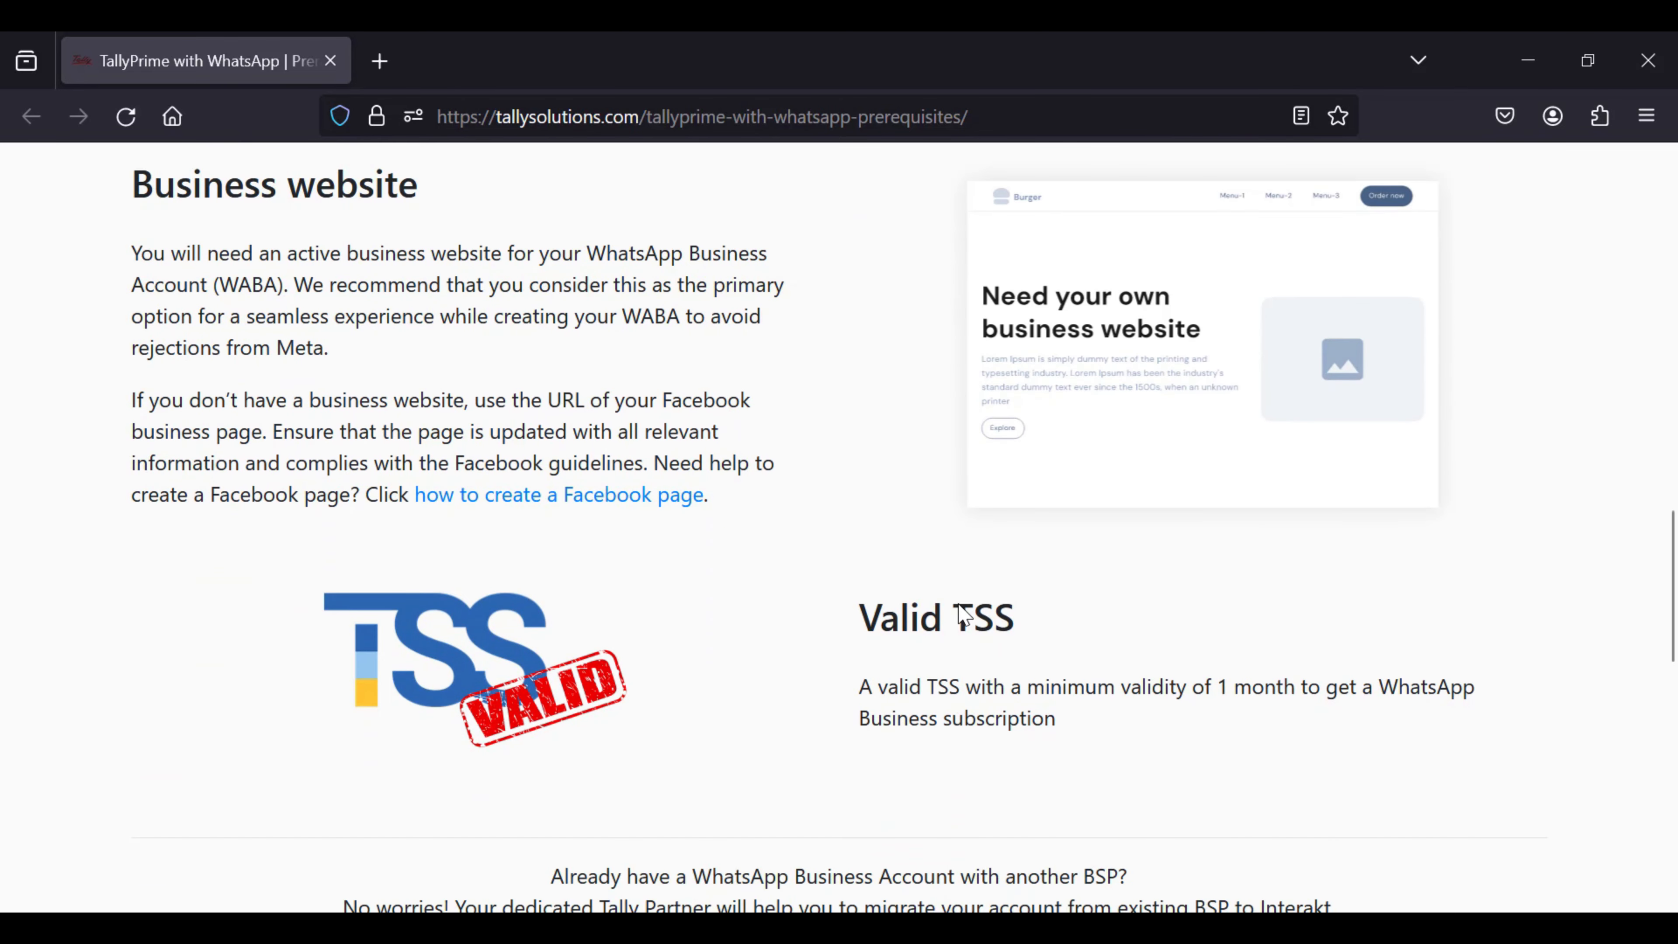
left_click_drag(862, 610, 1015, 622)
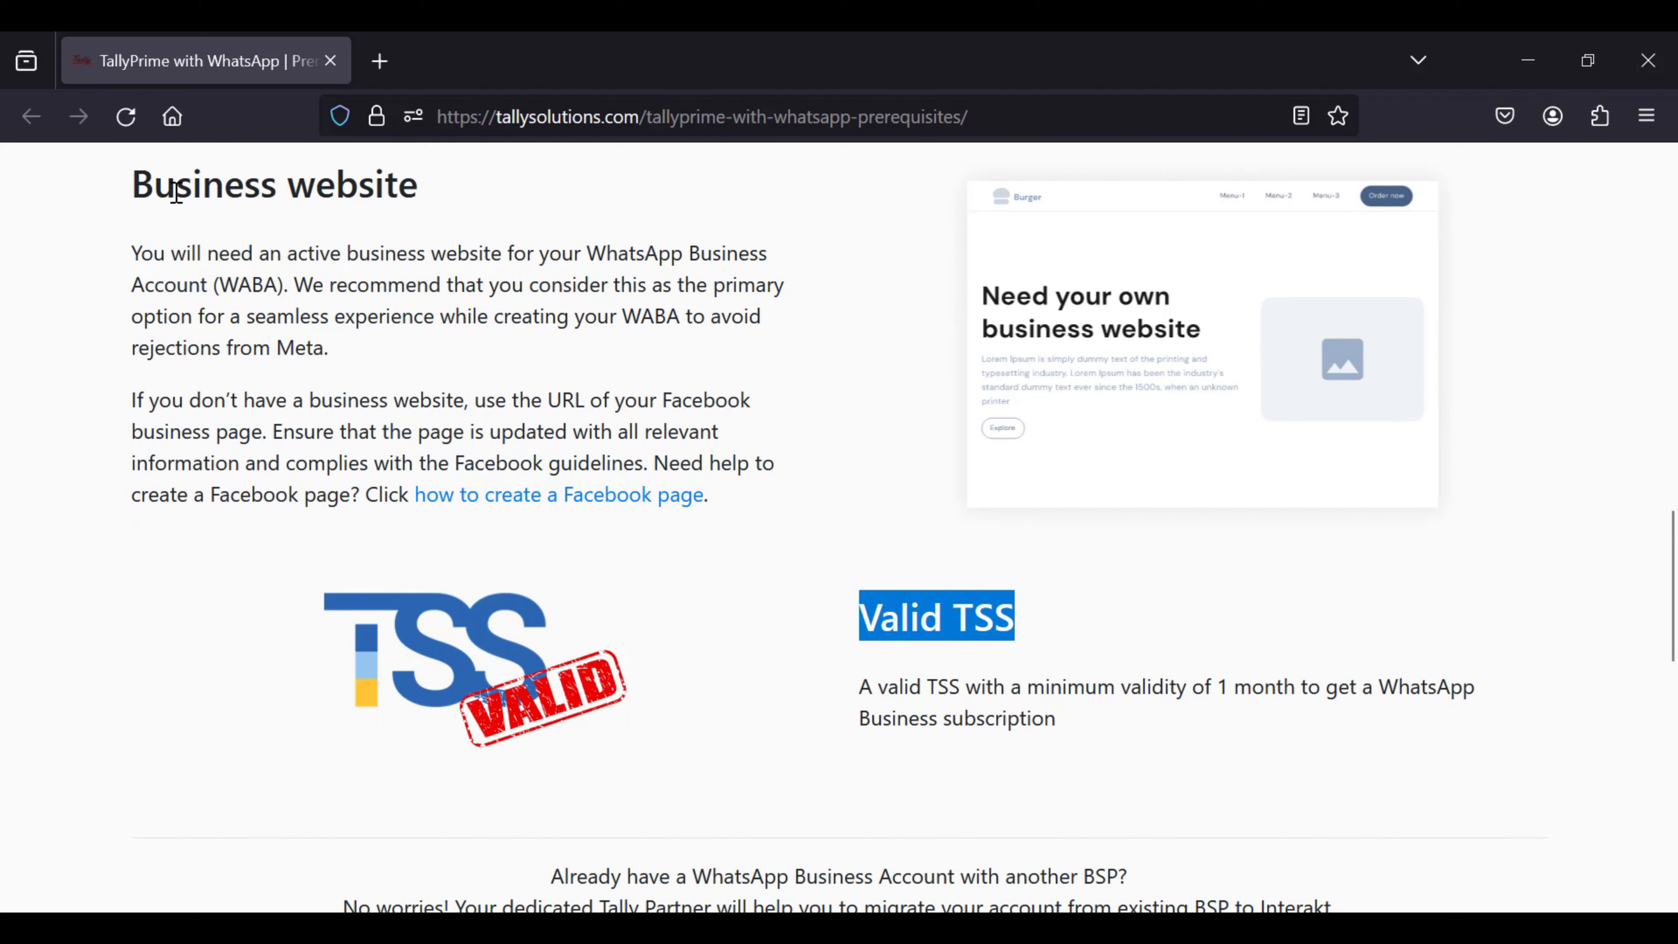
left_click_drag(141, 187, 423, 227)
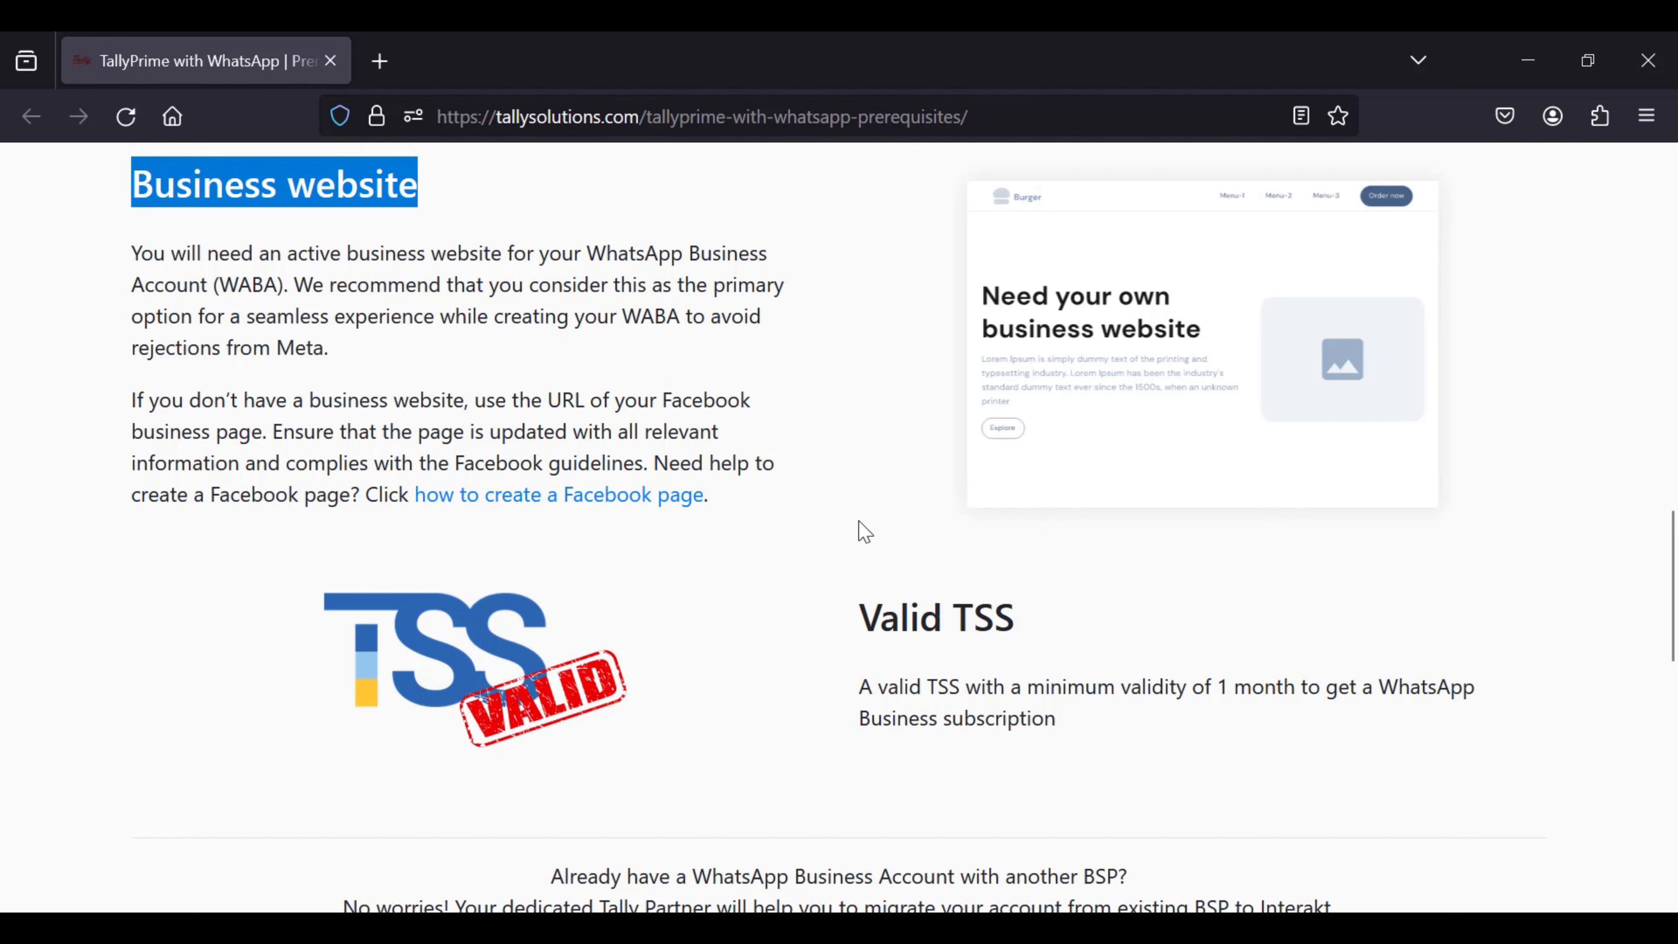
scroll(864, 531, "down", 4)
scroll(864, 531, "down", 6)
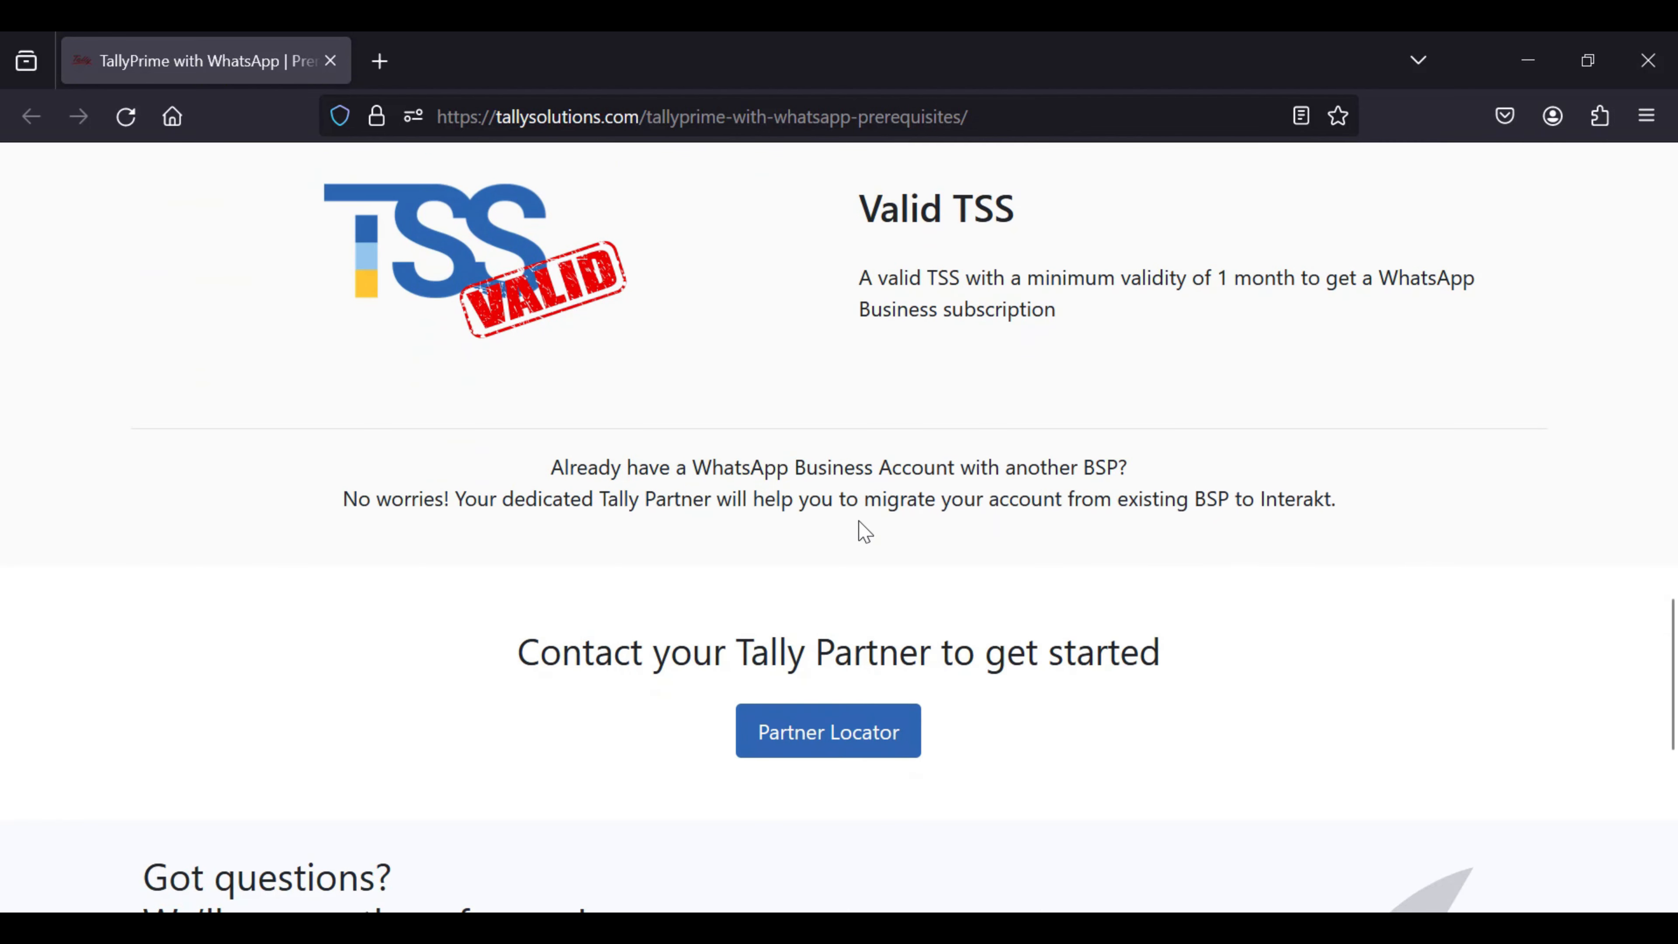
scroll(864, 531, "down", 4)
scroll(864, 531, "down", 2)
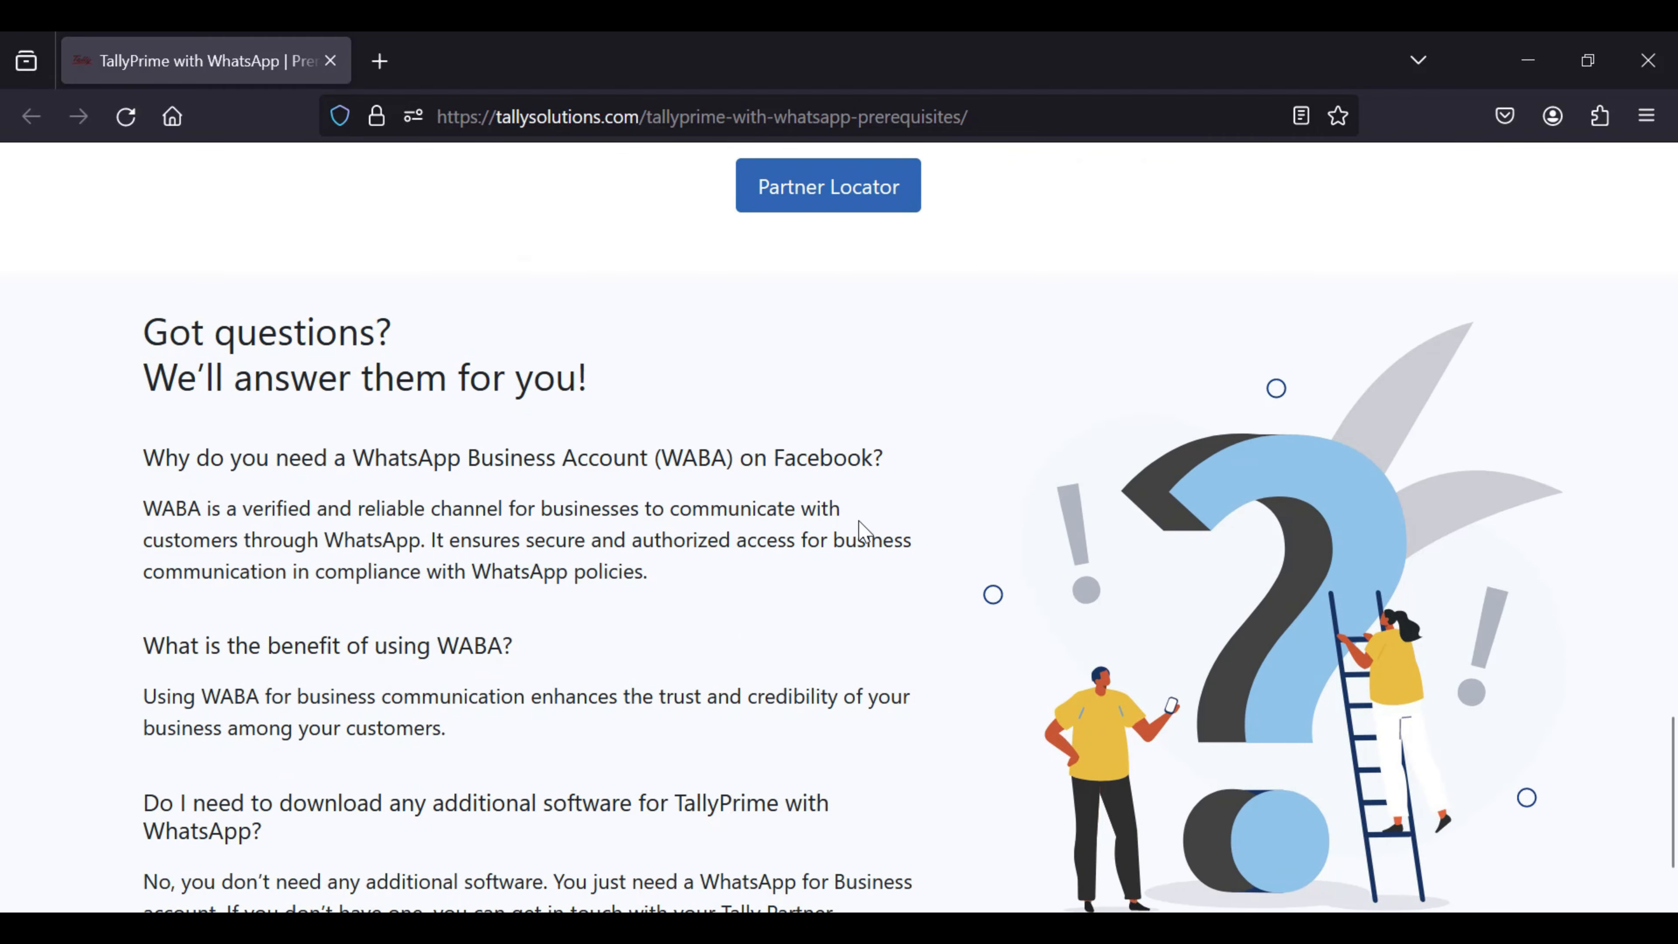
scroll(782, 557, "up", 12)
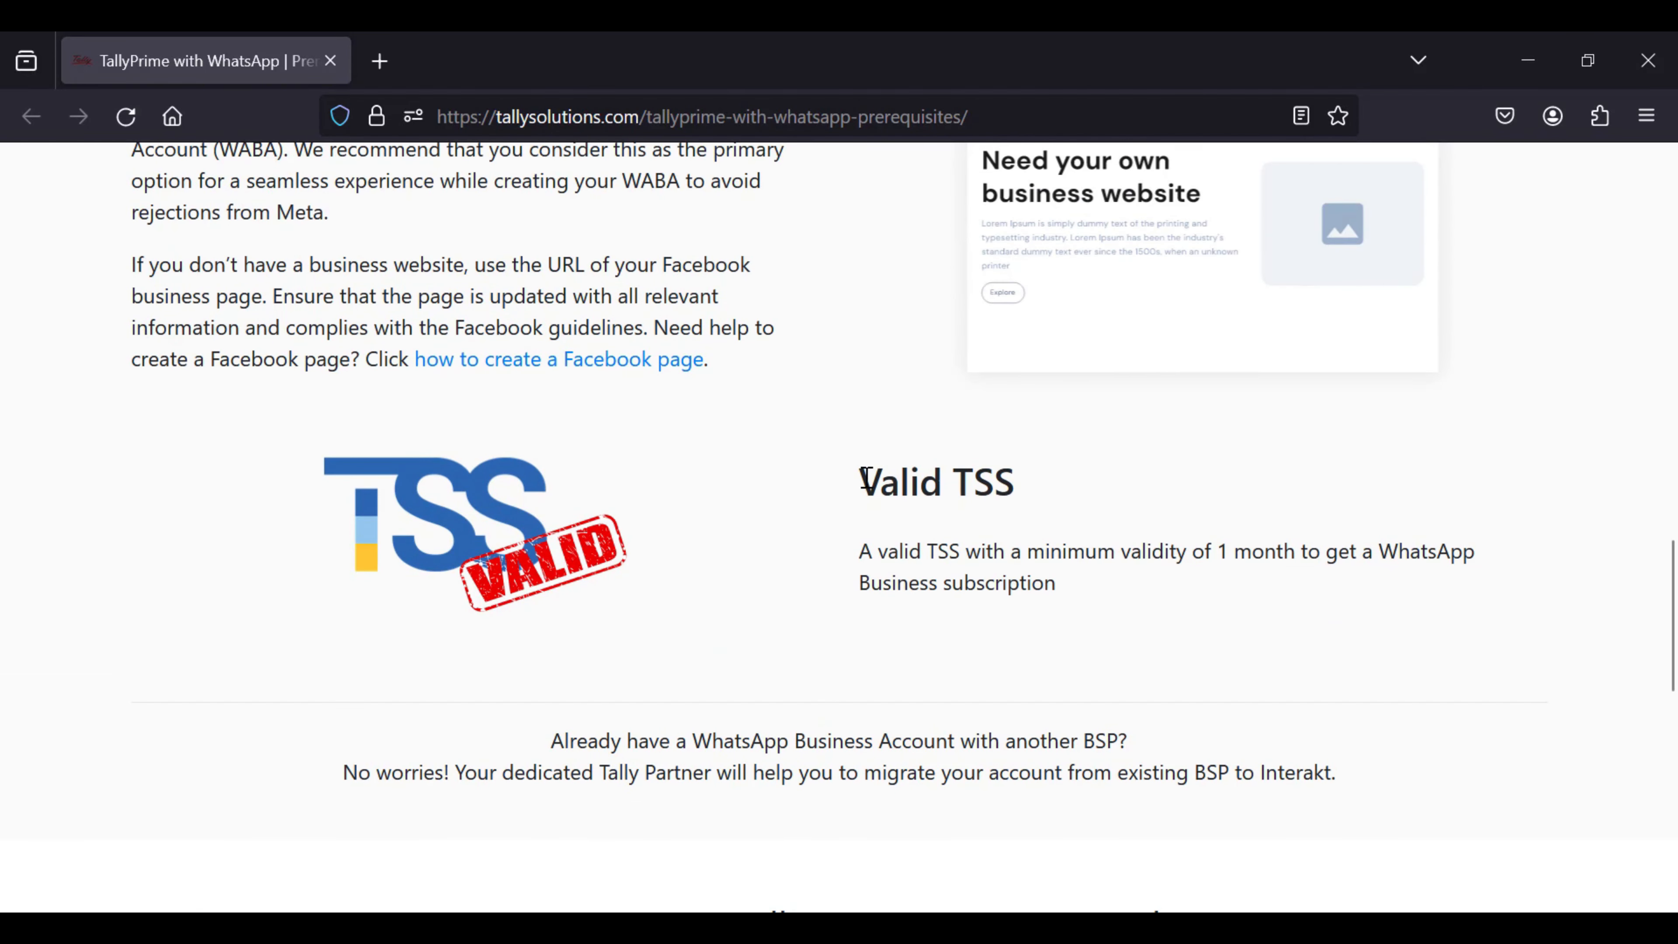
left_click_drag(860, 488, 1015, 482)
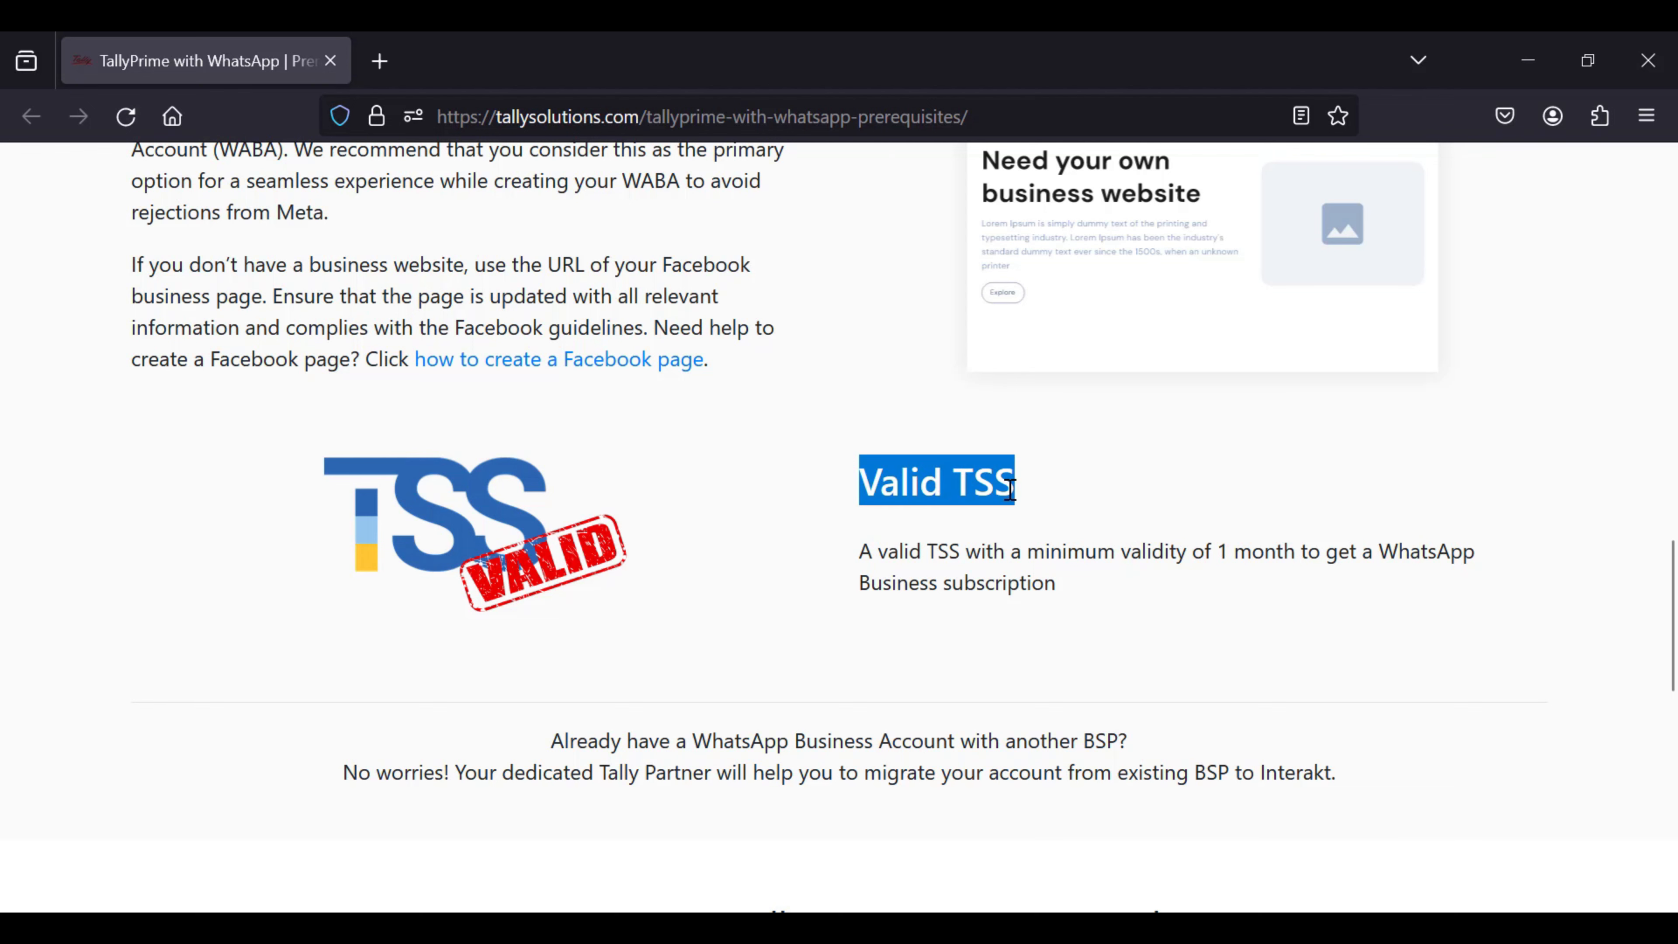
scroll(1011, 486, "up", 4)
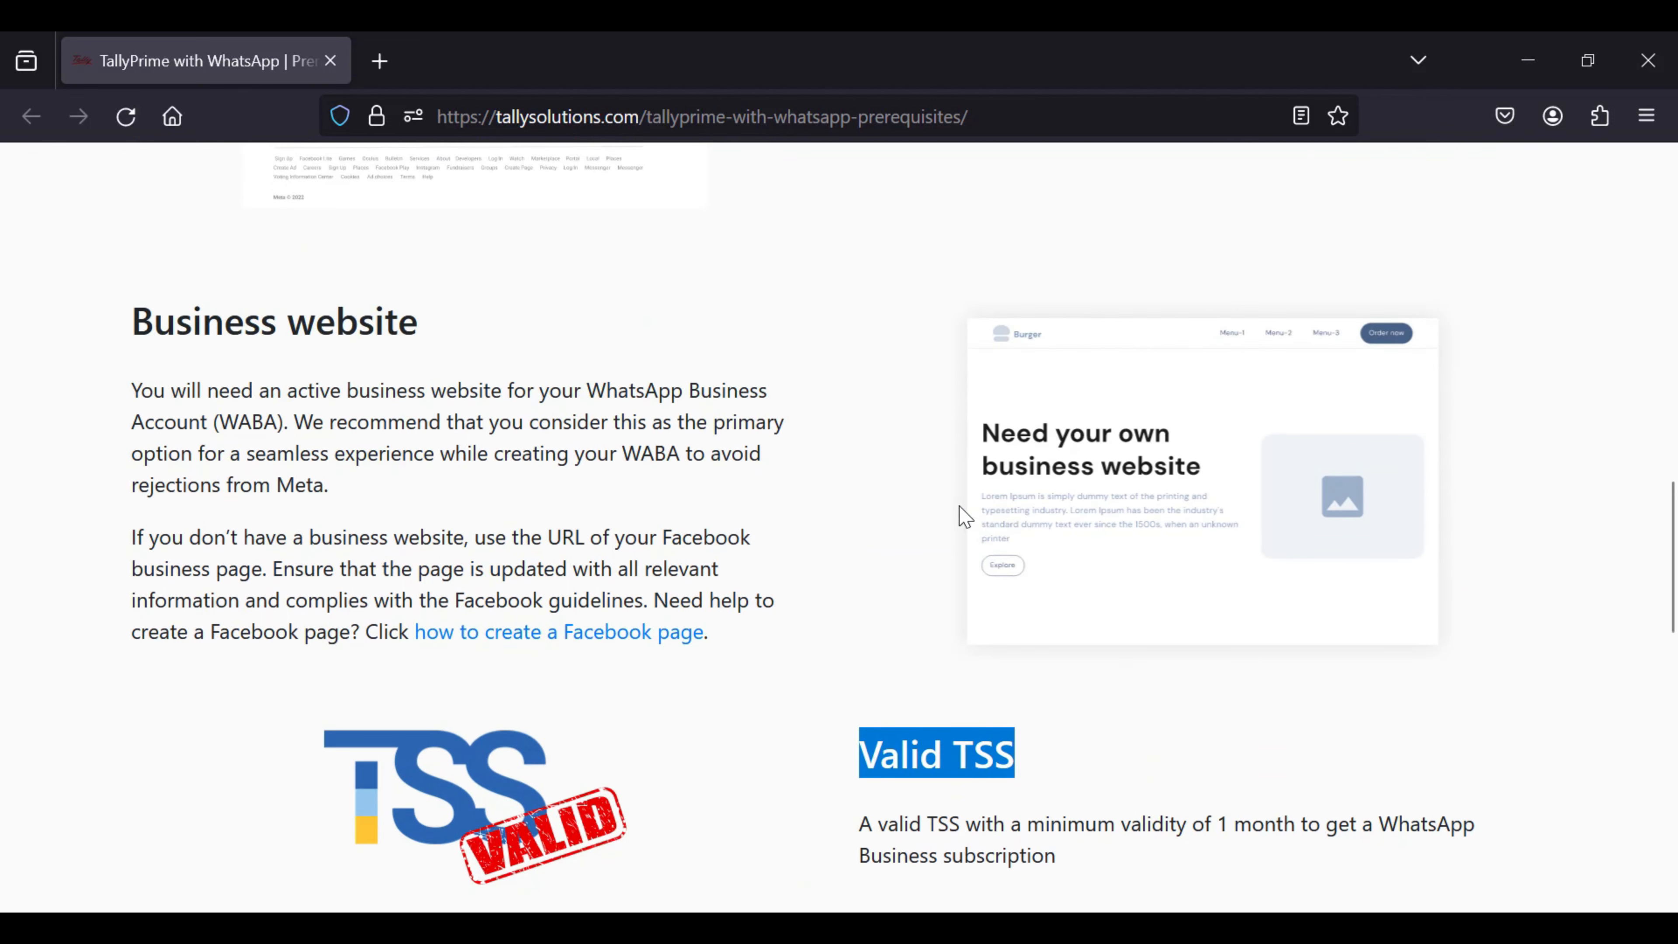
scroll(892, 526, "up", 2)
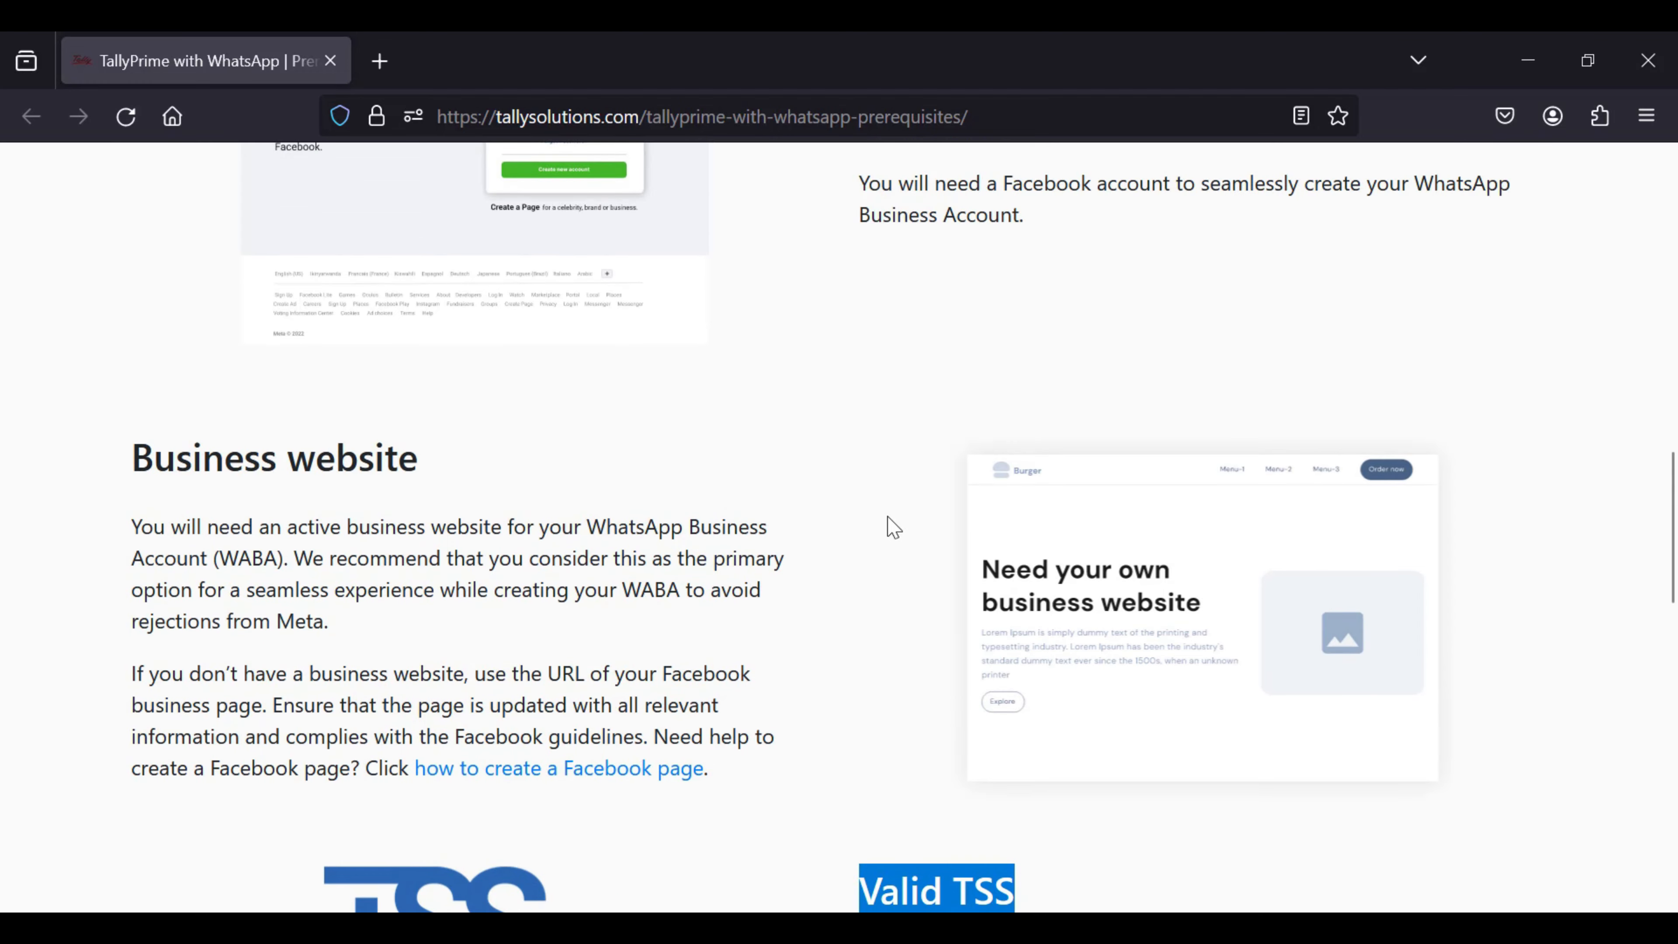
scroll(893, 528, "up", 2)
scroll(893, 527, "up", 4)
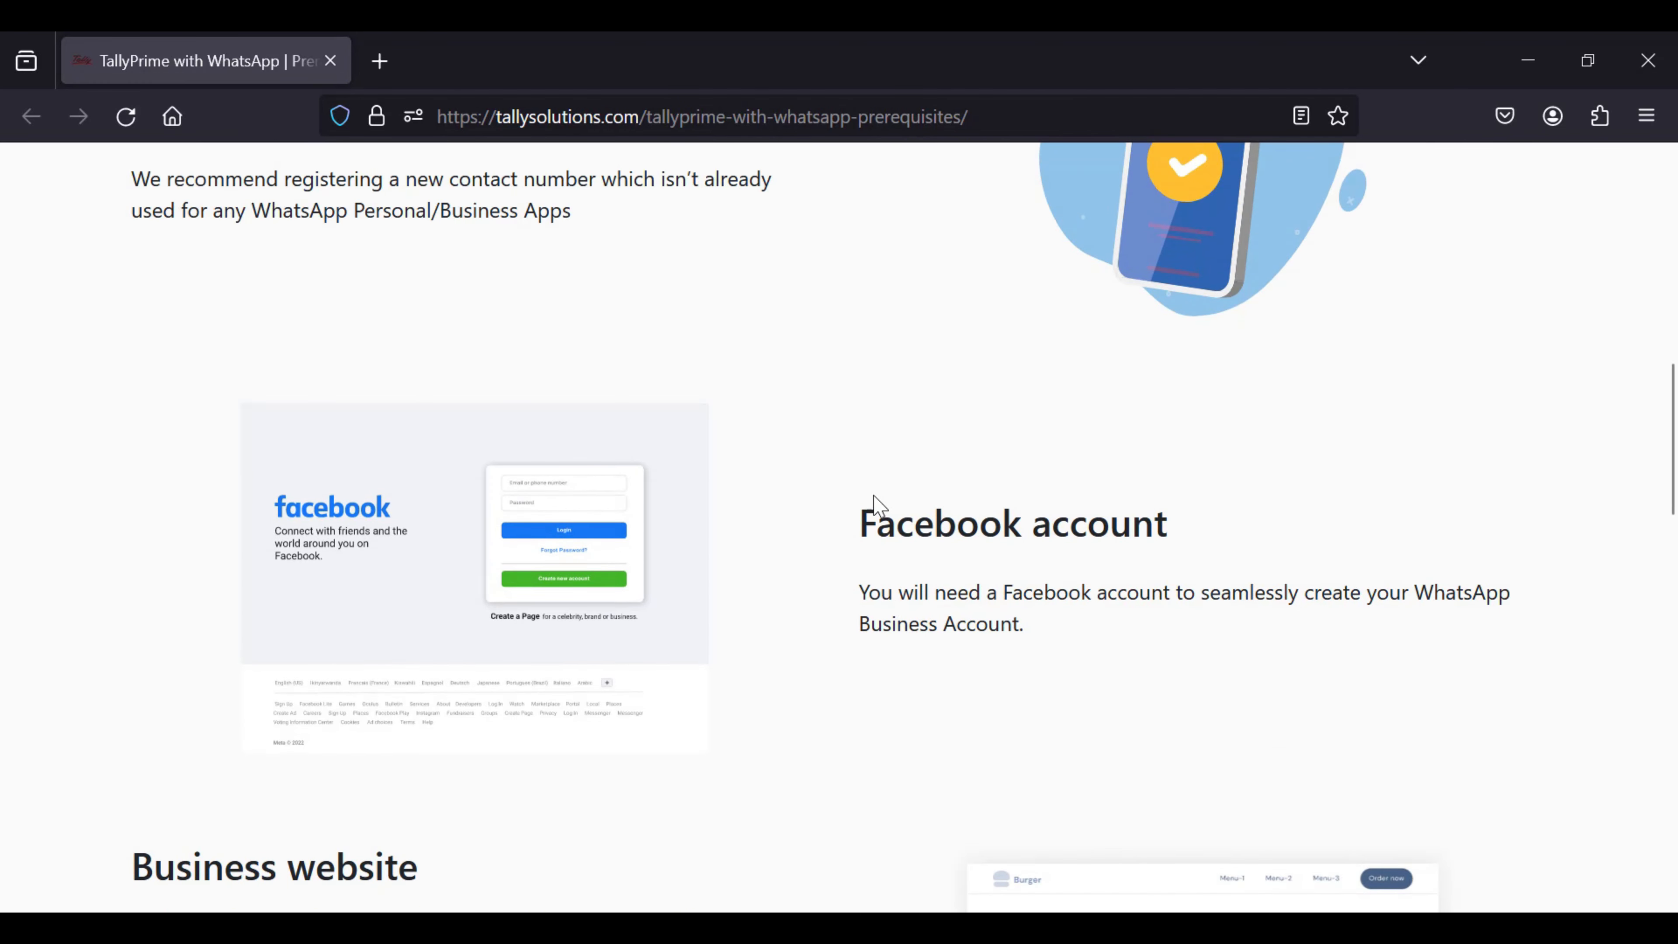
left_click_drag(862, 522, 1168, 522)
scroll(1076, 527, "up", 8)
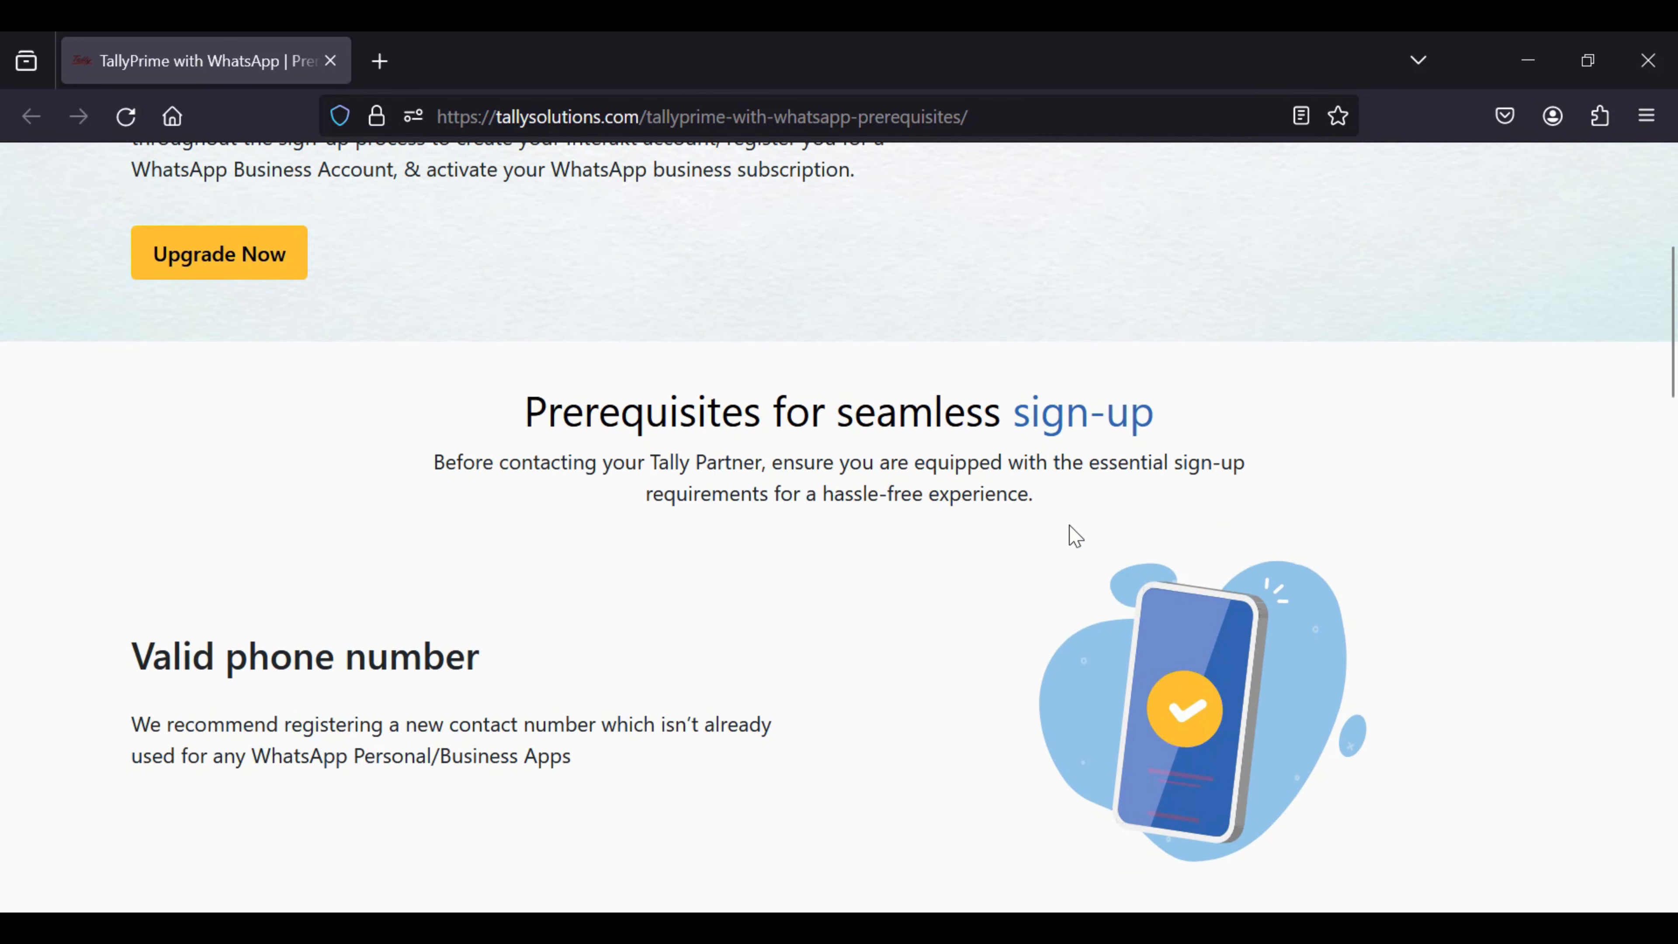
left_click_drag(142, 658, 477, 653)
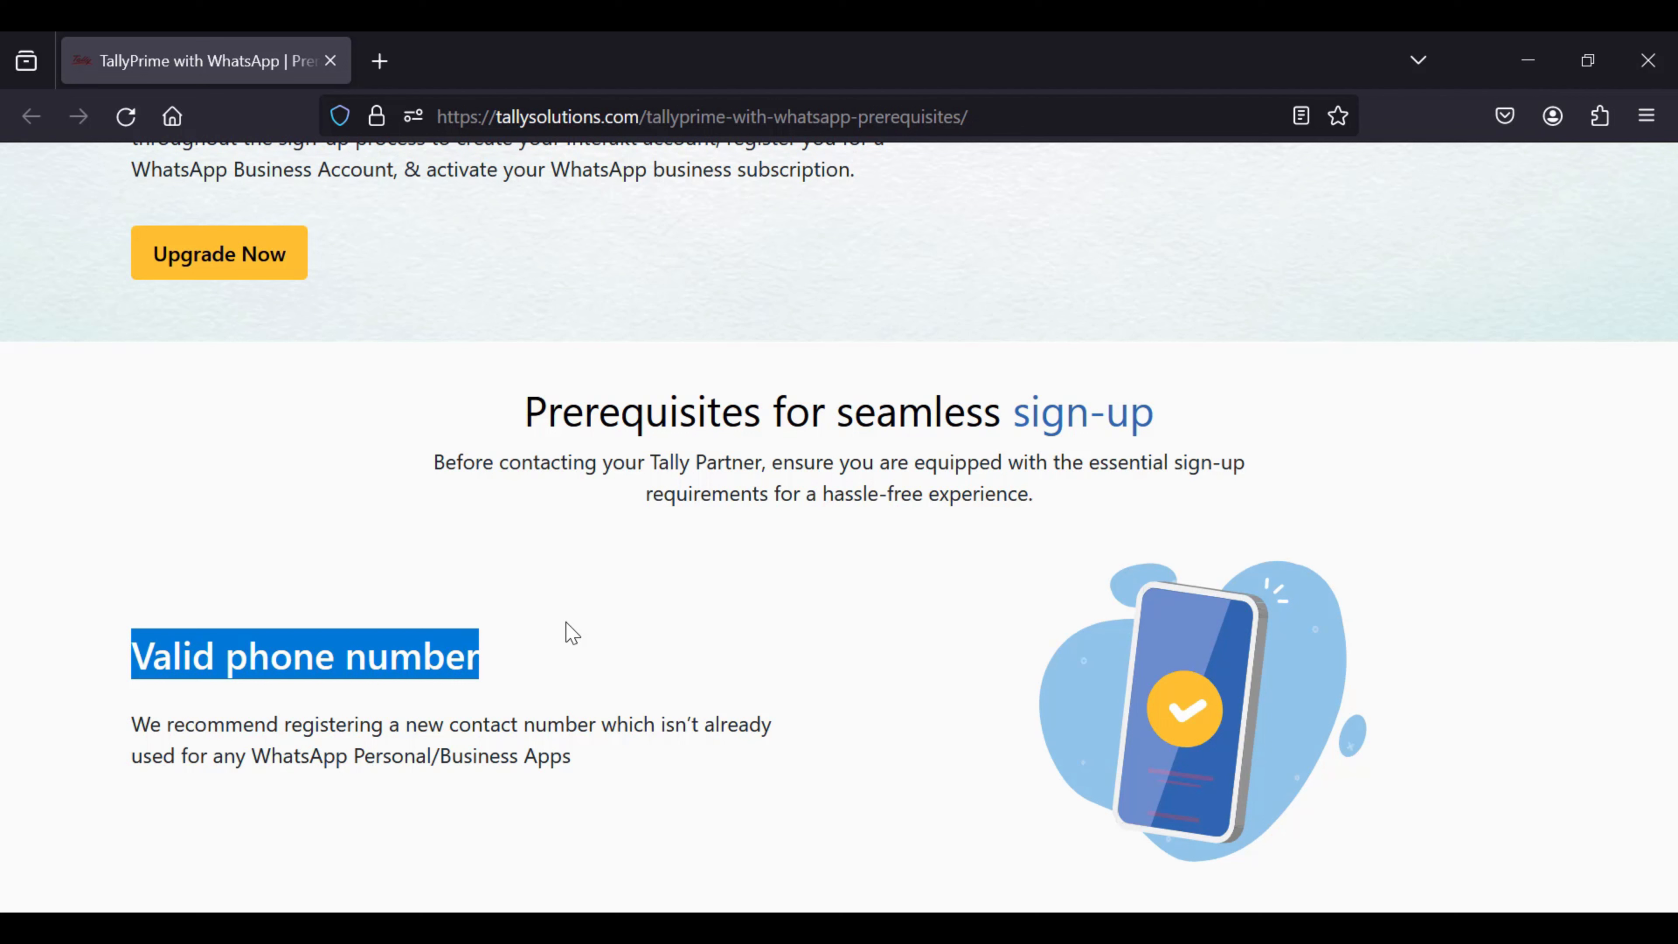
scroll(958, 621, "up", 5)
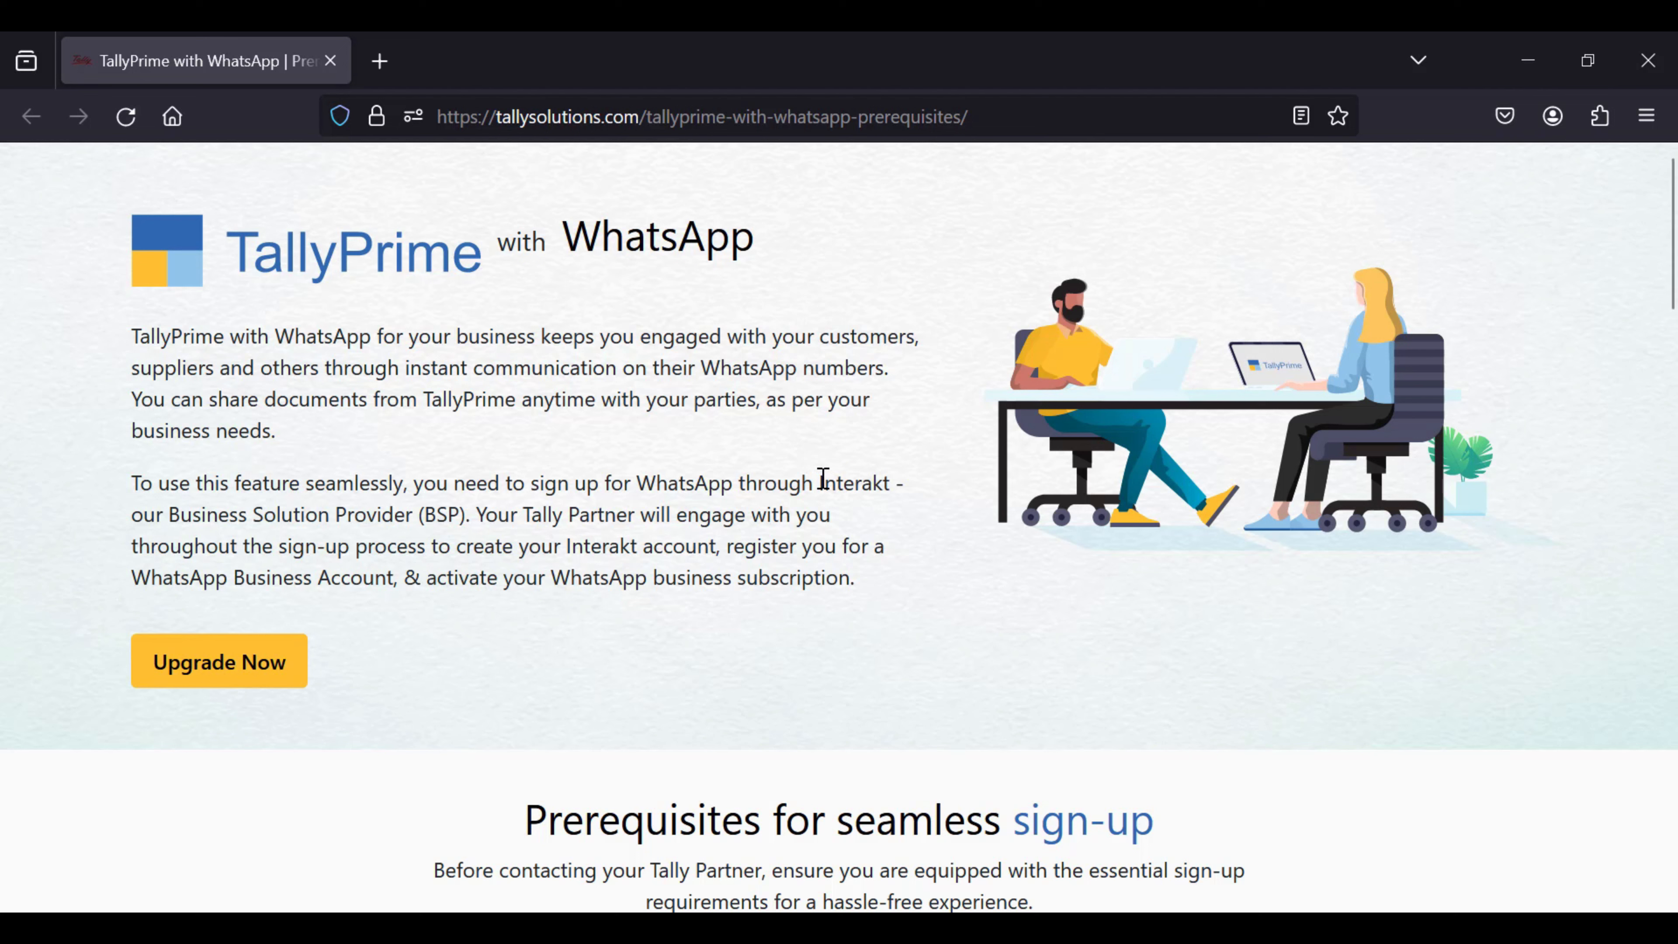
left_click_drag(823, 479, 892, 495)
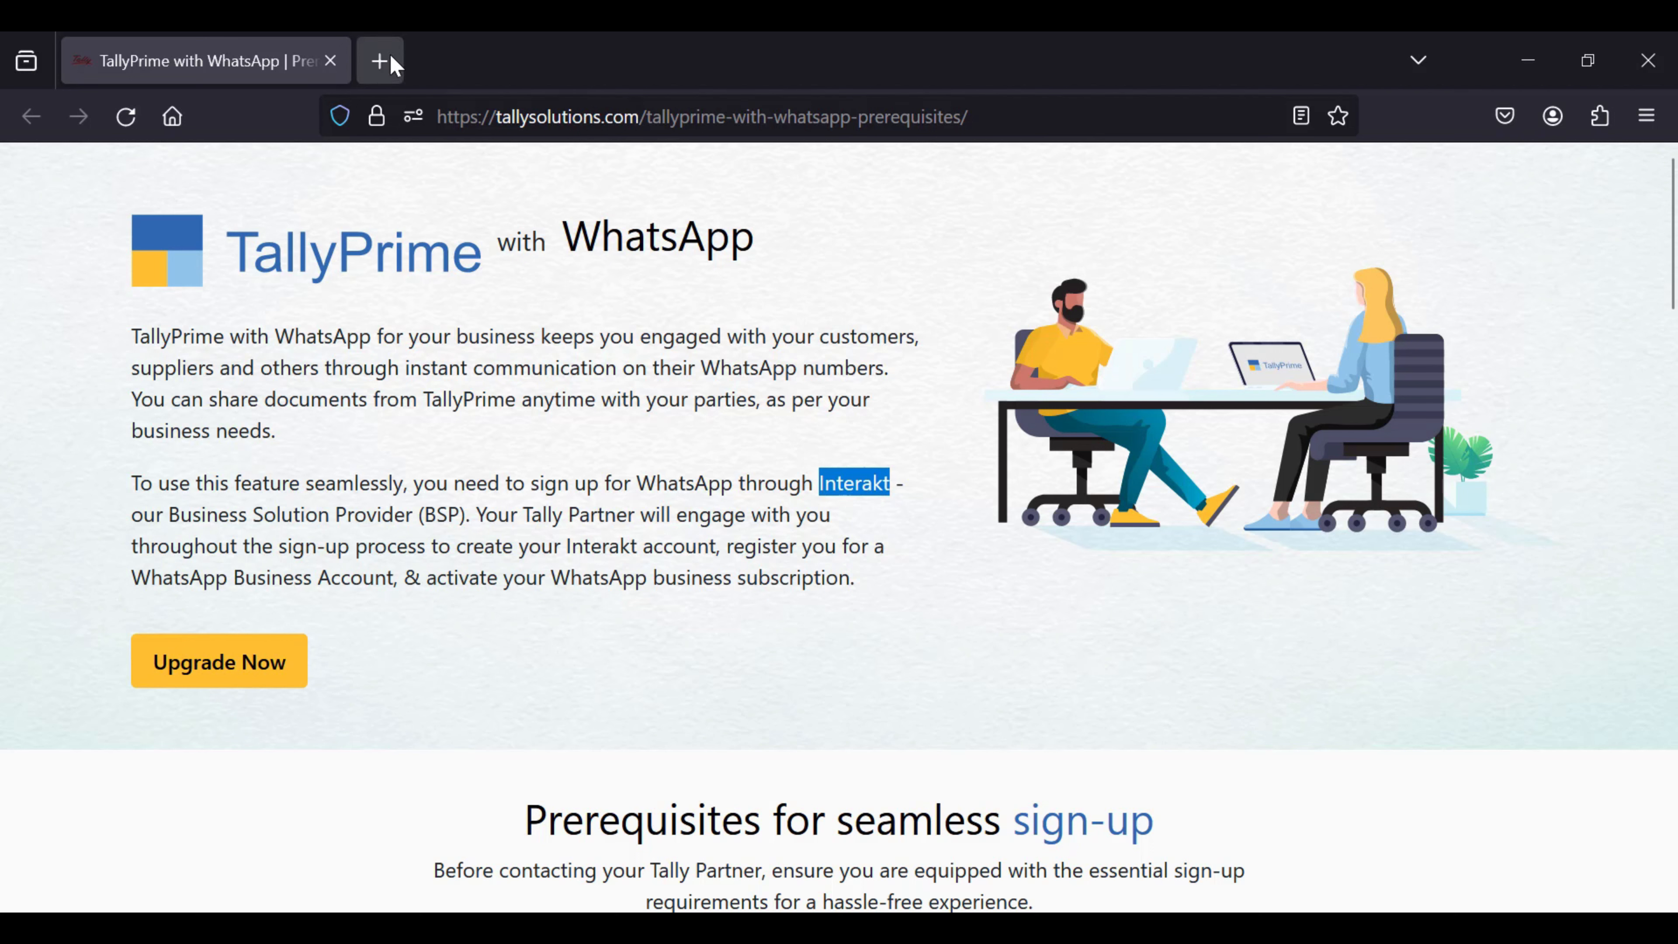
Step: Load tallysolutions.com in a new browser tab
left_click(379, 60)
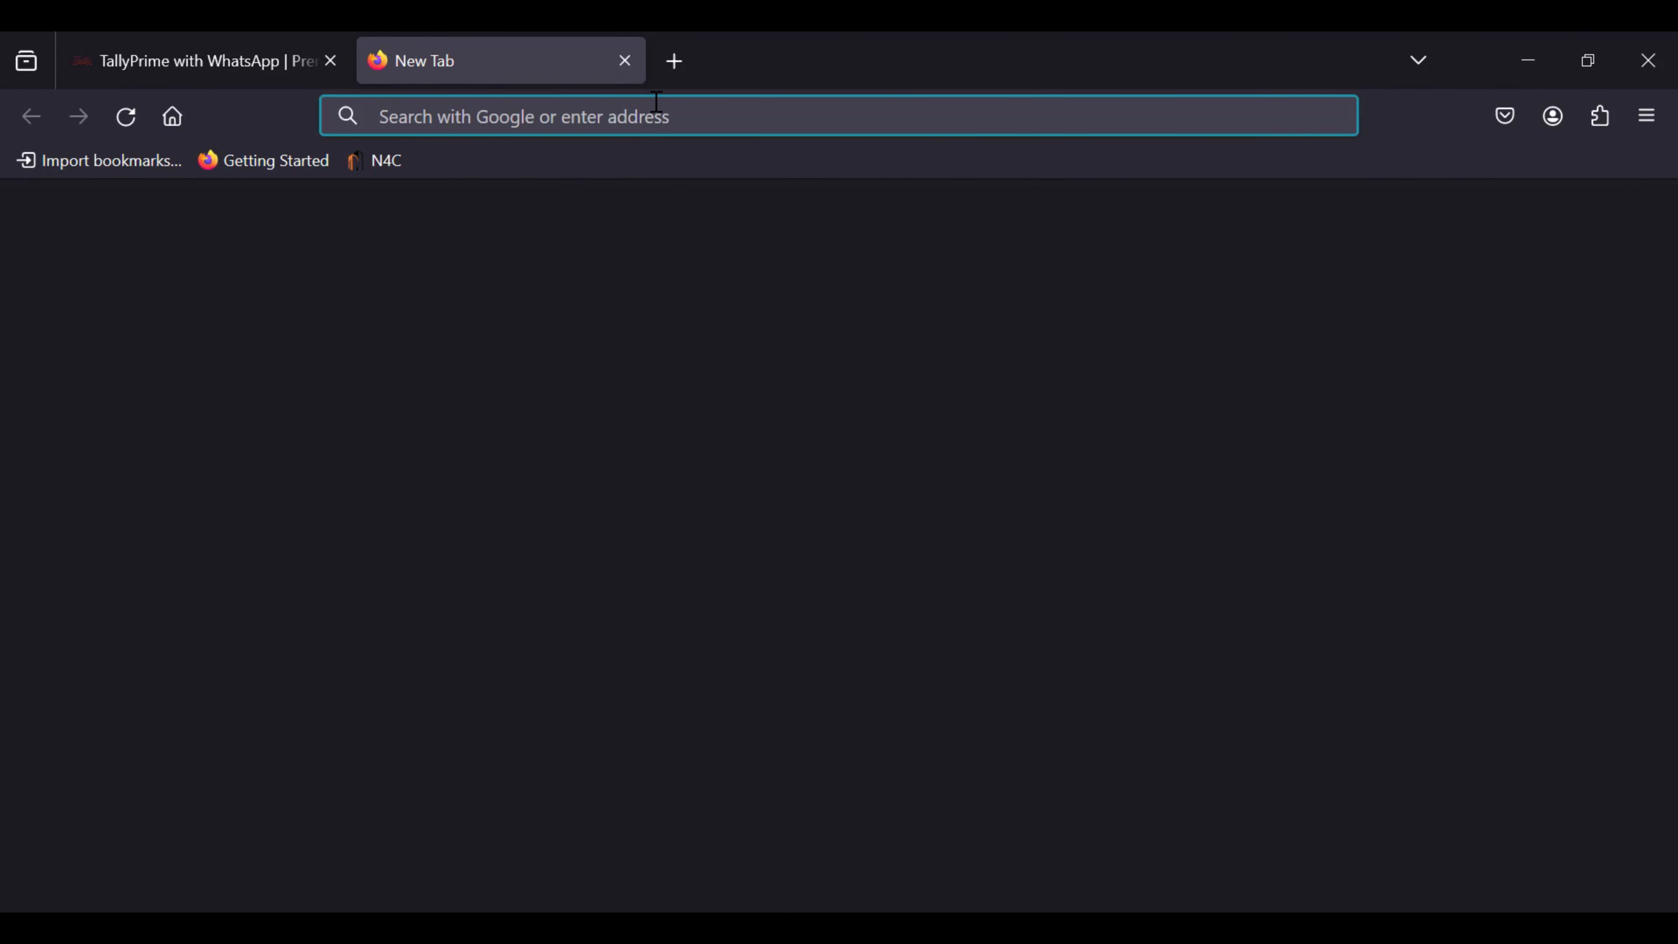
type("tallysolutions.com")
key("Return")
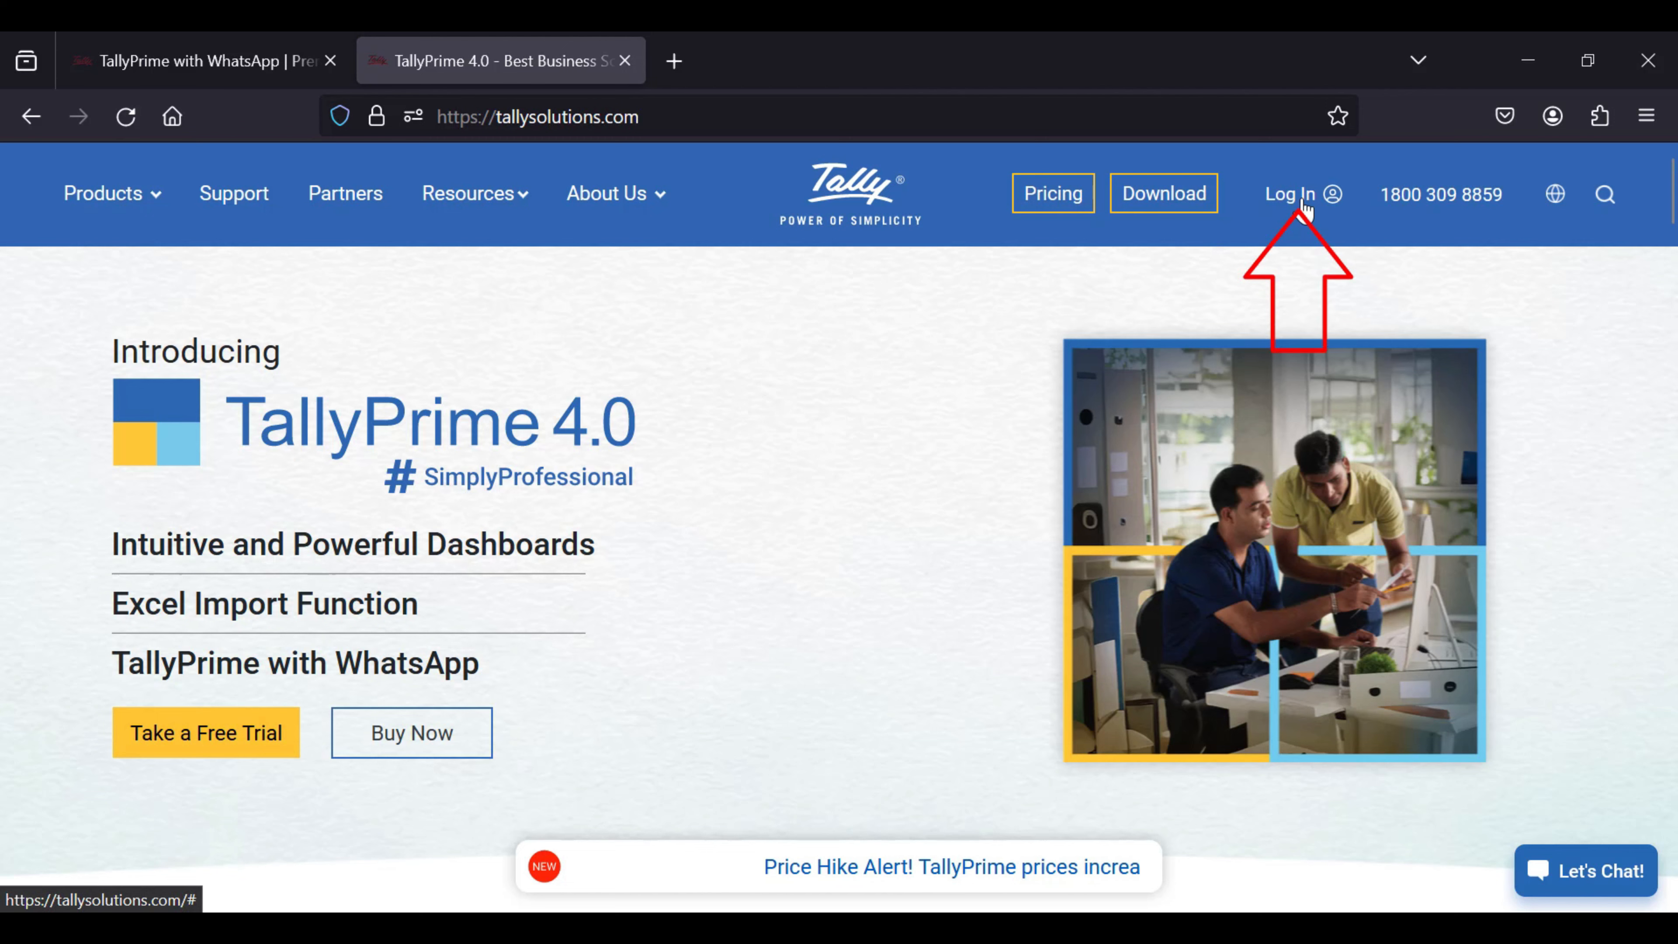
Step: Bring up the site's Log In form and check the pre-filled Tally.NET ID and password
left_click(1302, 209)
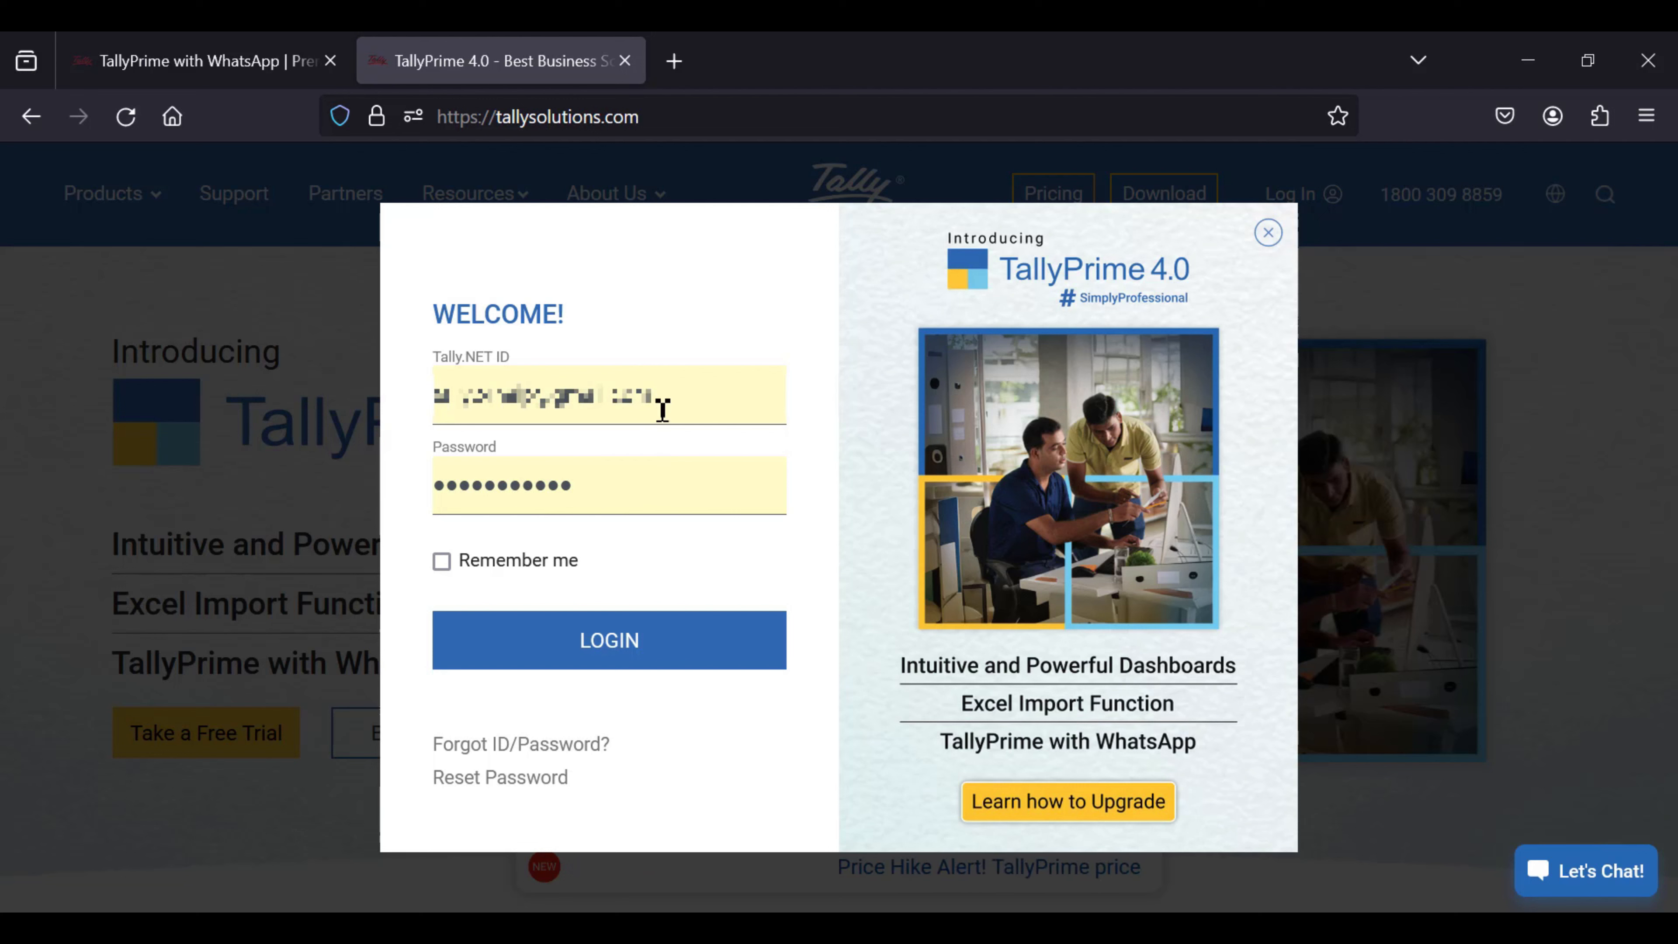
left_click_drag(662, 400, 435, 409)
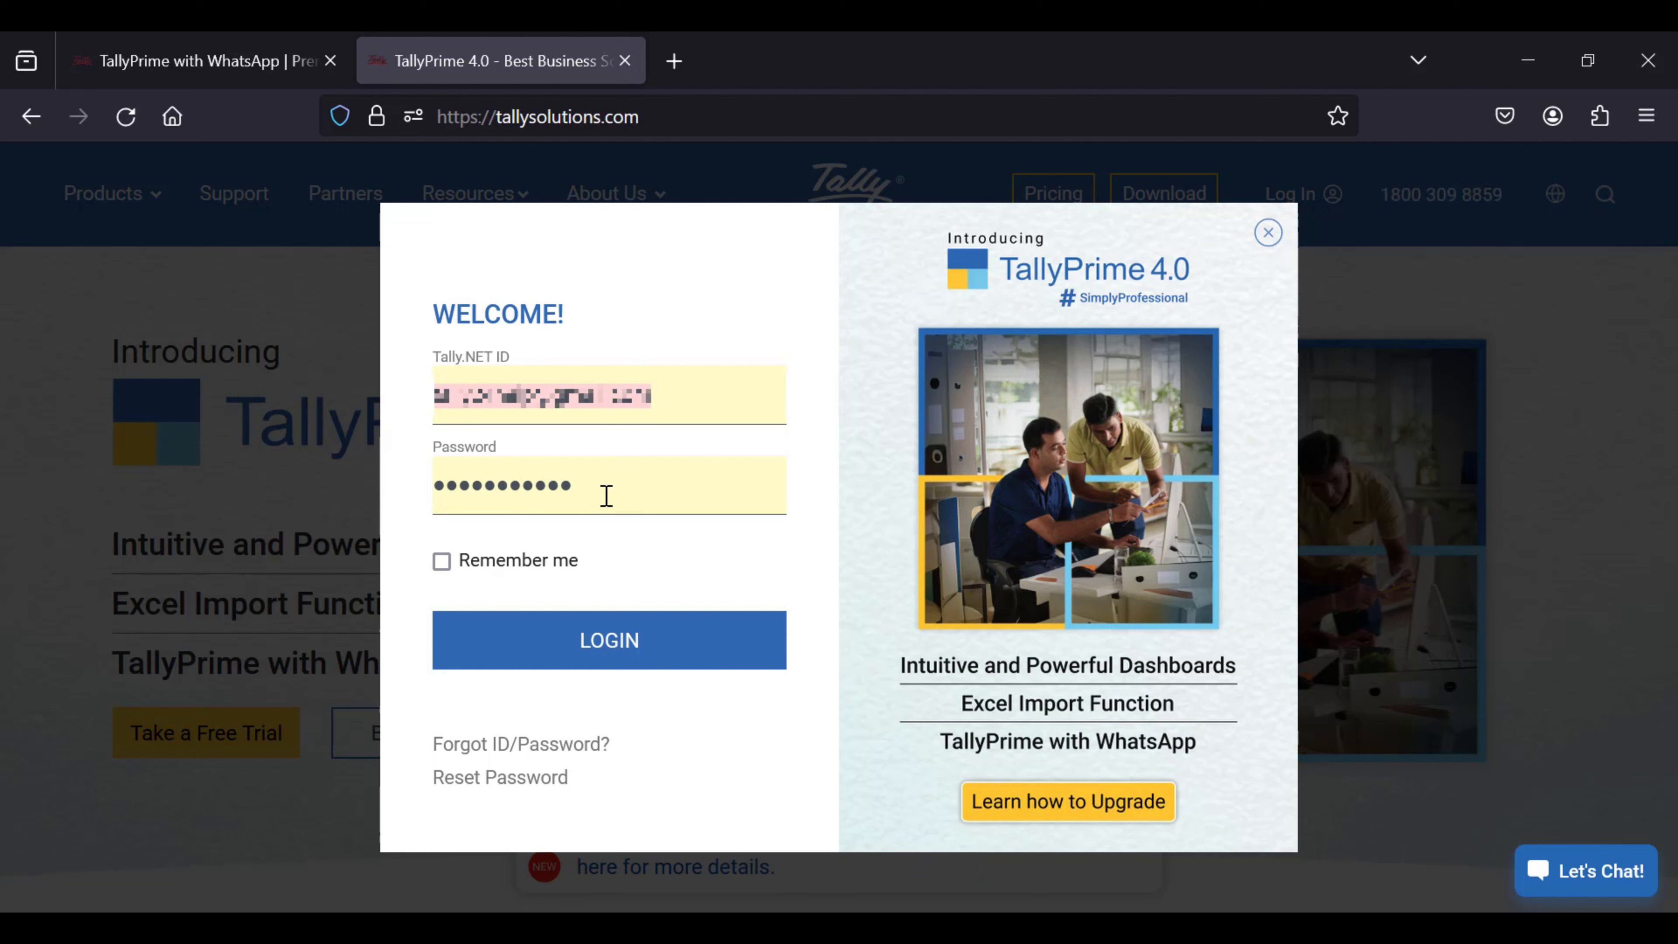
left_click_drag(607, 496, 432, 495)
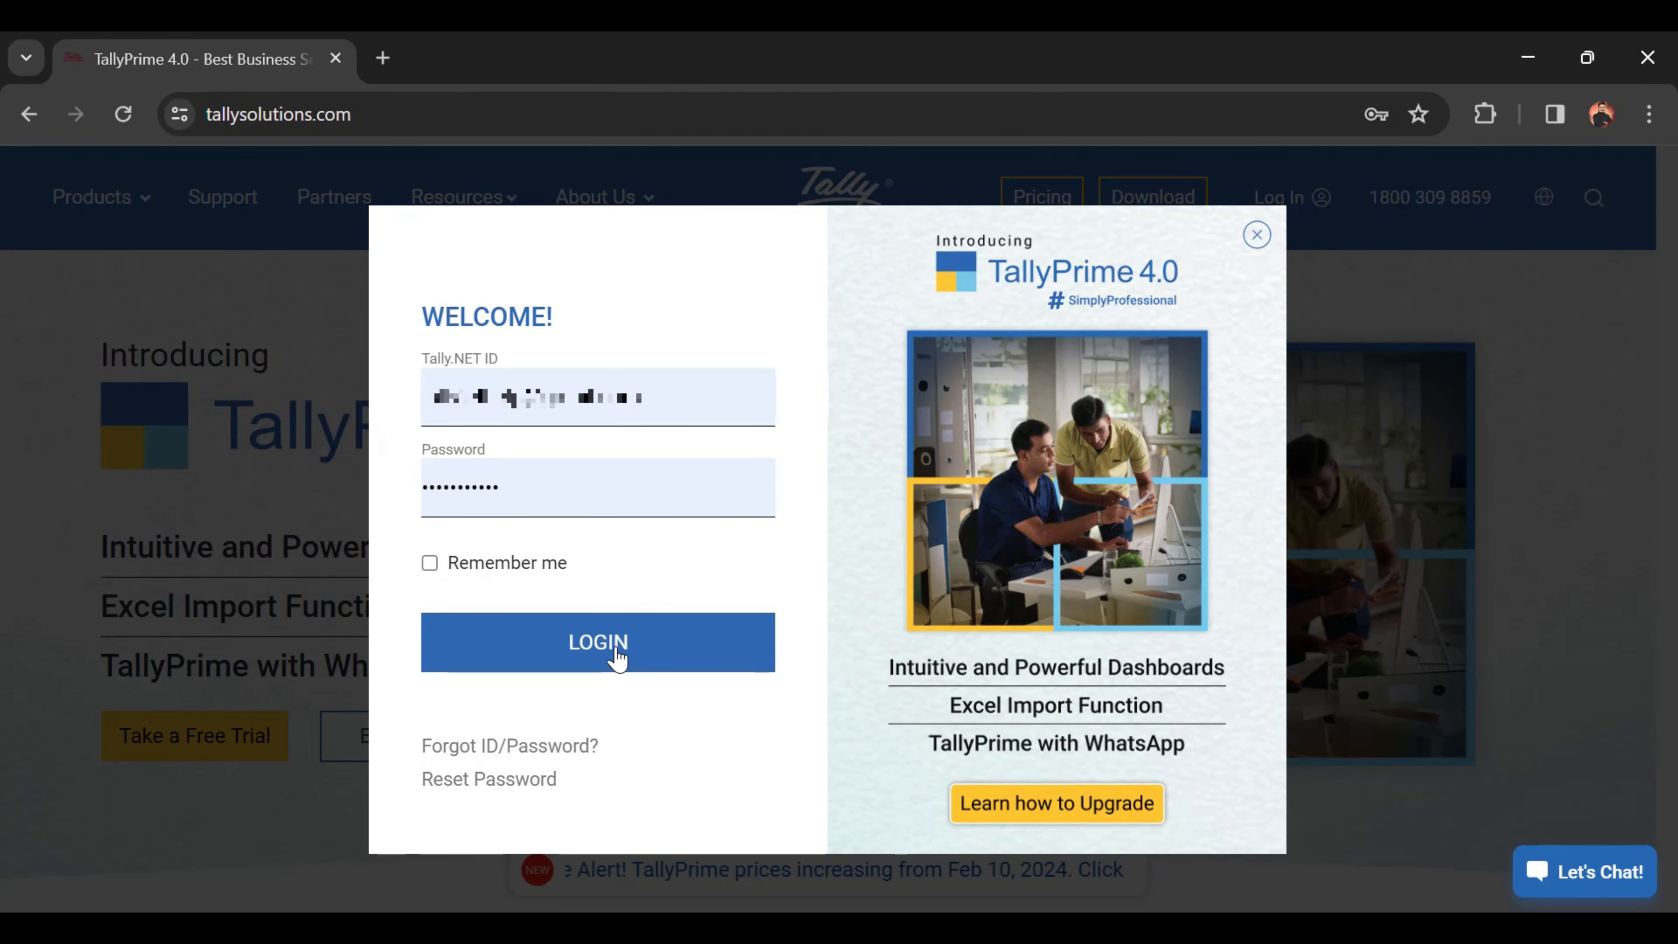
Step: Log in, dismiss the offline message, and start a WhatsApp for Business subscription request
left_click(615, 668)
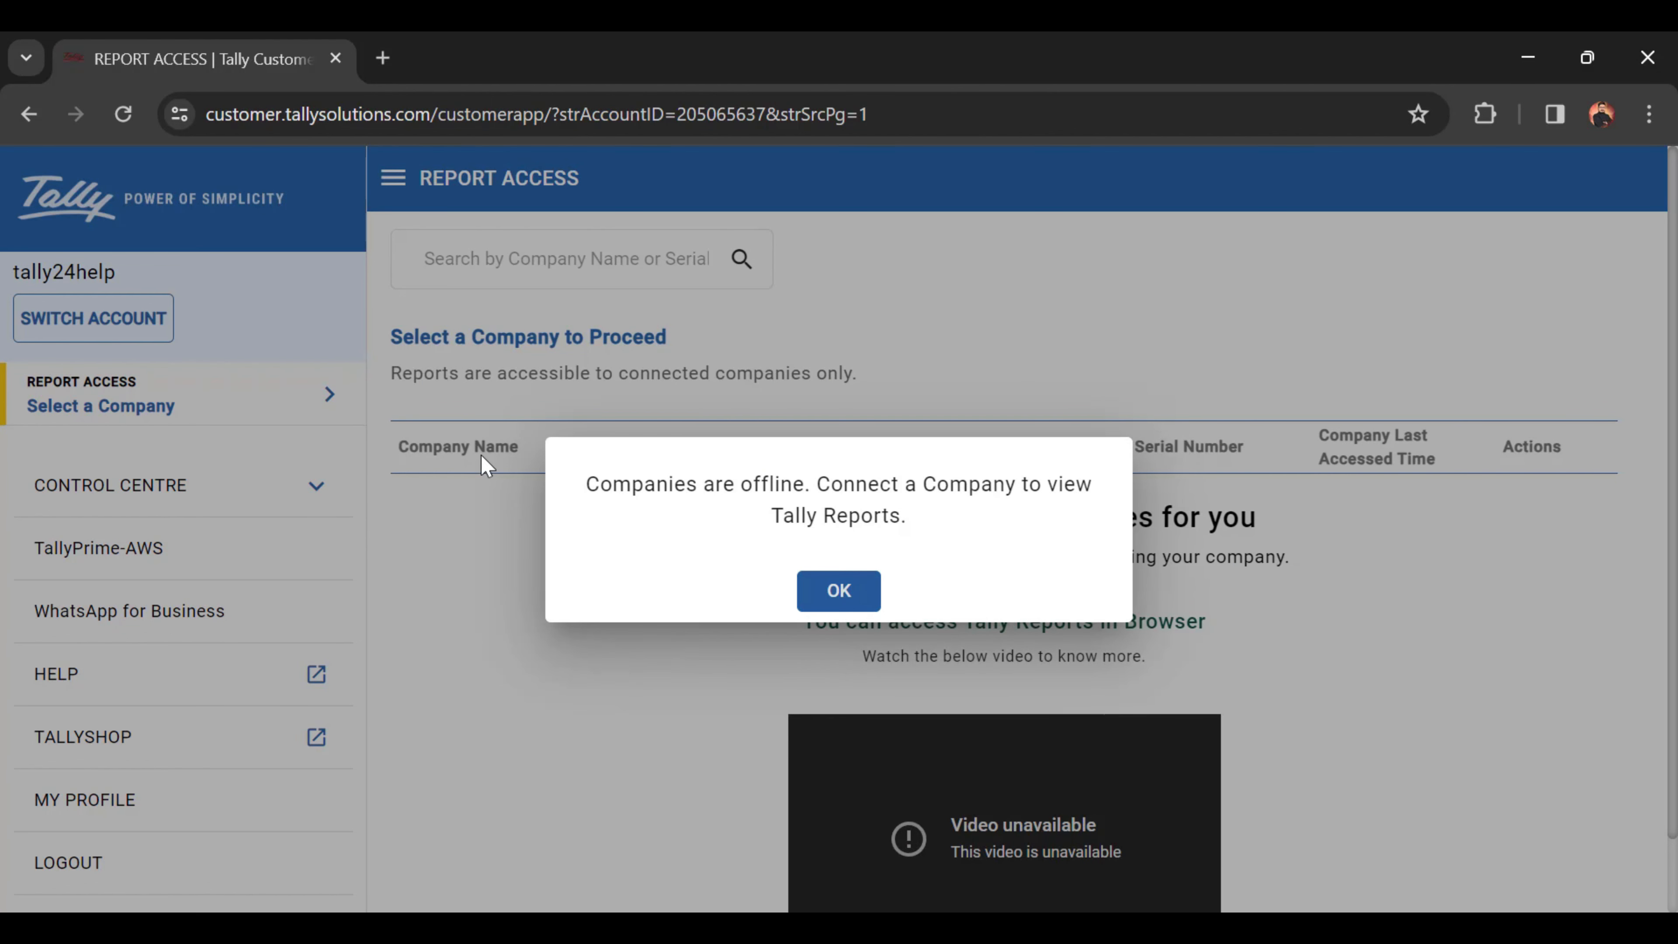
left_click(838, 591)
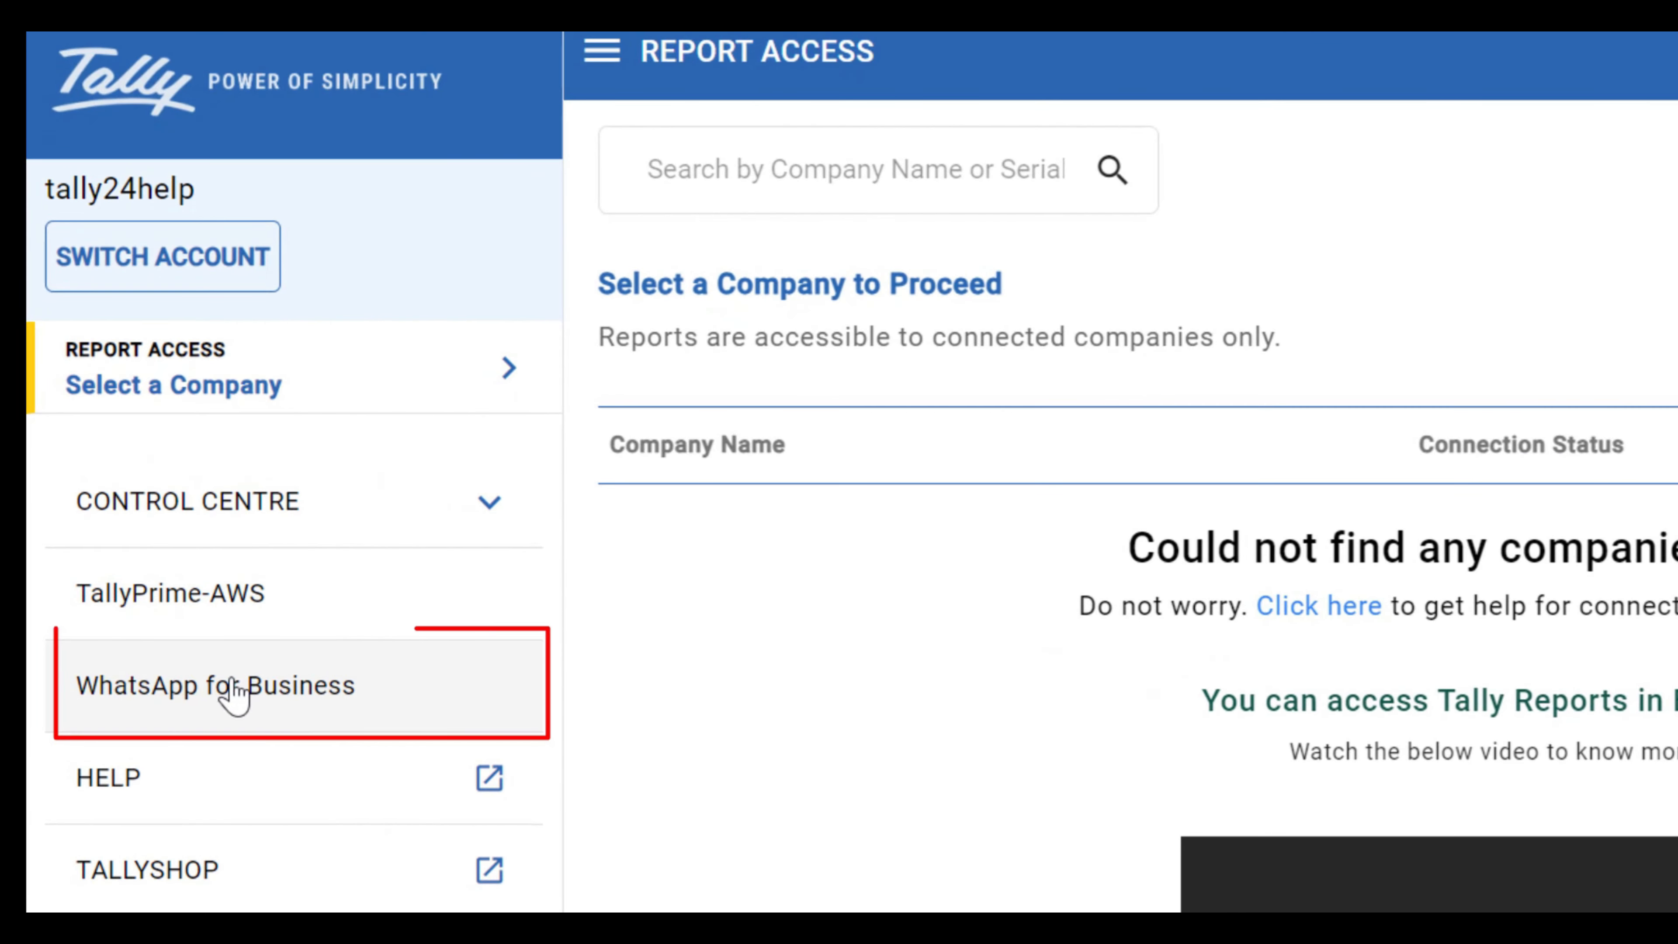
left_click(221, 710)
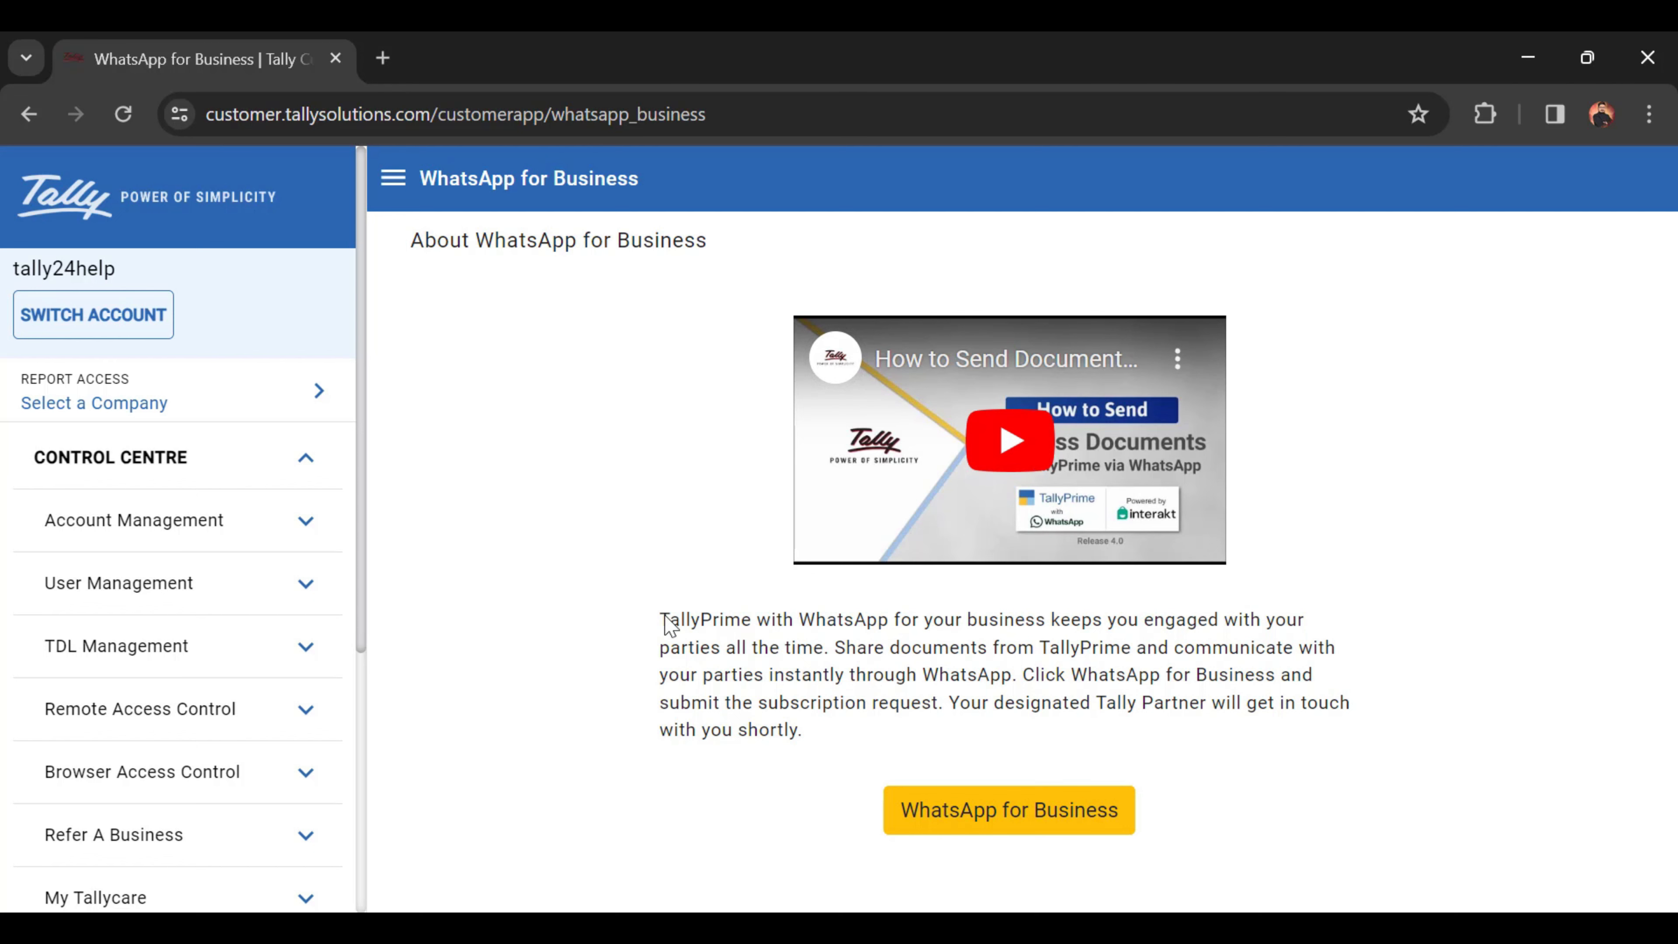
left_click_drag(665, 618, 914, 724)
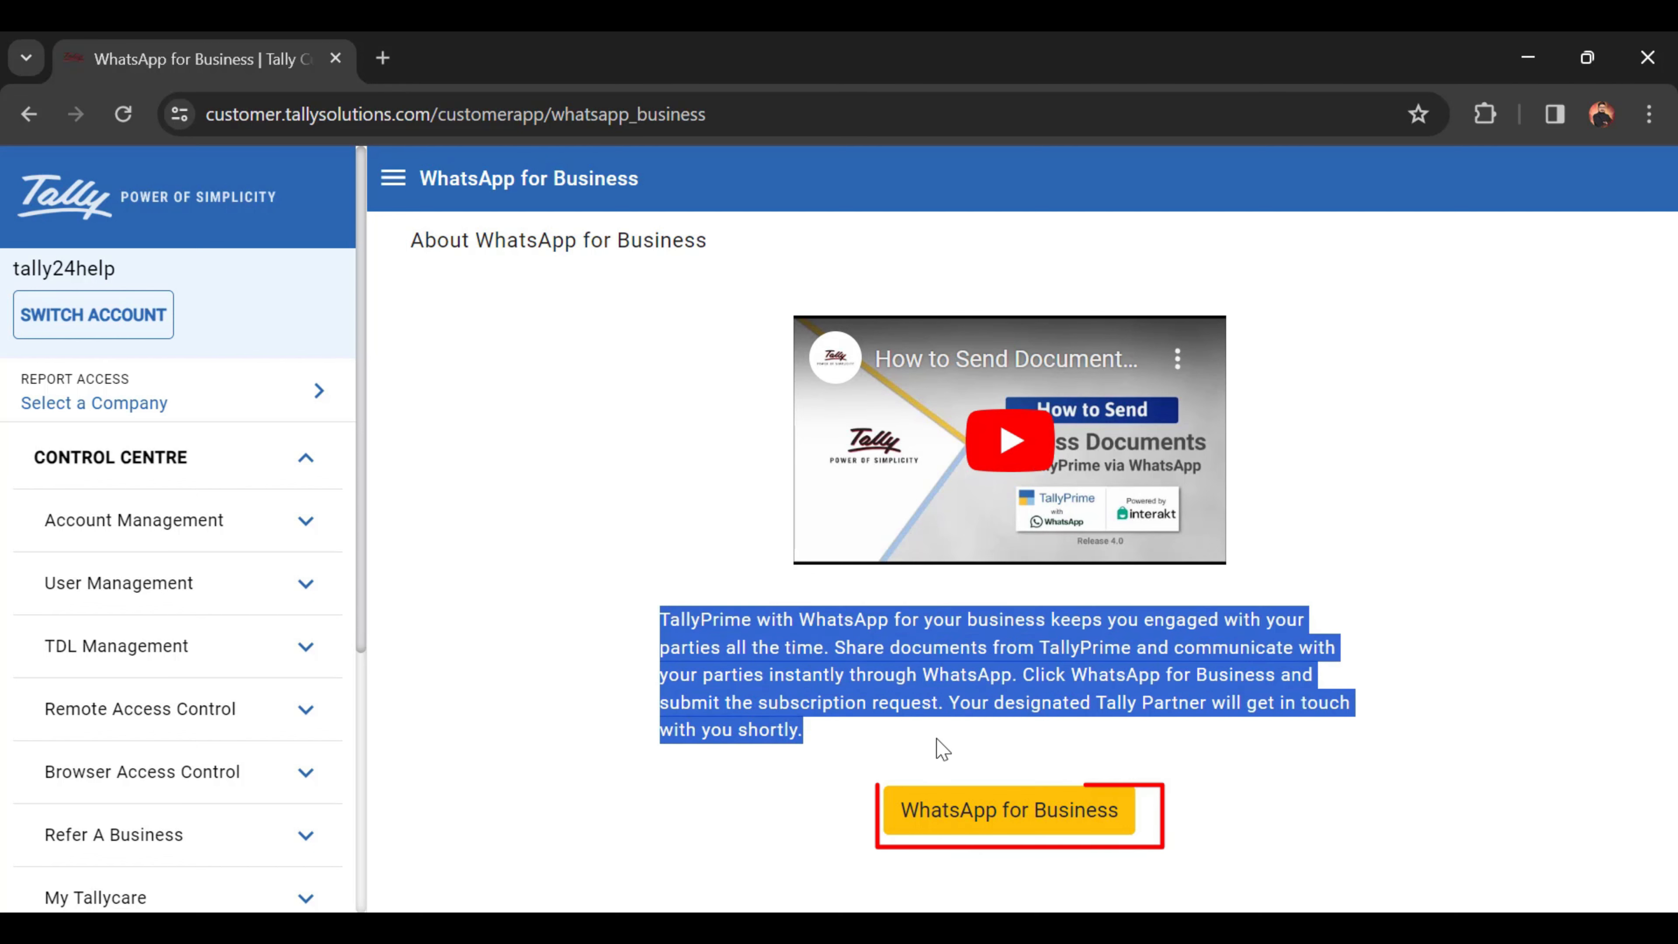
left_click(985, 817)
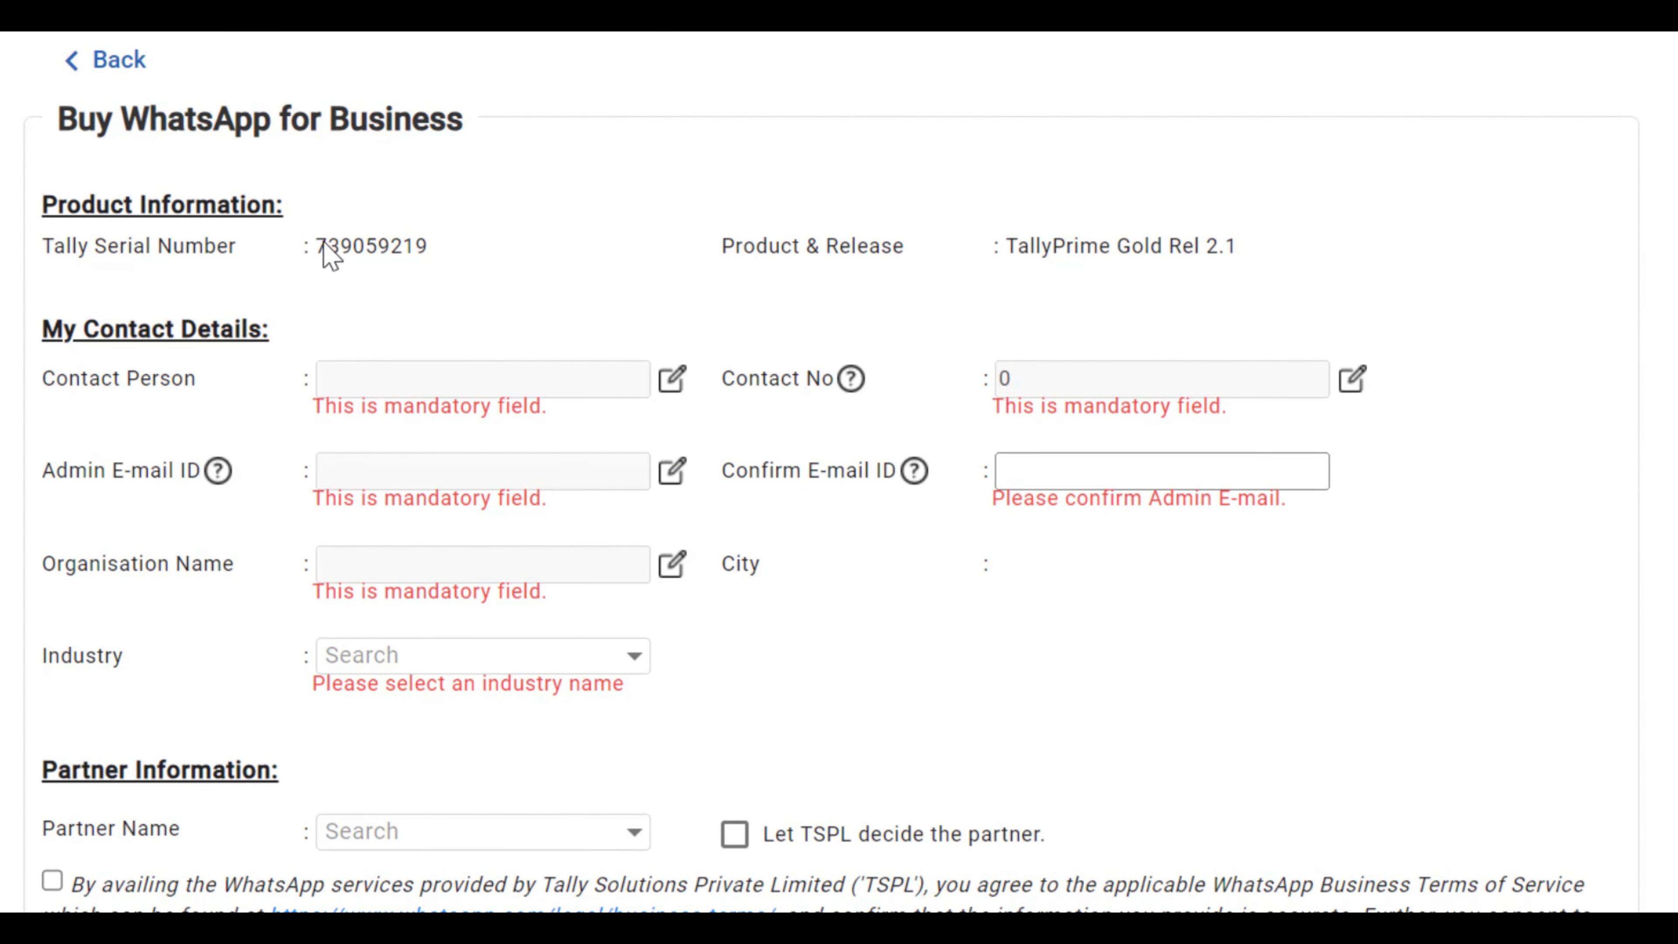
Step: Check the loaded Tally serial number and TallyPrime Gold Rel 2.1 release on the form
left_click_drag(620, 390, 686, 391)
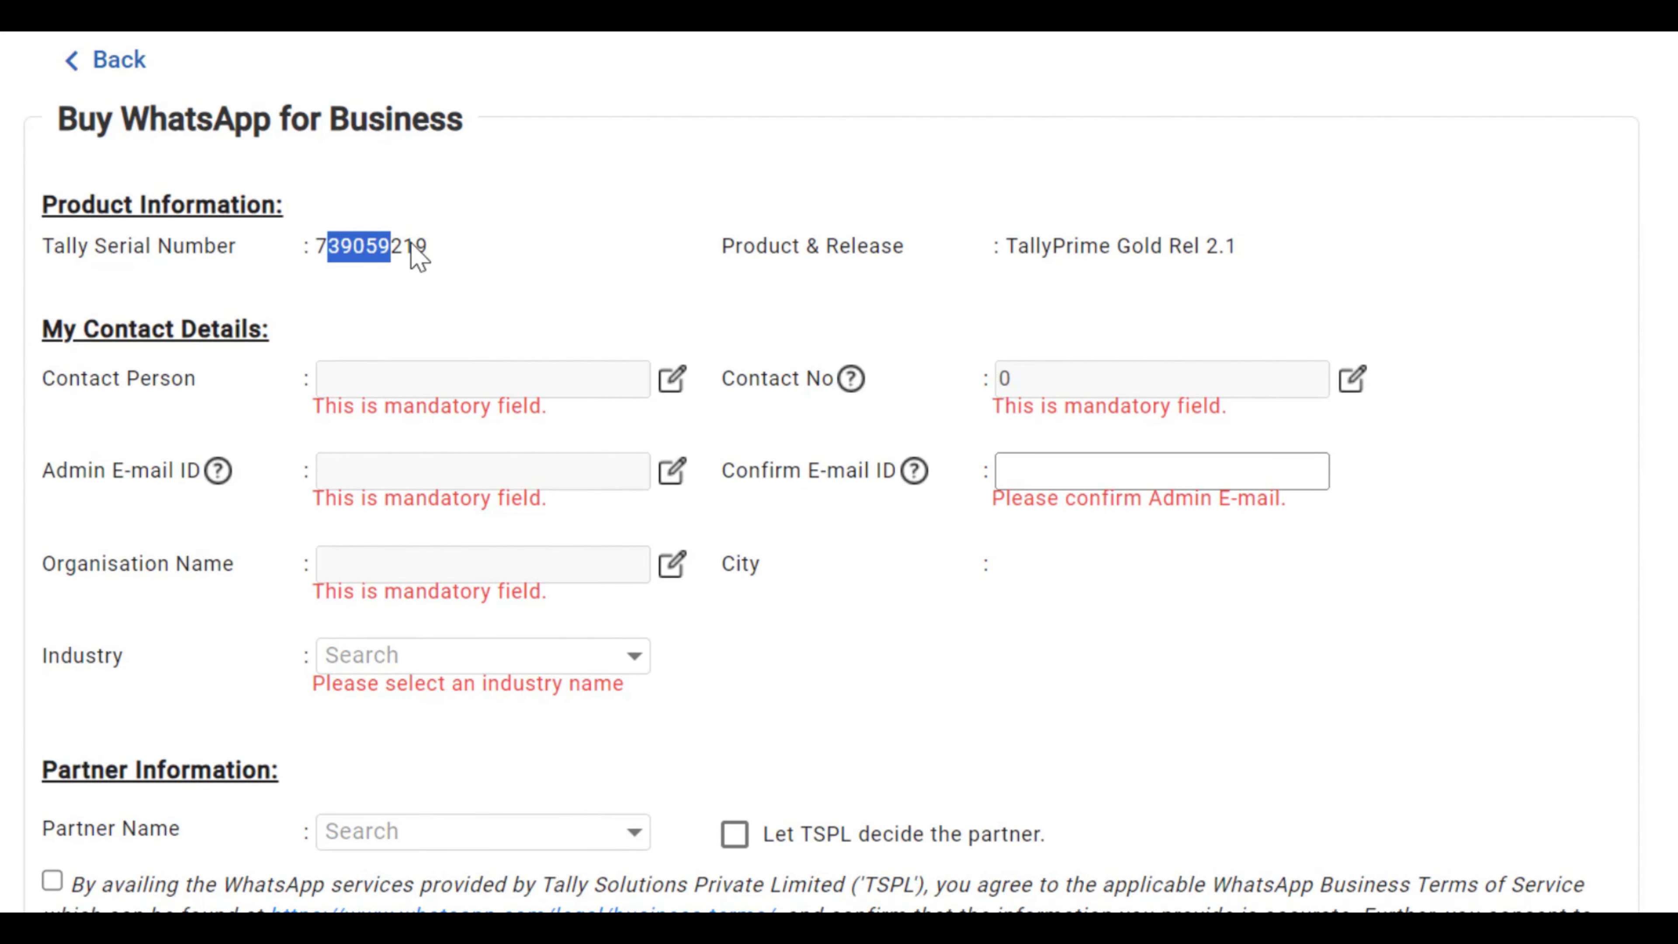
left_click_drag(410, 244, 428, 247)
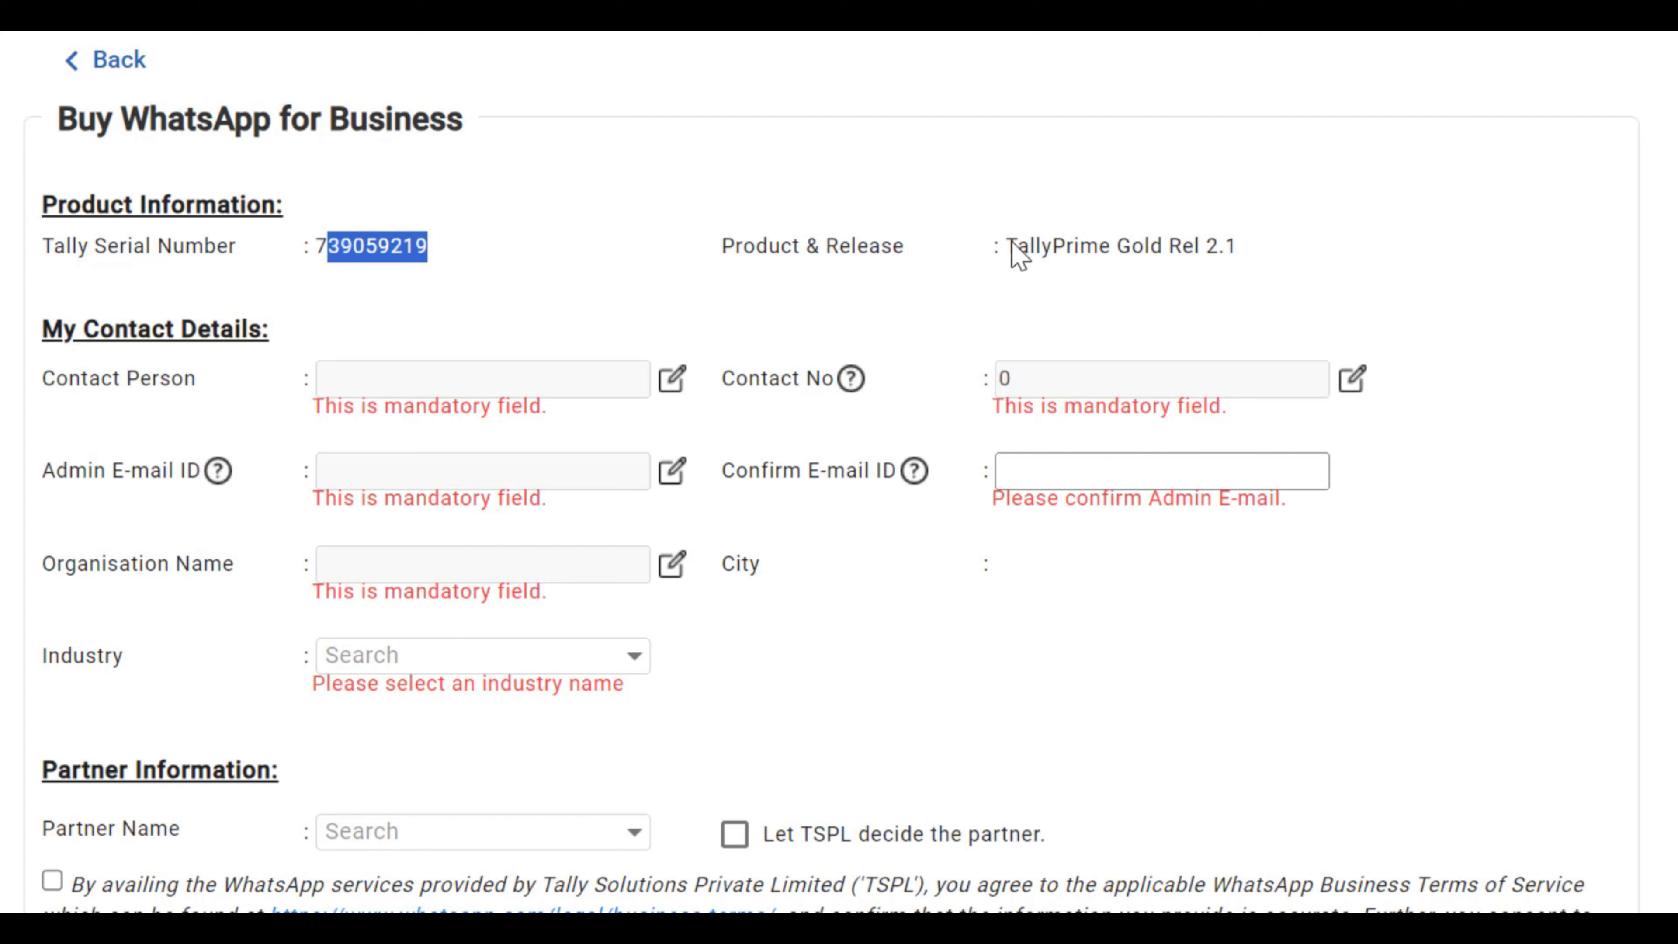
left_click_drag(1009, 246, 1234, 246)
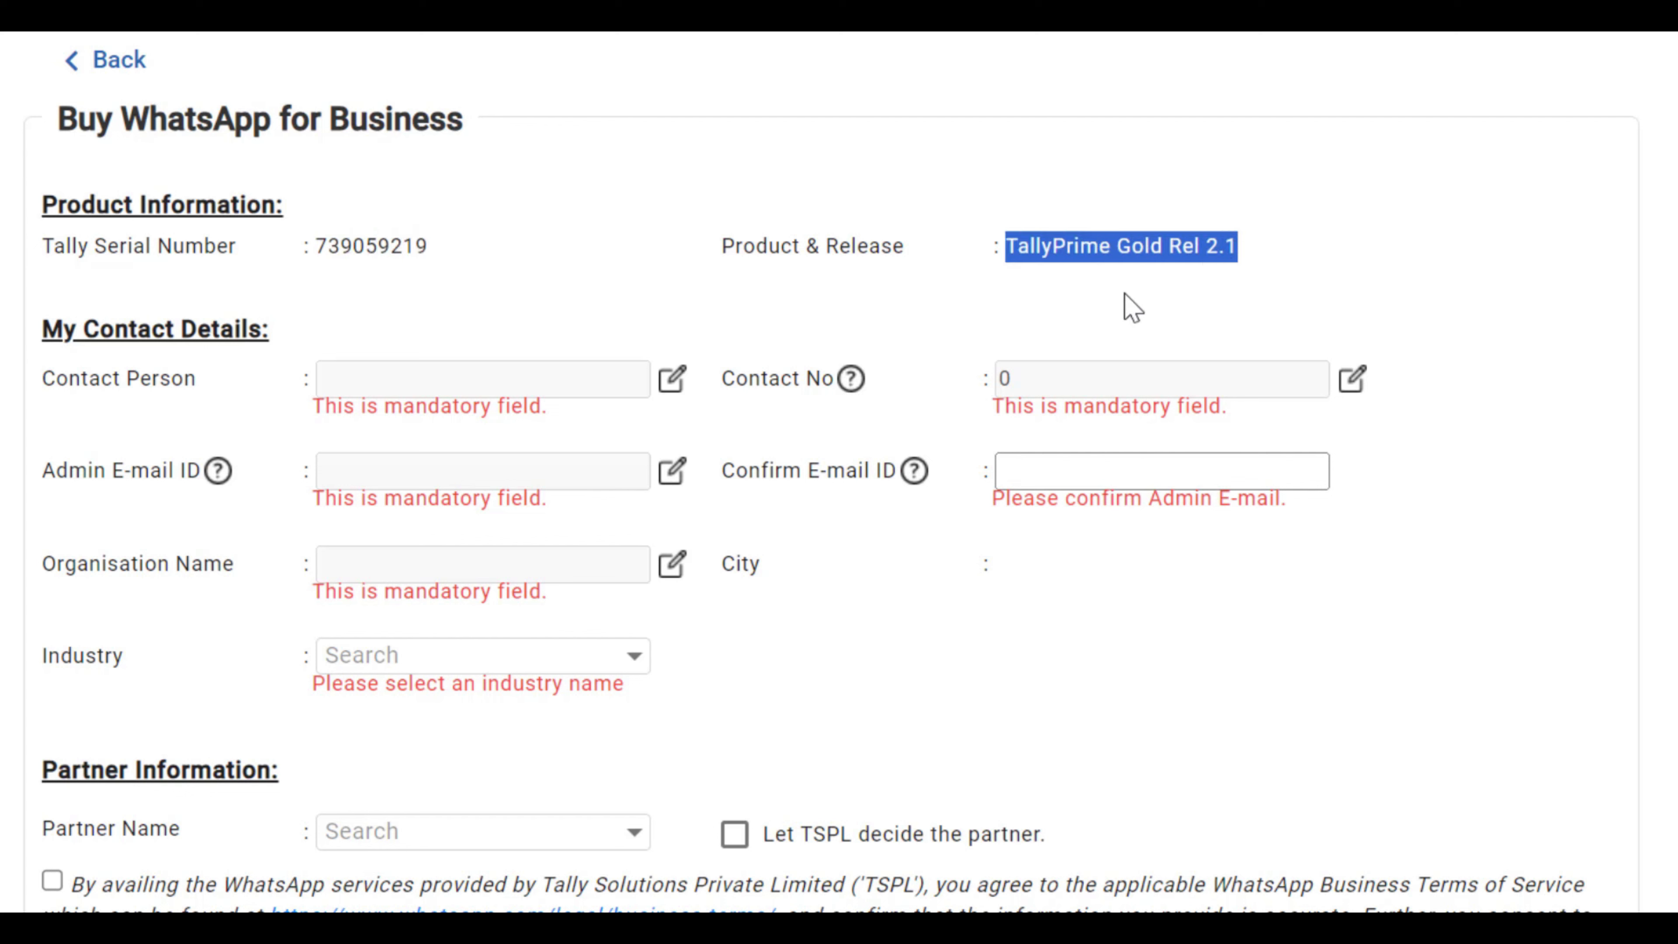
left_click(523, 392)
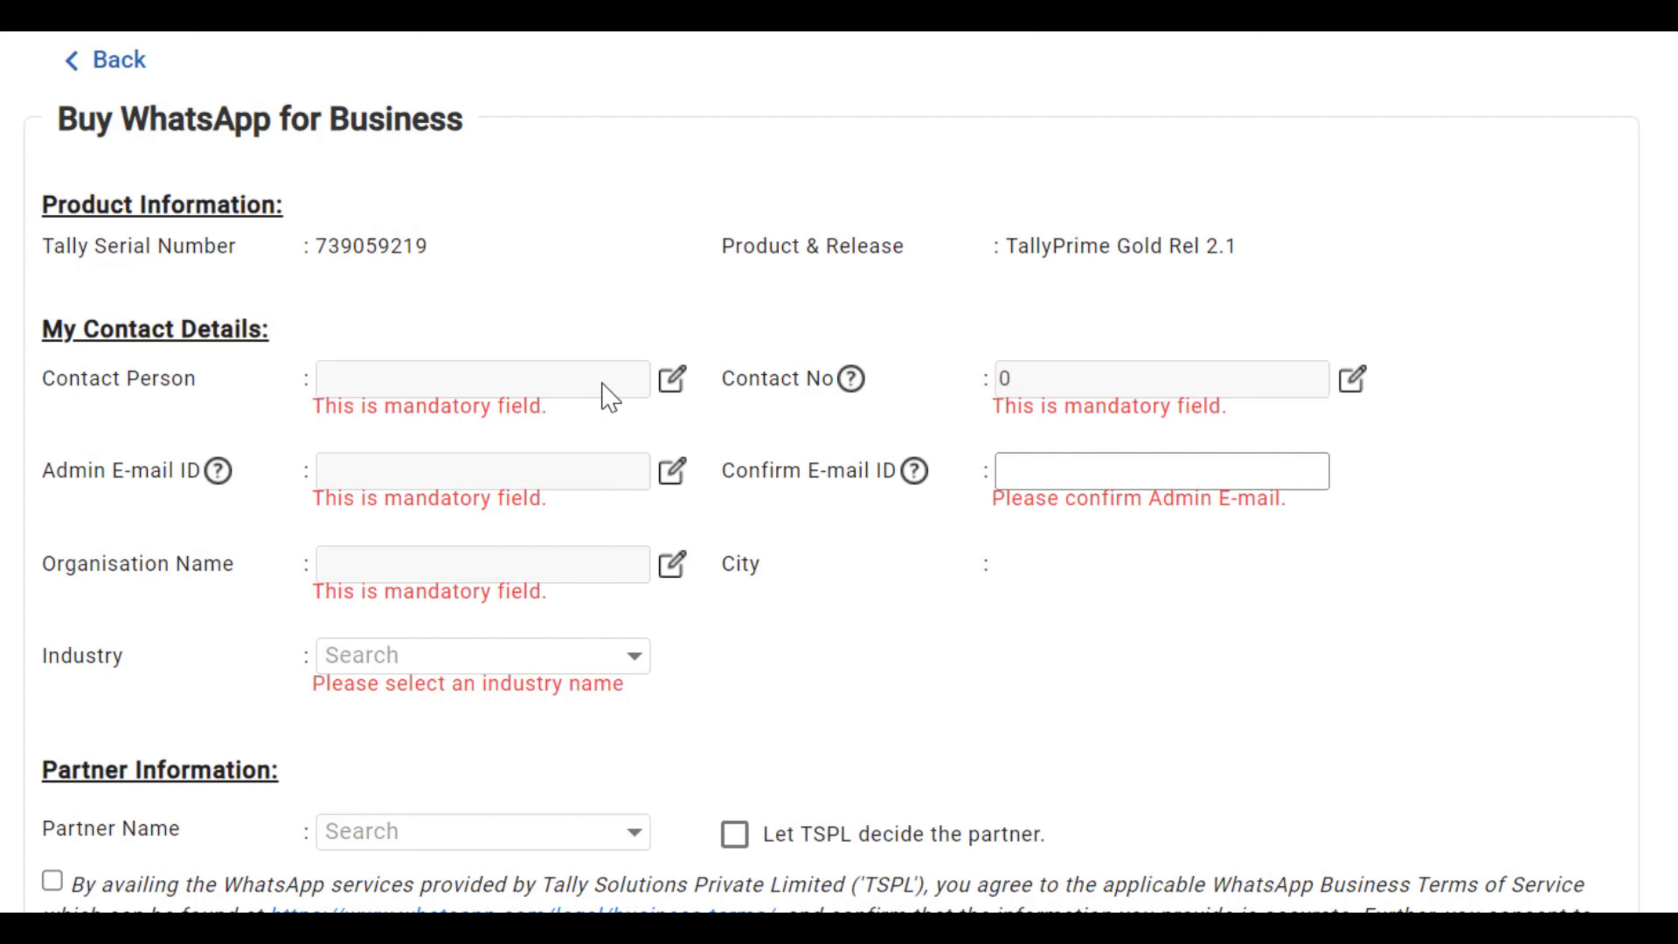
Step: Enter the contact person's name in the Contact Person field
left_click(673, 379)
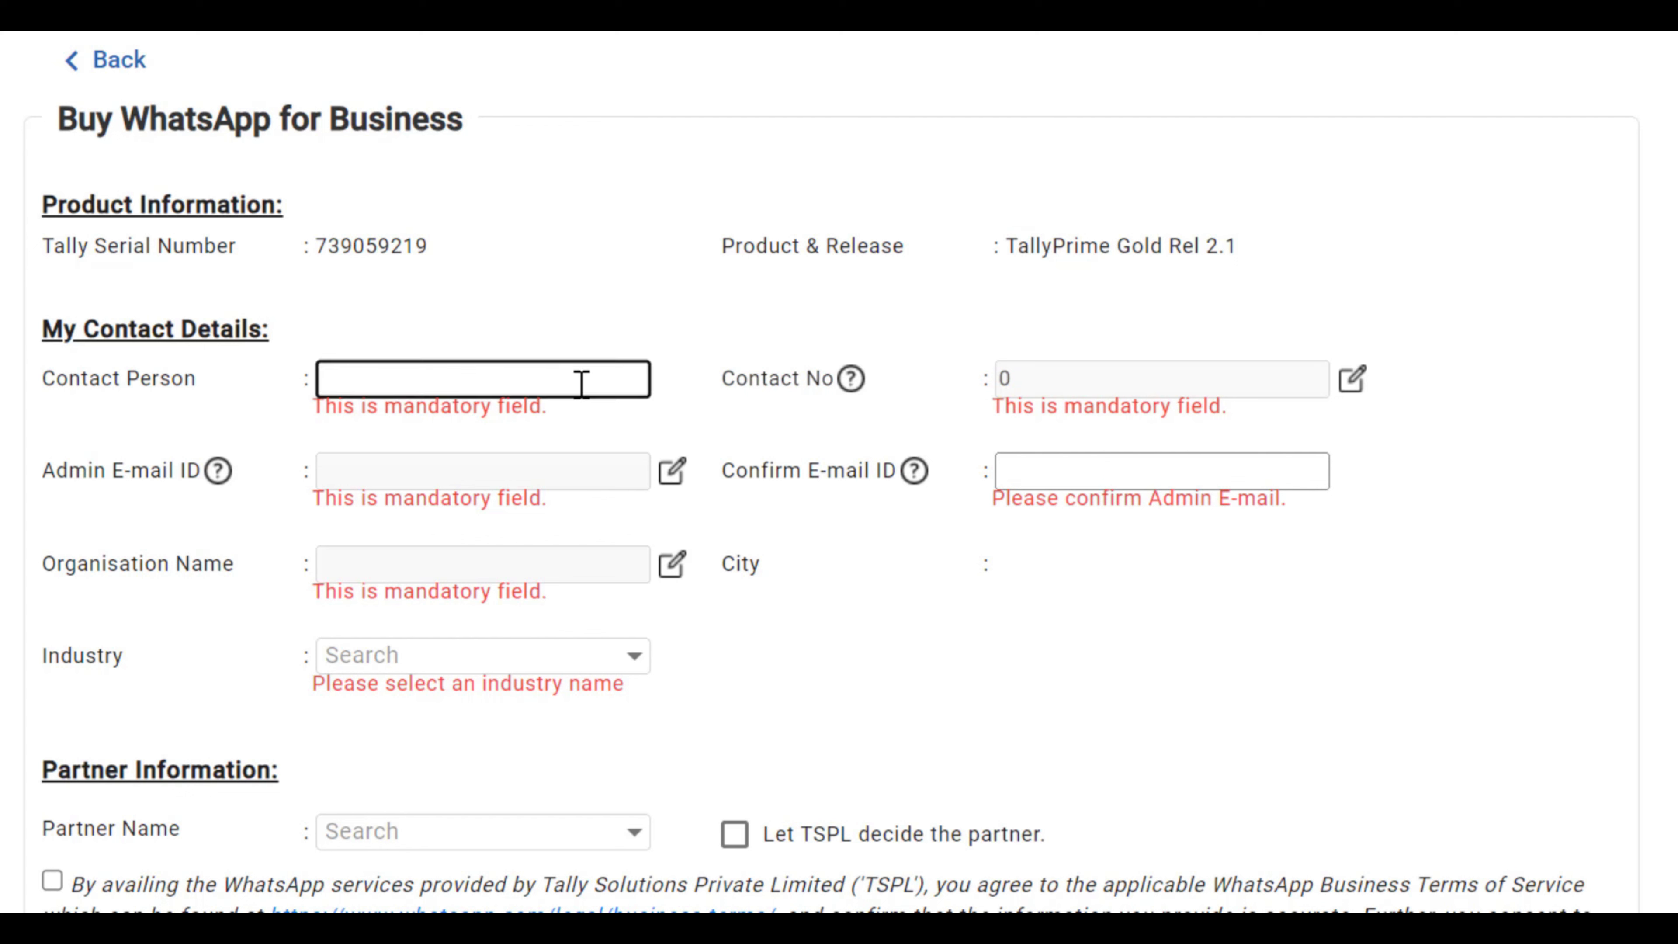
type("tal")
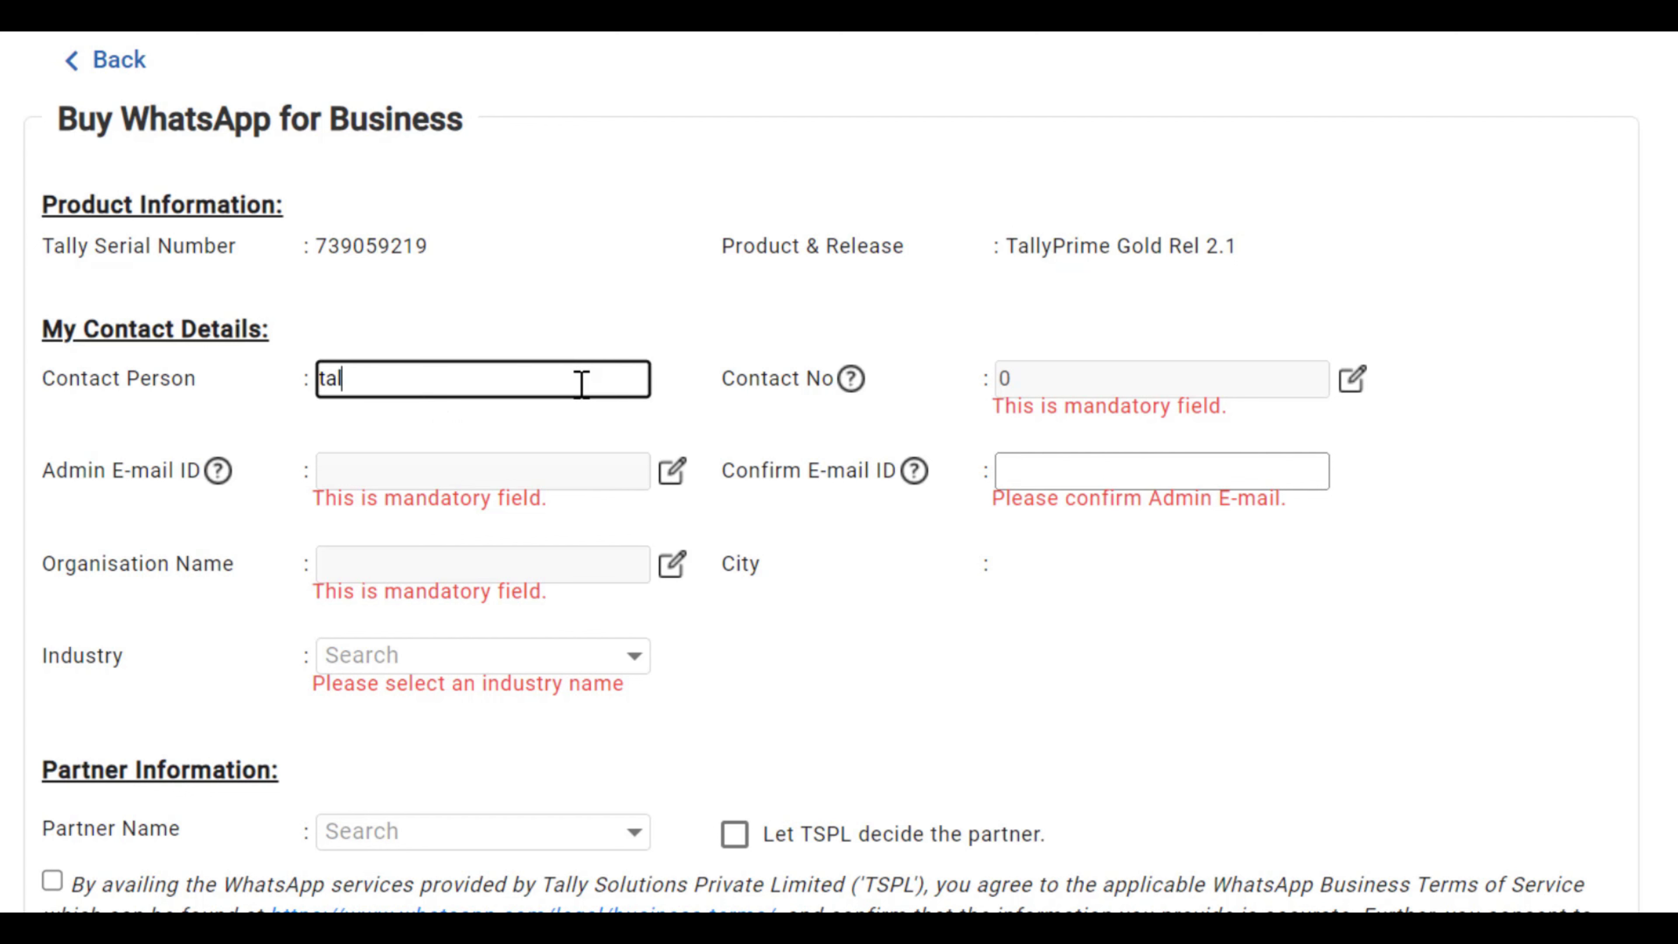
key("BackSpace")
key("BackSpace")
key("BackSpace")
type("Ta")
key("Tab")
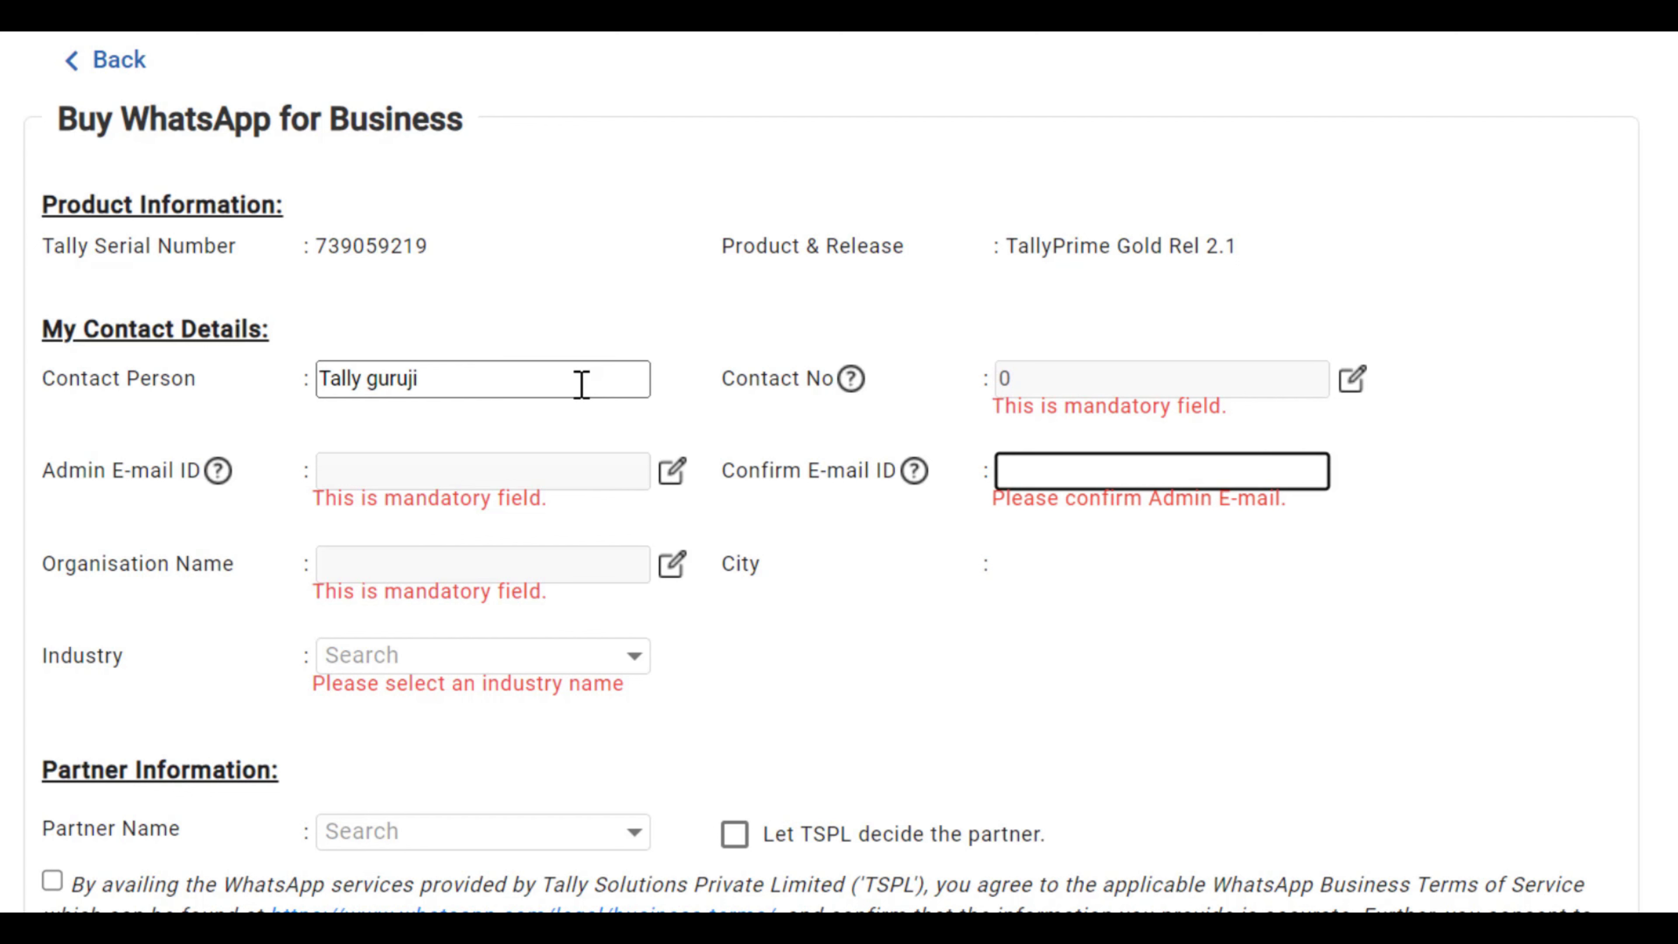
Step: Make Contact No editable and clear its default 0
left_click(1352, 378)
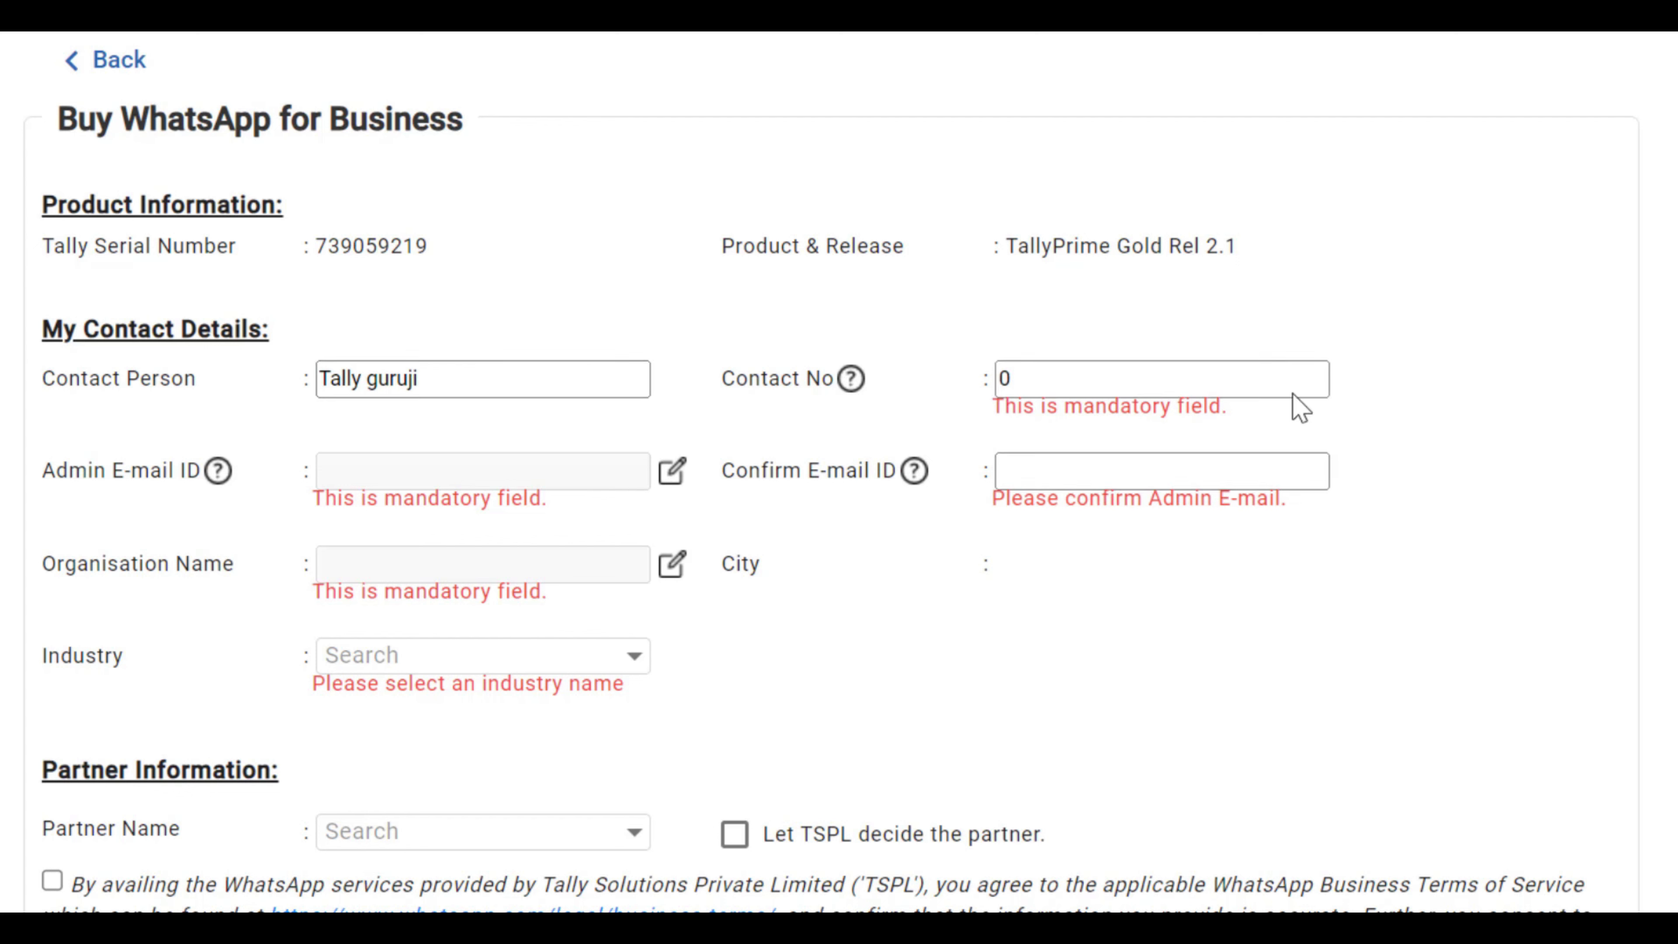
left_click(1259, 383)
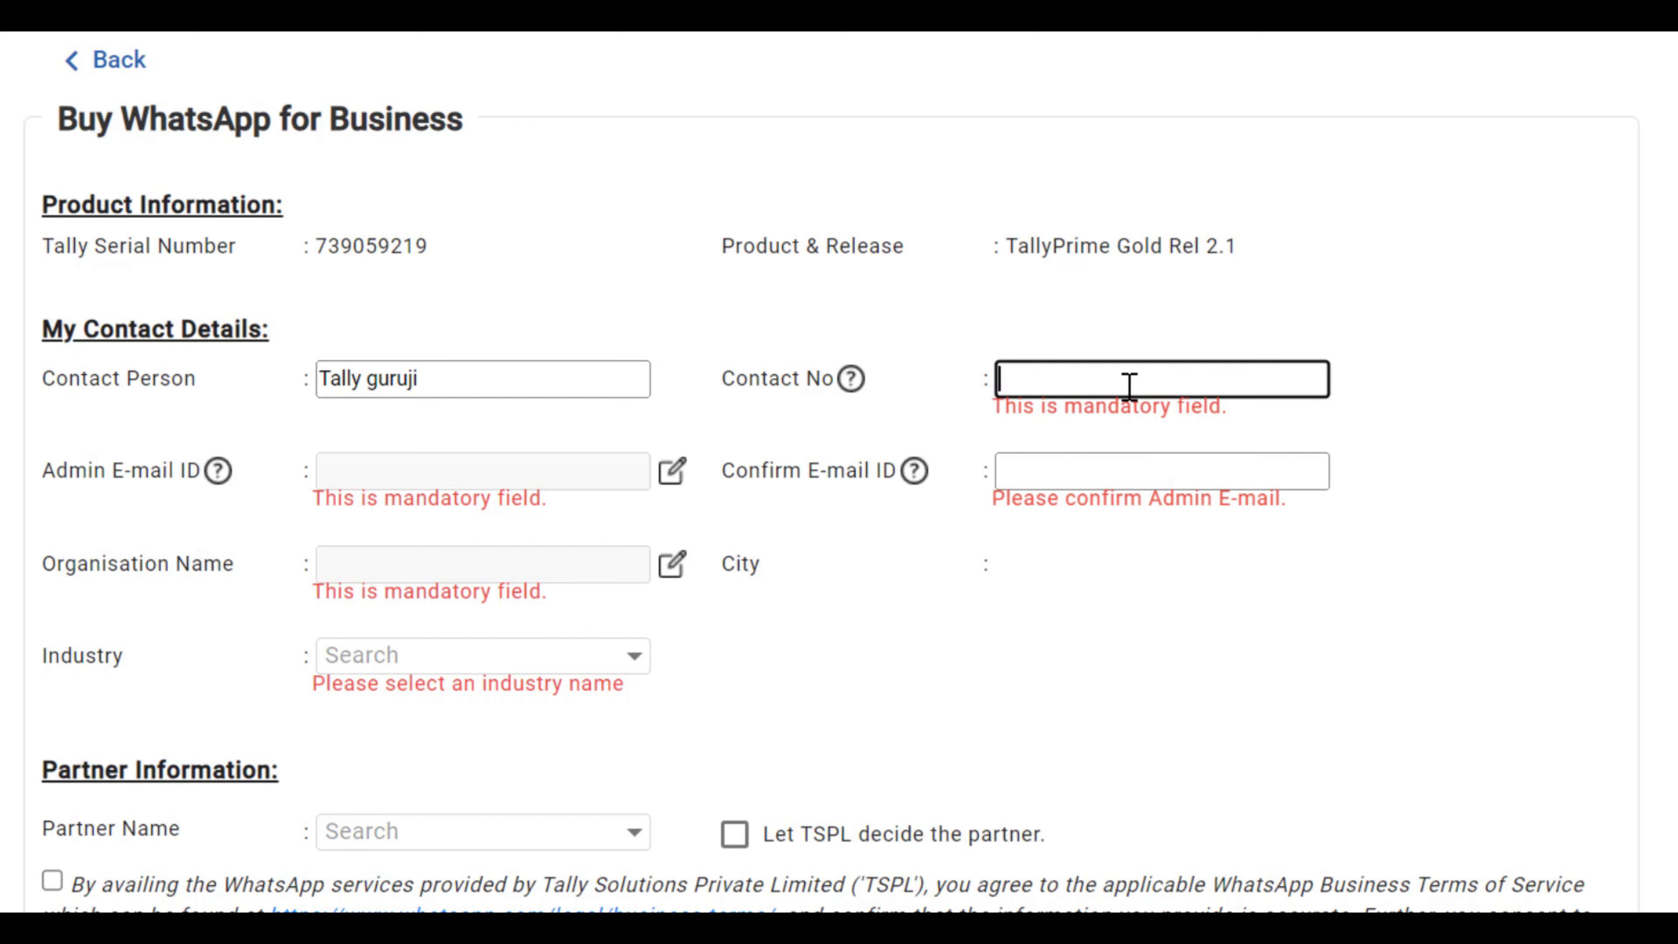
left_click(1124, 370)
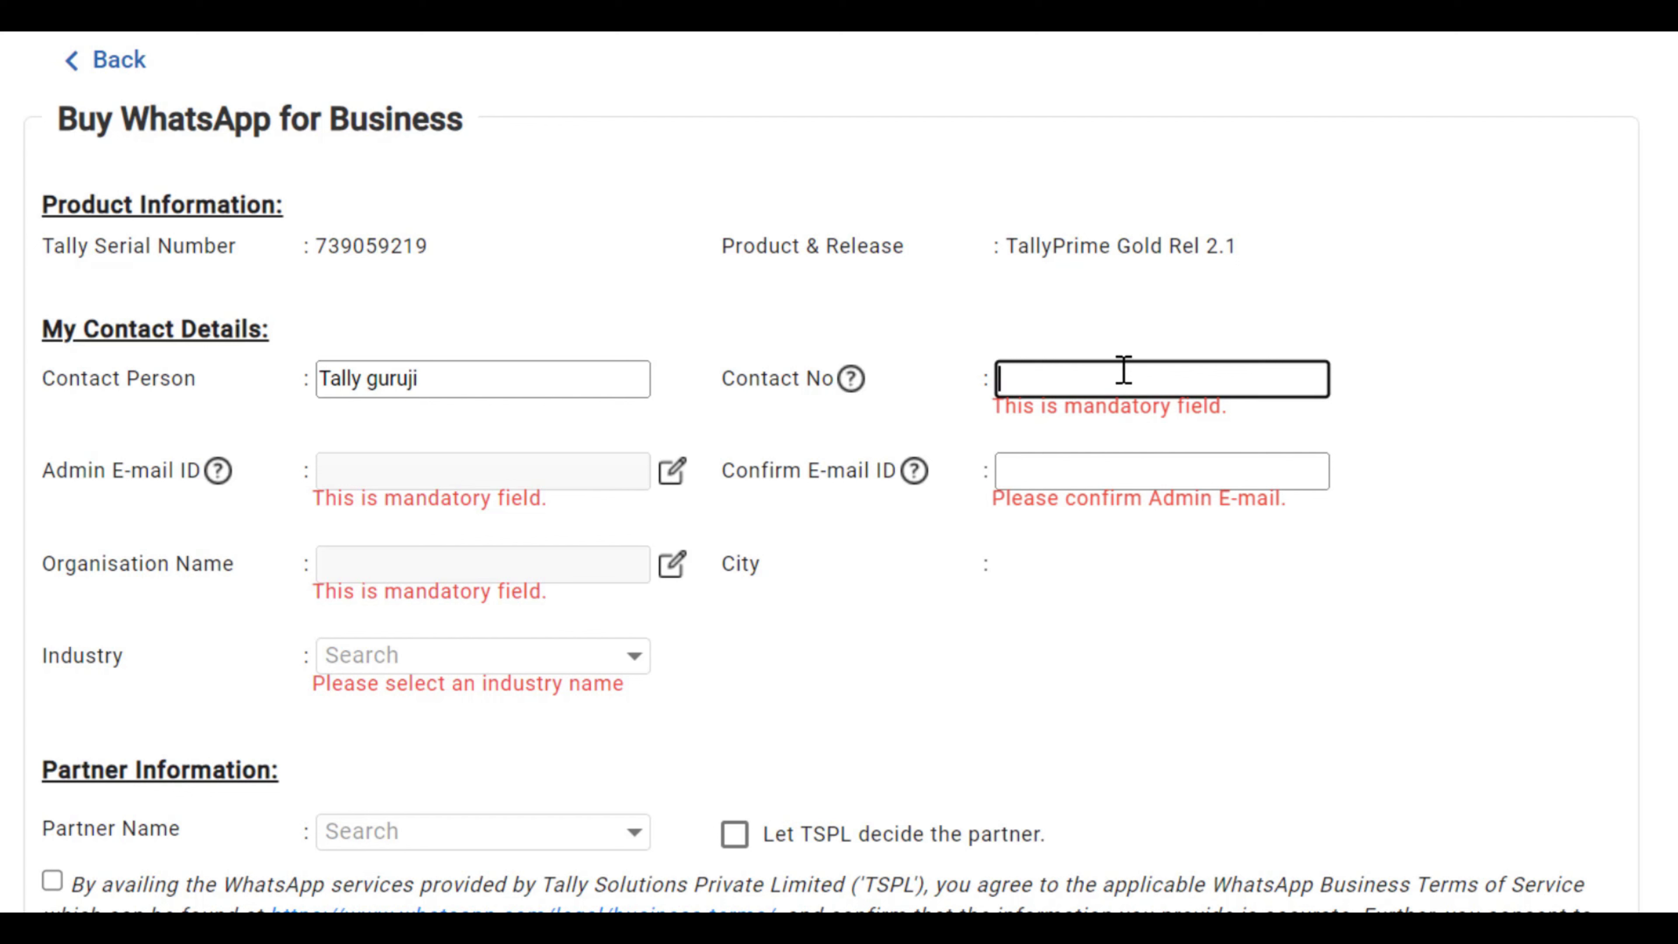
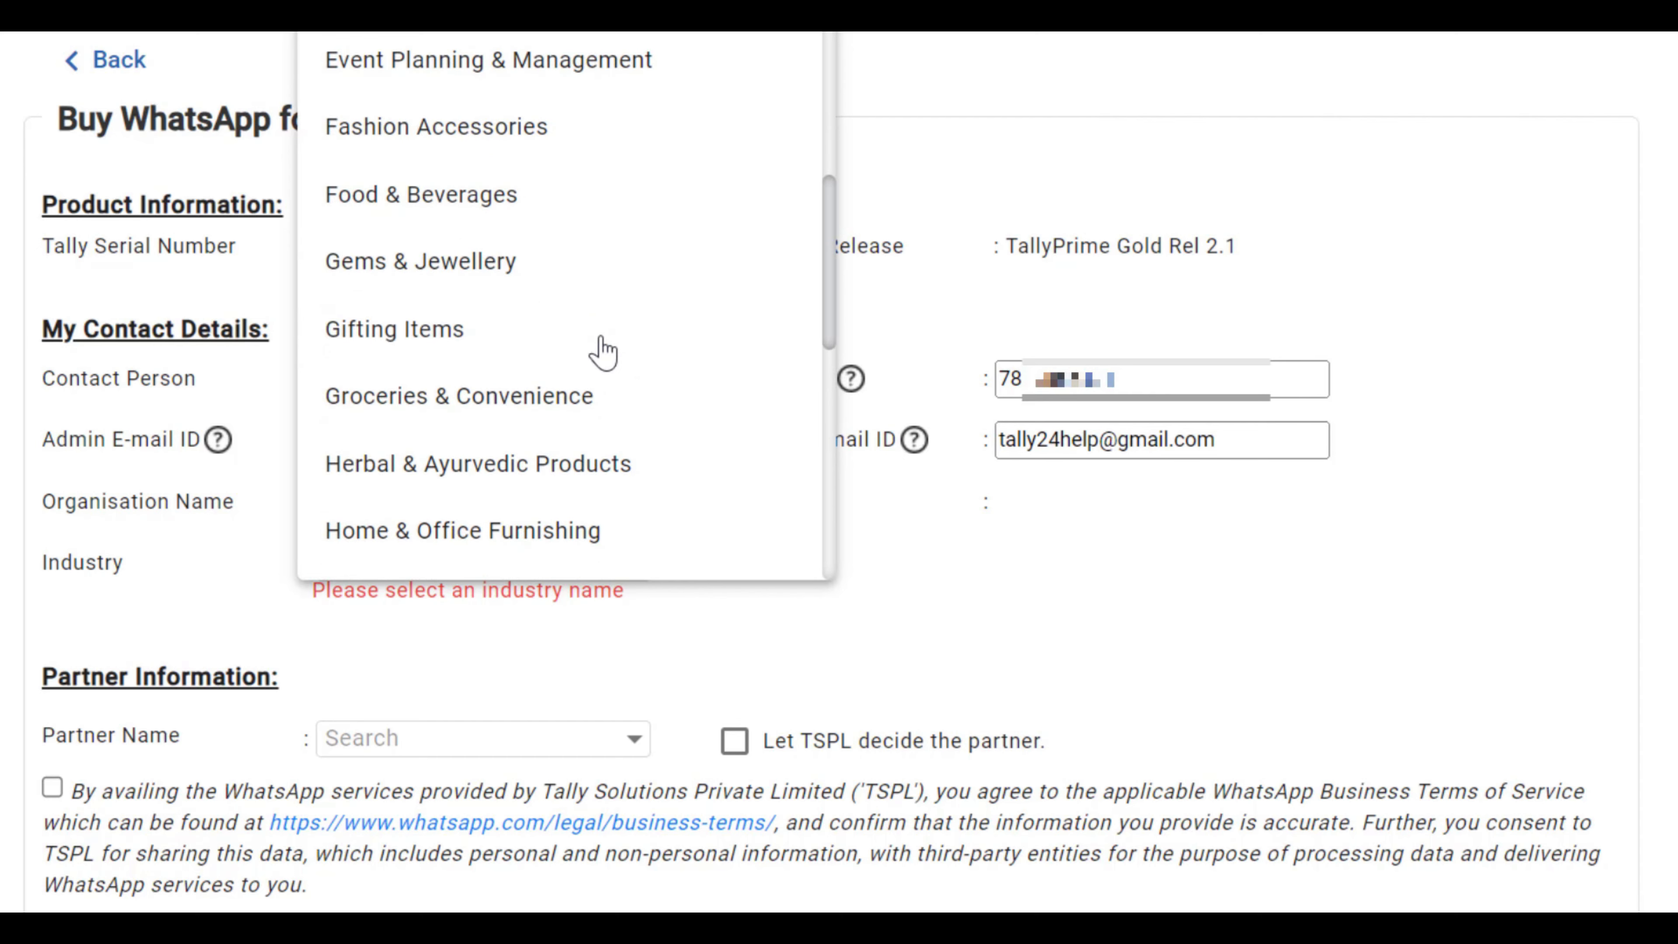
scroll(603, 350, "down", 5)
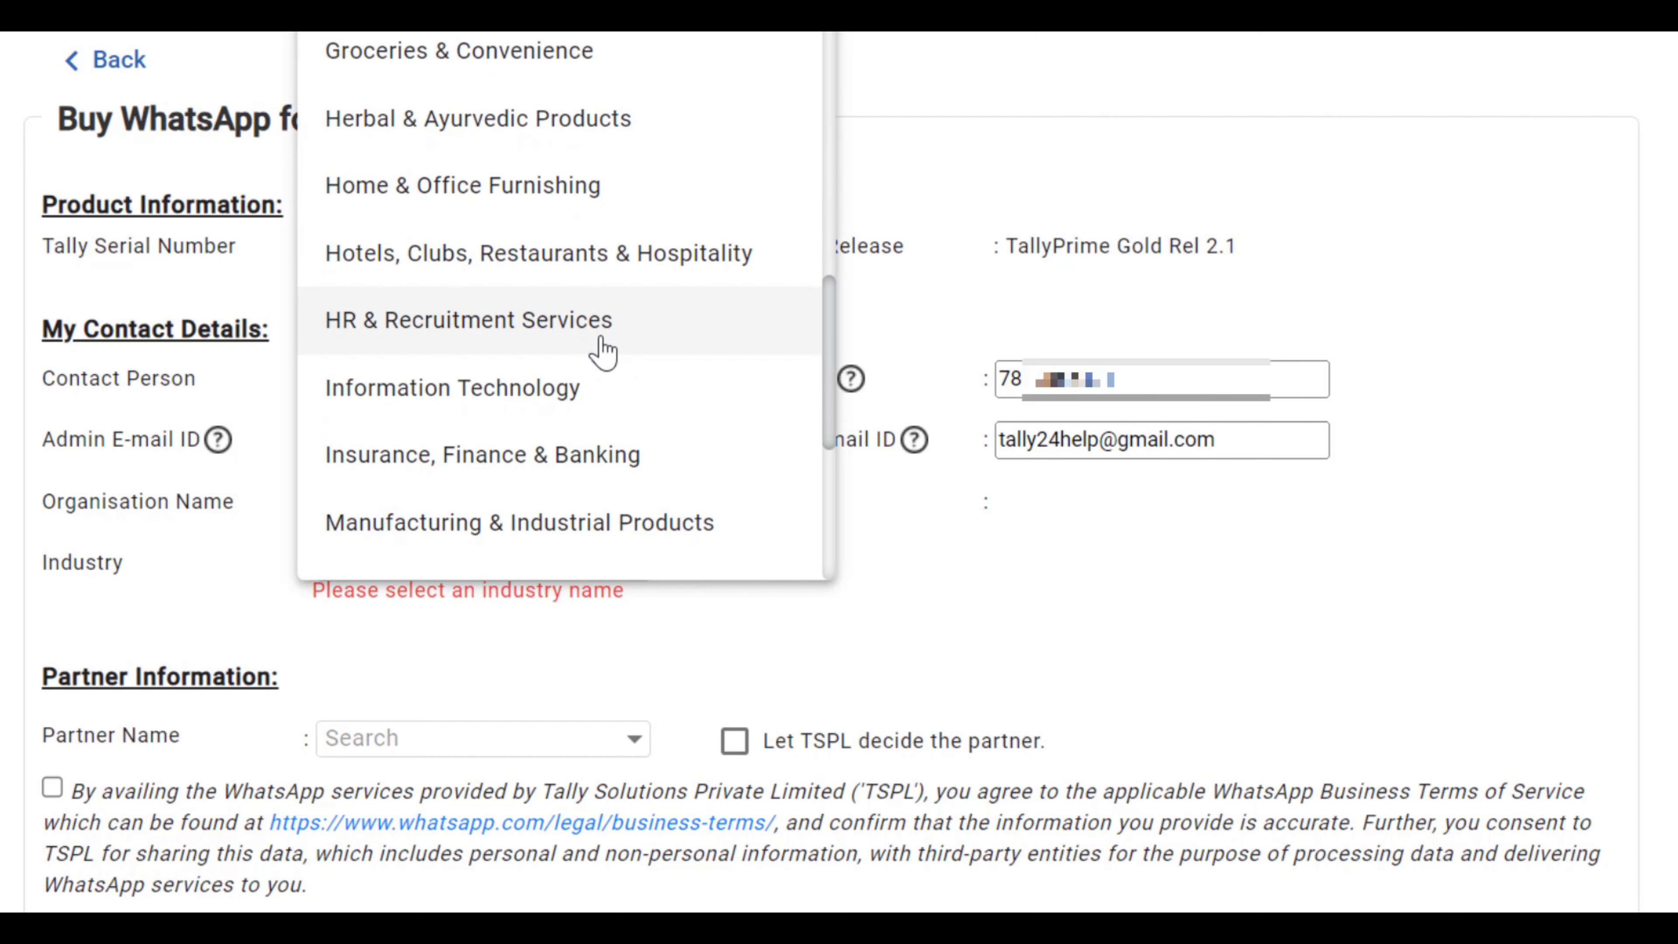
Step: Set the Industry to Information Technology on the Buy WhatsApp for Business form
left_click(555, 389)
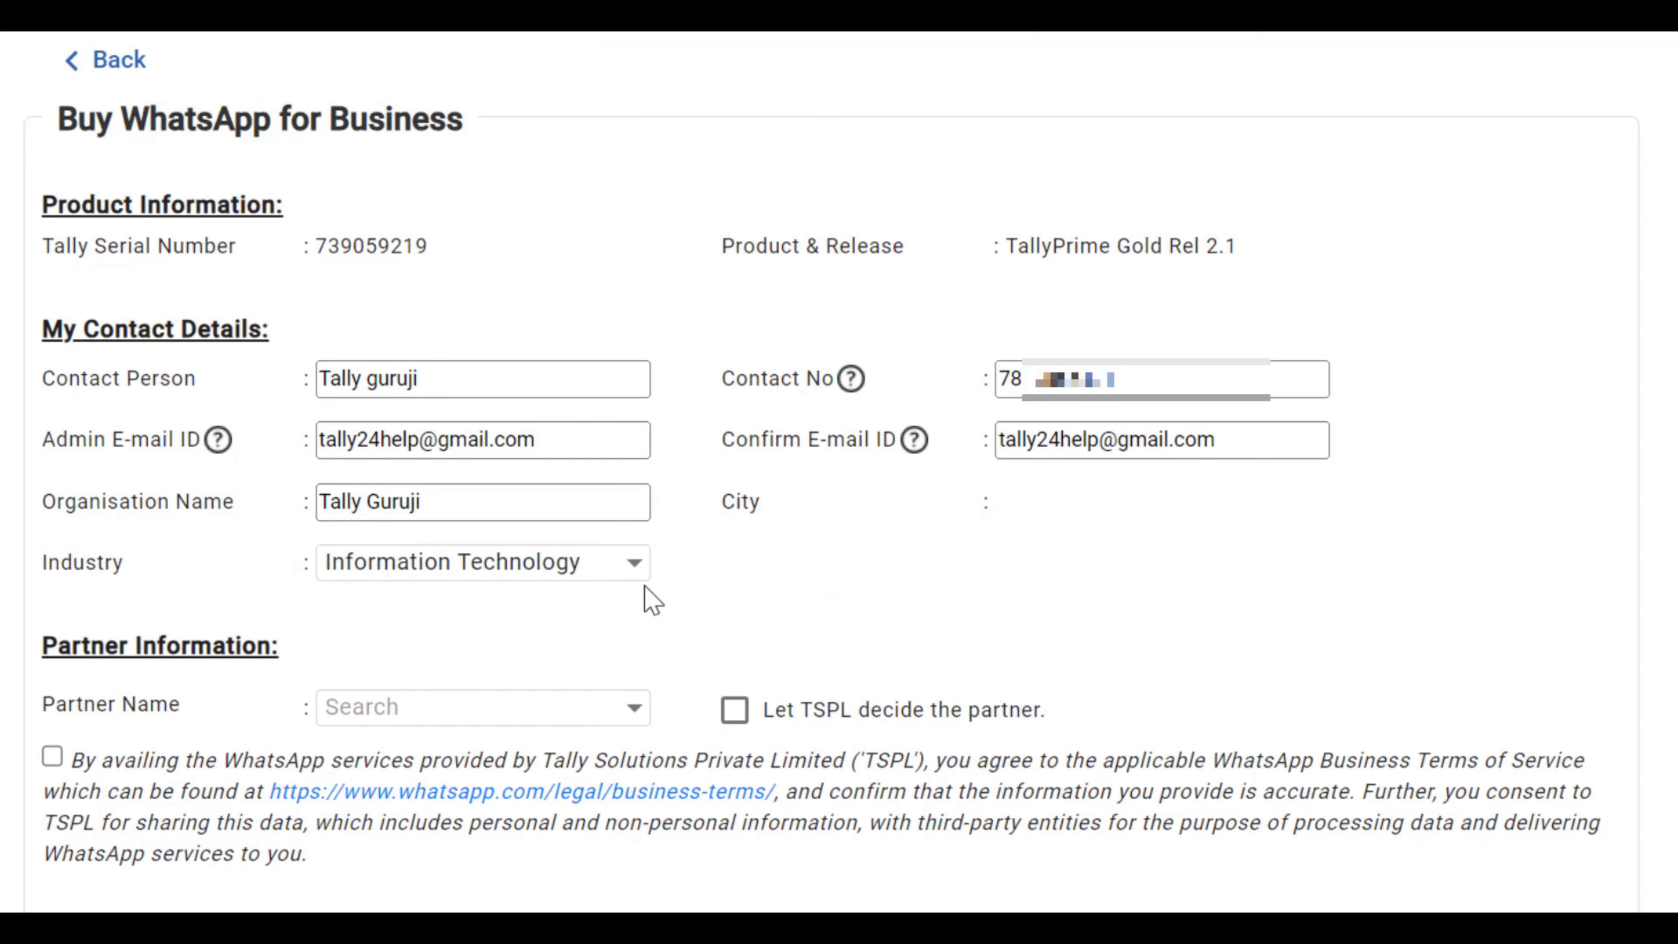
Step: Let TSPL decide the partner, accept the WhatsApp business terms, and submit the request
scroll(768, 611, "down", 2)
left_click(735, 587)
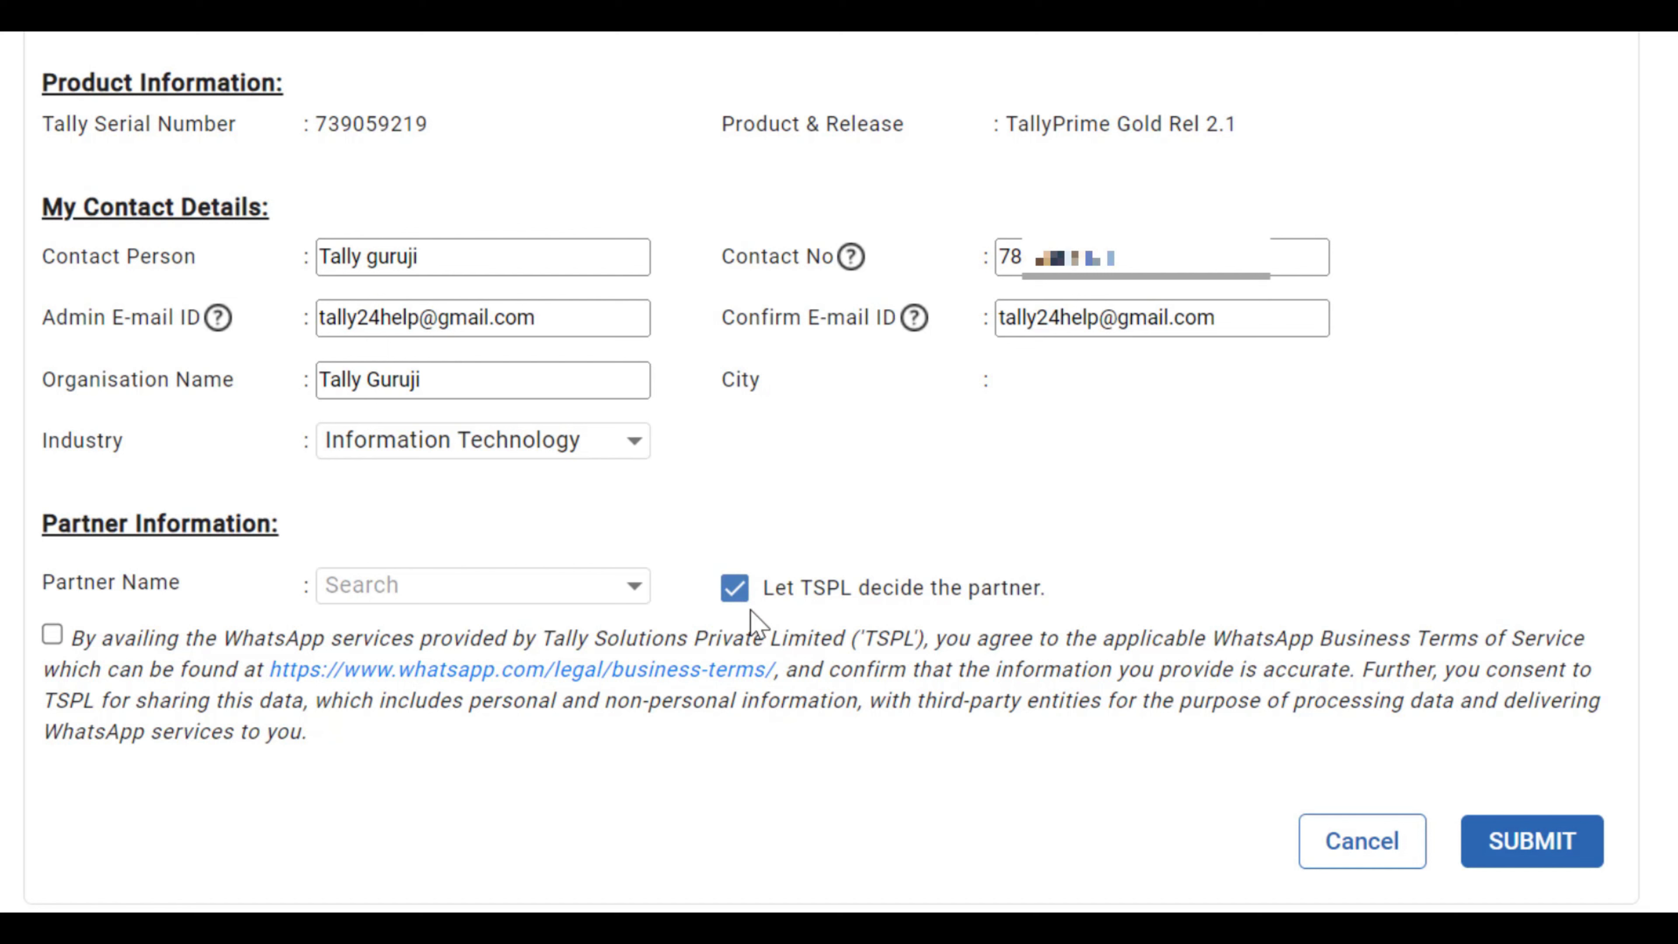
left_click(56, 636)
left_click(1523, 848)
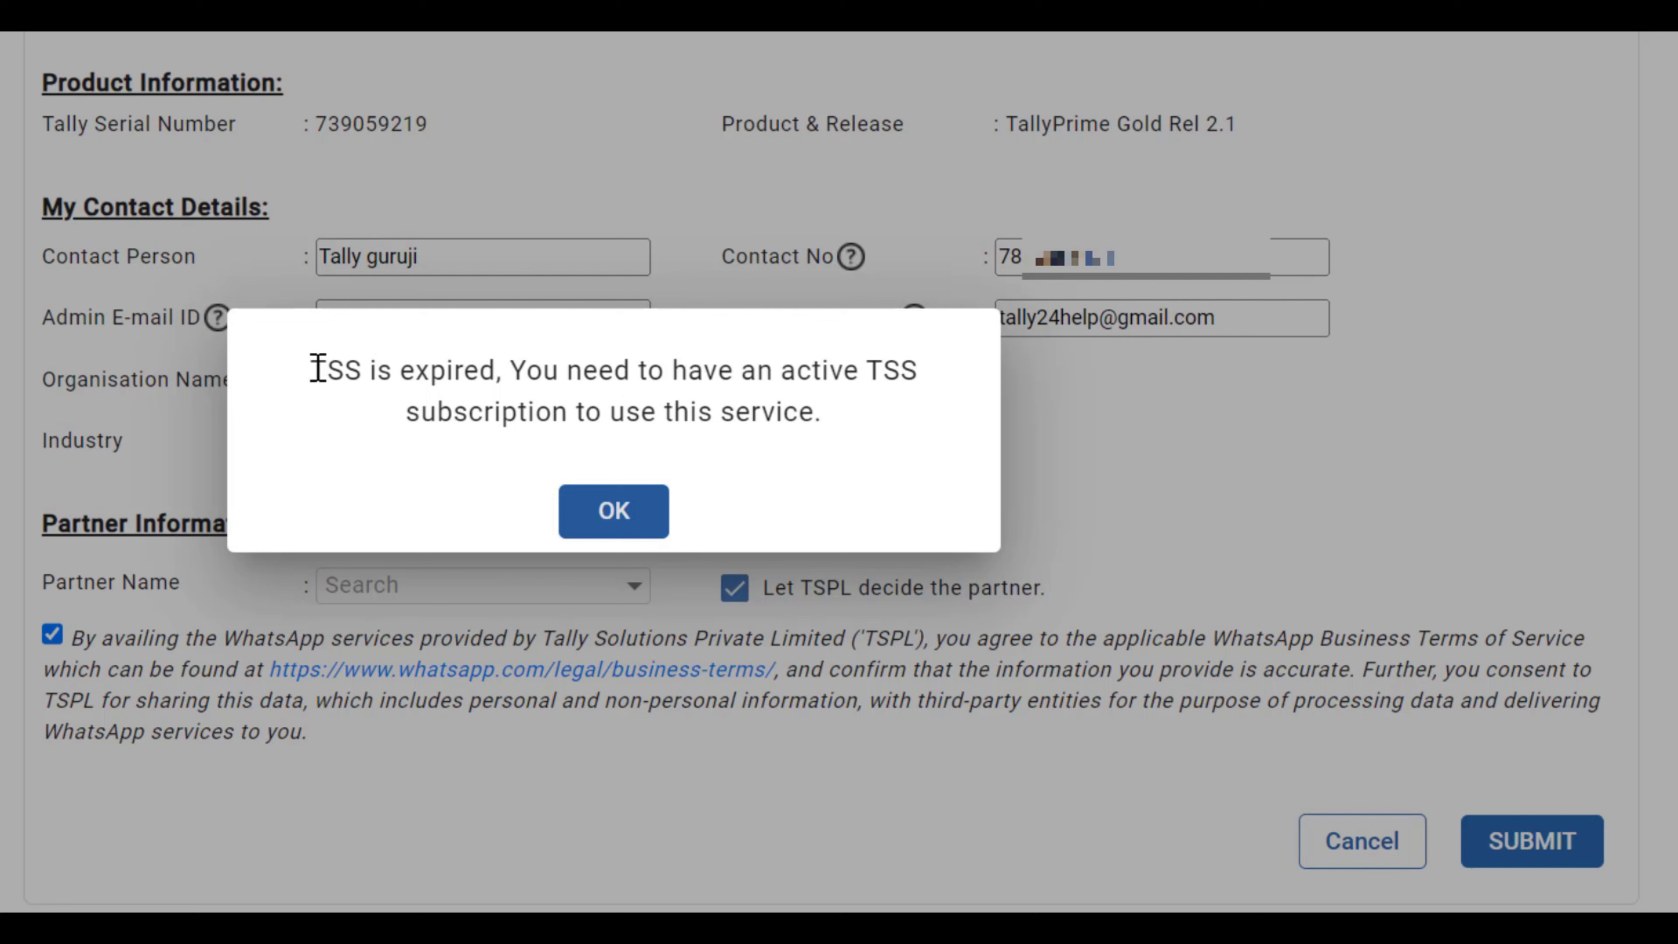
Step: Read the expired-TSS message and dismiss it with OK
left_click_drag(312, 369, 844, 417)
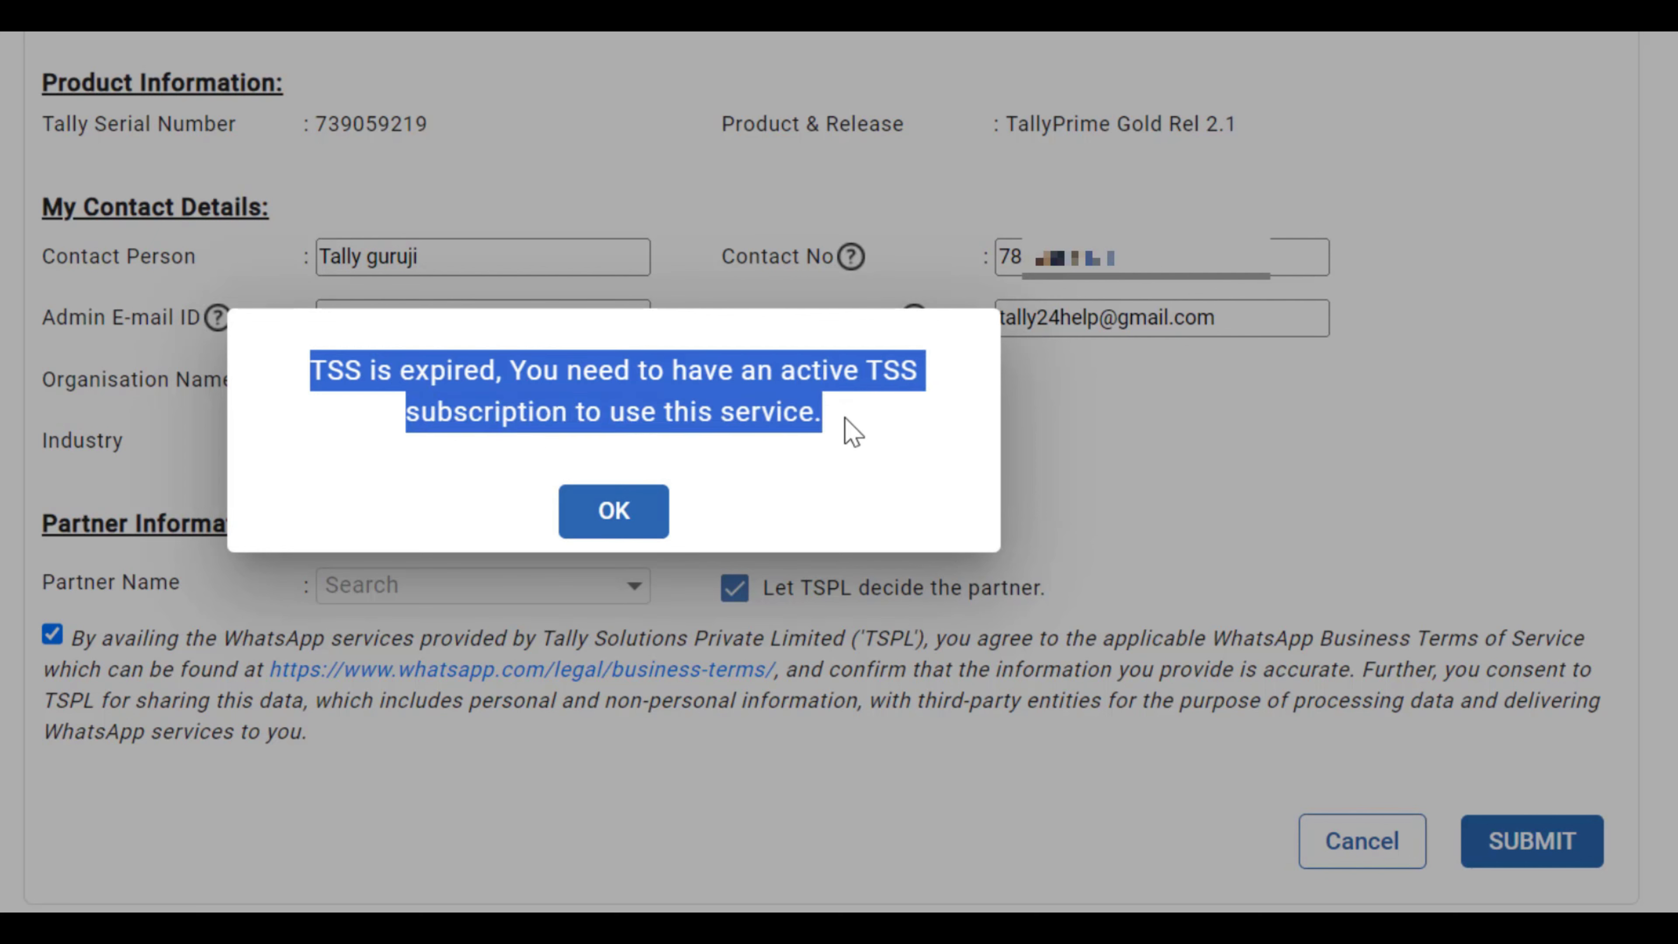
left_click(838, 436)
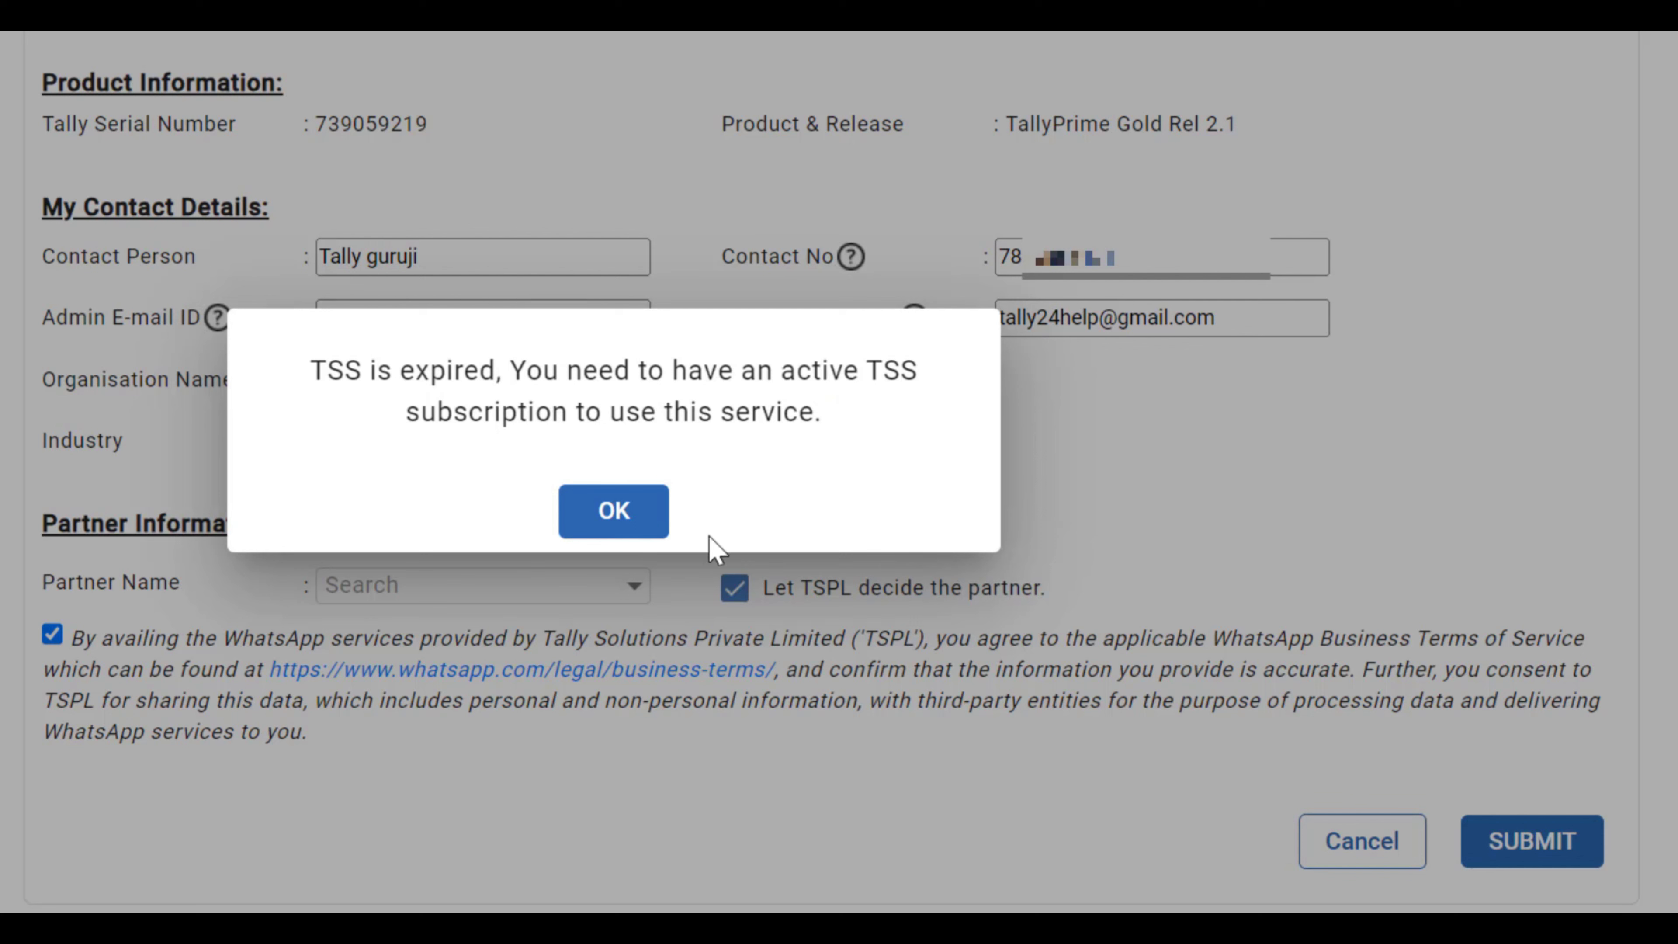
left_click(633, 522)
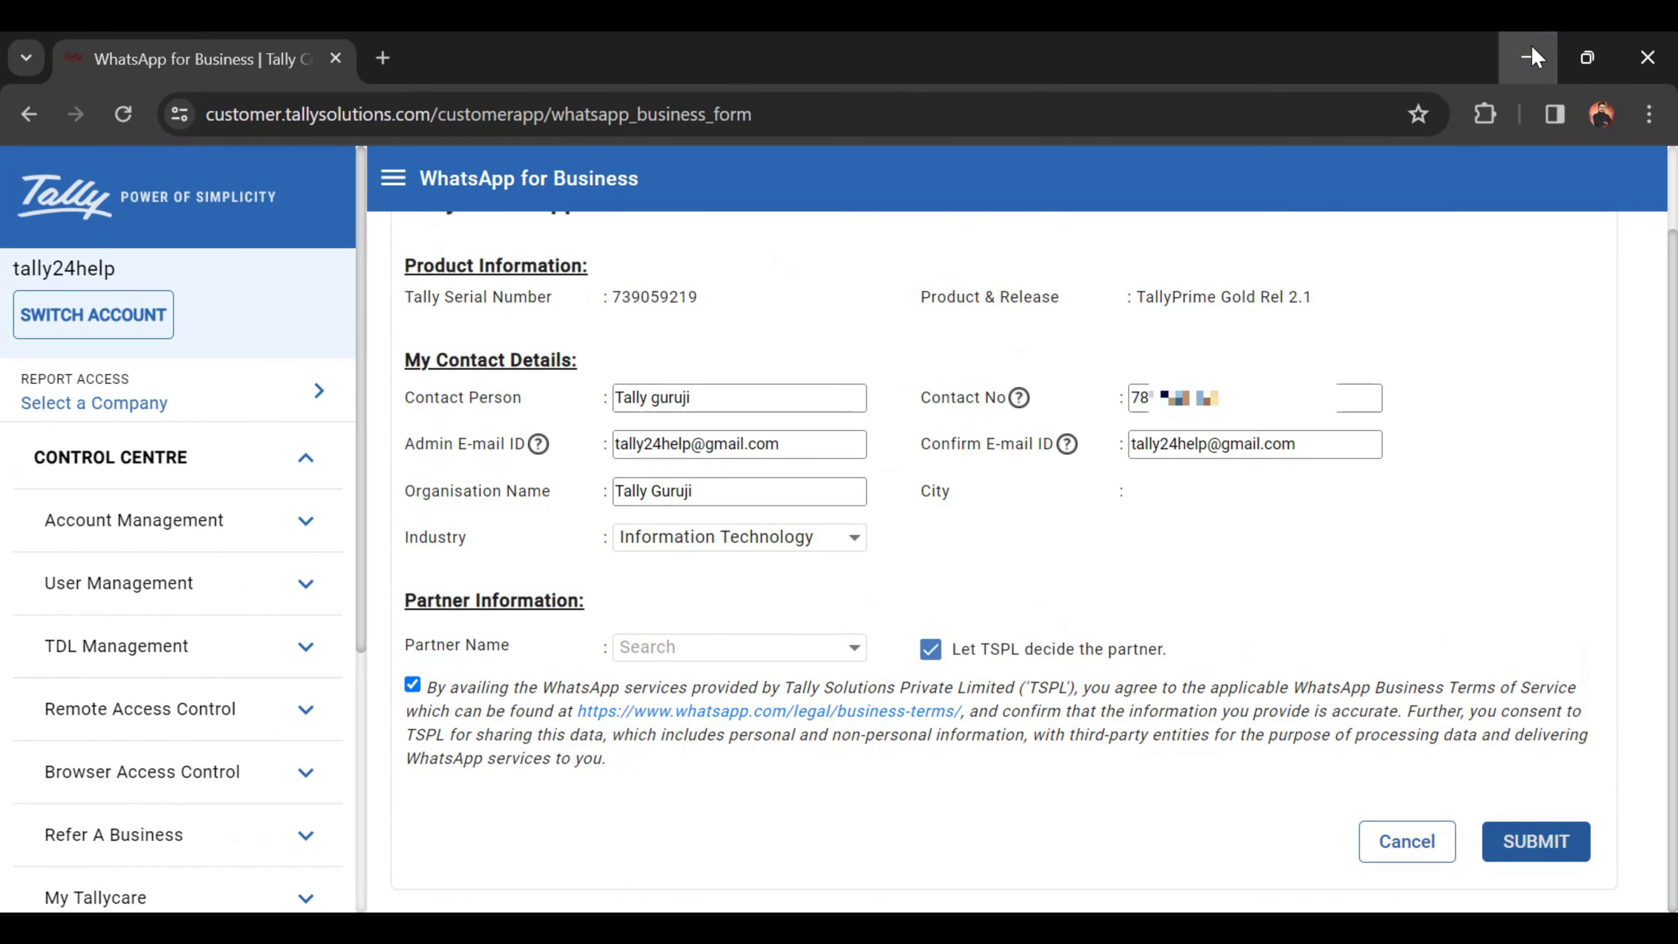
Step: Minimize the portal window to bring up the Welcome to Tally X Interakt email
left_click(1531, 58)
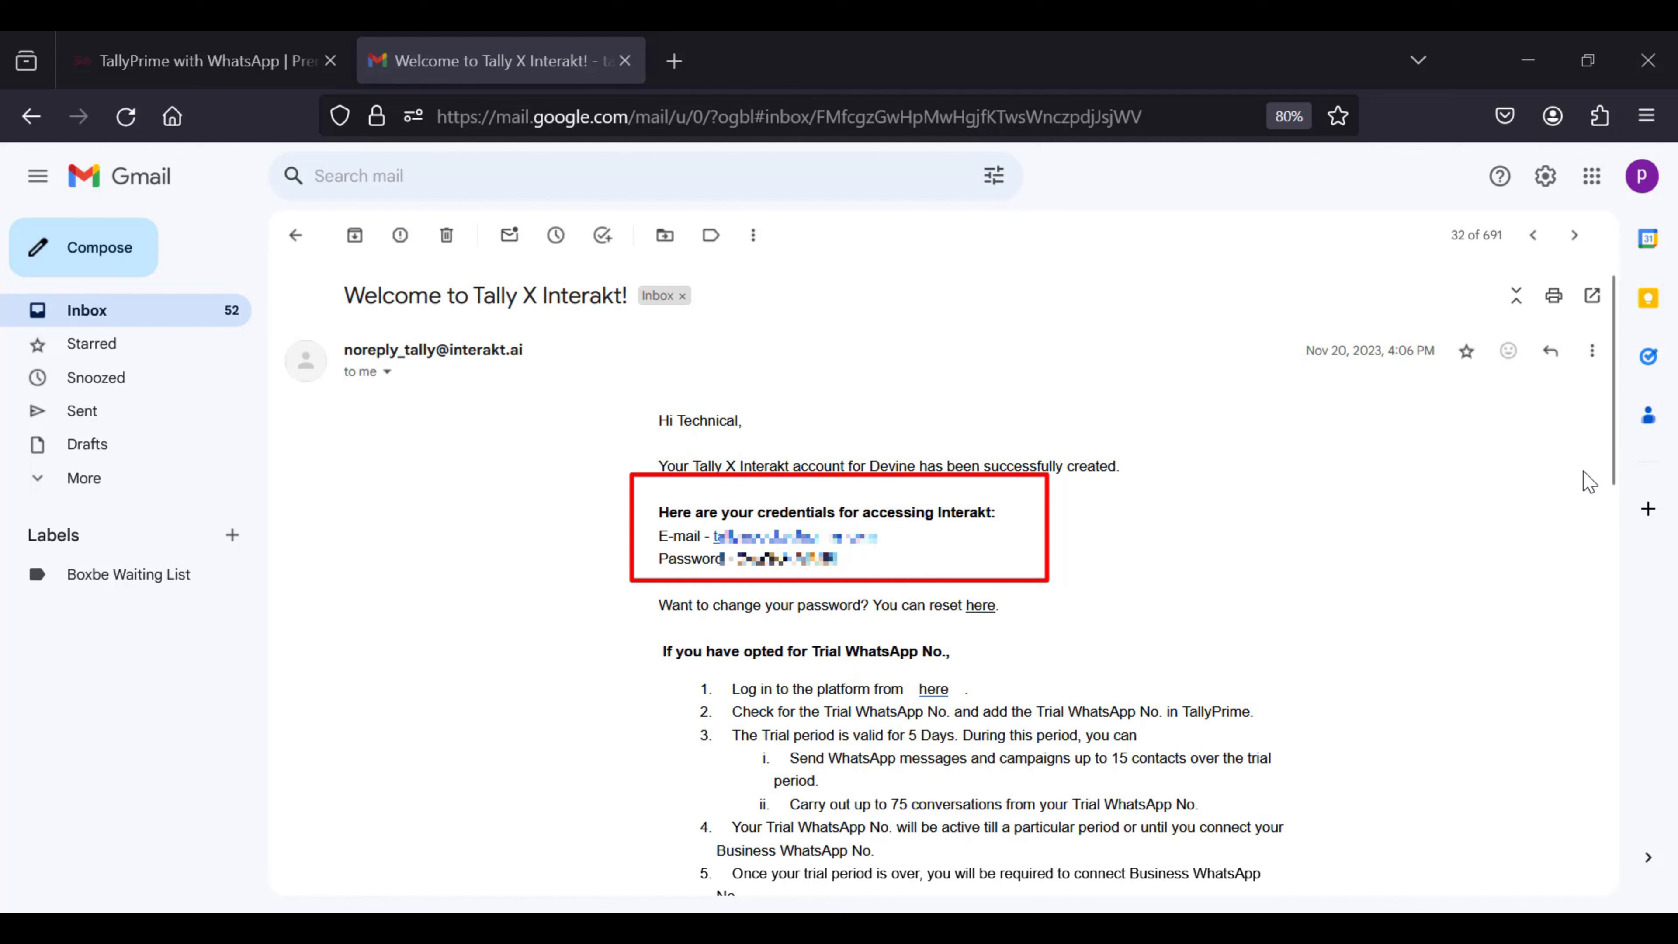
Step: Check the sender details, then follow the welcome email's Go to Interakt link
left_click(387, 374)
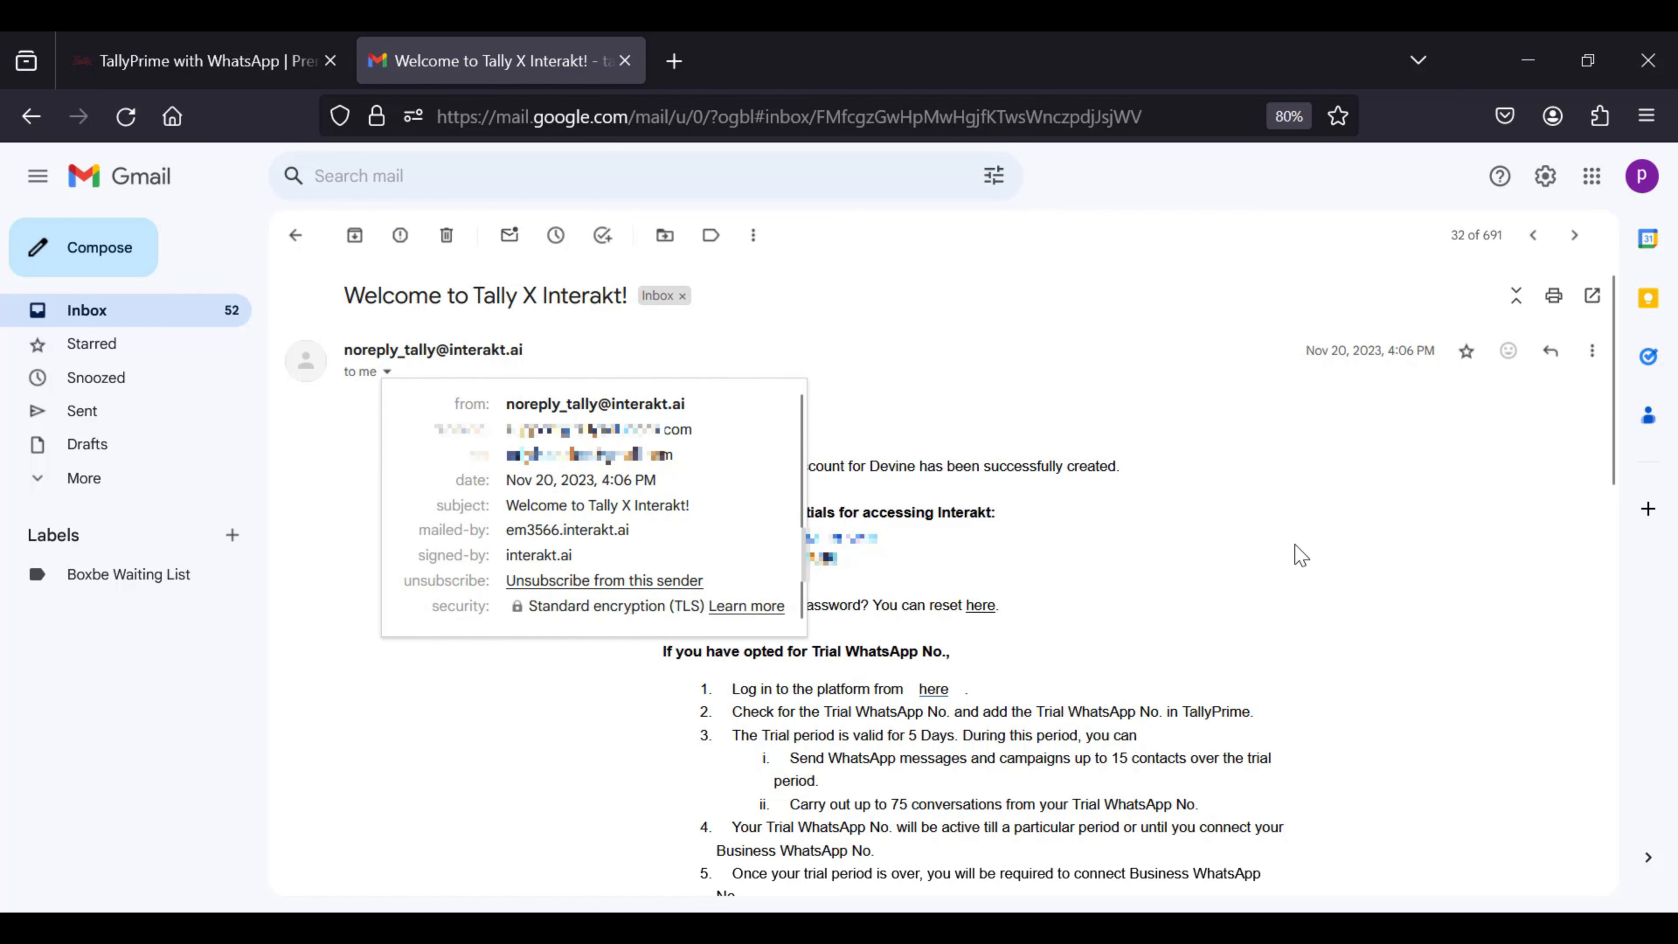
left_click(1327, 555)
scroll(1327, 554, "down", 5)
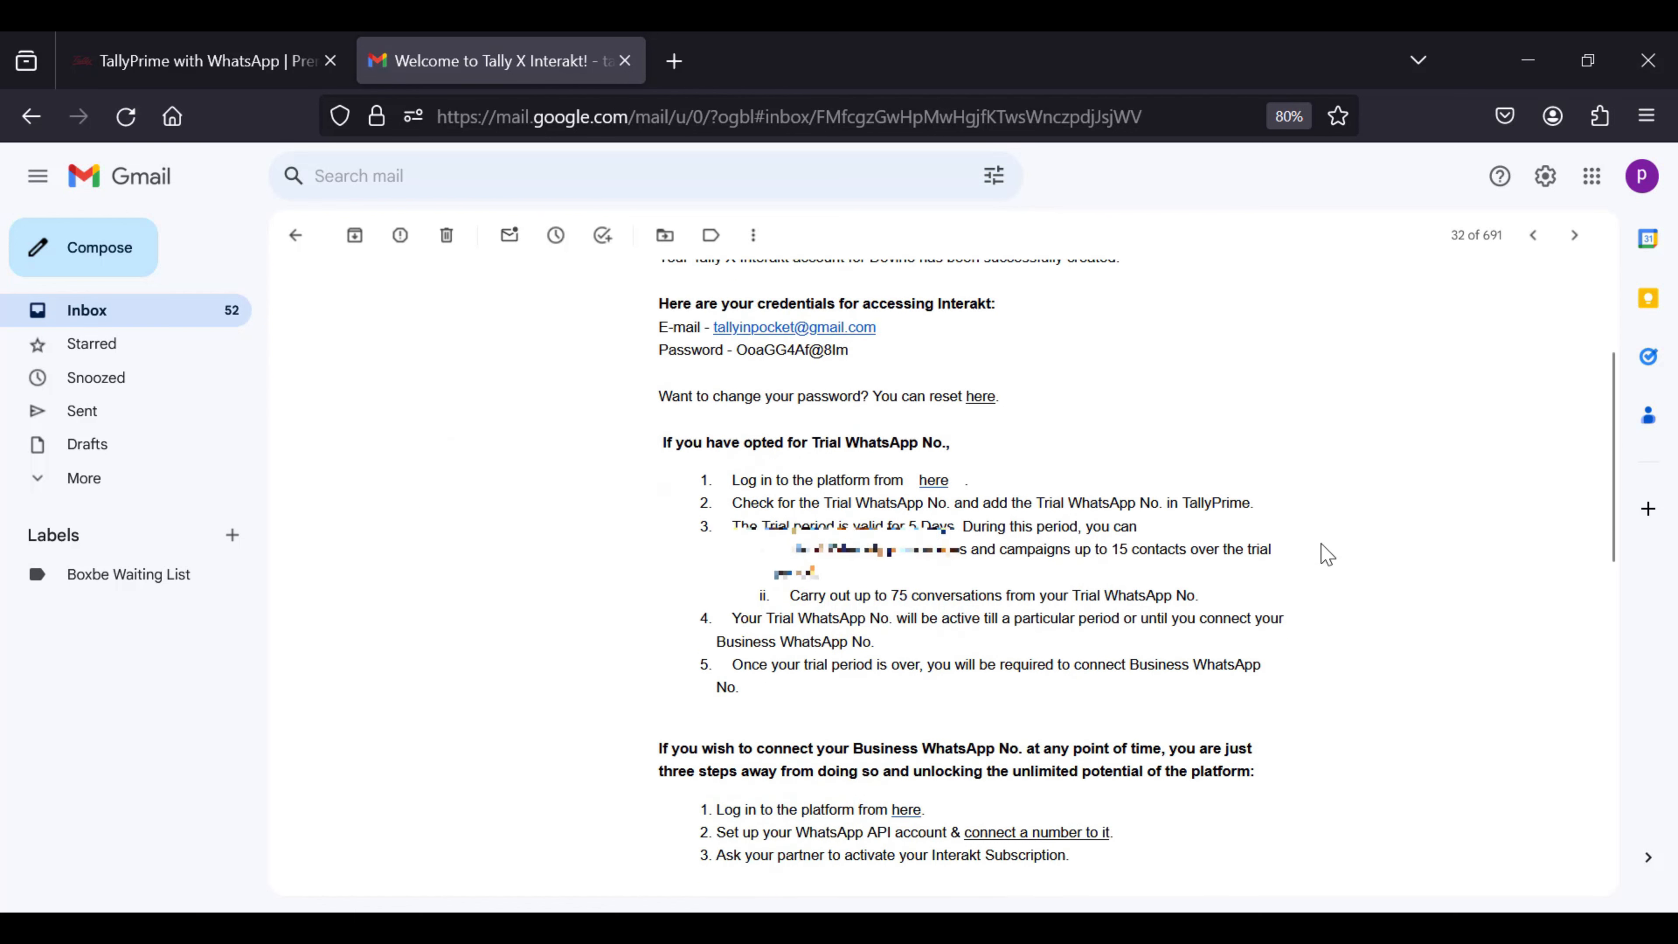
scroll(1327, 554, "down", 5)
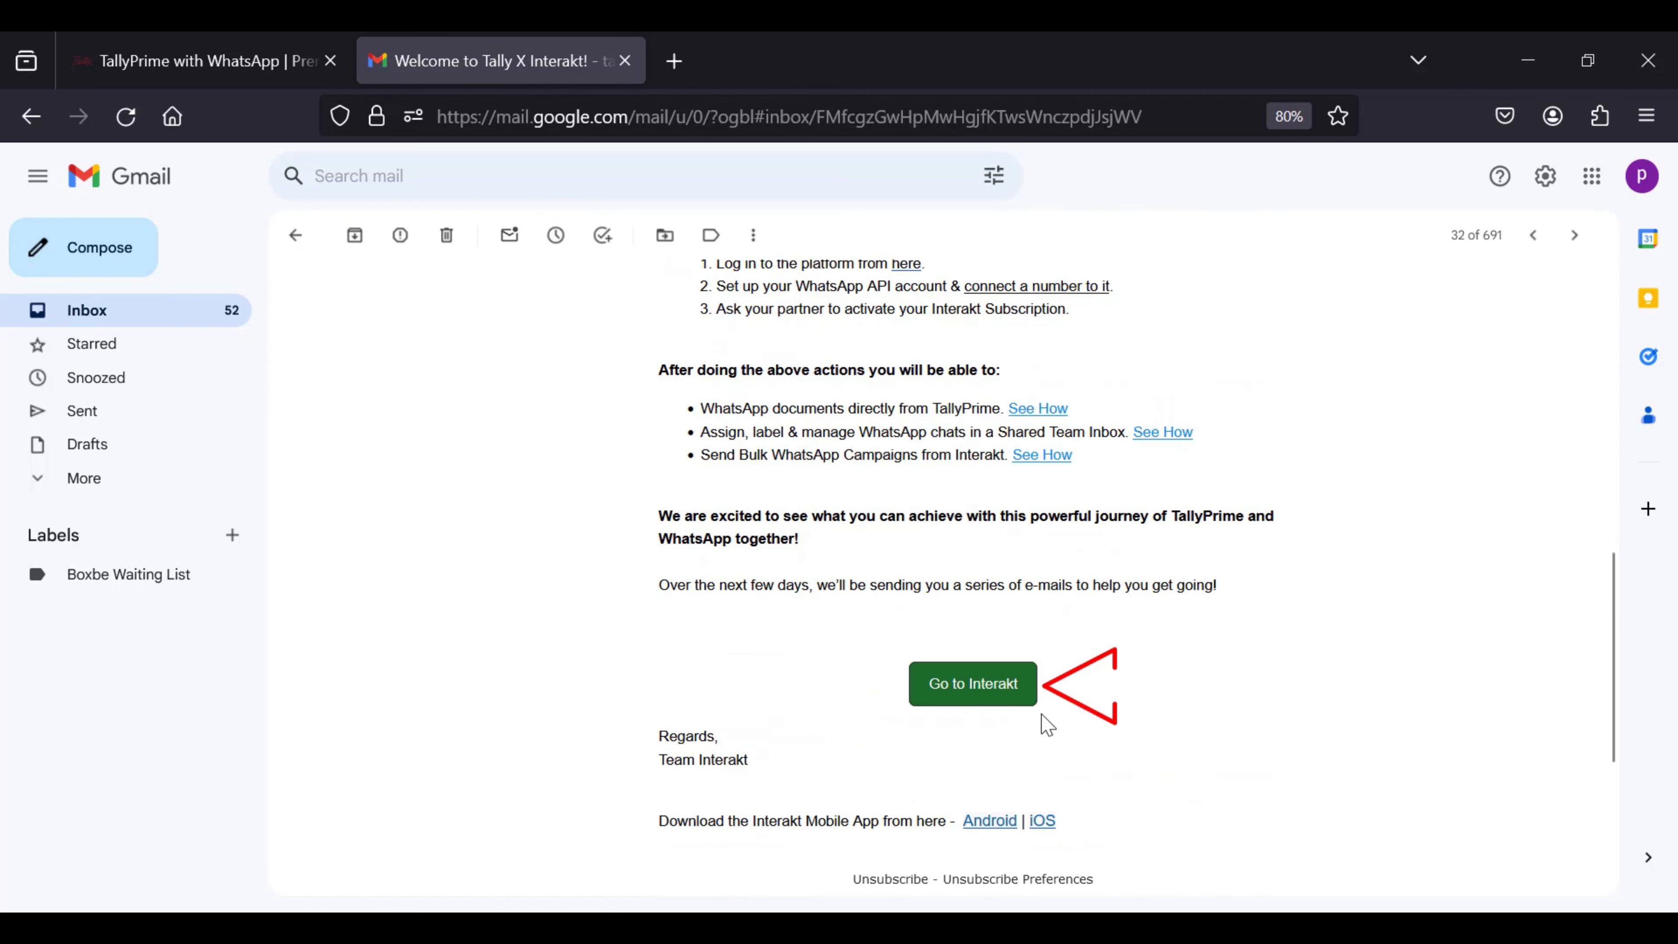
left_click(974, 687)
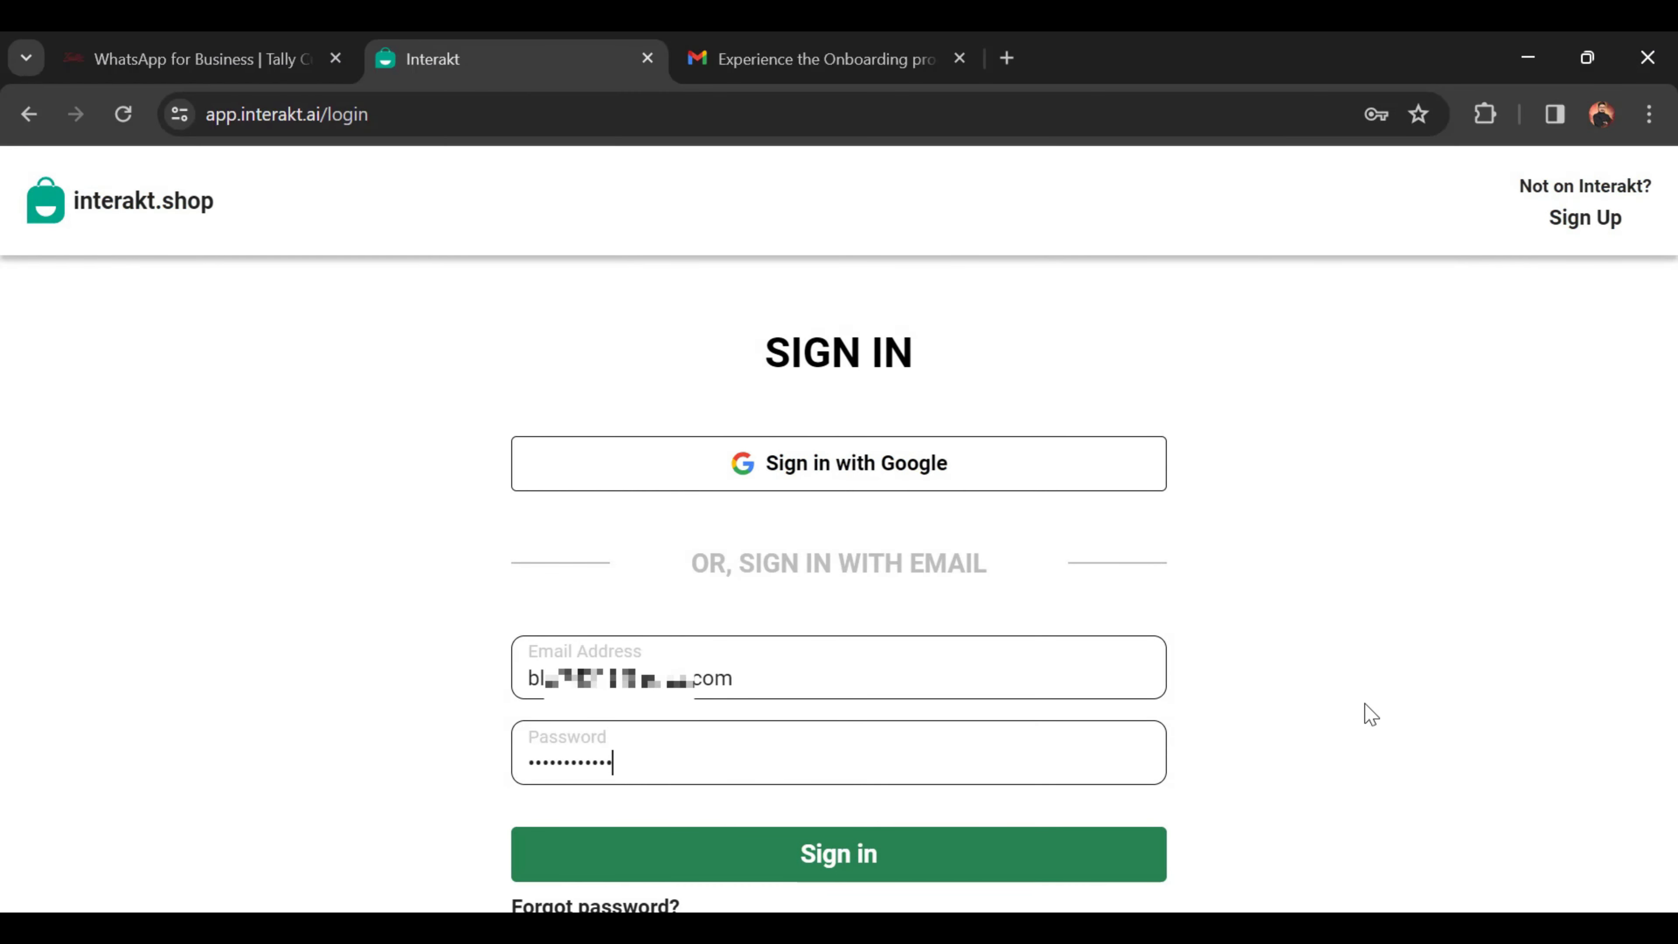
Step: Sign in to Interakt and choose Connect Number to Interakt from the inbox
left_click(919, 861)
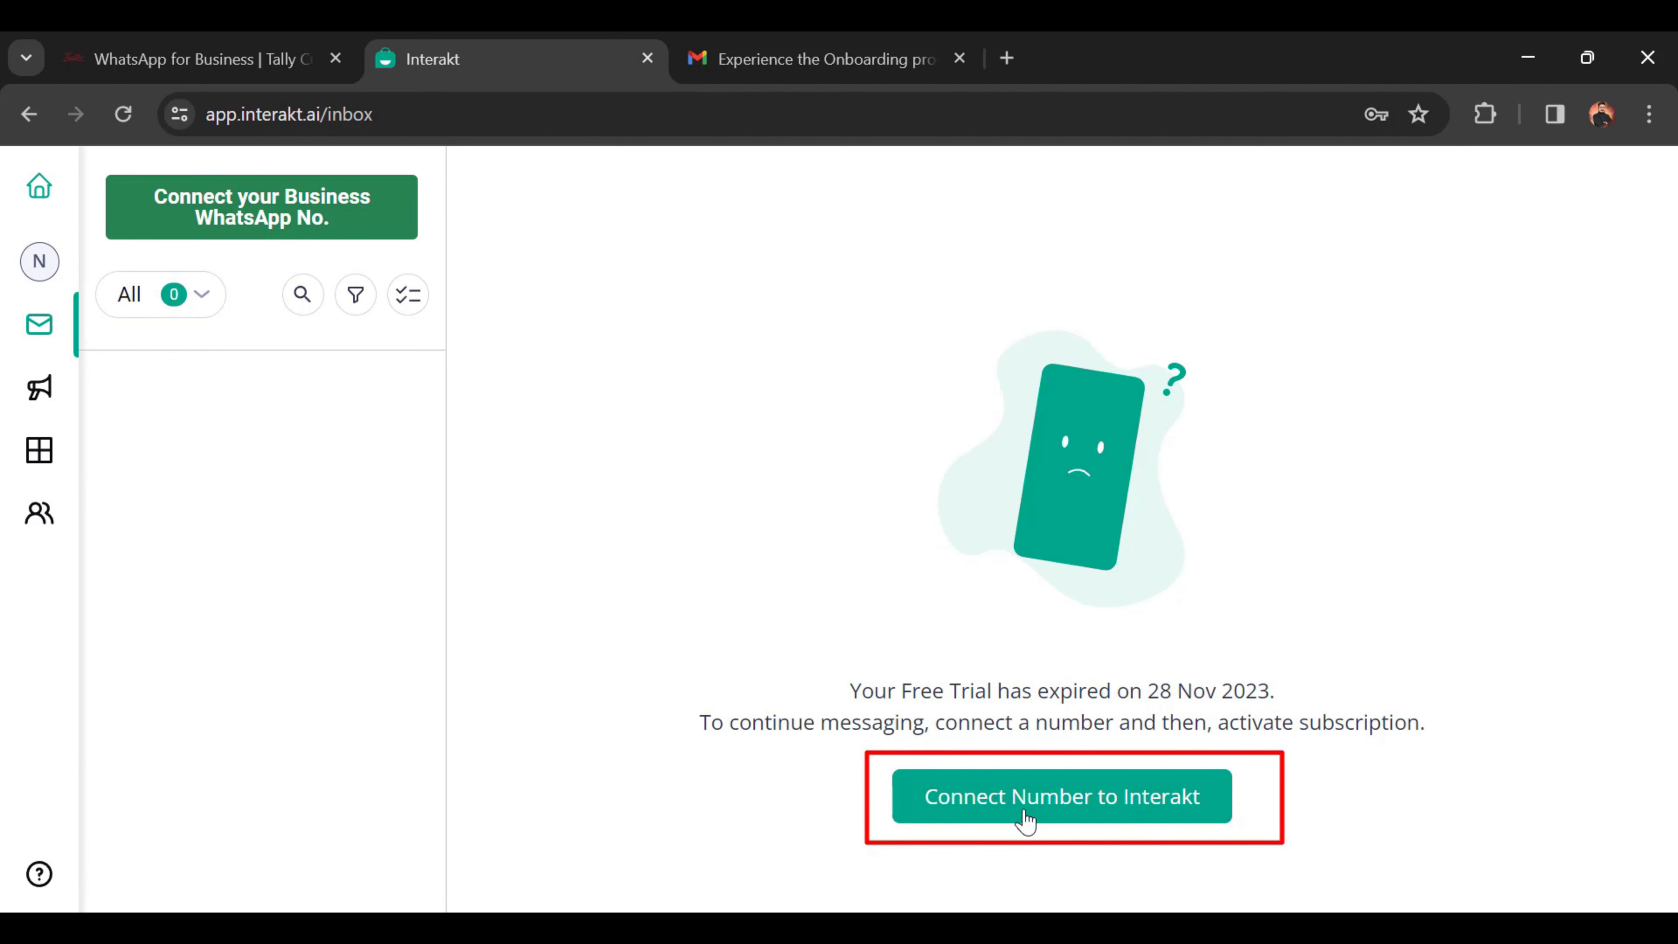
left_click(1115, 818)
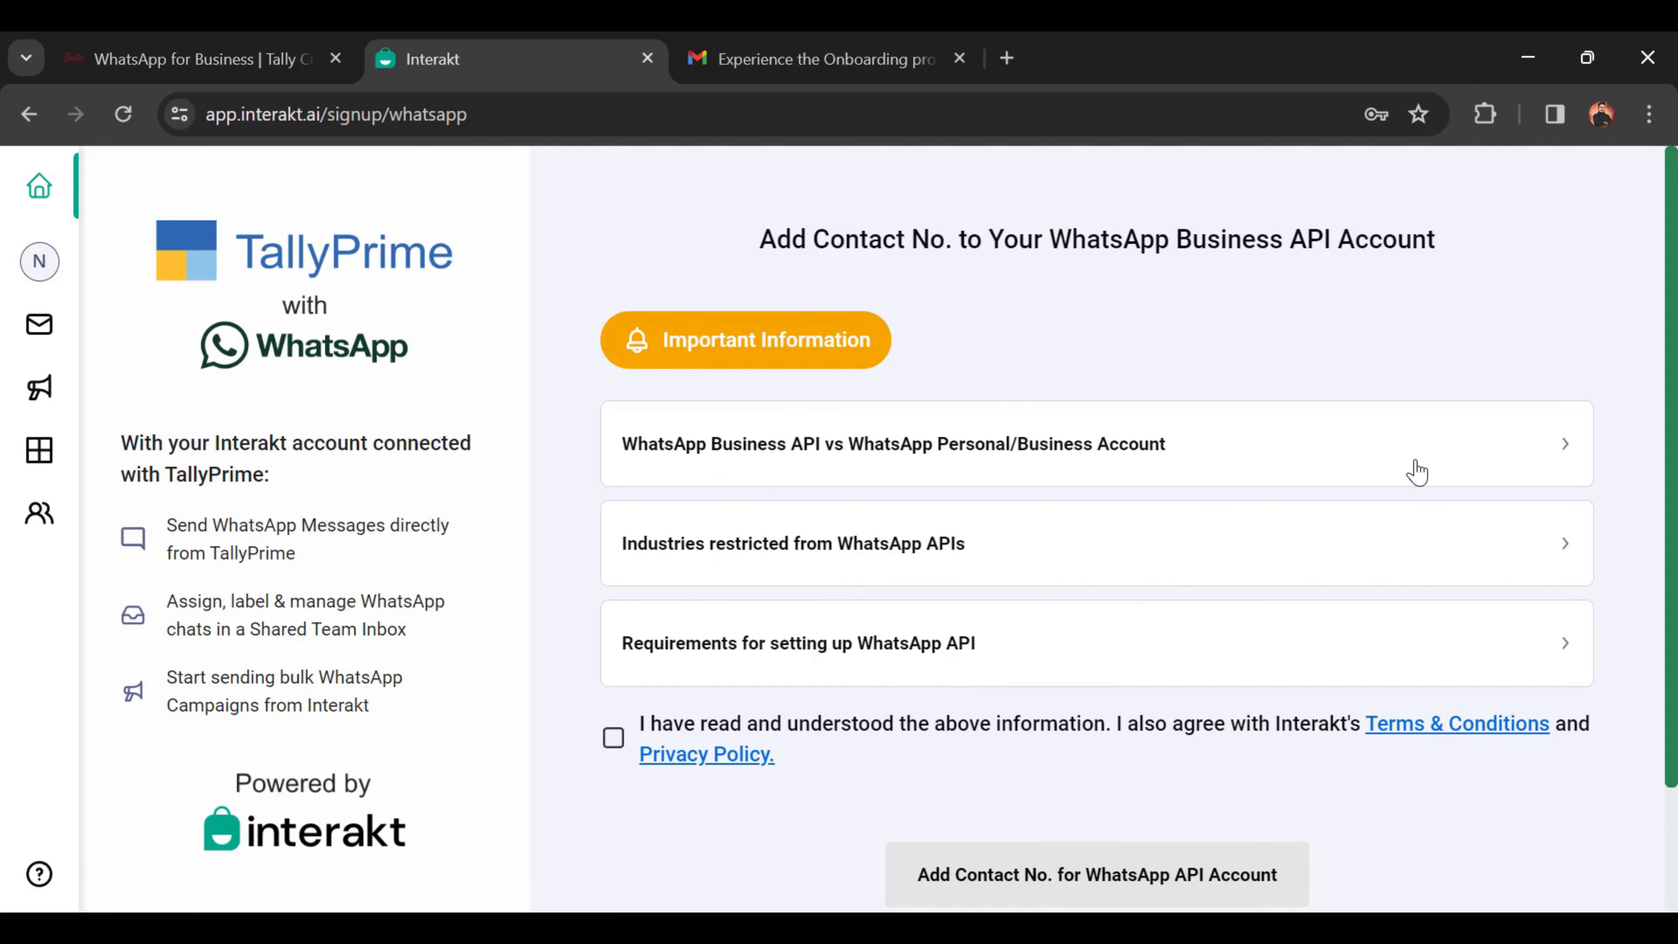
left_click(1526, 465)
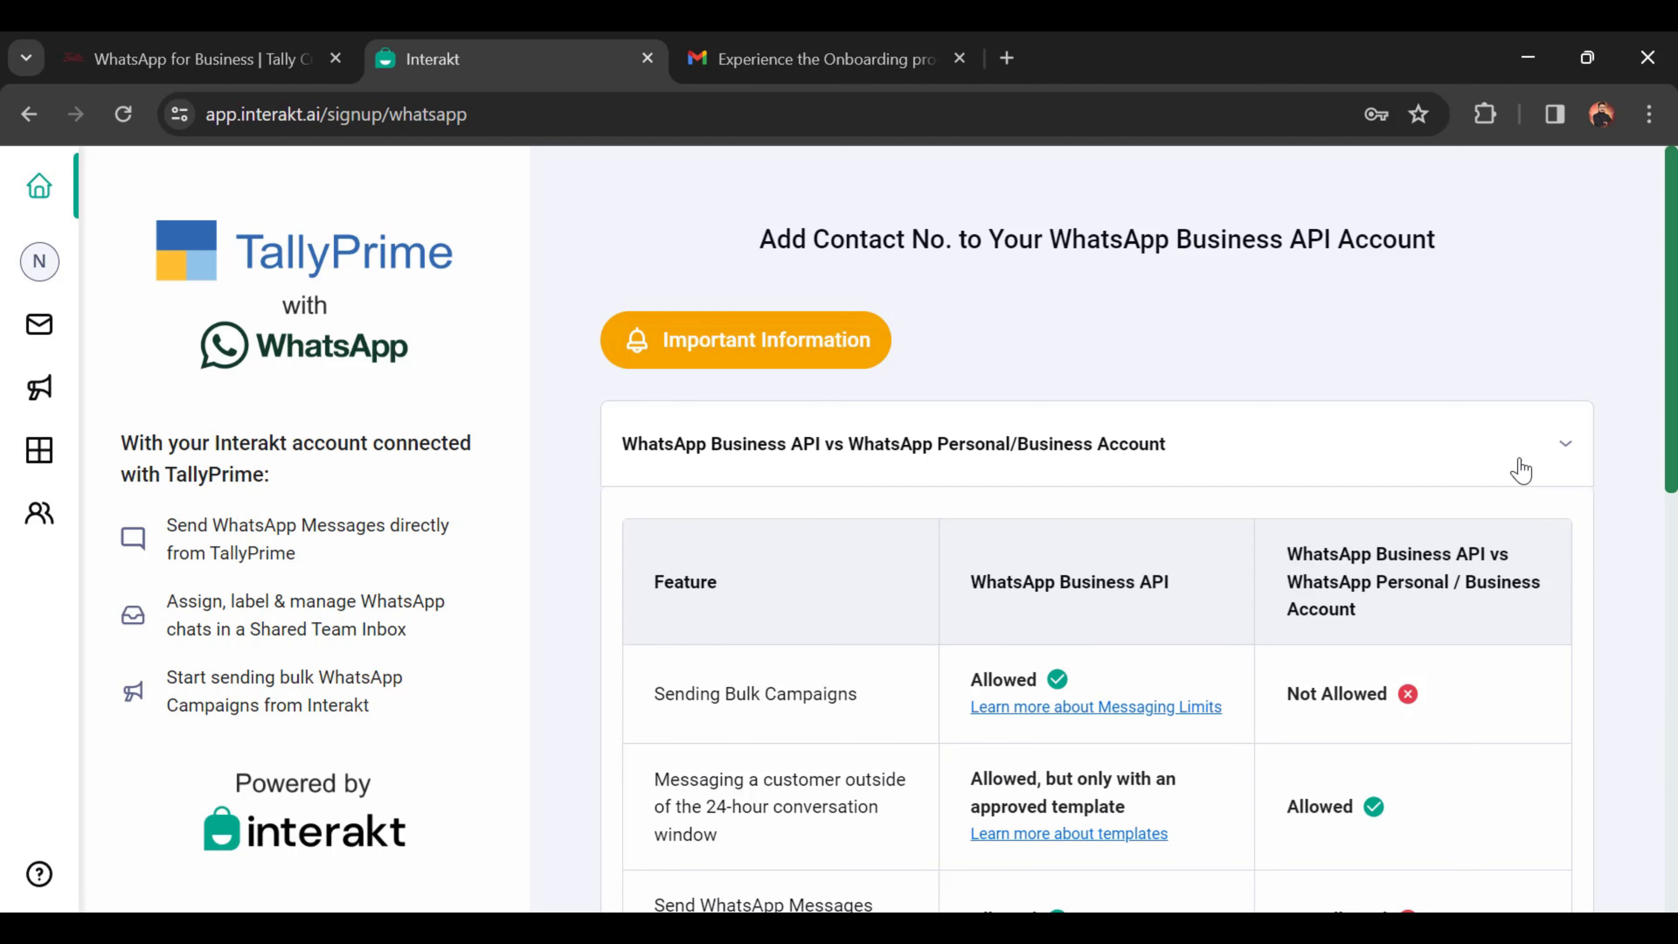
scroll(1255, 581, "down", 5)
scroll(1255, 582, "down", 5)
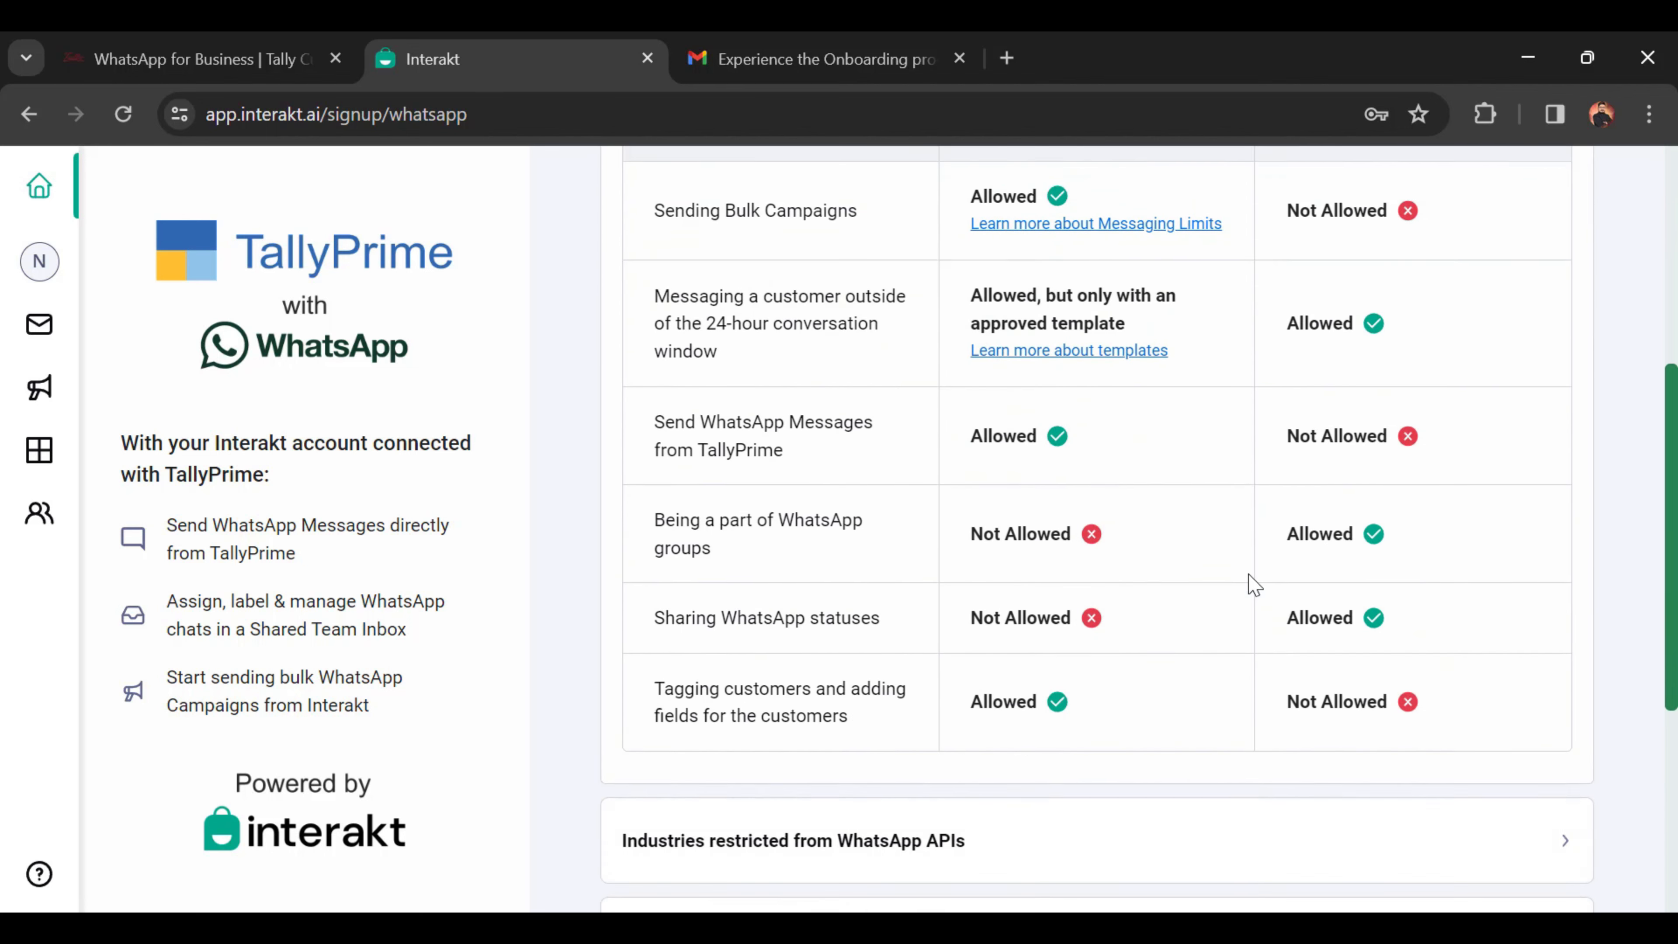
scroll(1225, 585, "up", 5)
scroll(1226, 585, "up", 5)
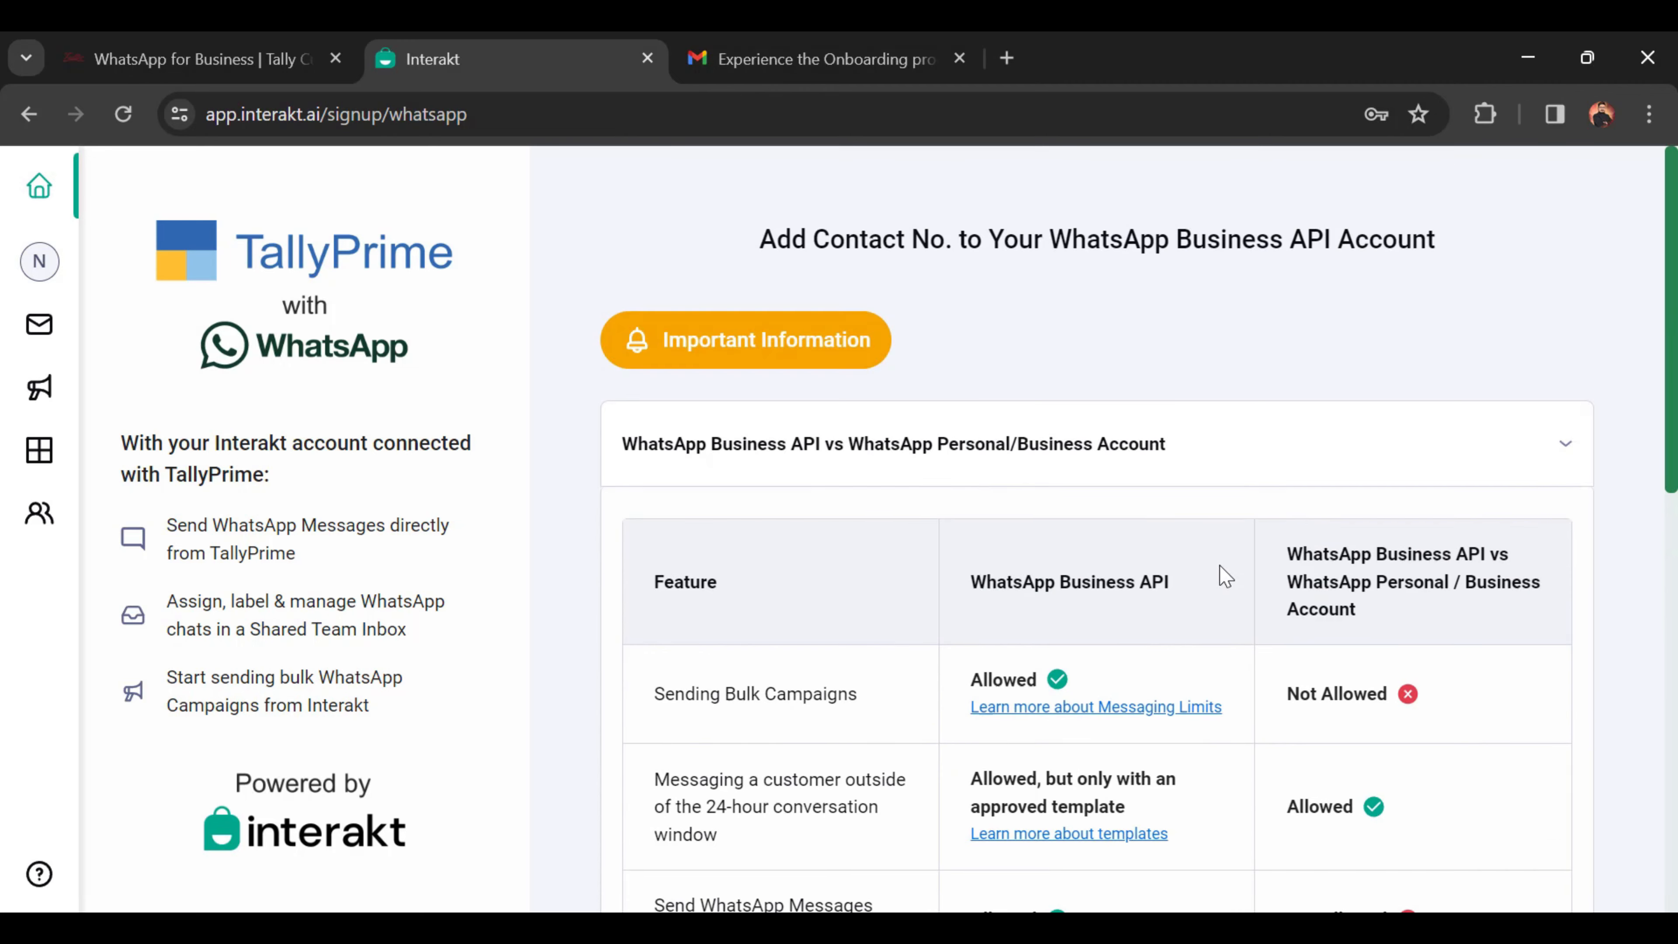
left_click(1574, 446)
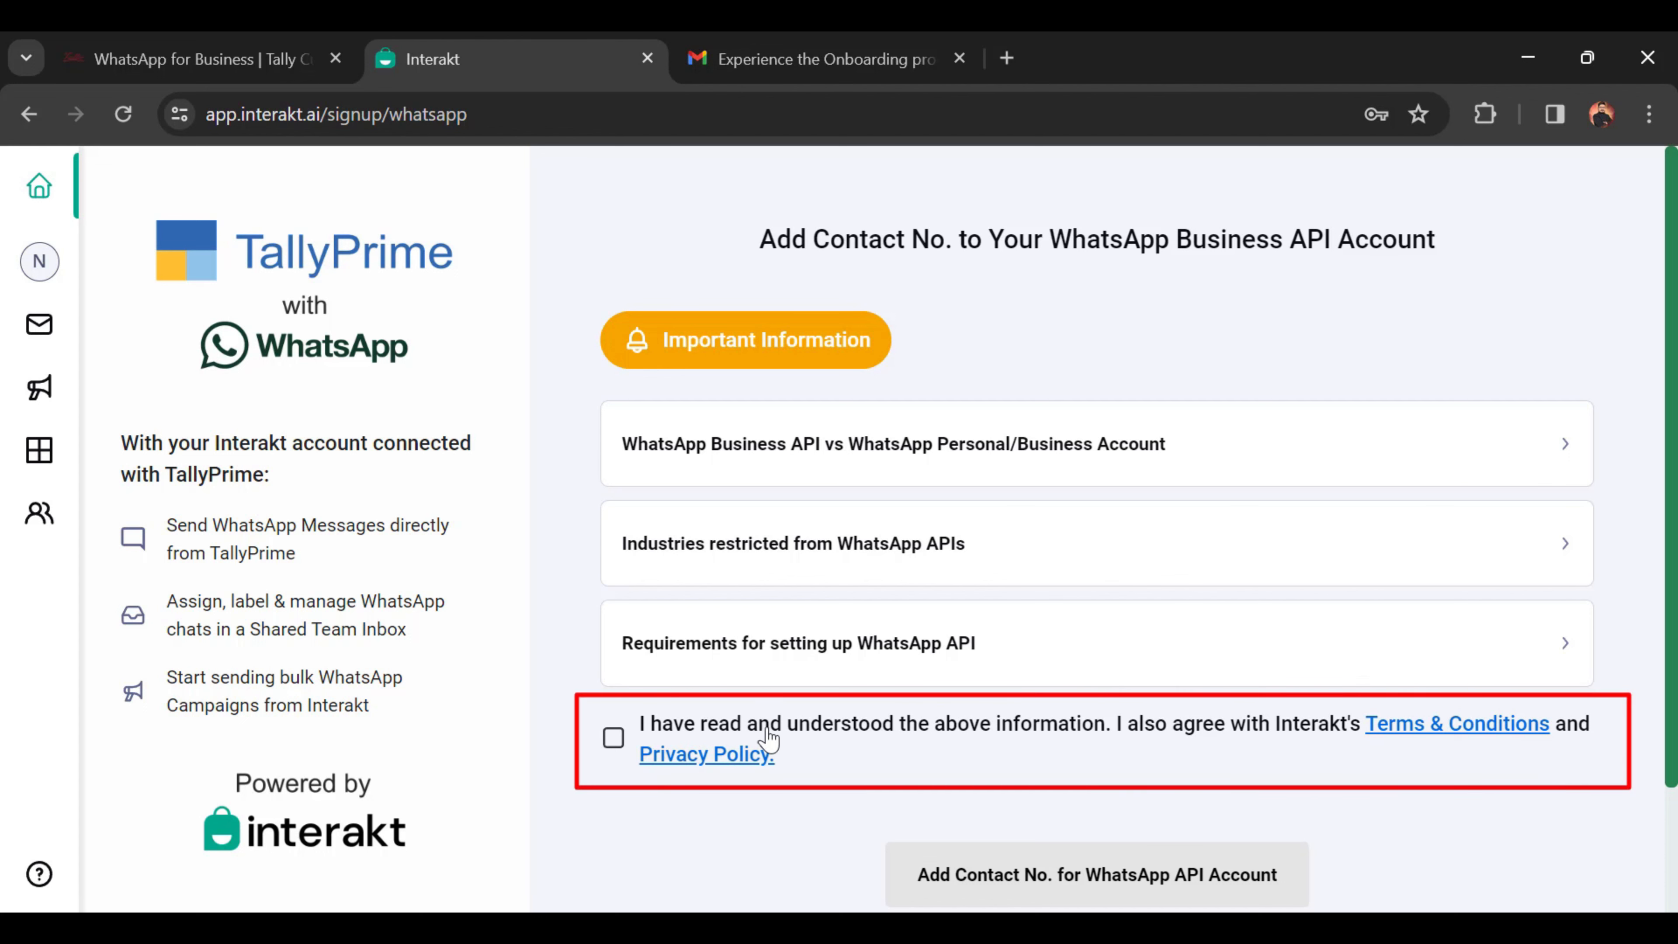
Step: Agree to the terms and start adding the contact number for the WhatsApp API account
left_click(614, 739)
scroll(951, 766, "down", 2)
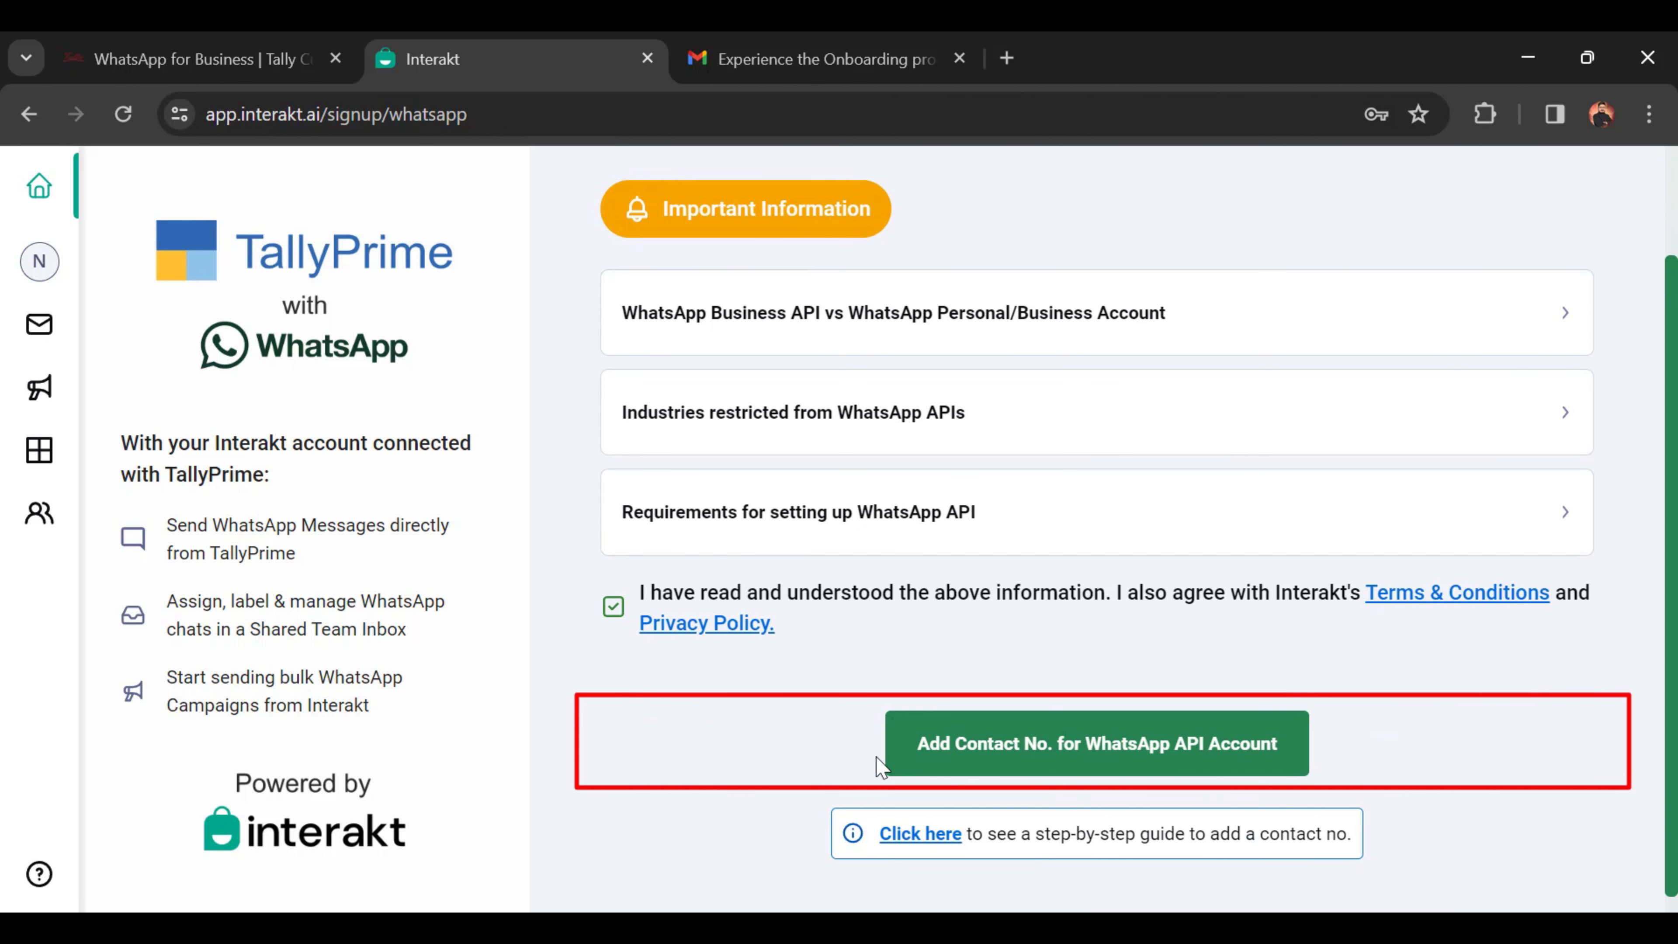
left_click(1202, 760)
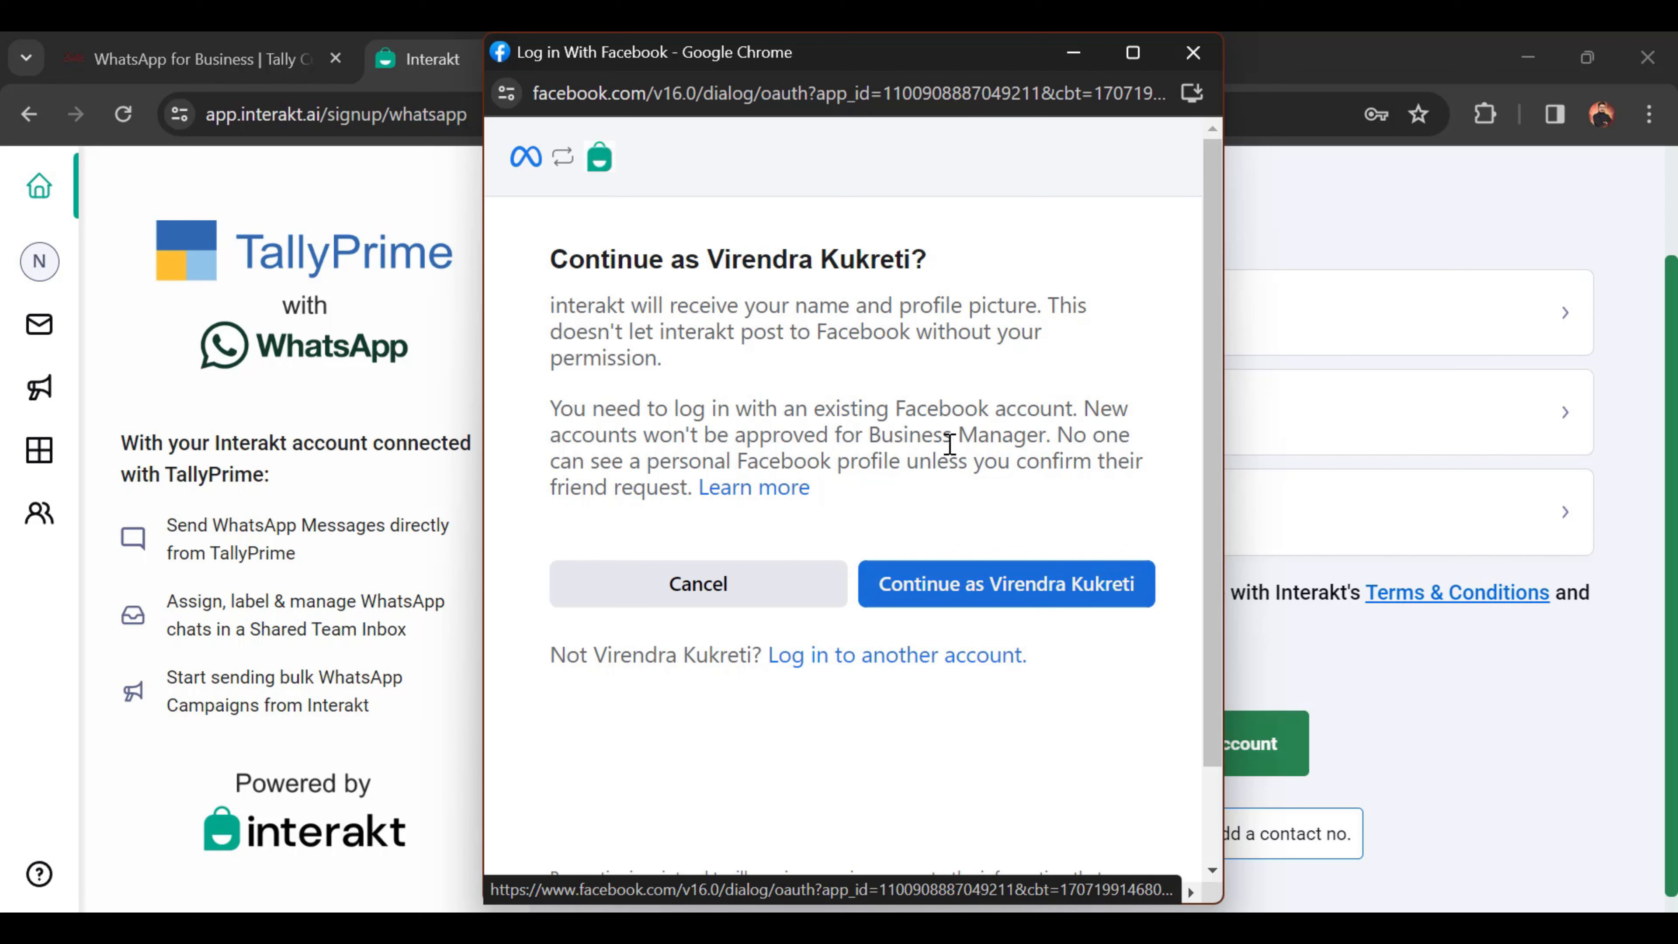
Step: Continue with the logged-in Facebook account and accept the Haptik permissions via Get Started
left_click(918, 599)
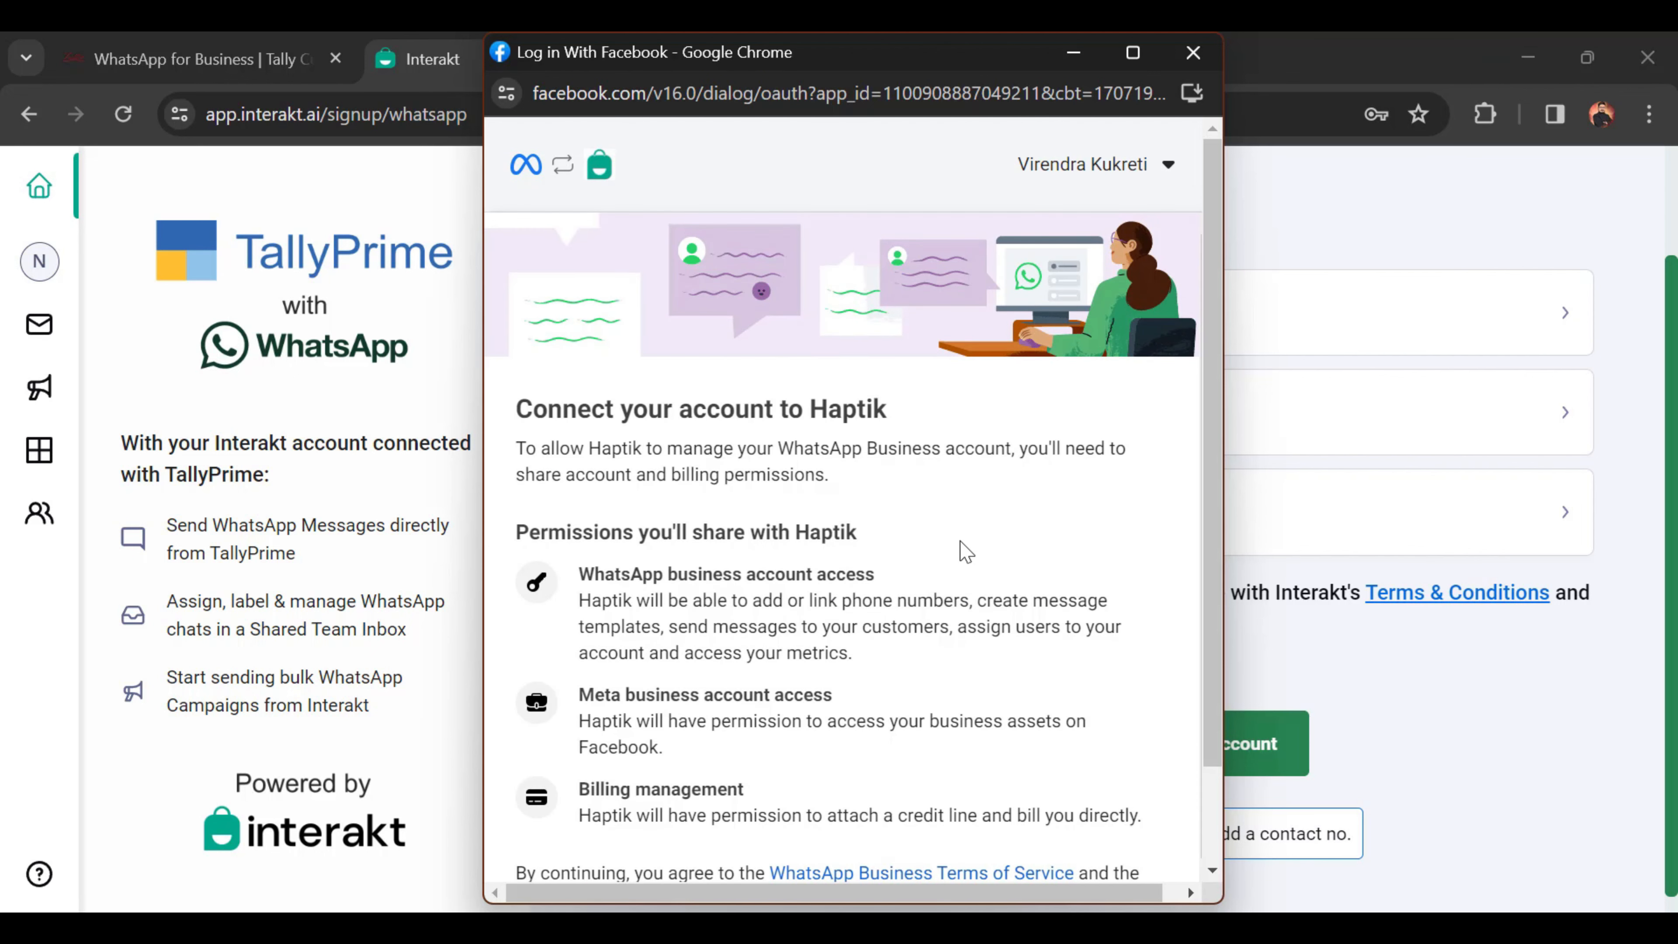
scroll(816, 452, "down", 1)
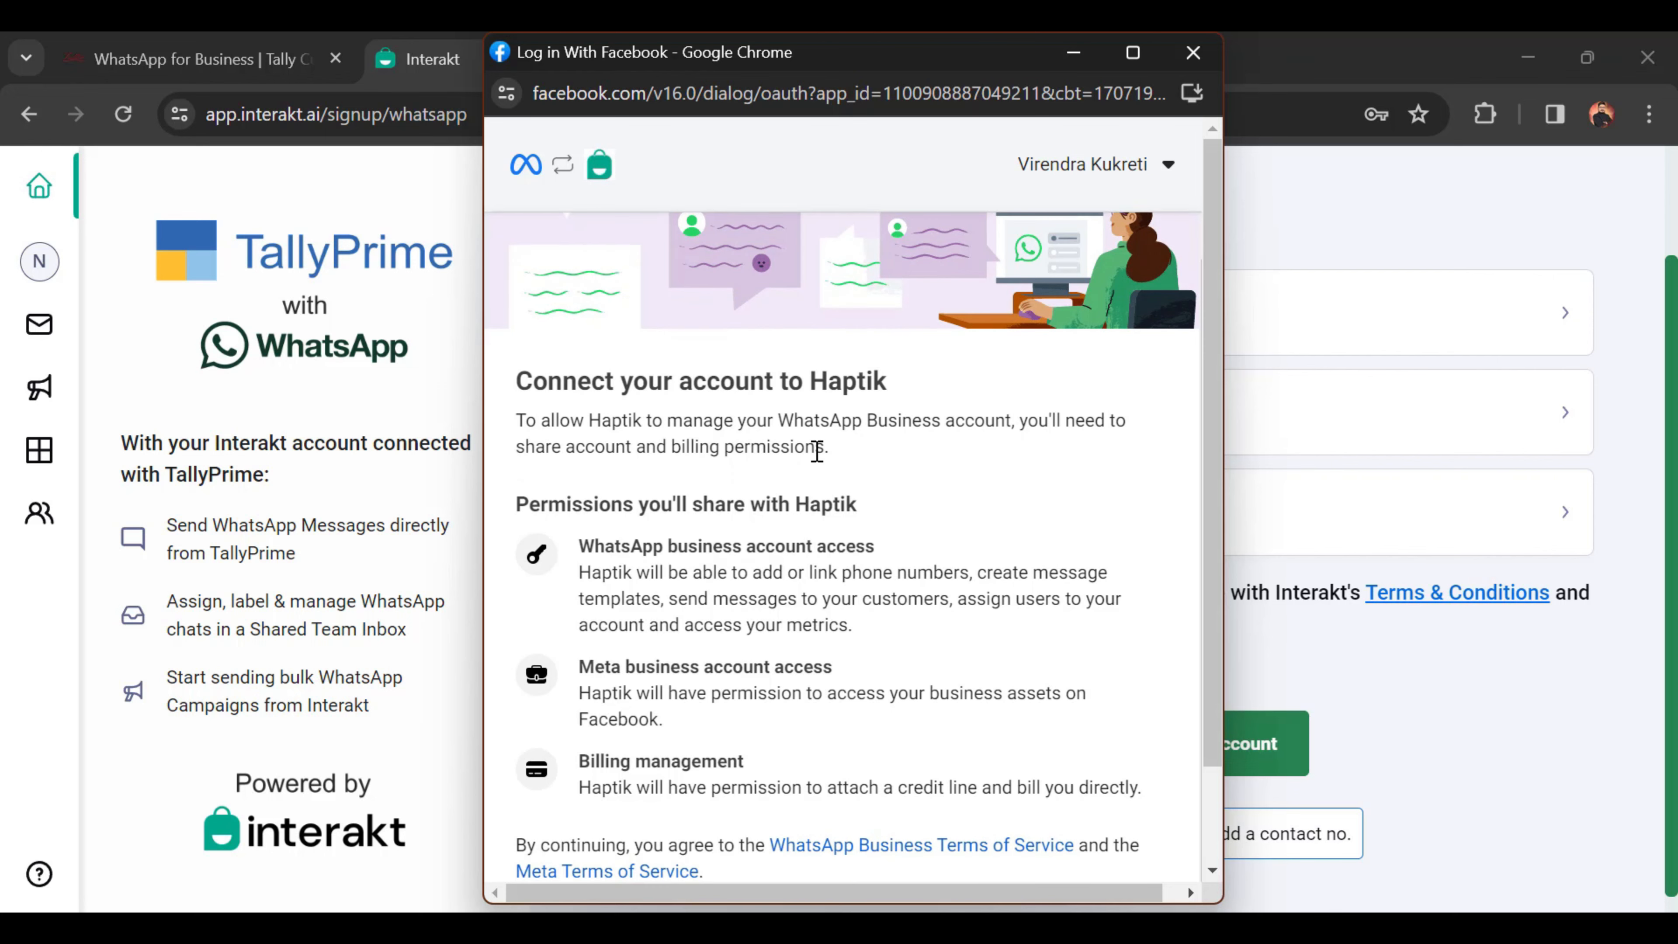
scroll(839, 562, "down", 2)
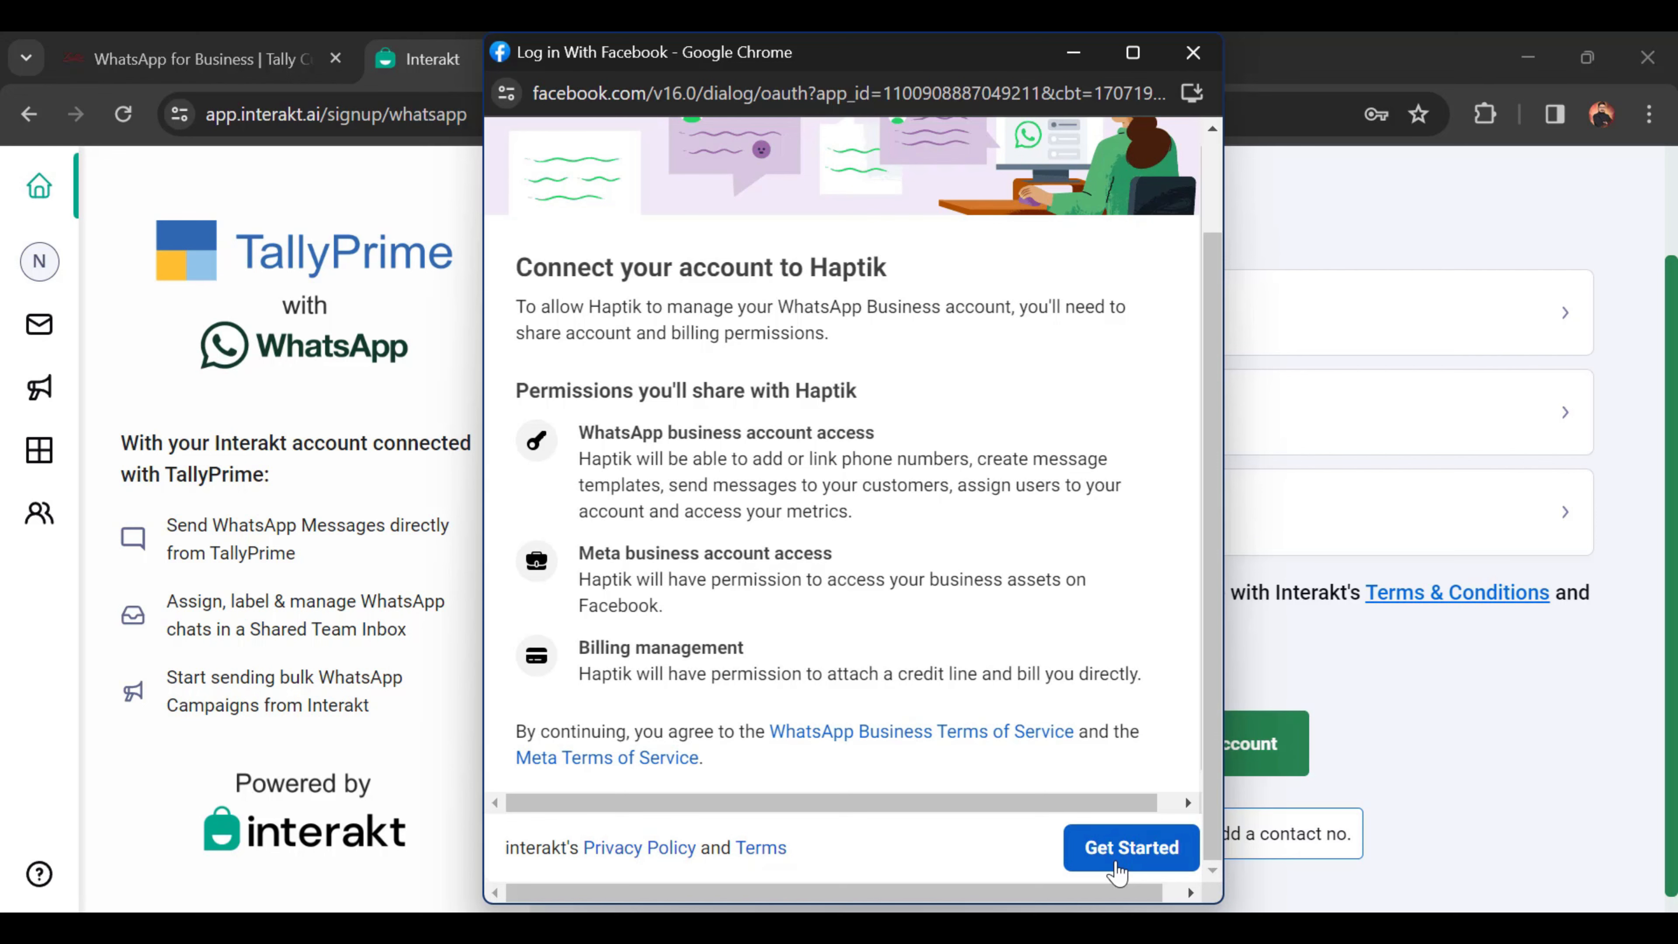
left_click(1117, 871)
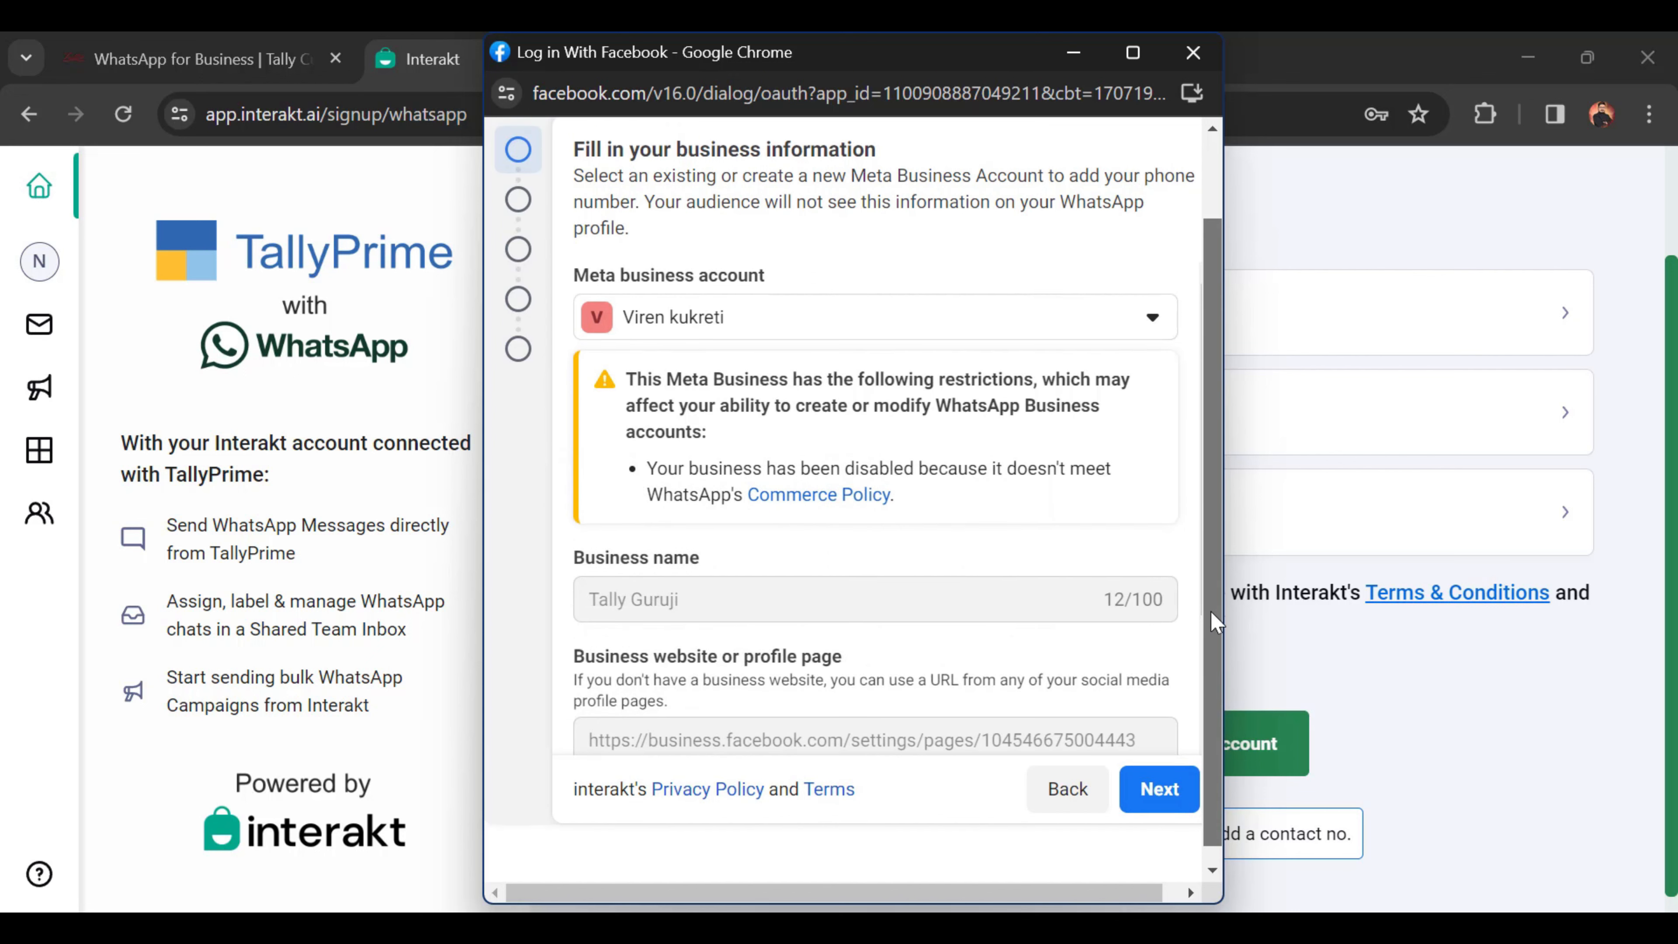
Step: Open the Meta business account dropdown at the top of the signup popup
scroll(1211, 611, "up", 2)
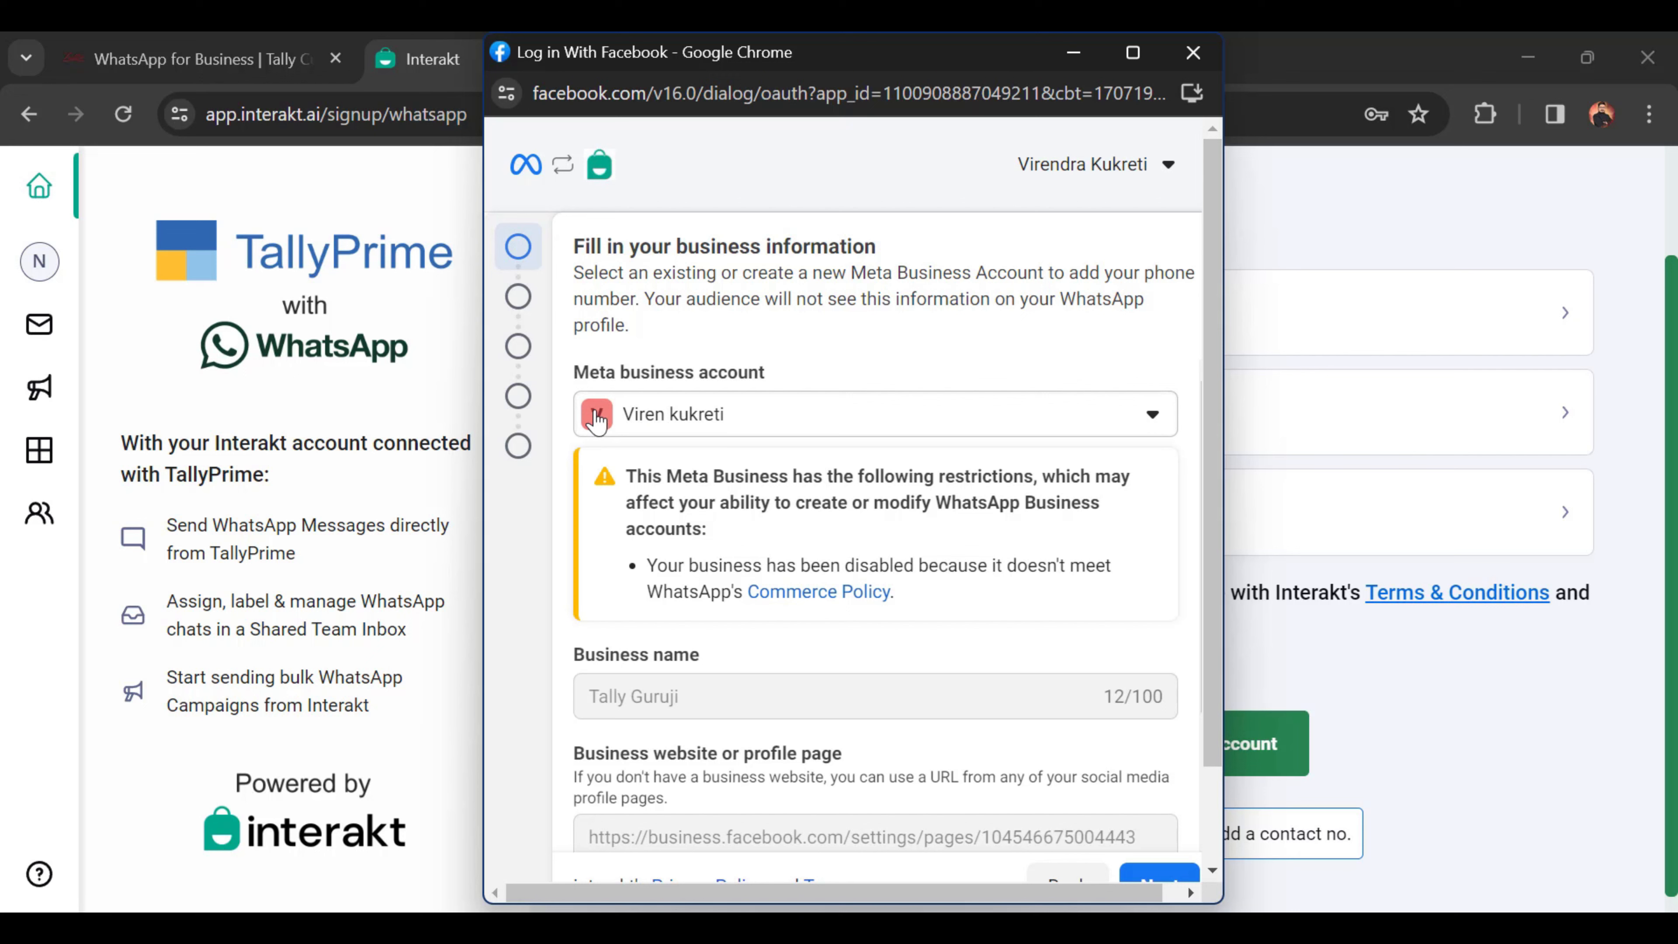
left_click(756, 427)
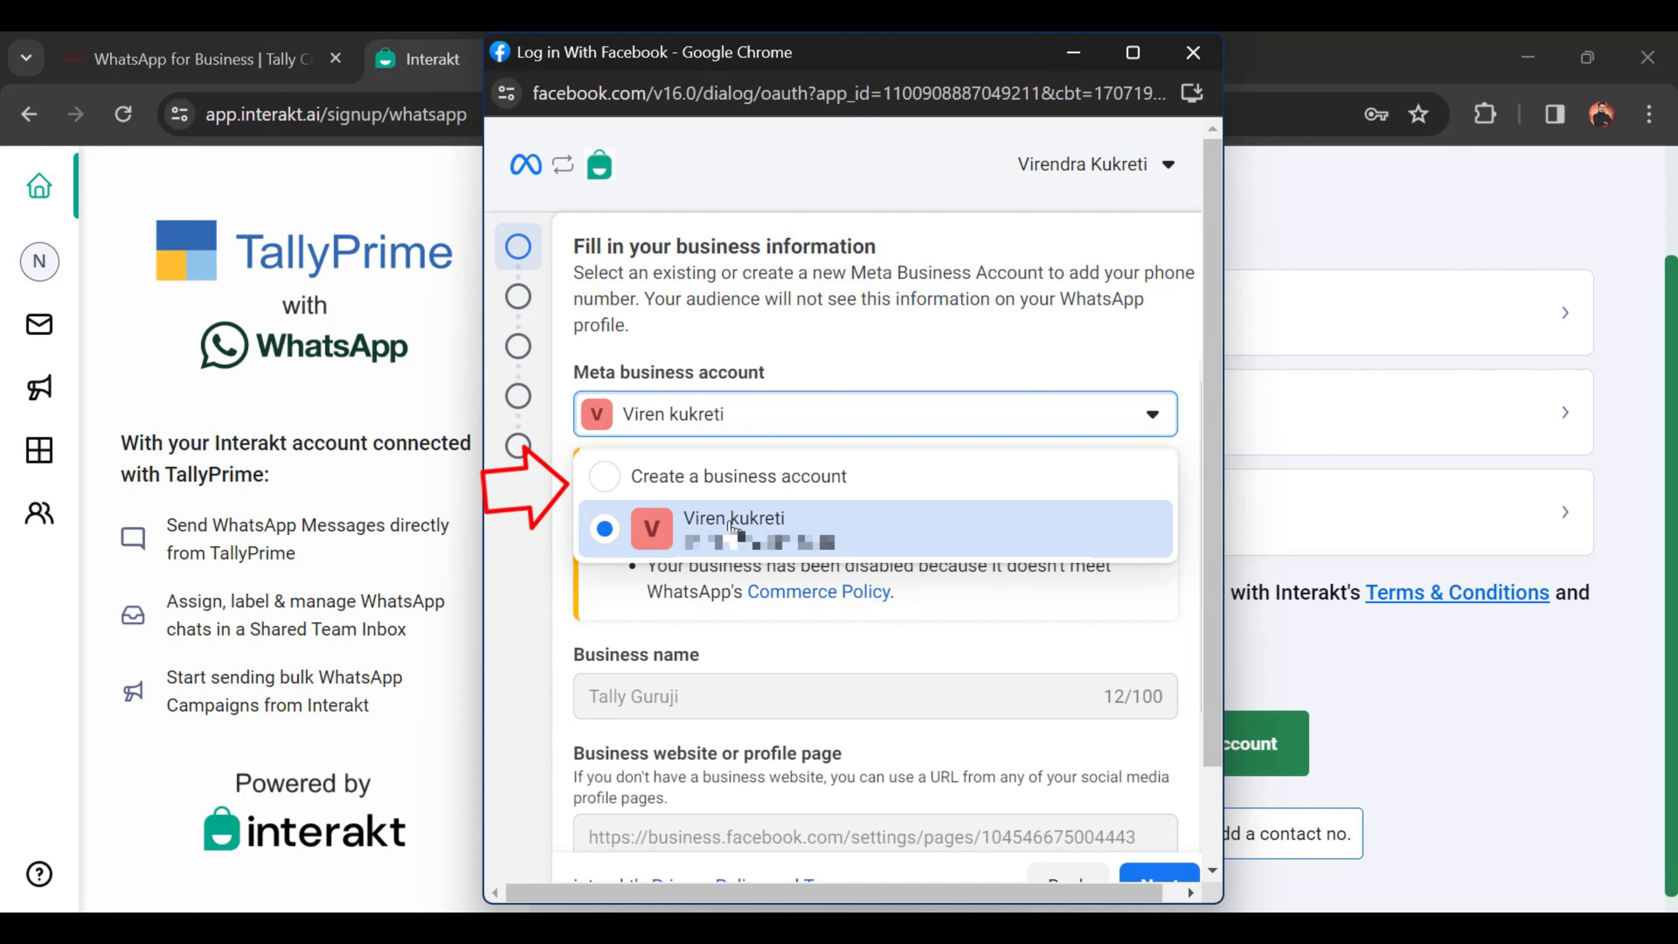
Step: Choose to create a new business account and retype the business name Nov23org1
left_click(608, 489)
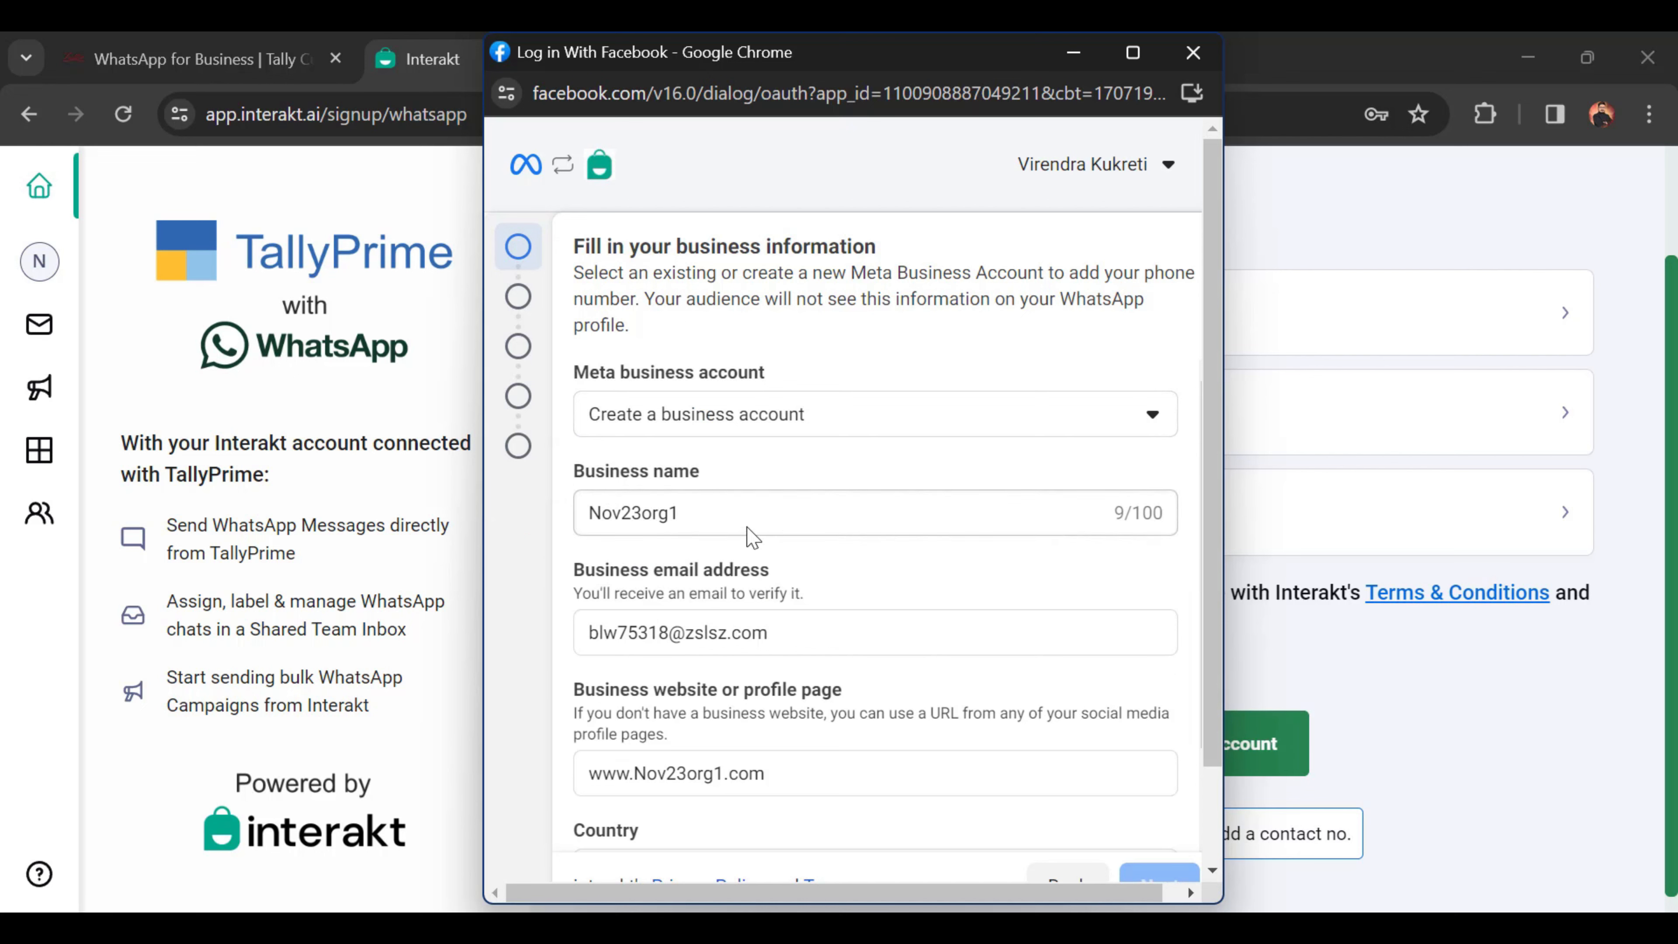
scroll(733, 514, "down", 2)
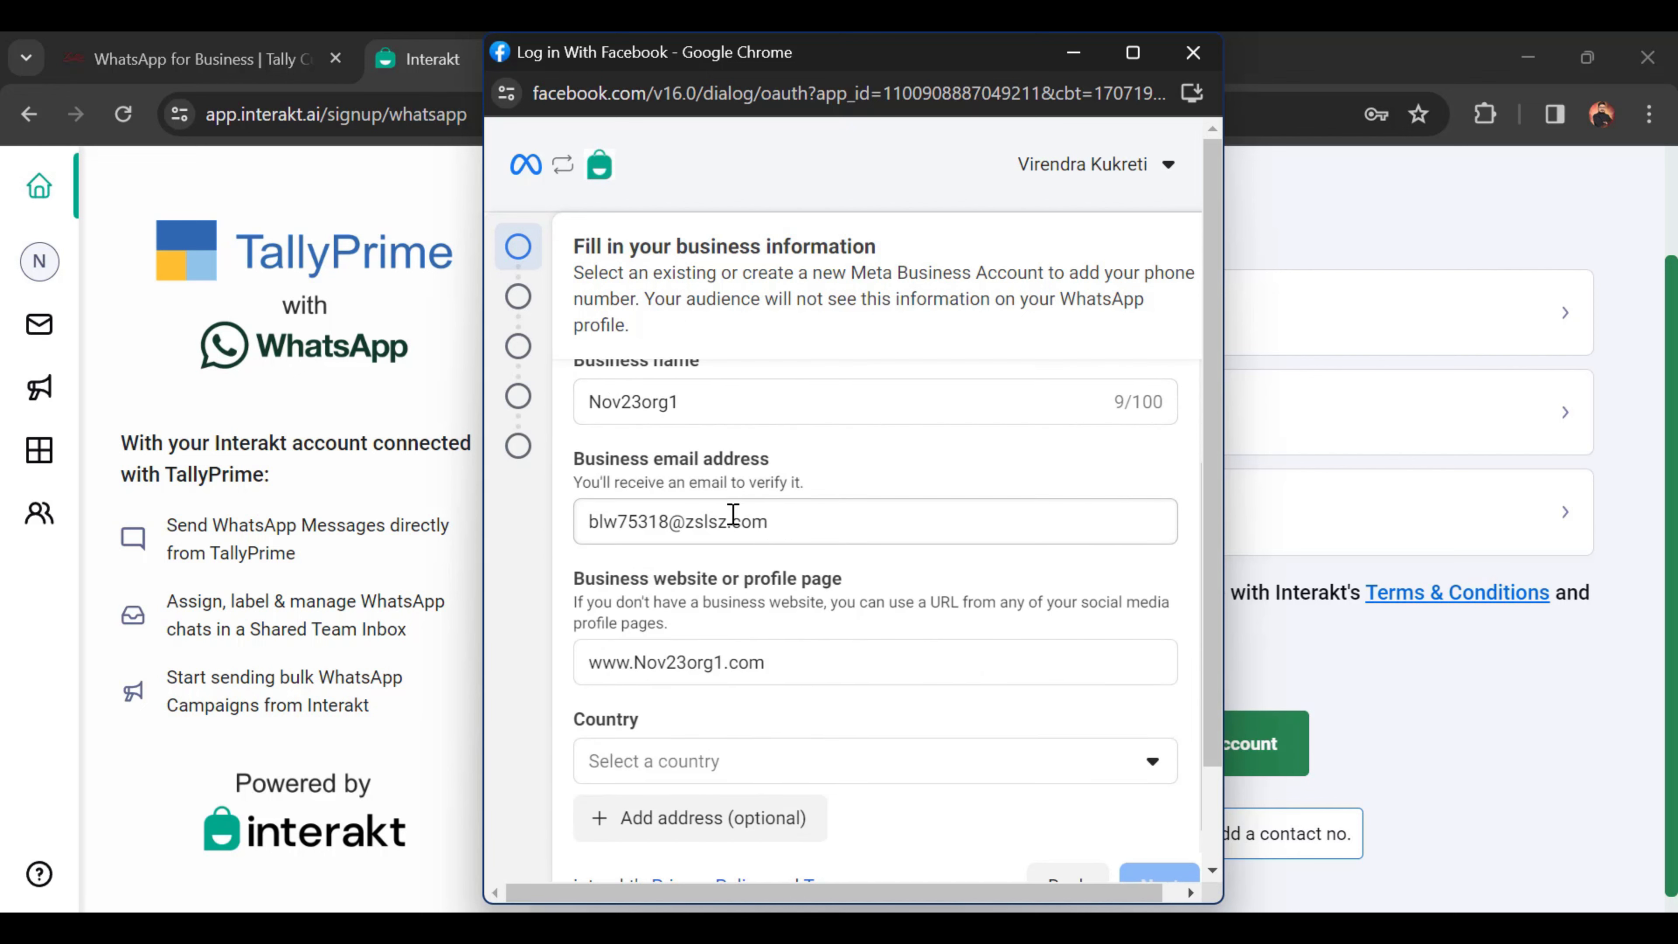
scroll(733, 515, "up", 2)
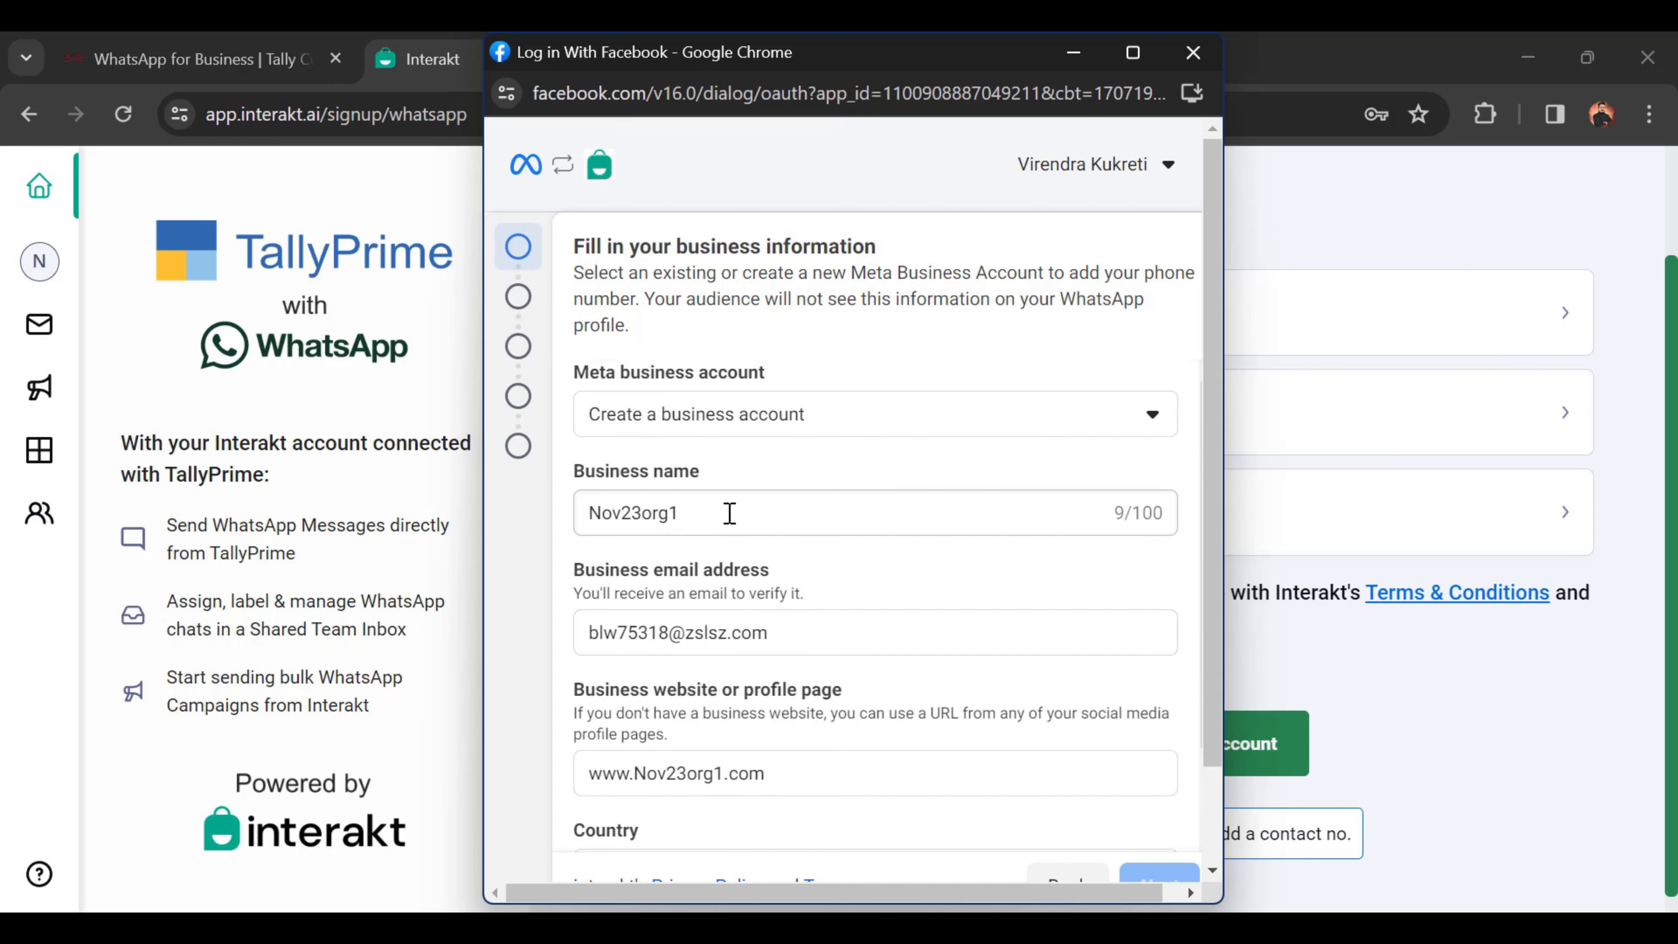
left_click_drag(725, 513, 583, 513)
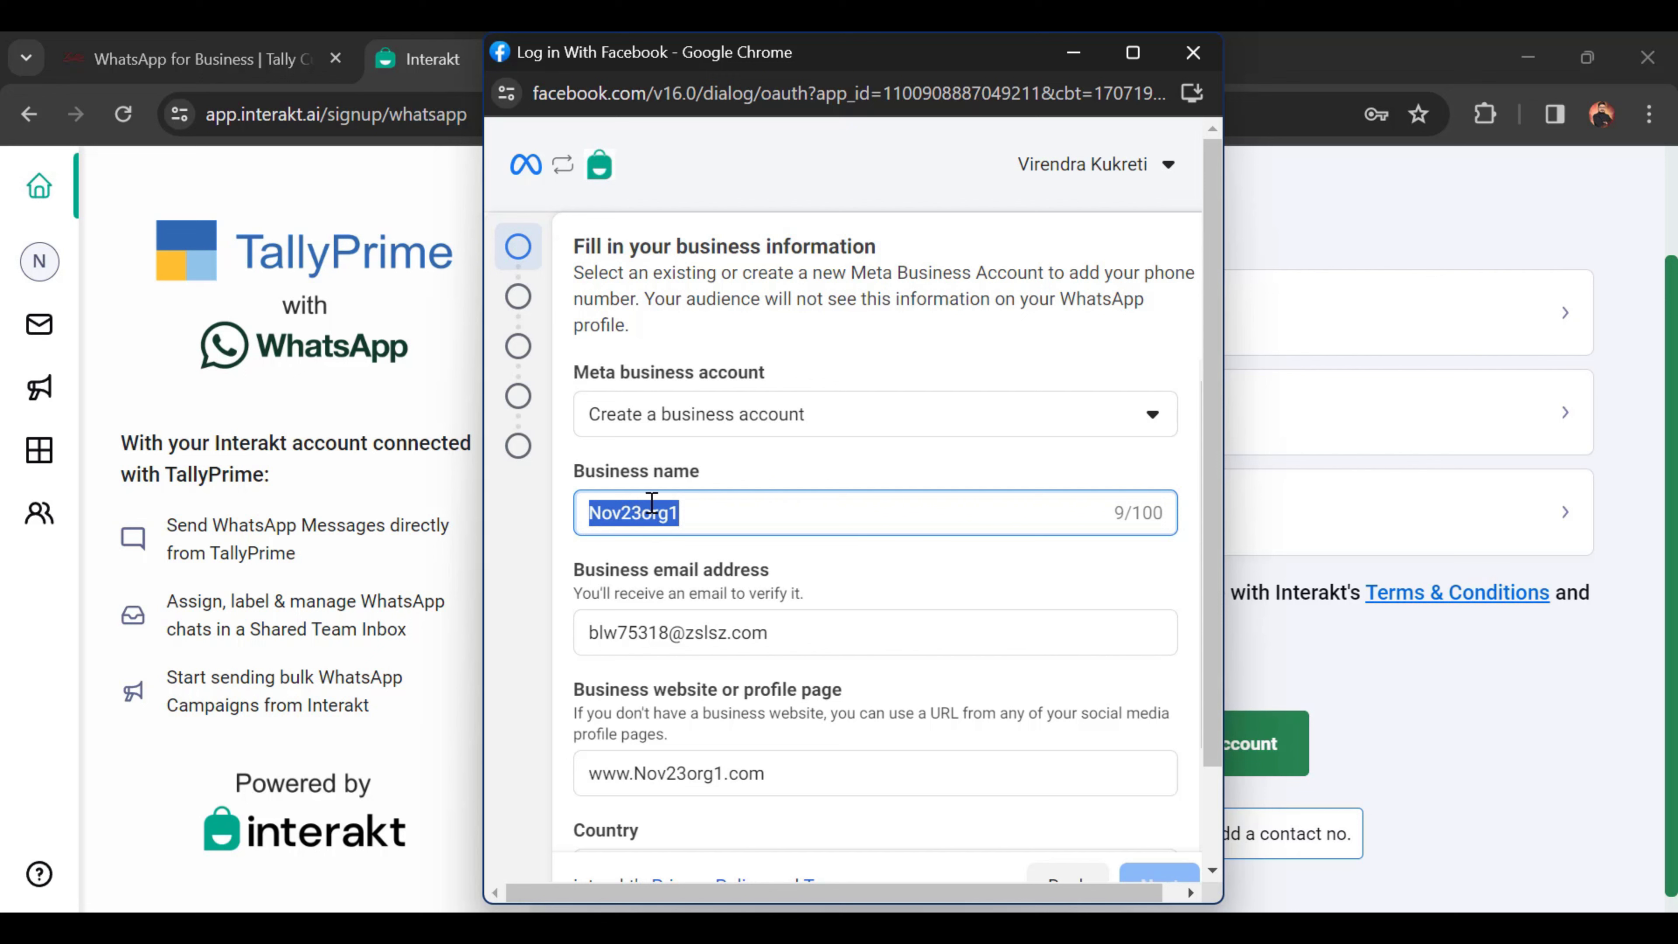
type("ta")
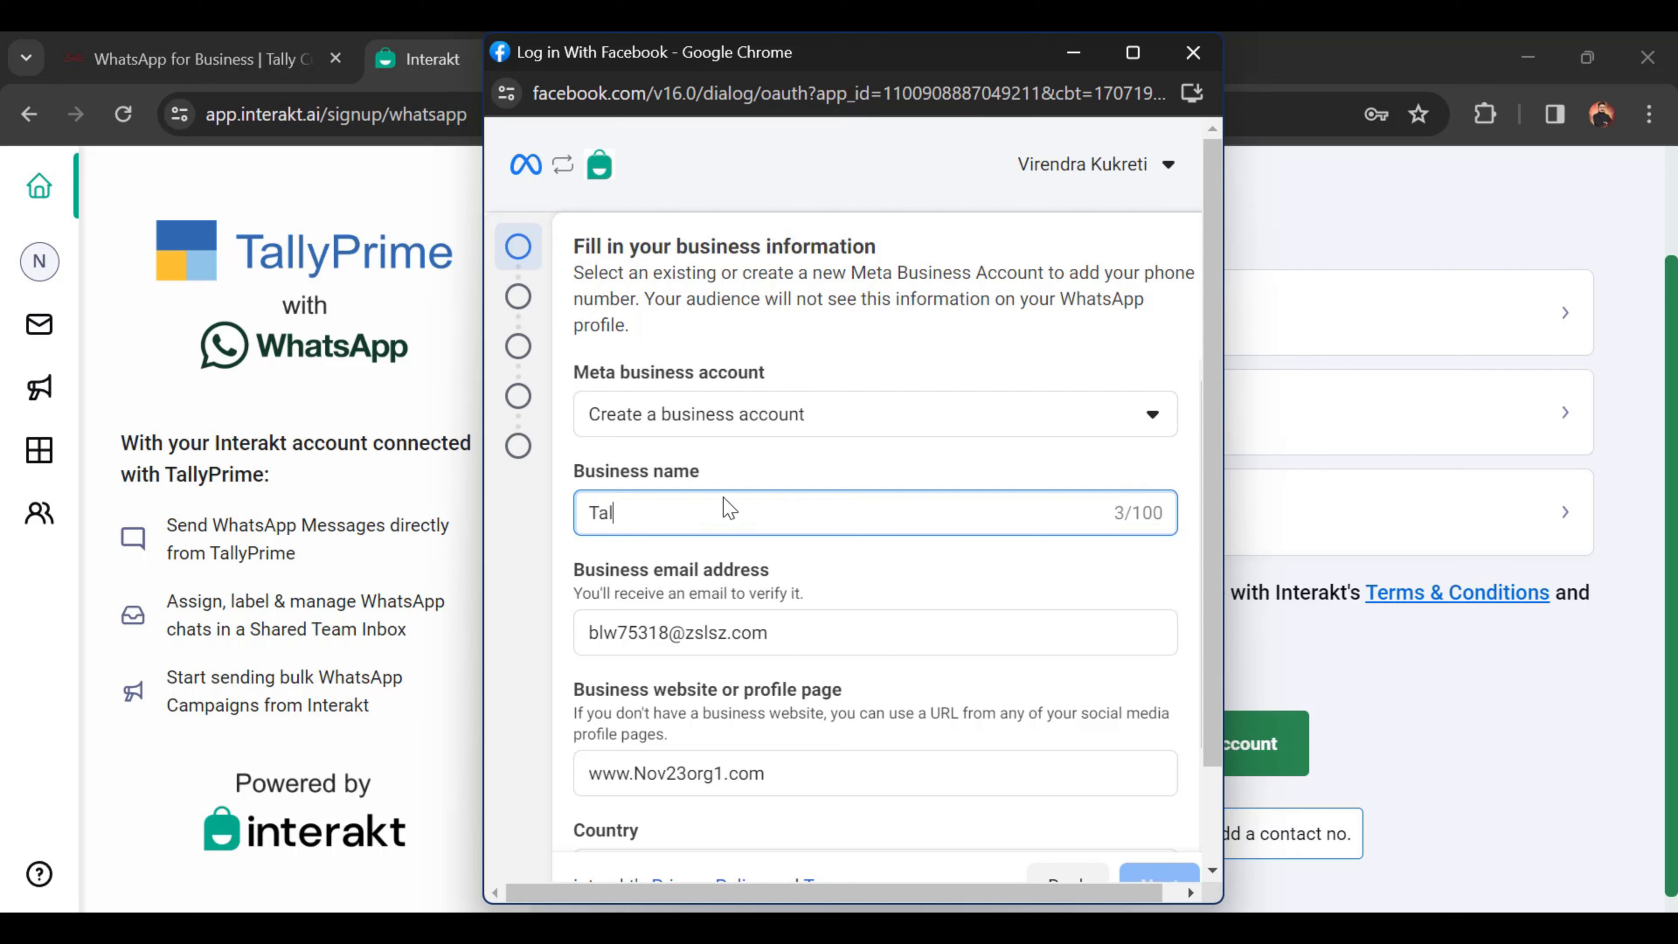
type("lly Technica")
key("BackSpace")
key("BackSpace")
key("BackSpace")
key("BackSpace")
key("BackSpace")
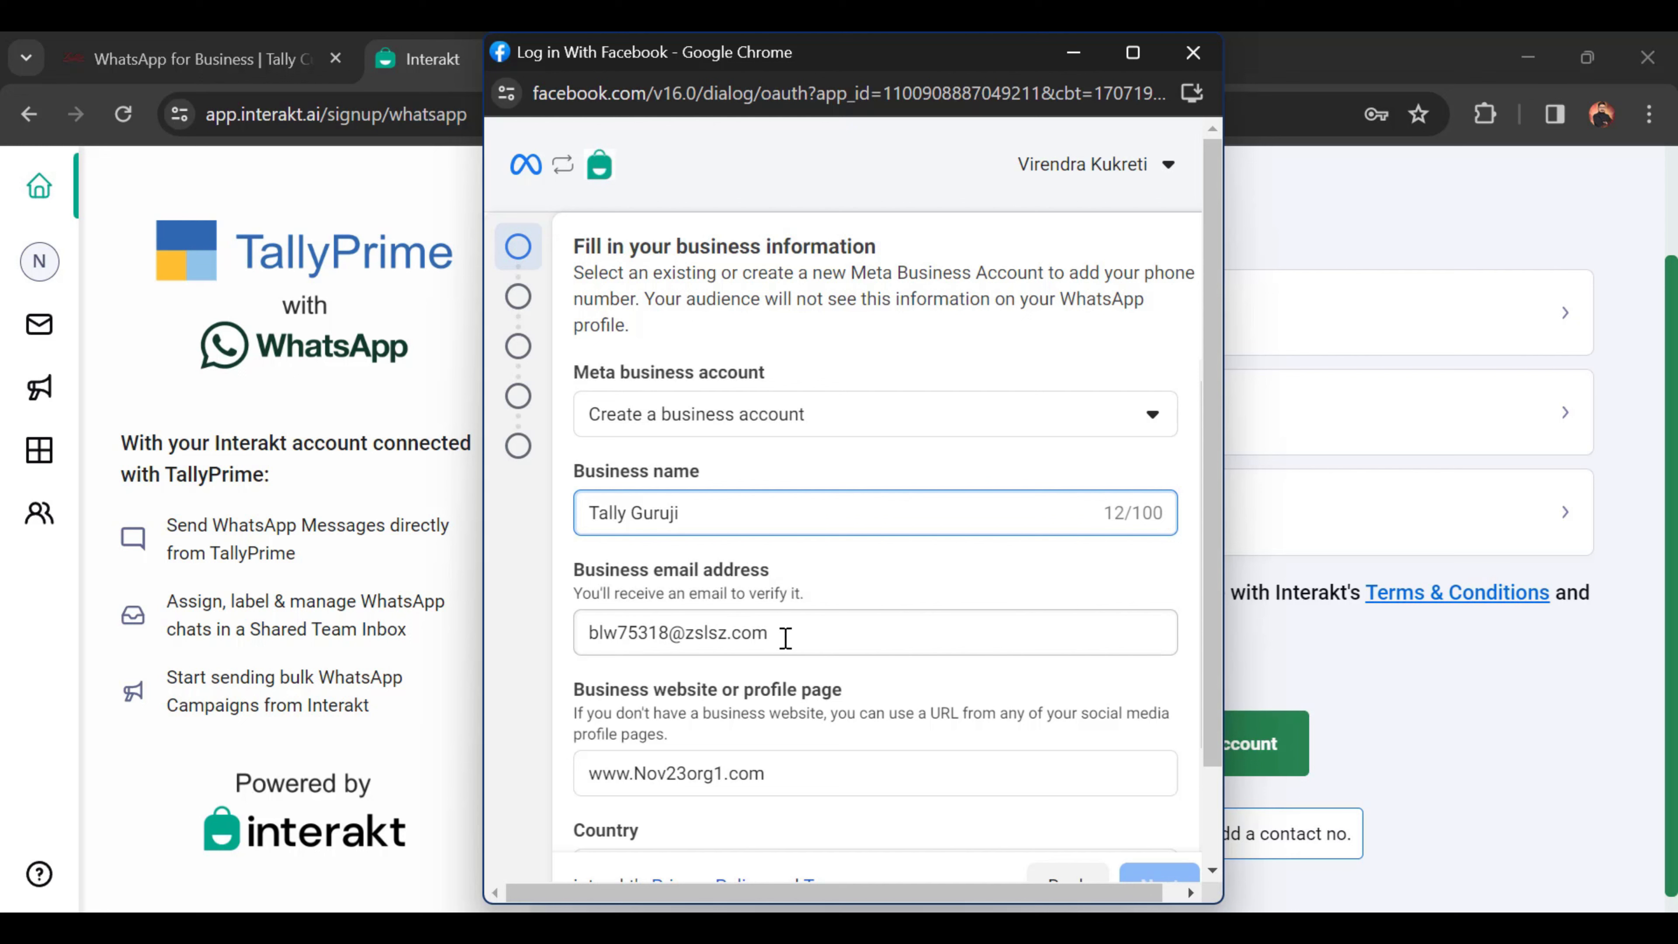
Step: Replace the old business email with the company's new contact address
left_click_drag(786, 633, 588, 636)
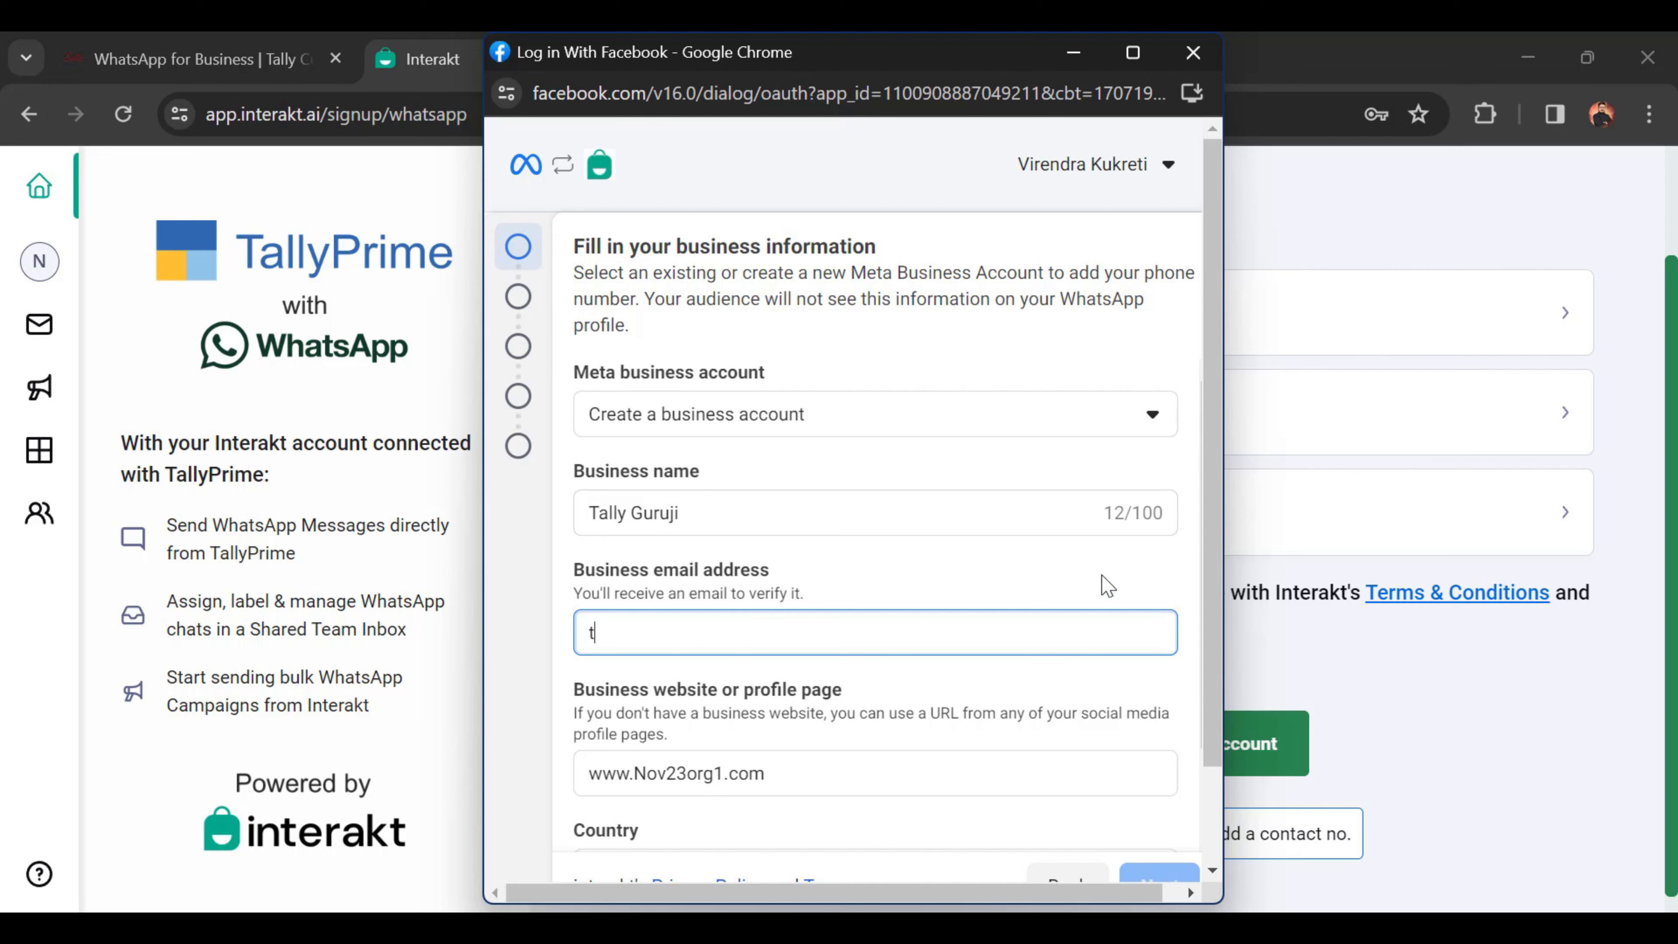
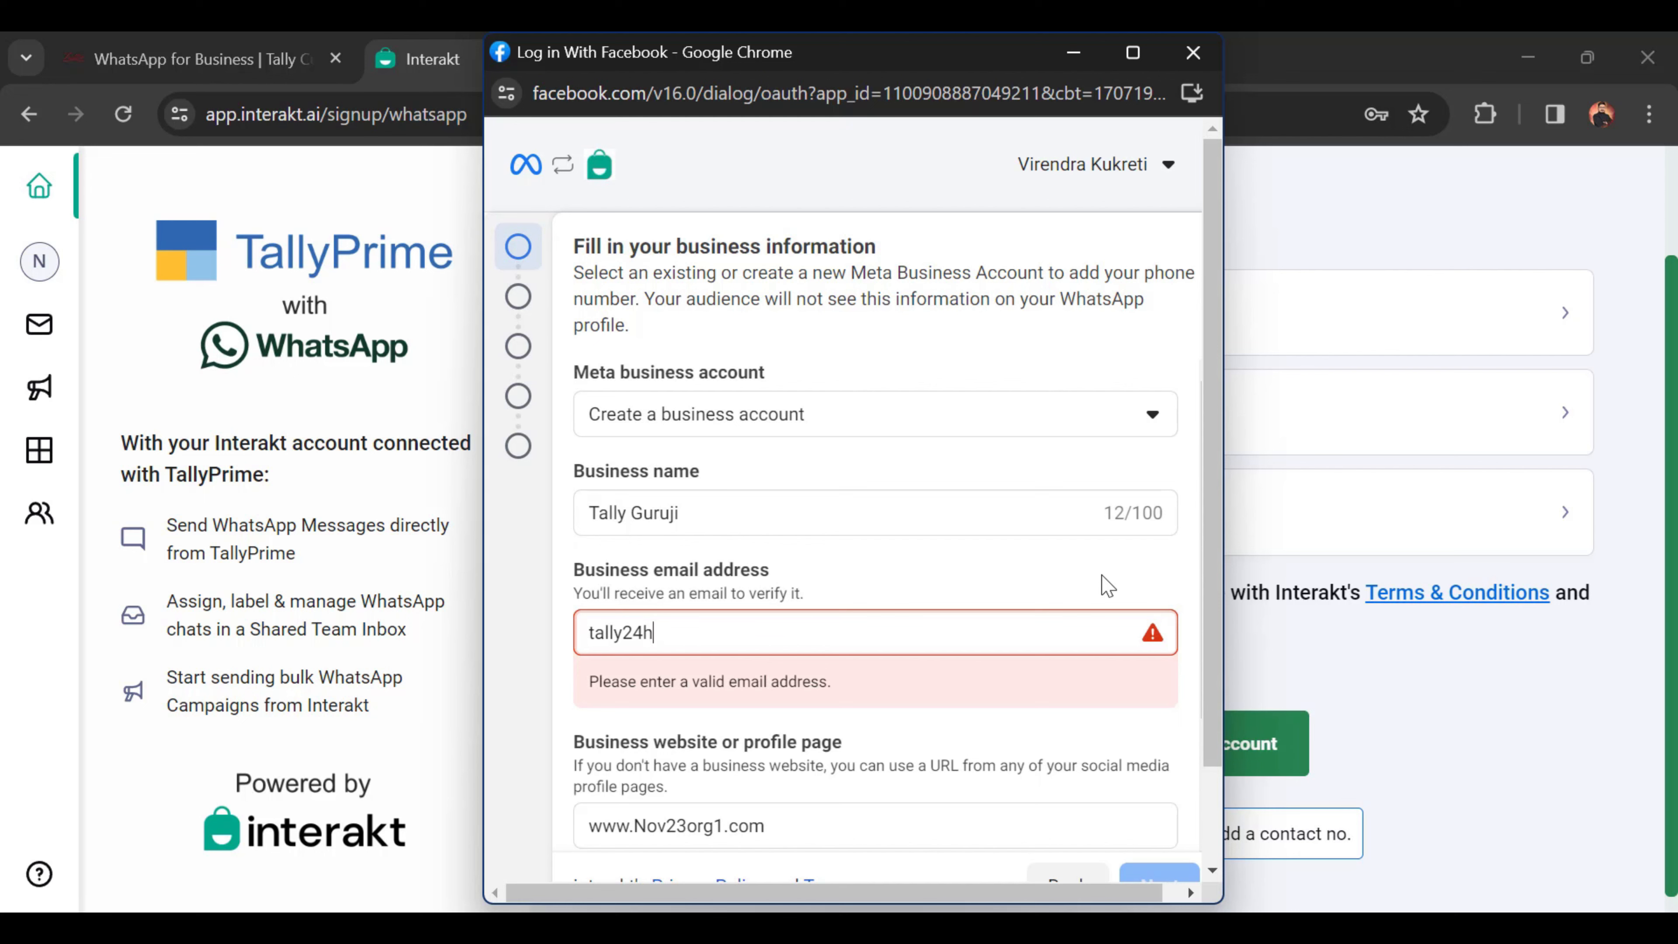
key("Tab")
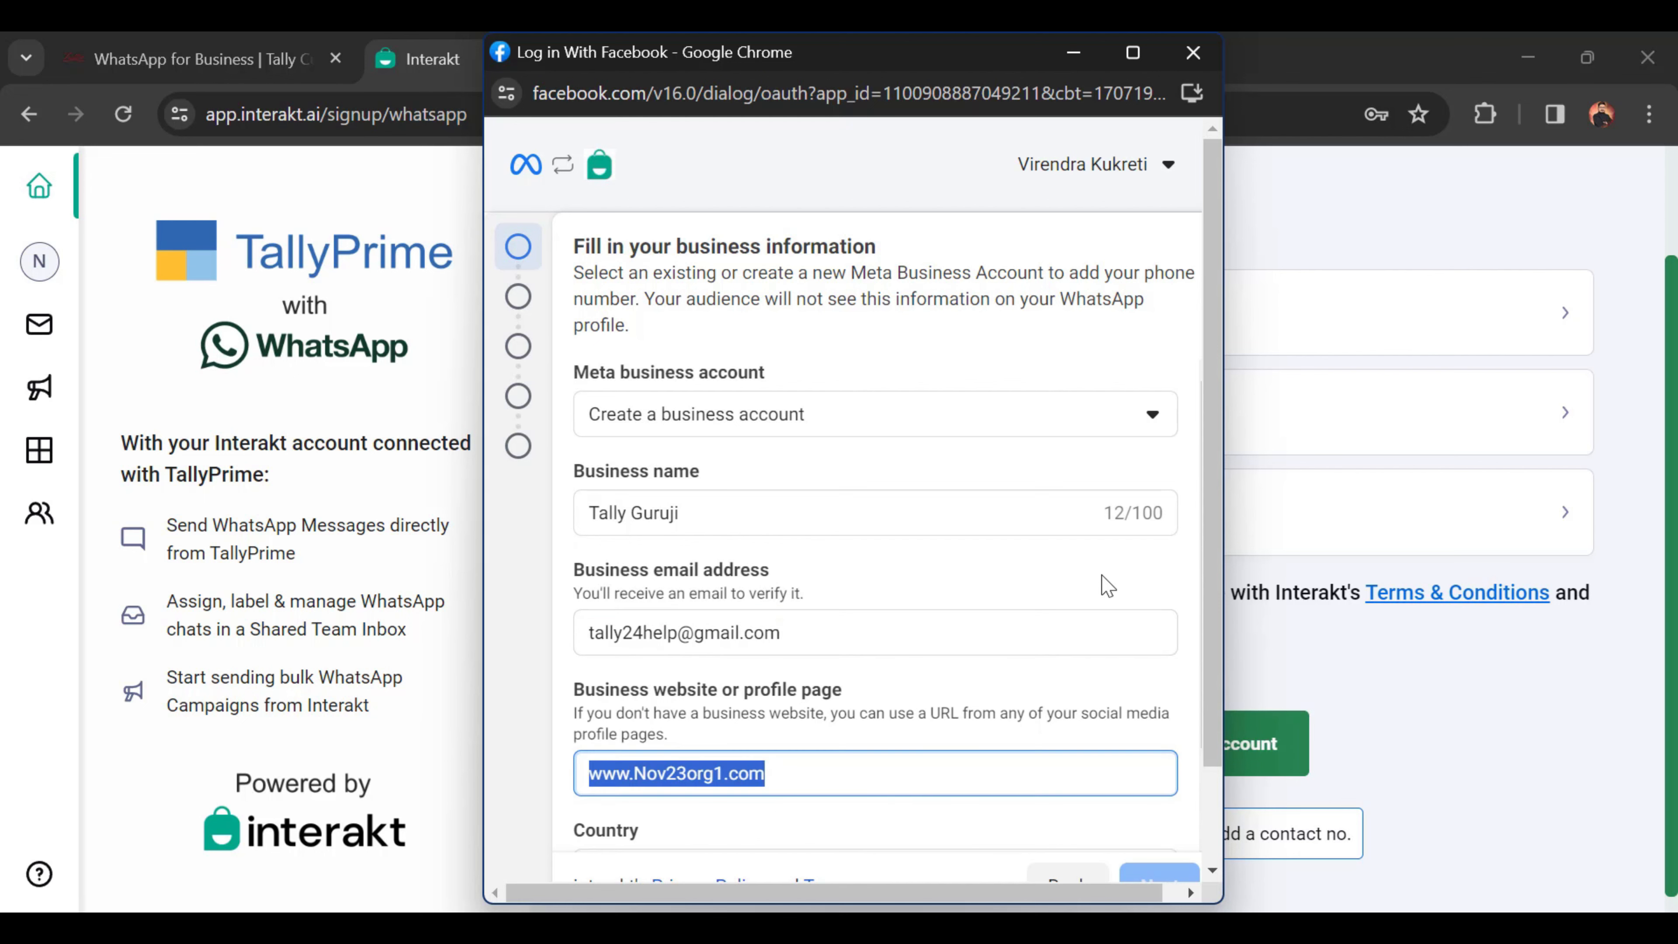
scroll(721, 710, "down", 2)
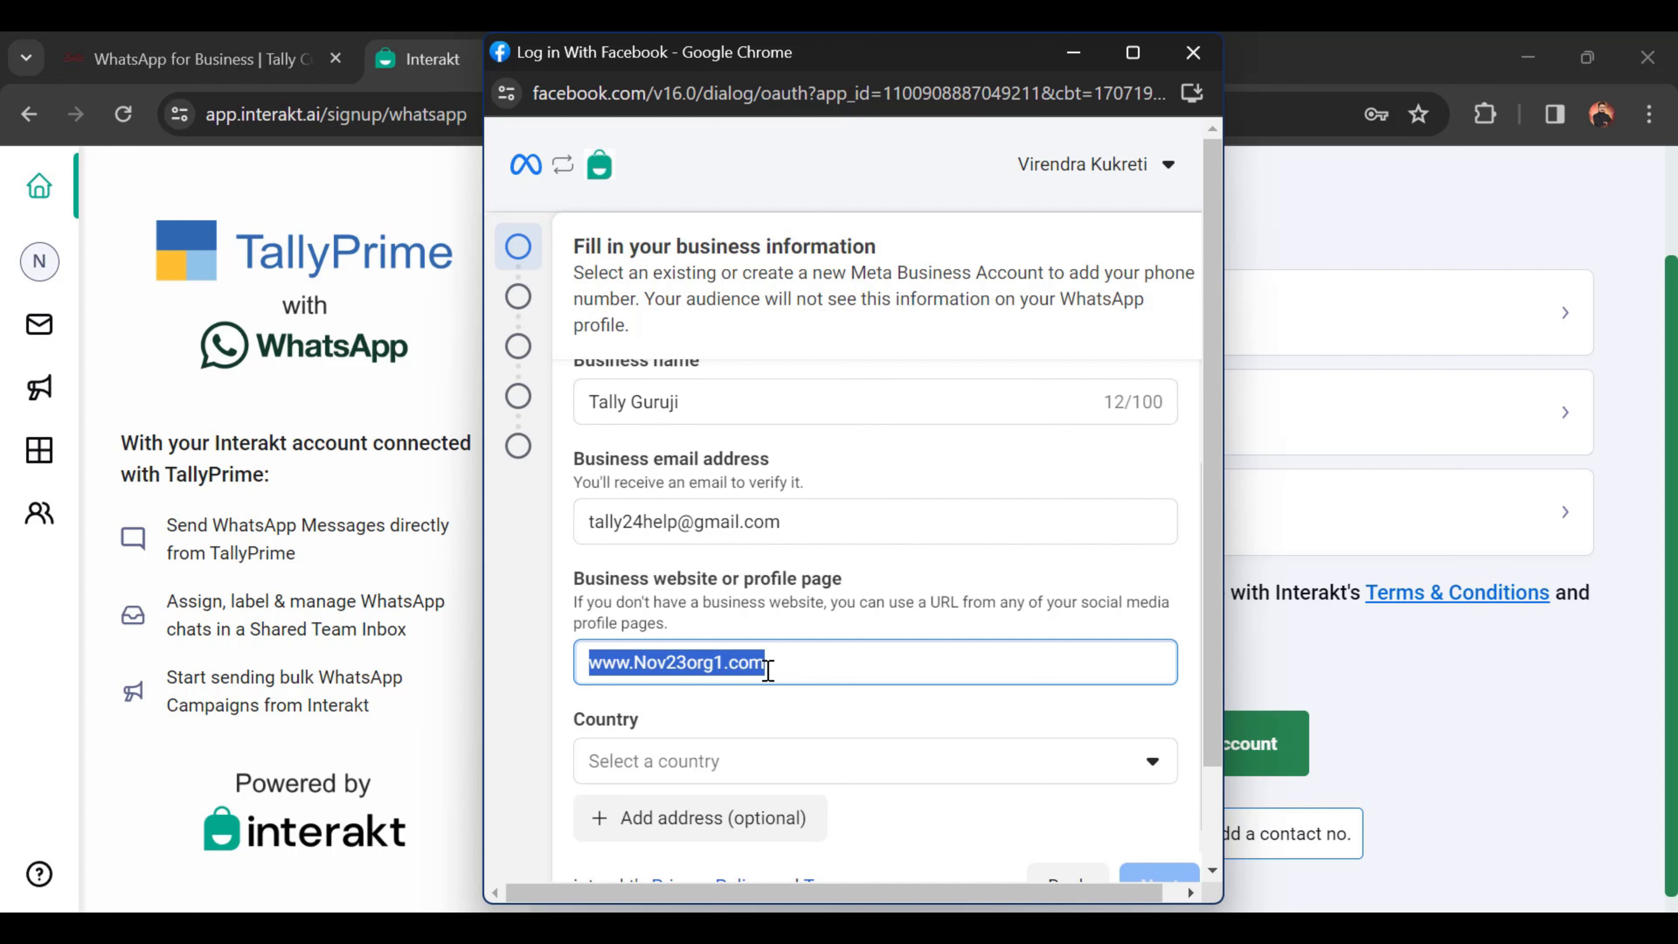
Step: Paste a Facebook page URL as the business website and pick India as the country
type("https://www.facebook.com/VirenTallytechnical")
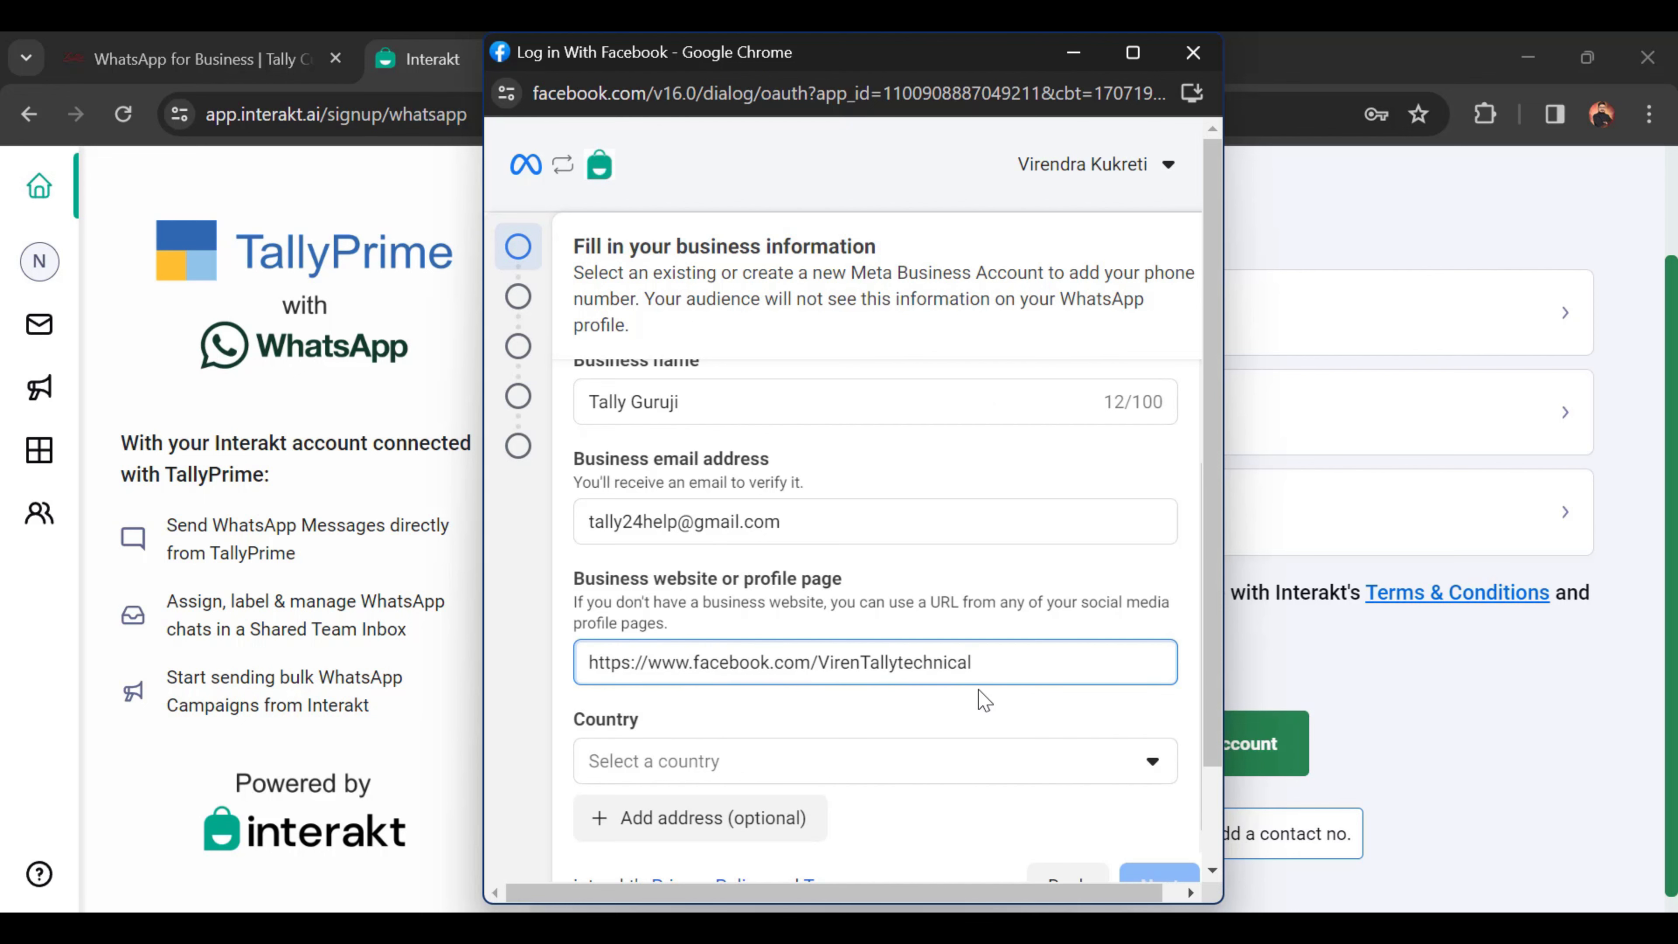
scroll(1086, 723, "down", 2)
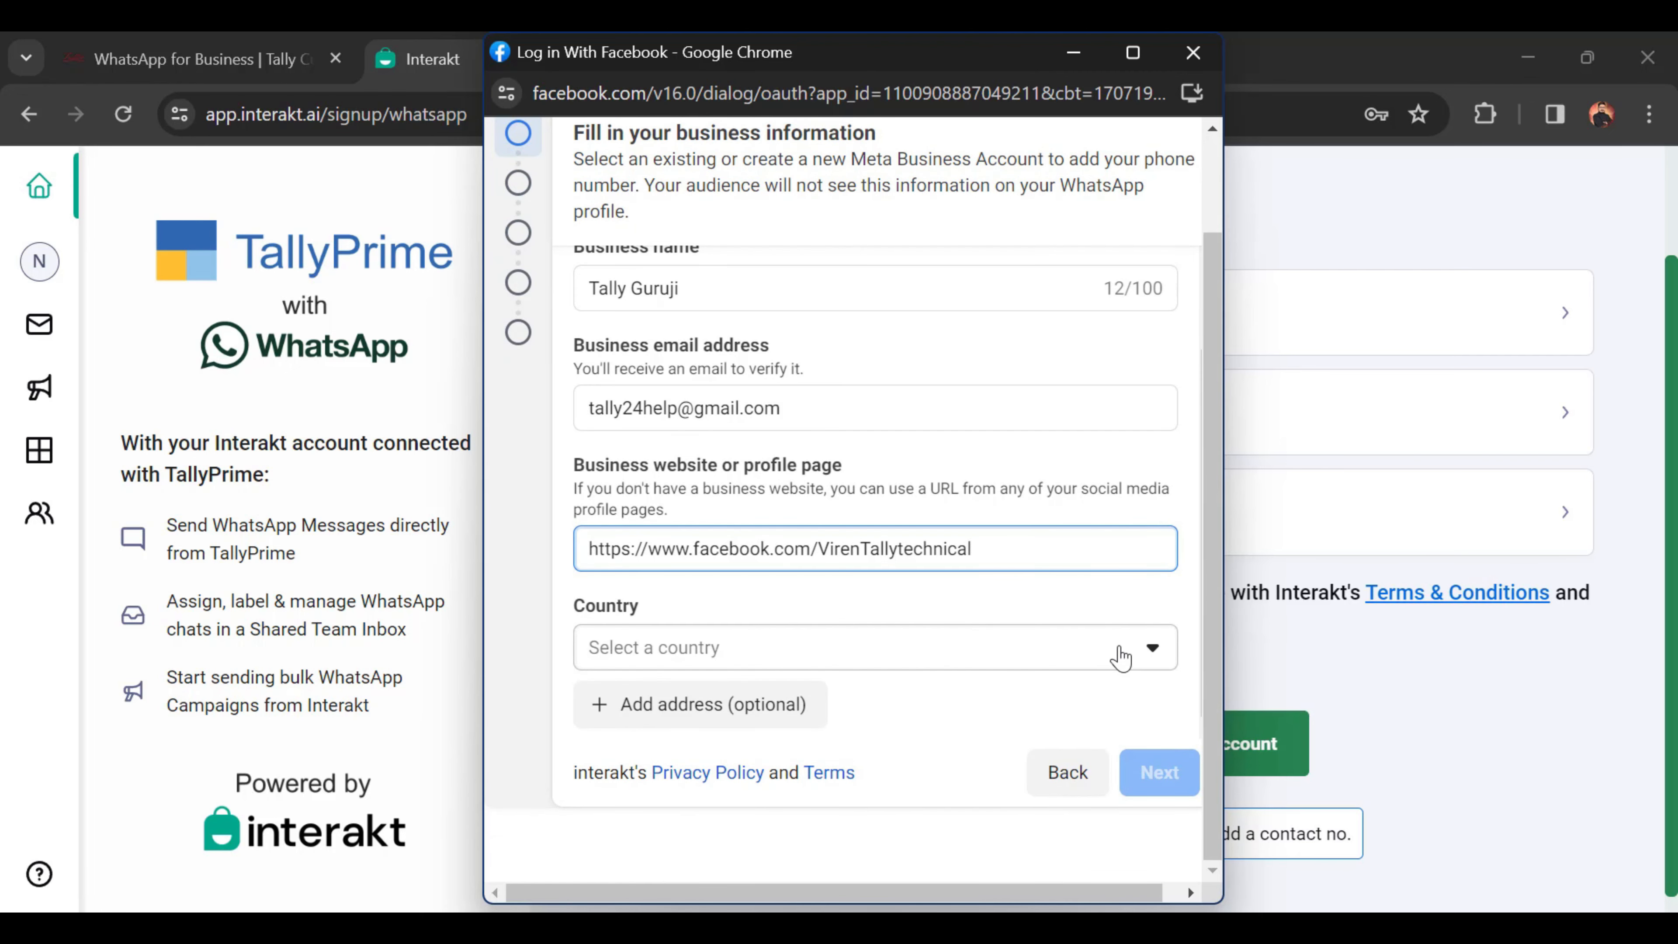
left_click(1132, 654)
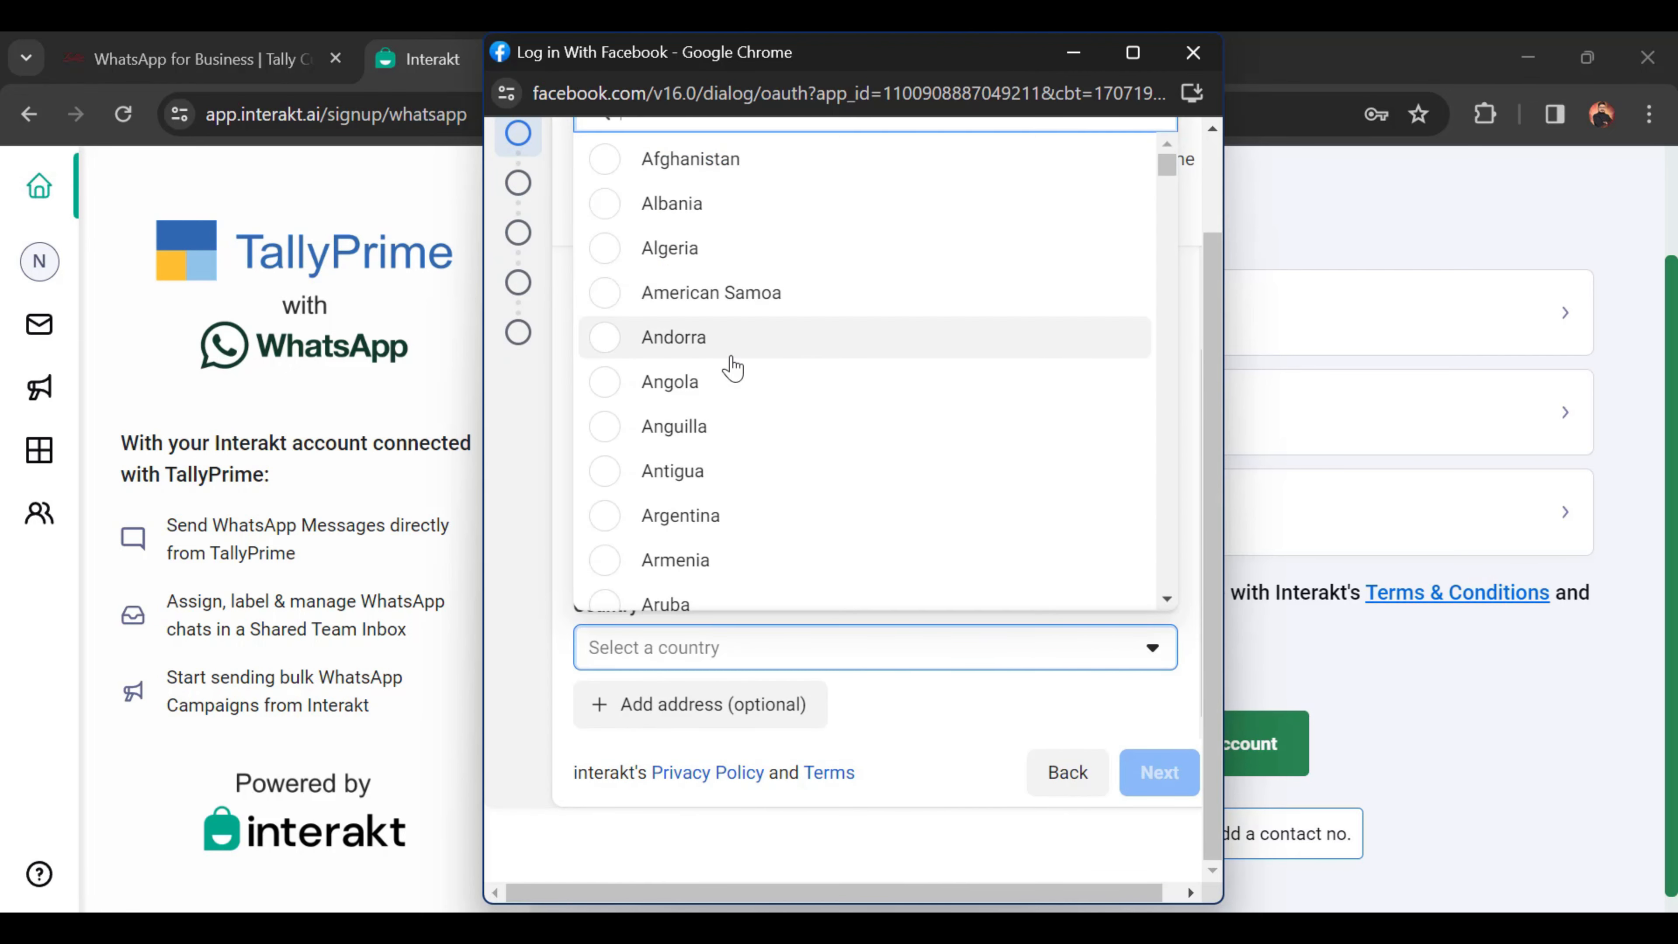
scroll(732, 367, "down", 8)
scroll(731, 368, "down", 5)
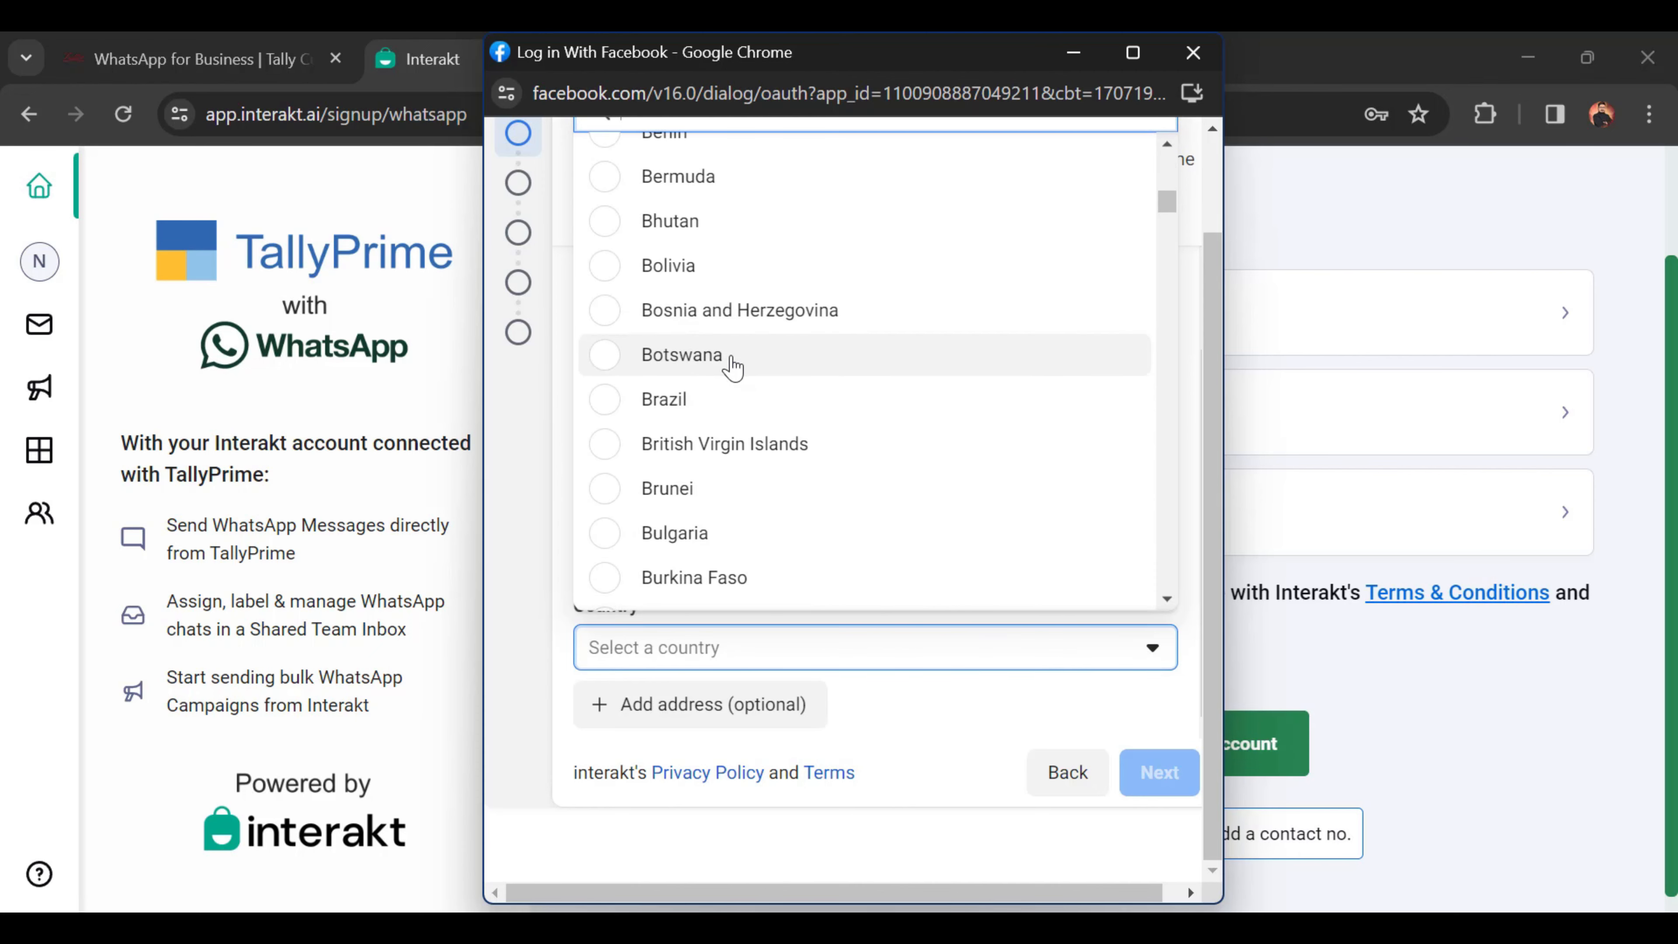
type("i")
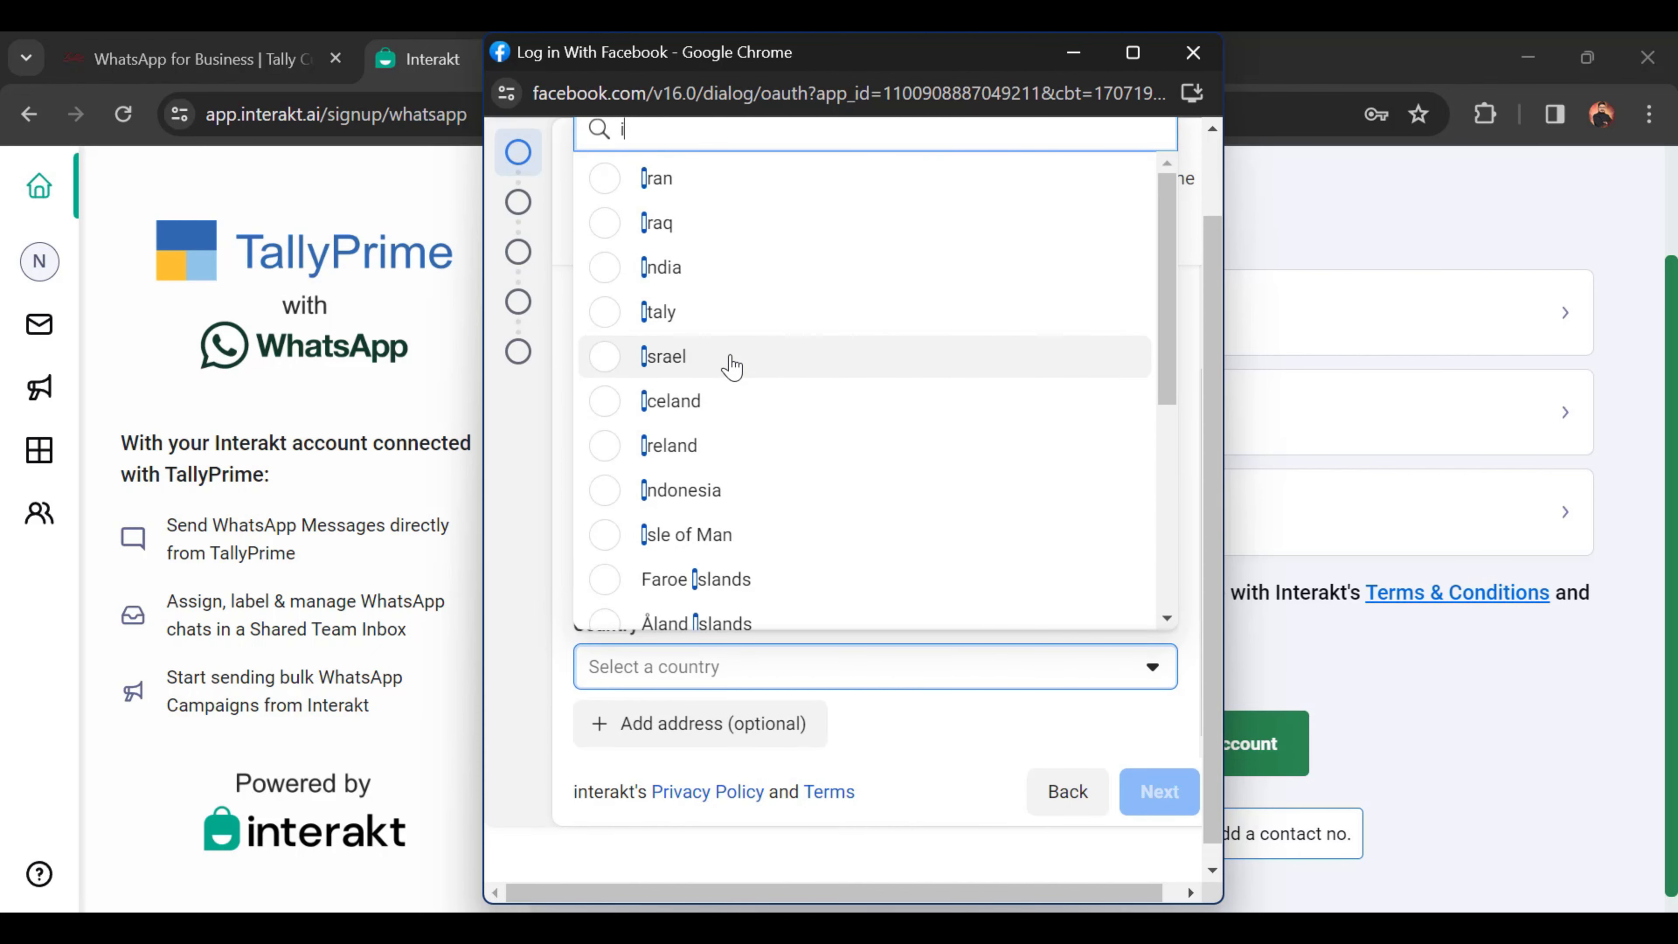
type("n")
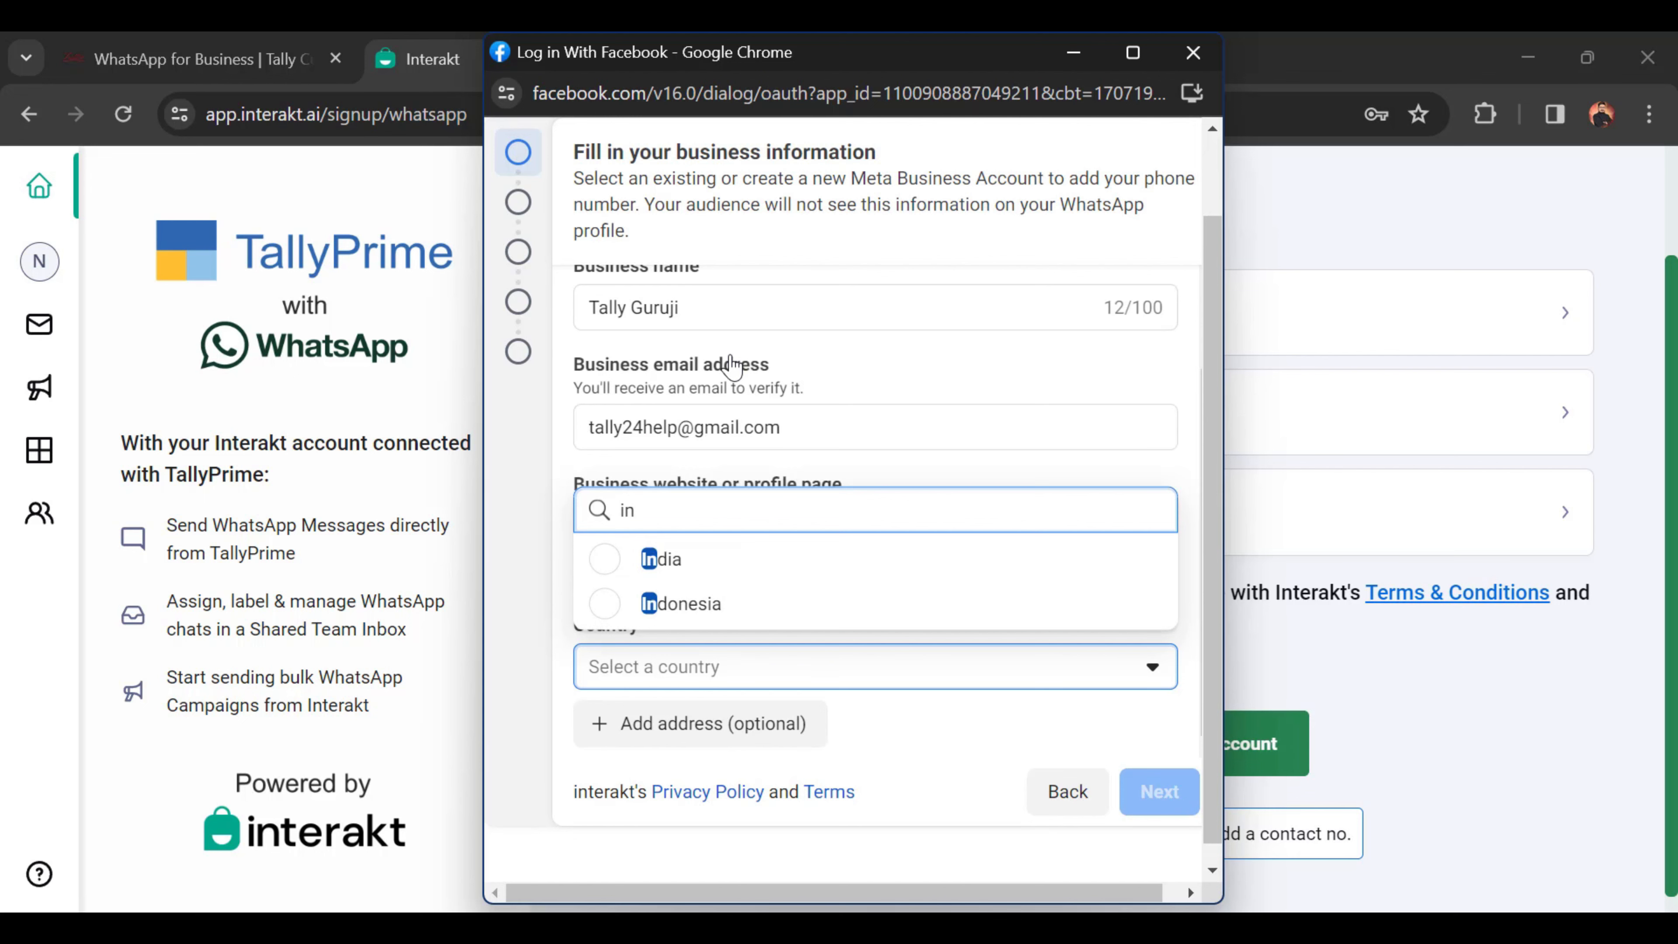
left_click(657, 559)
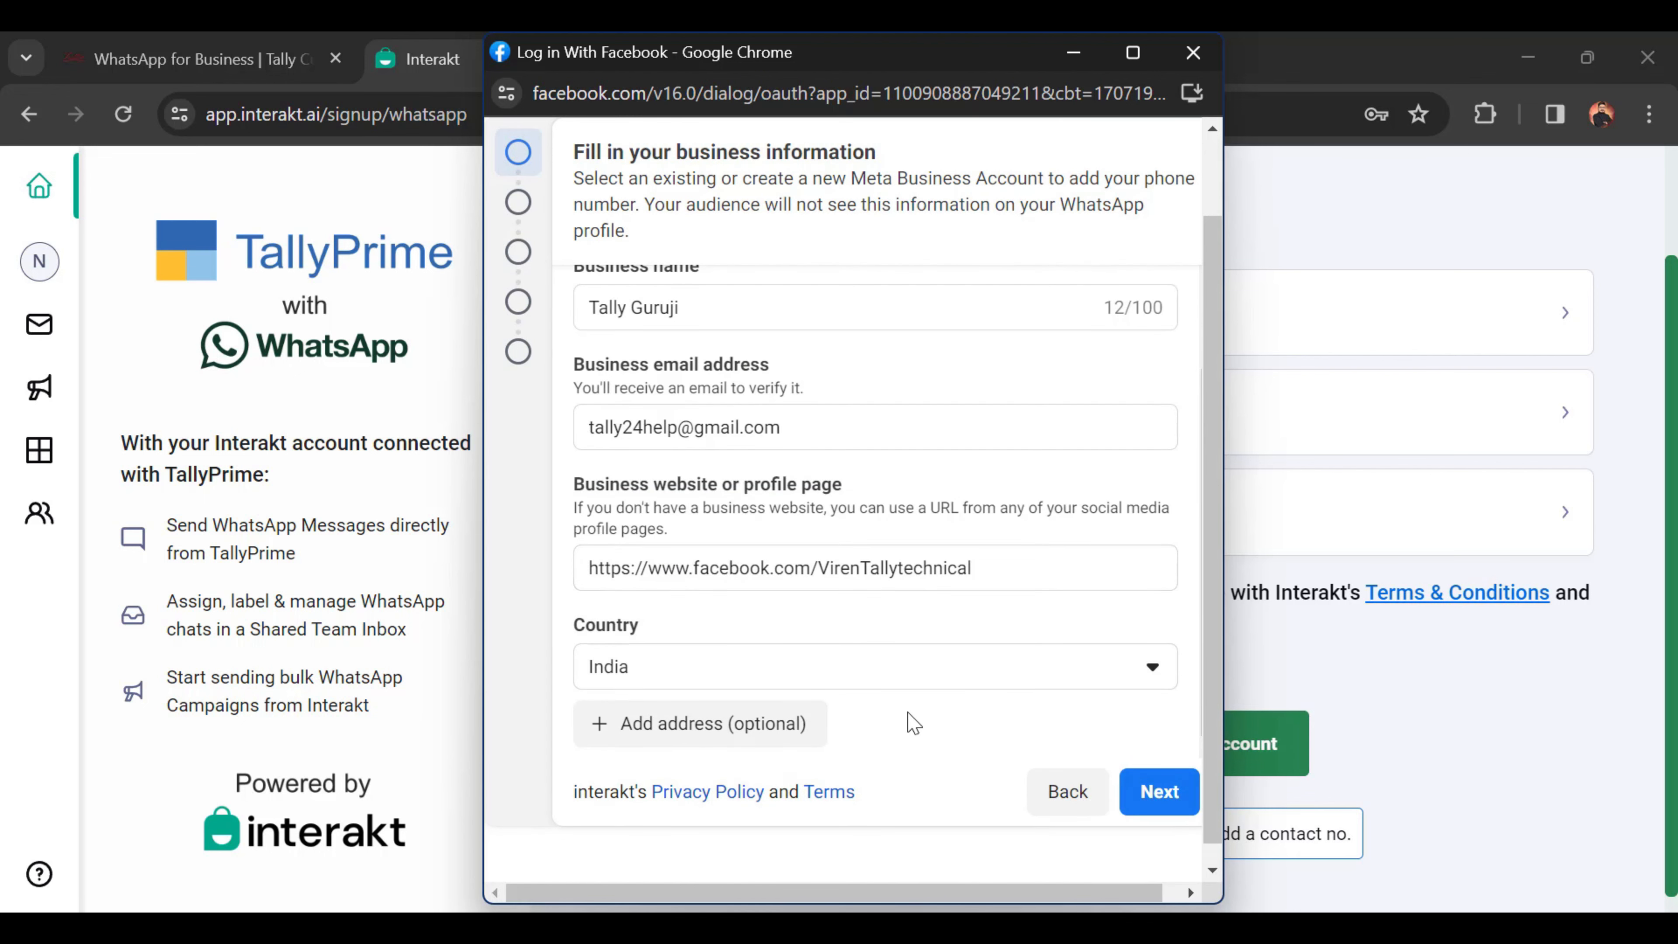
scroll(941, 727, "down", 1)
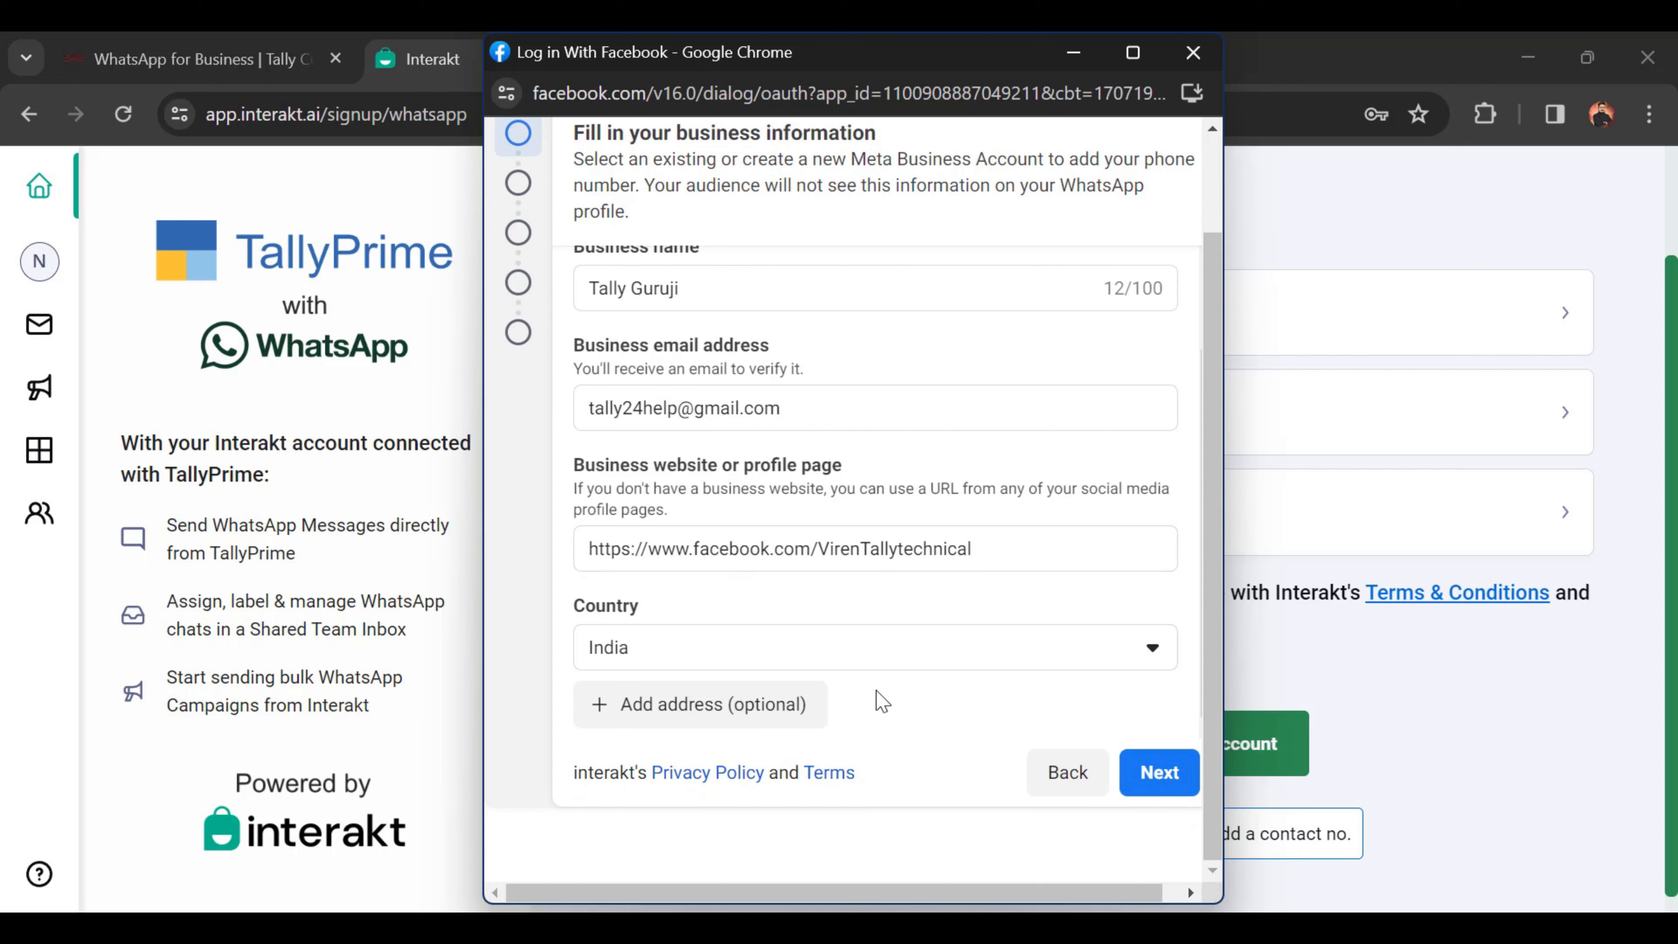
Step: Continue with 'Create a WhatsApp Business account' and 'Create a new WhatsApp Business profile' selected
left_click(1158, 786)
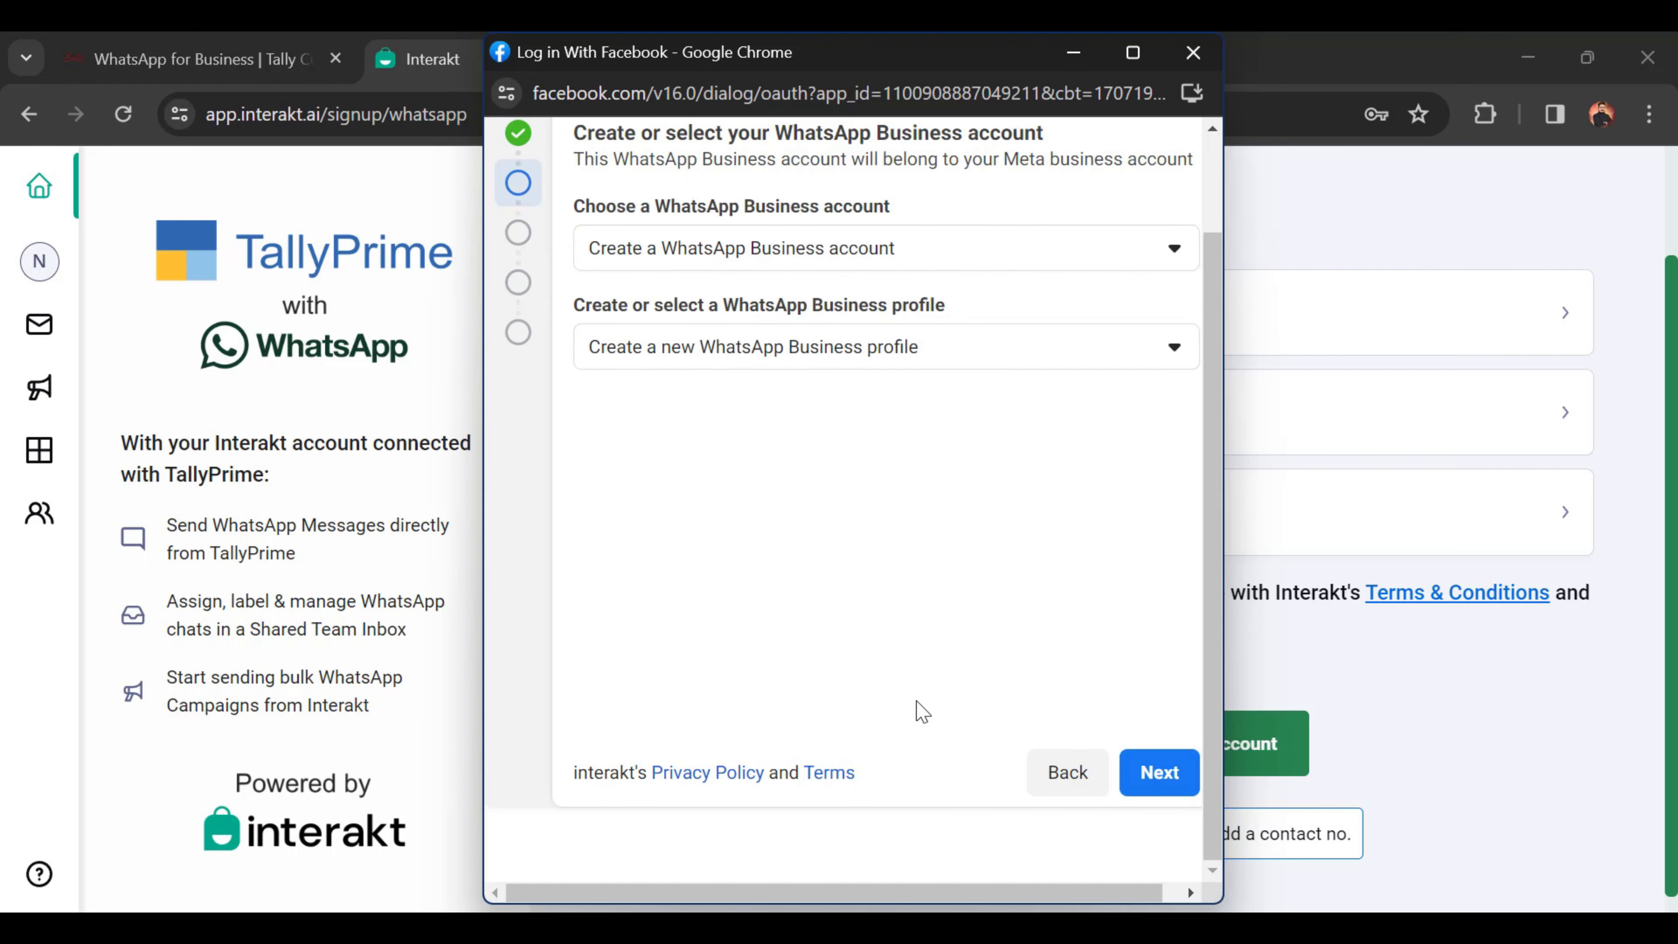
scroll(1017, 543, "up", 2)
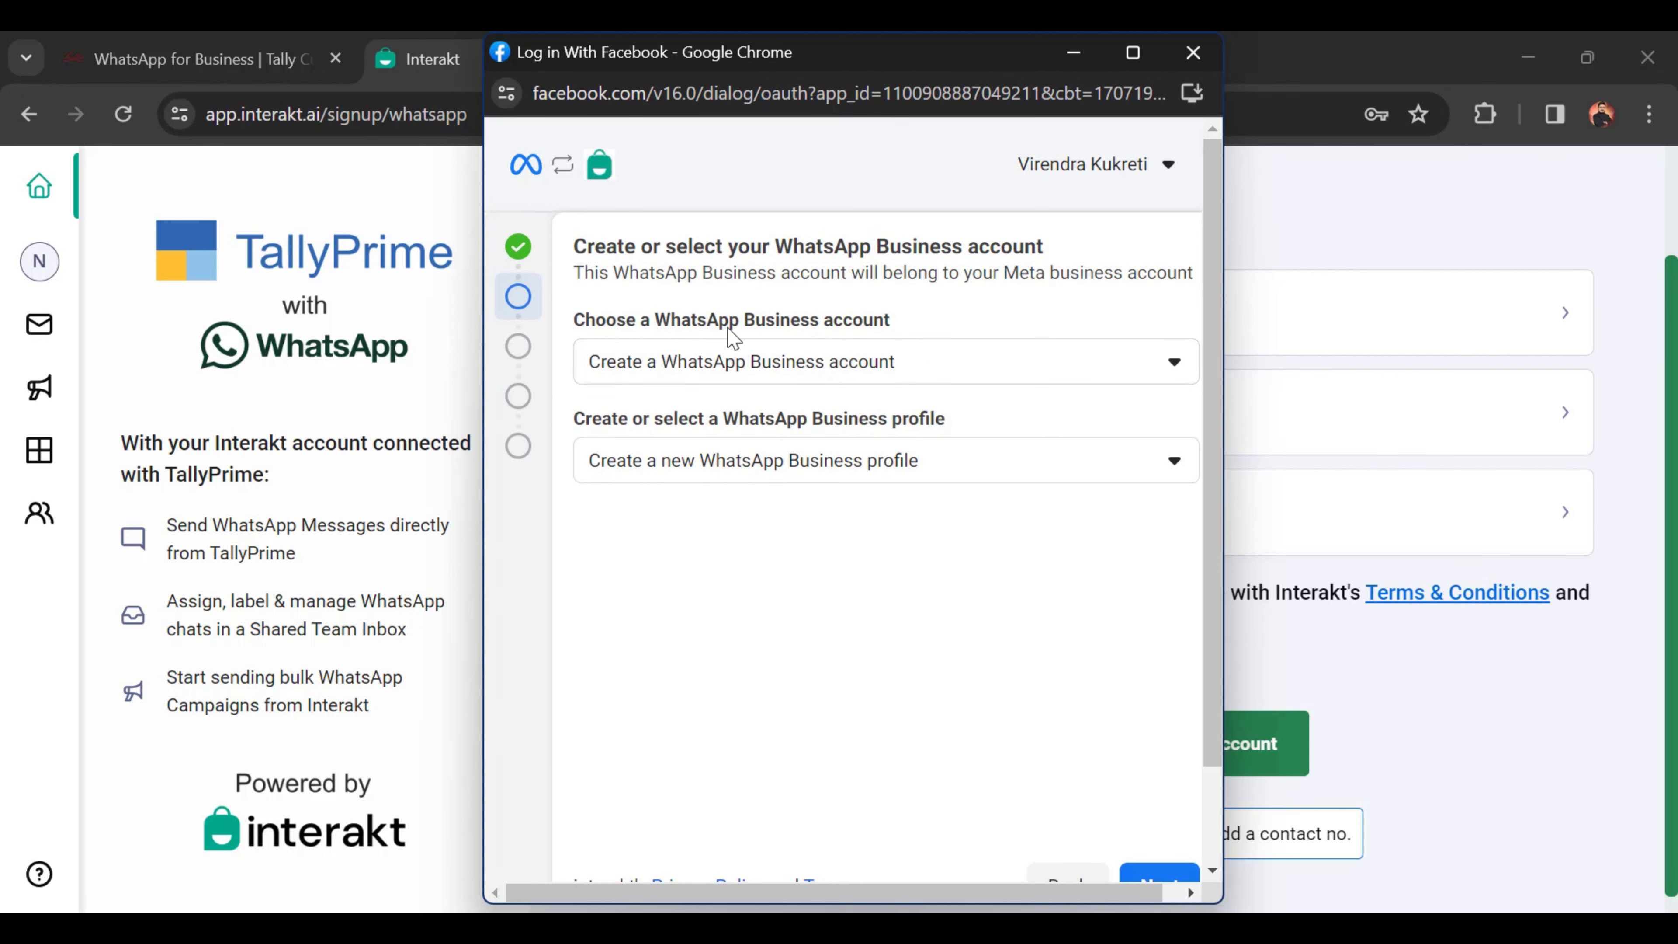
left_click(1098, 380)
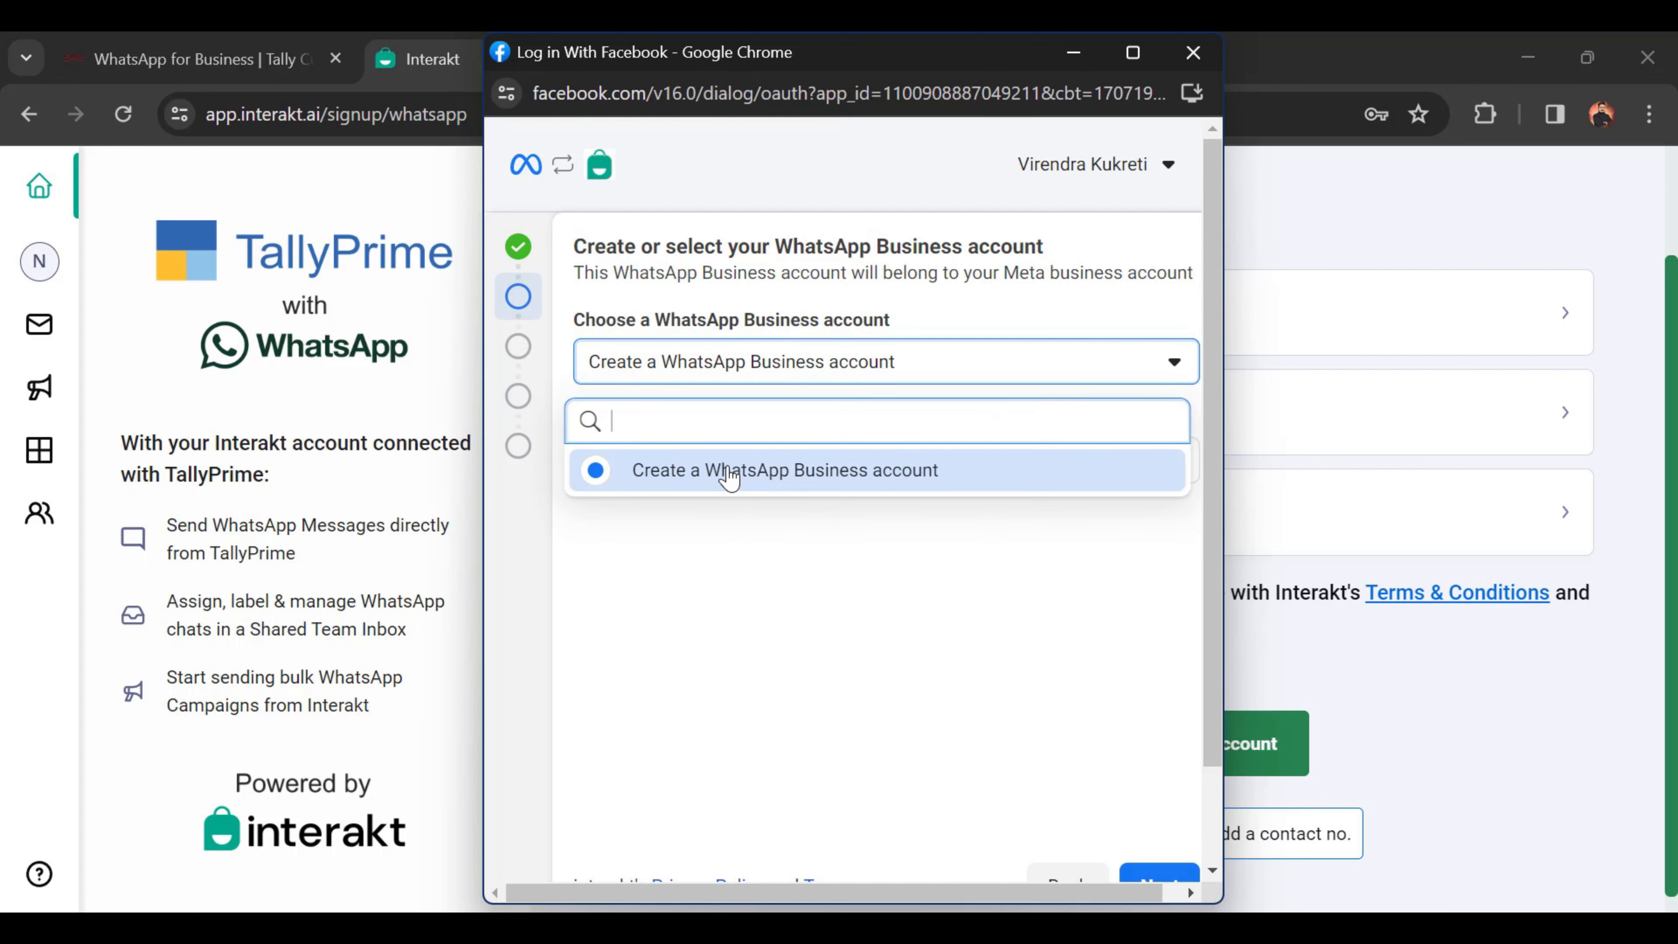
left_click(655, 473)
left_click(960, 378)
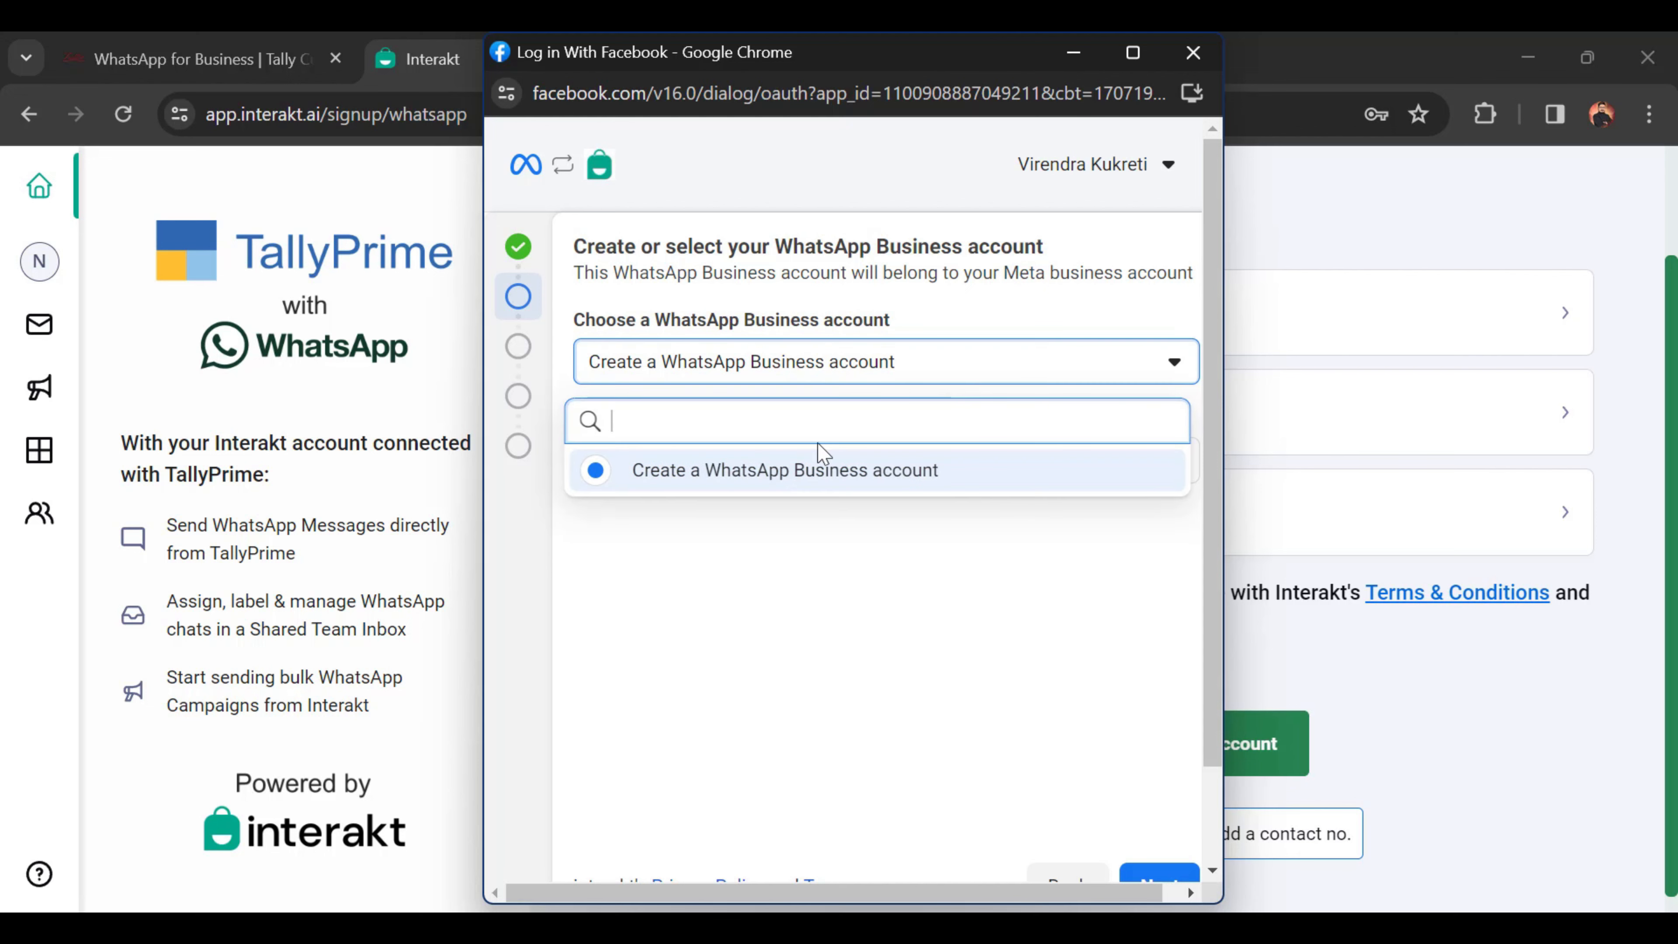
left_click(678, 481)
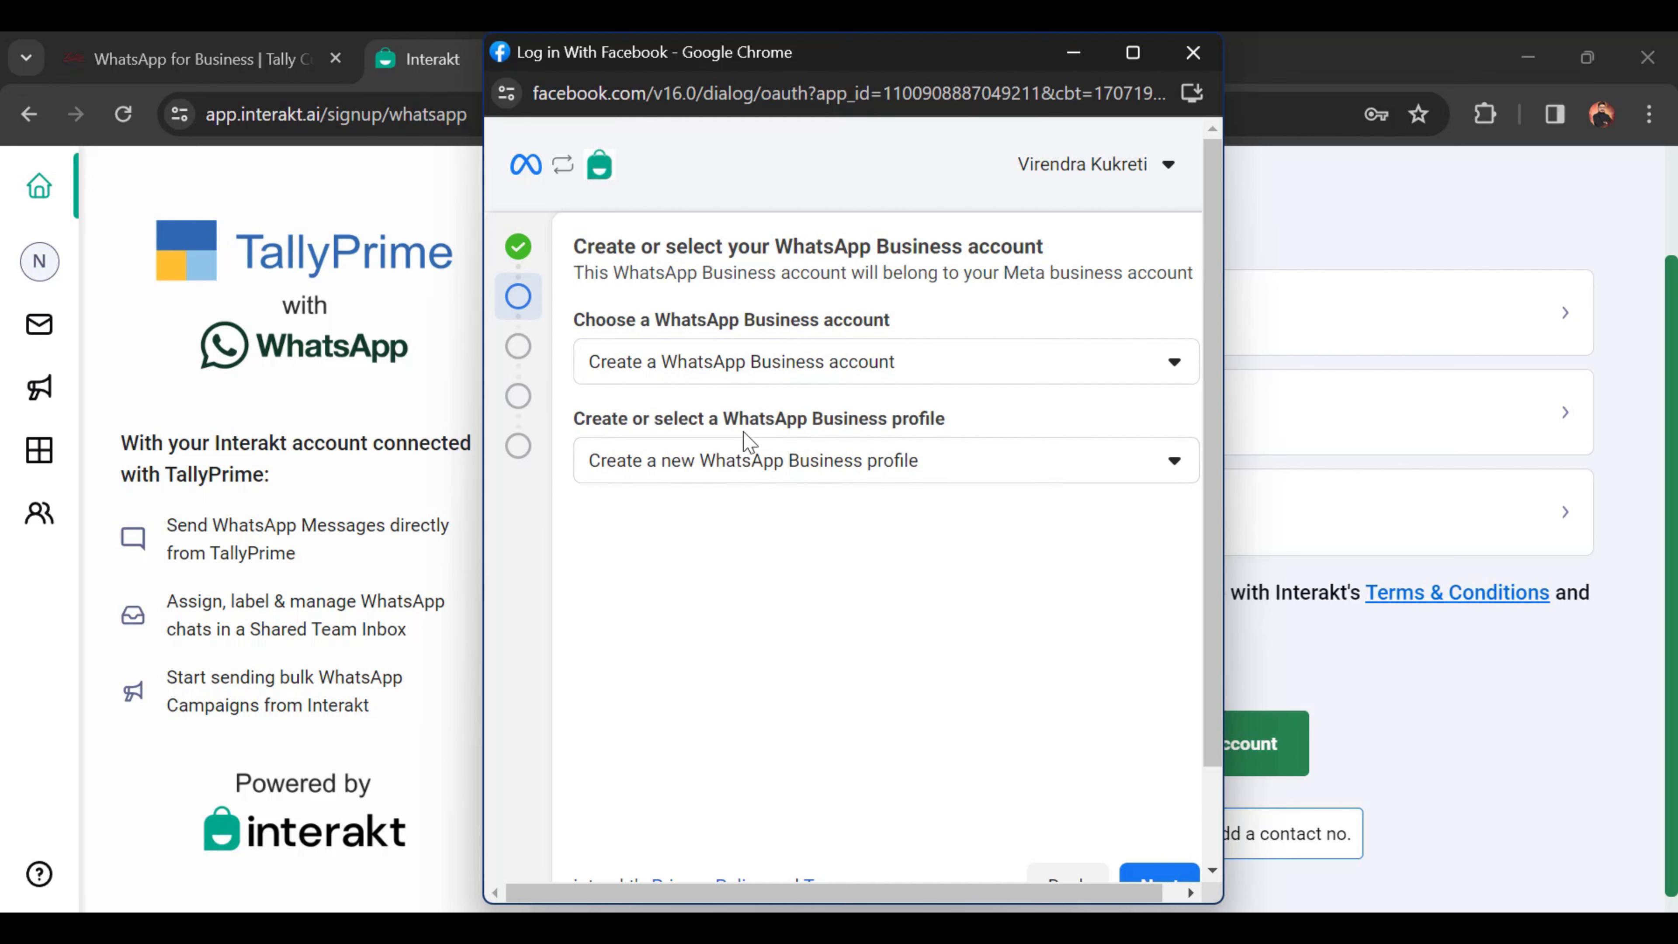
left_click(857, 459)
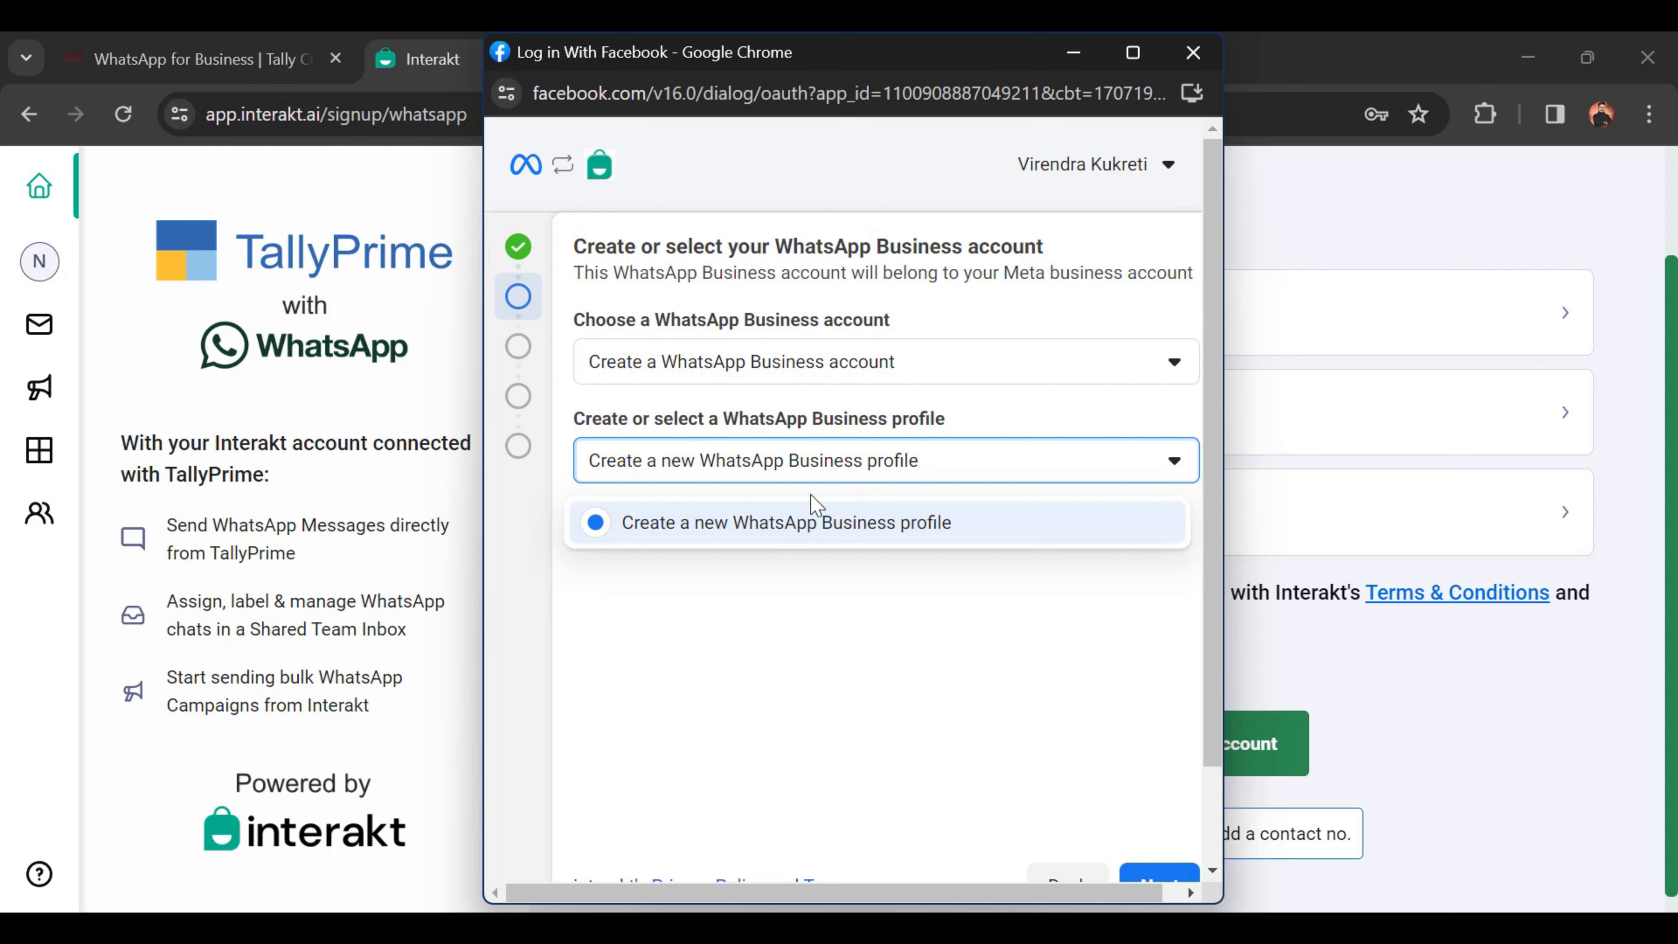
left_click(744, 526)
scroll(938, 638, "down", 1)
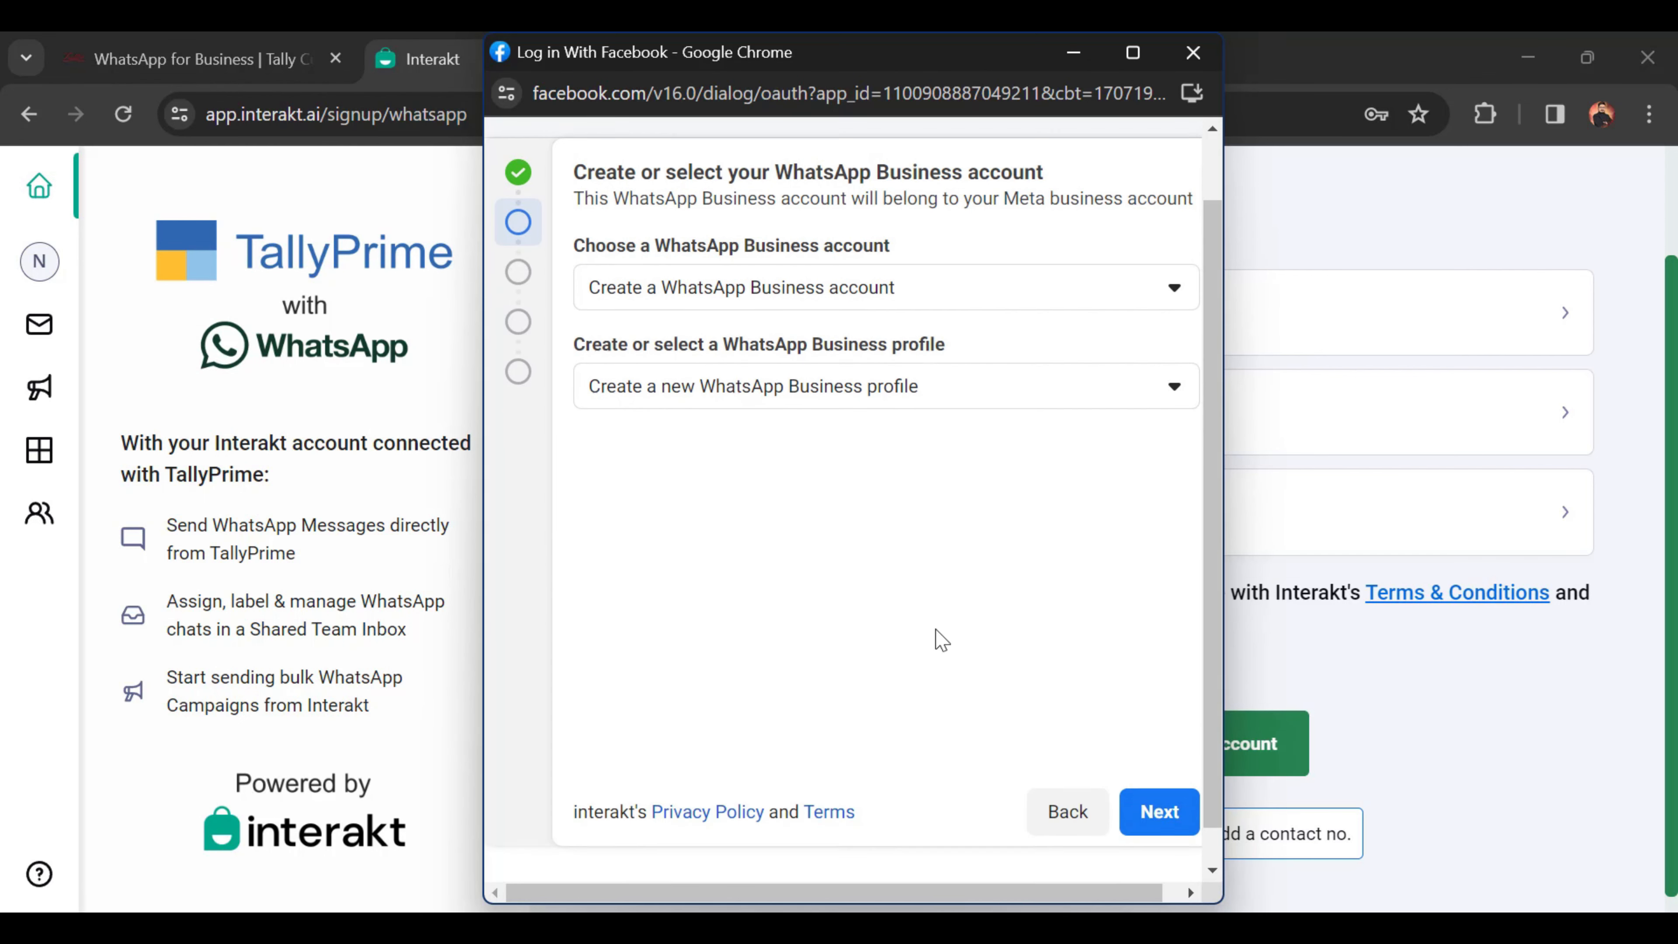
left_click(1157, 772)
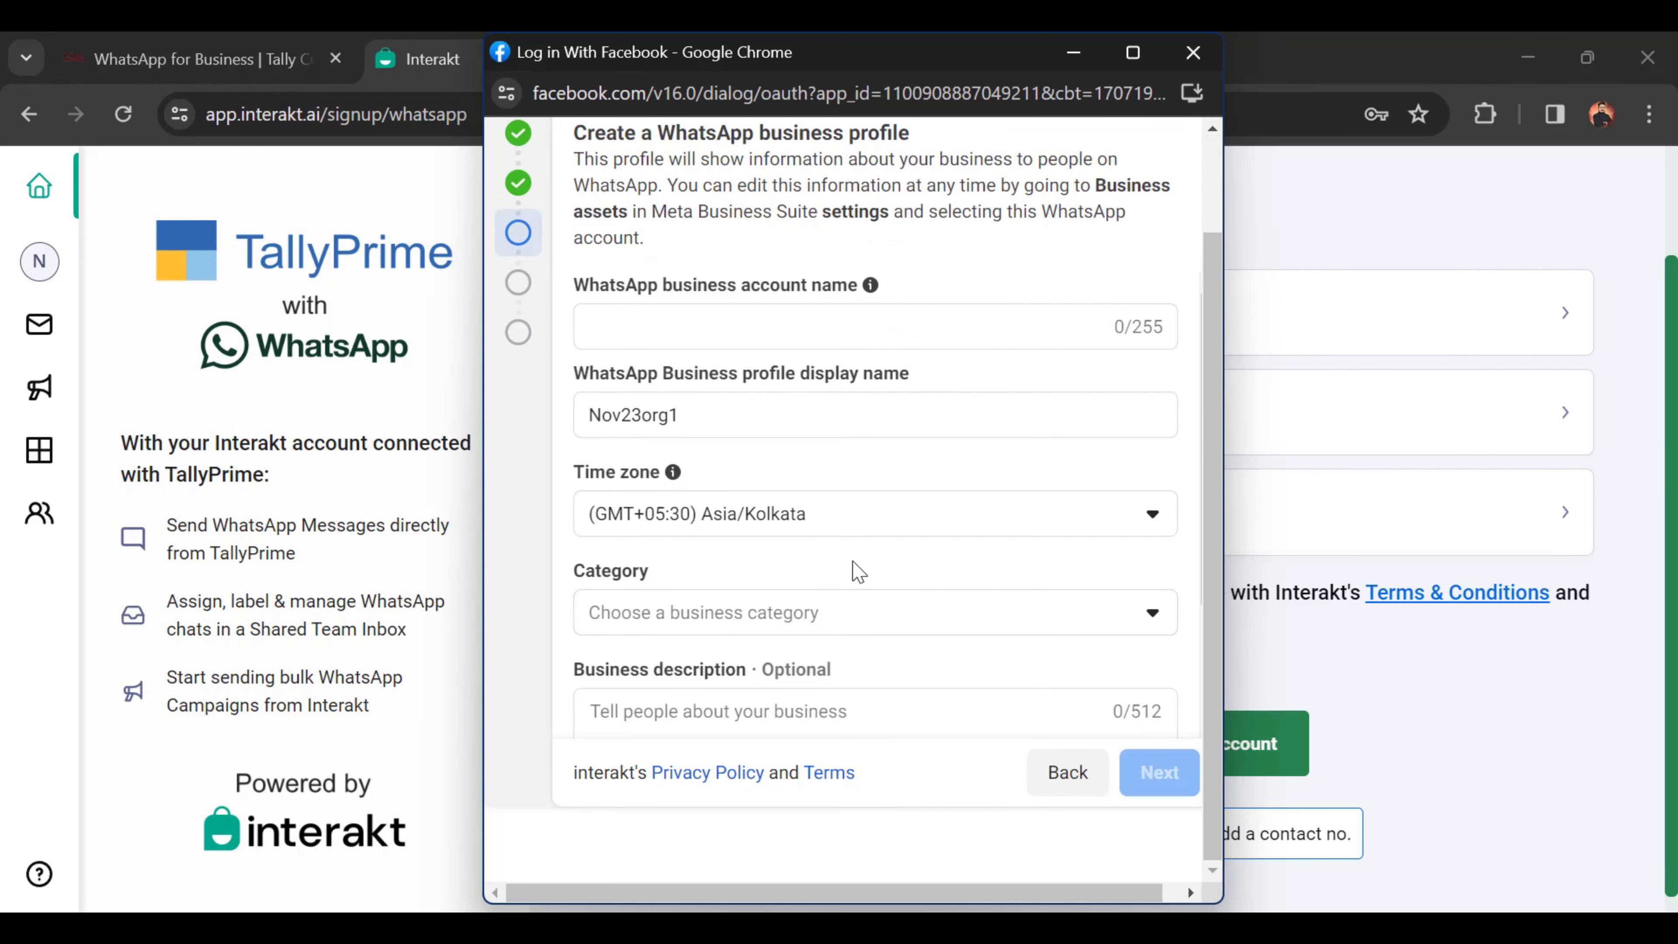
Step: Fill the account and display name fields, typing 'T', and keep the Asia/Kolkata time zone
scroll(808, 550, "up", 2)
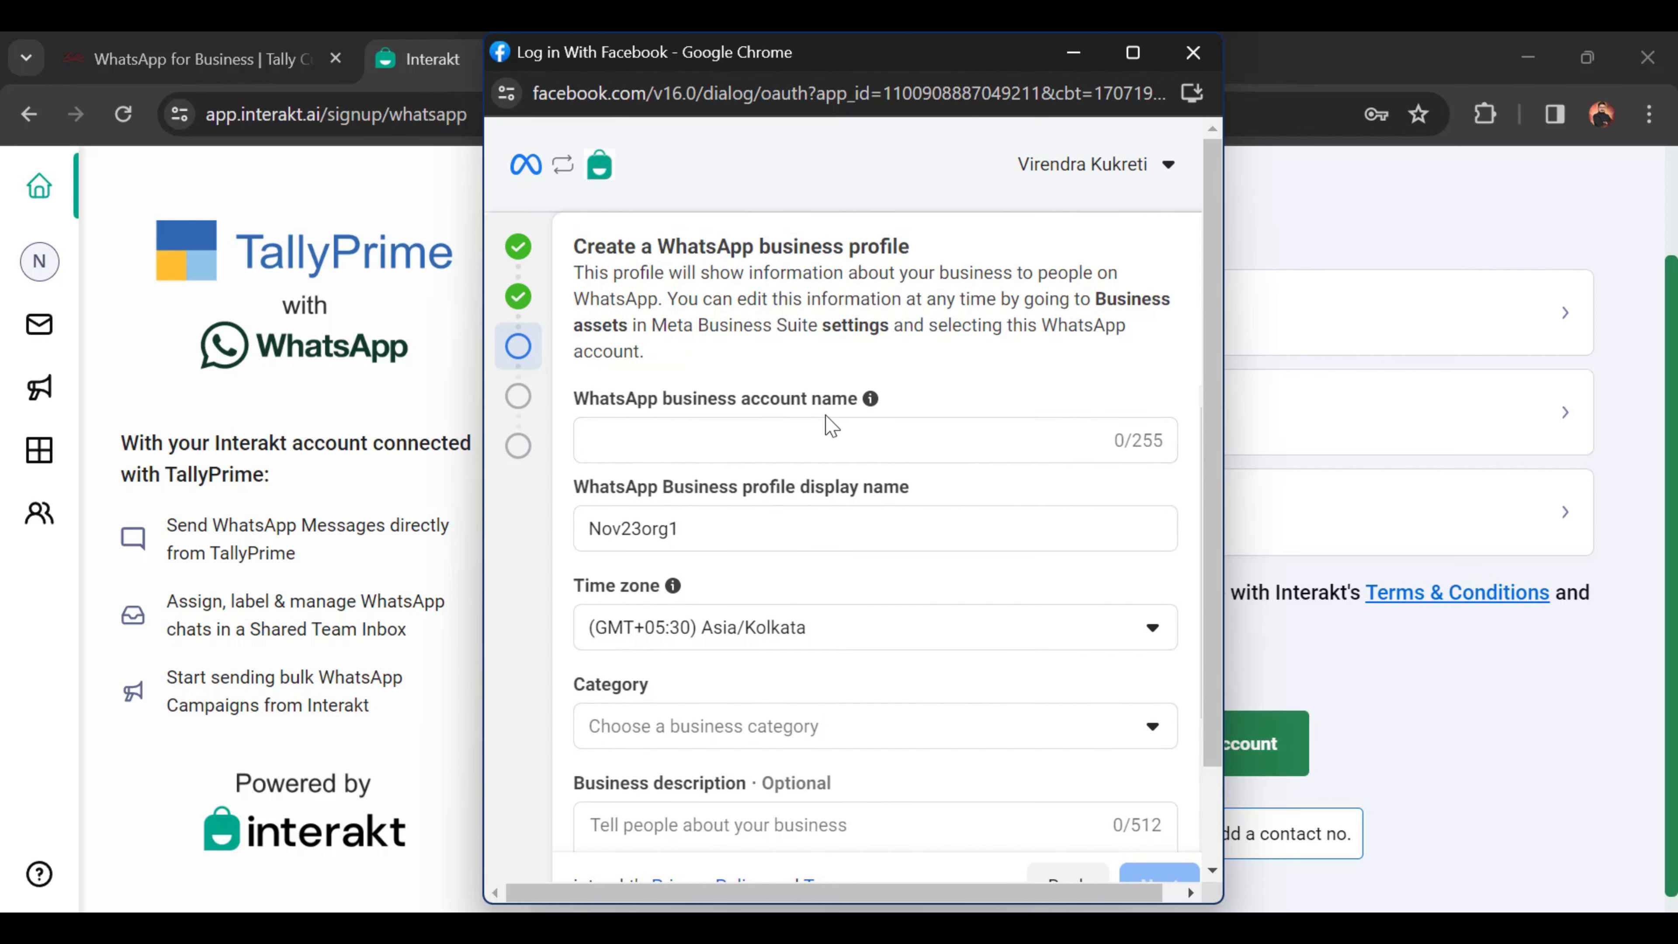
mouse_move(869, 404)
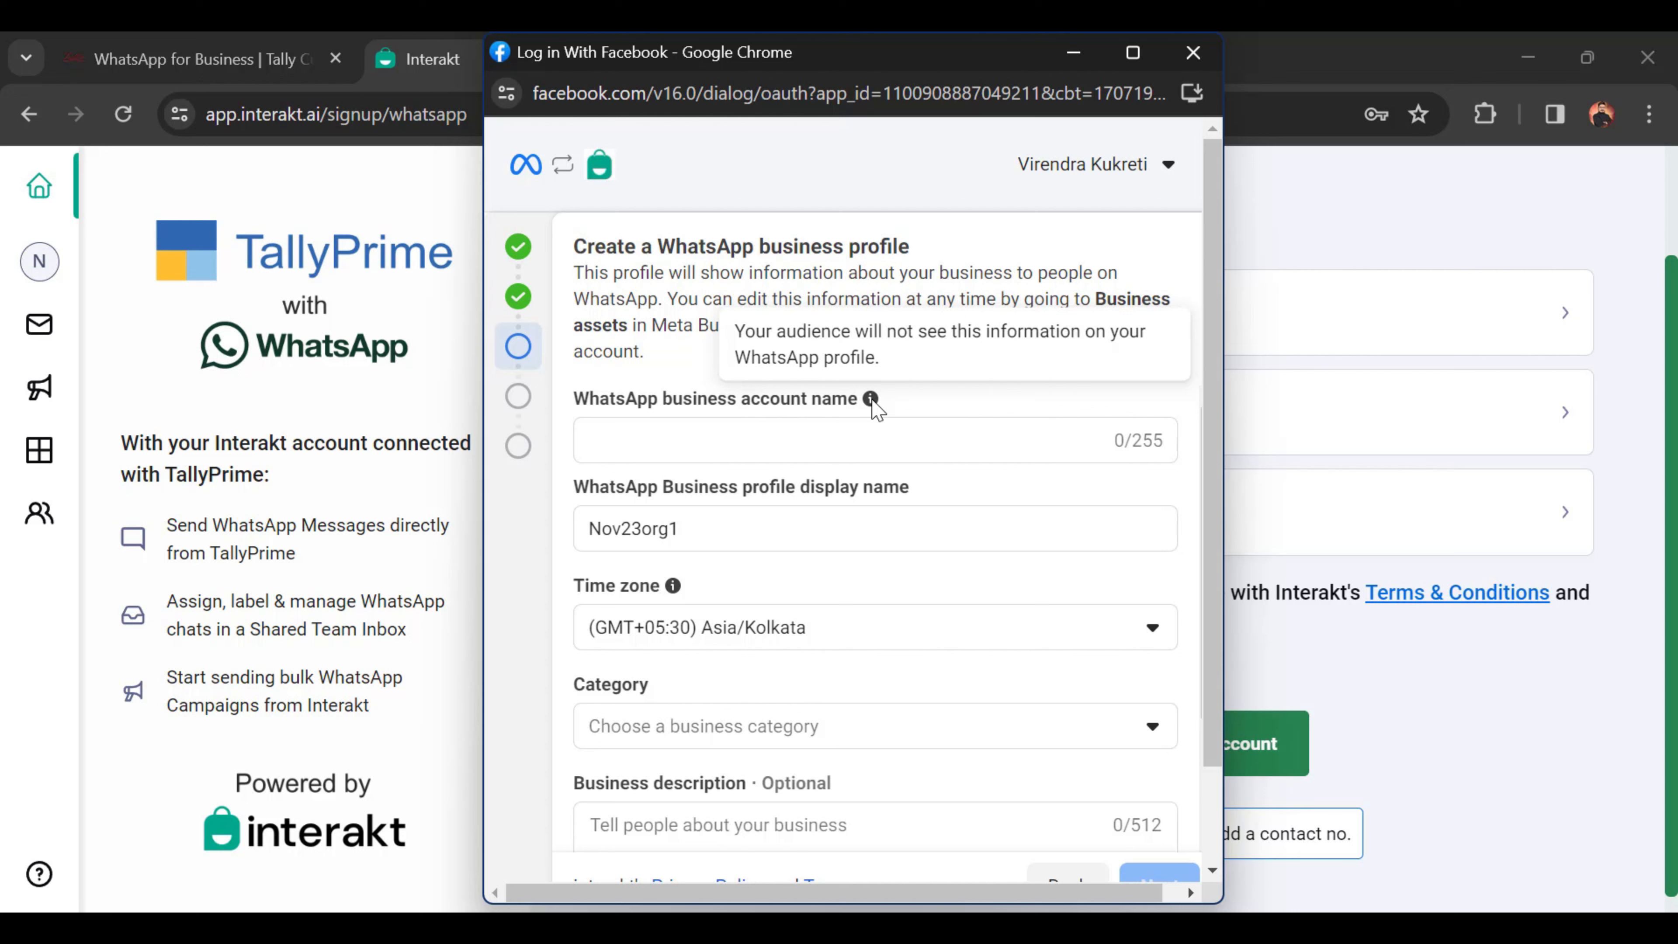
left_click(804, 439)
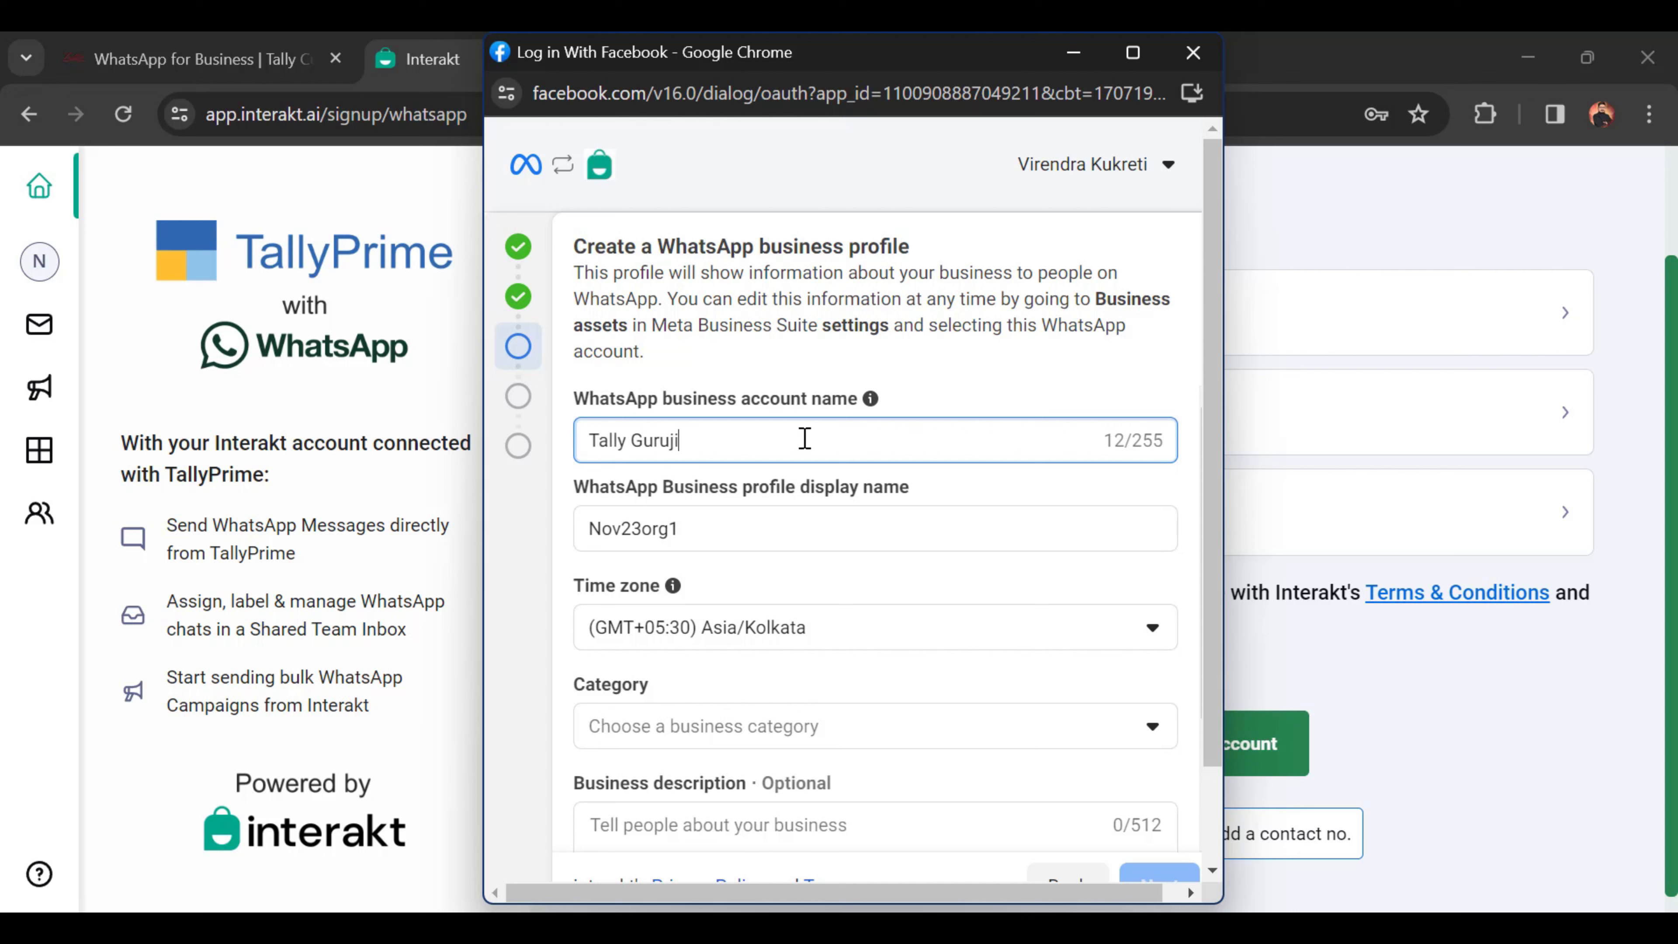
key("Tab")
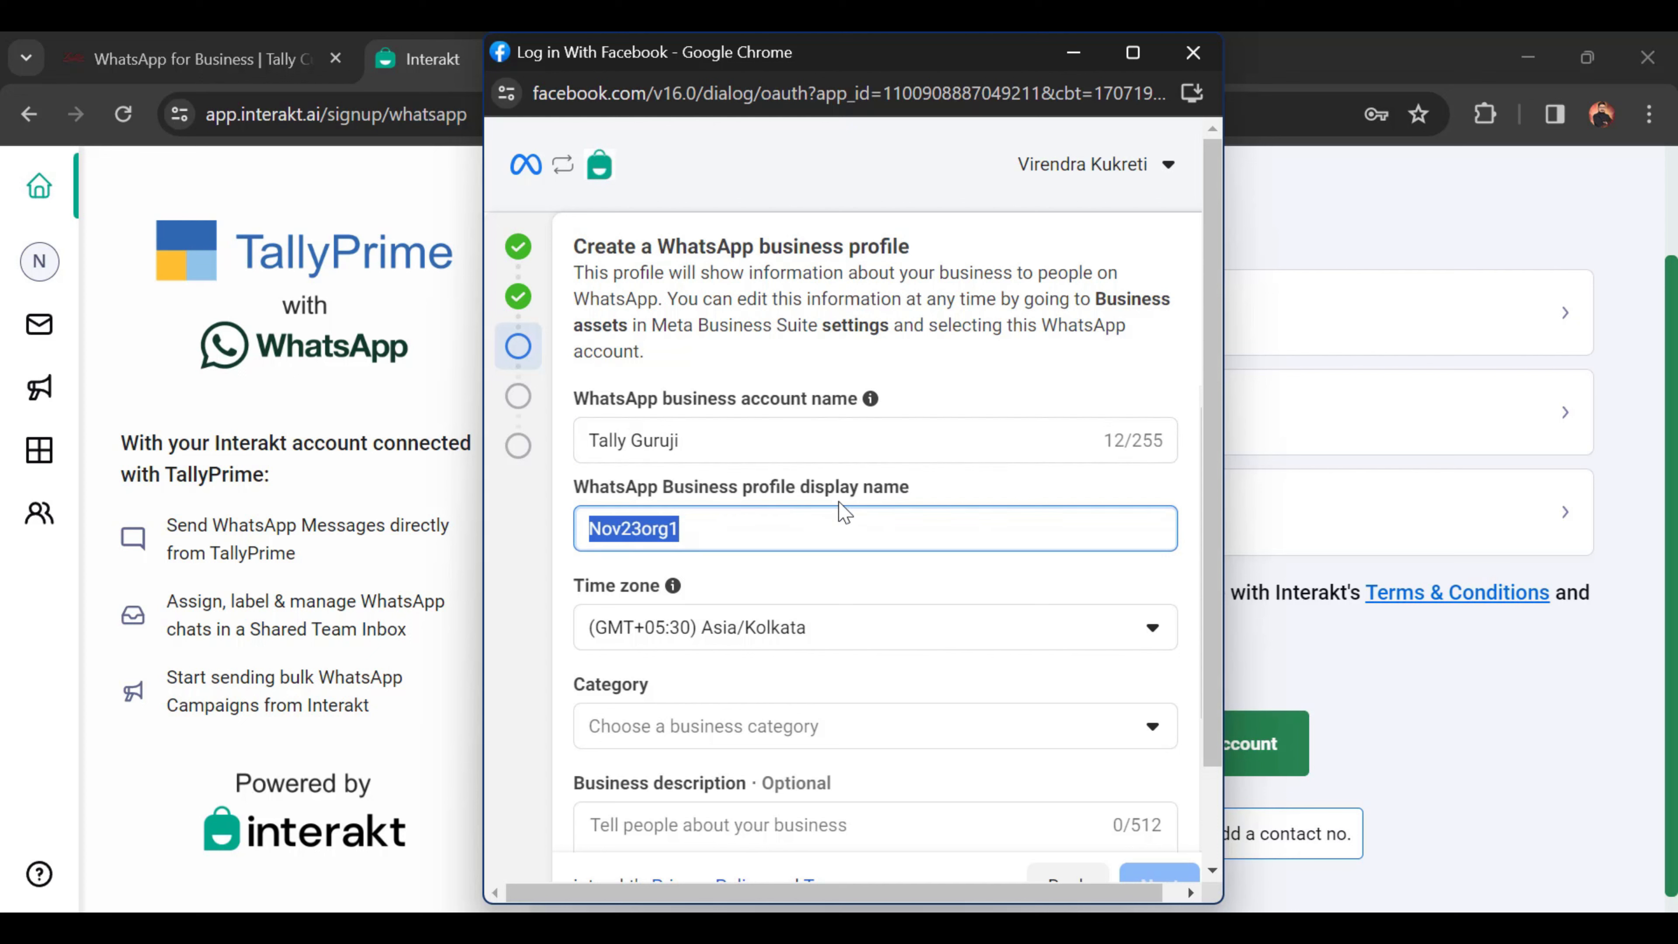
type("Tally Guruji")
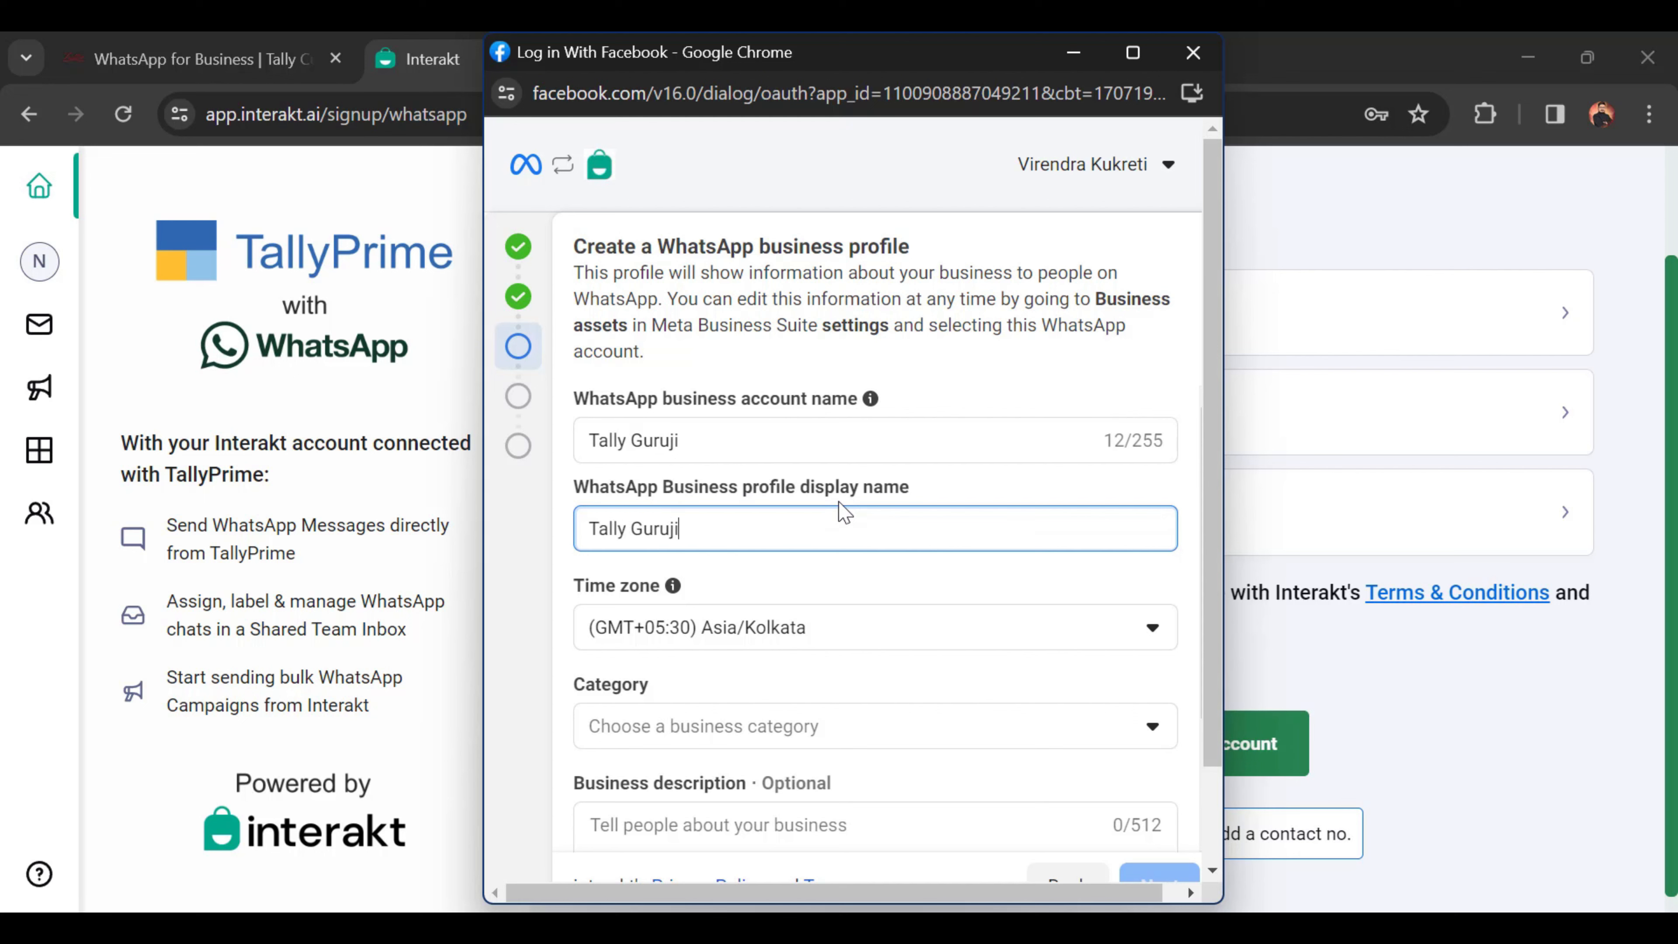
scroll(831, 628, "down", 2)
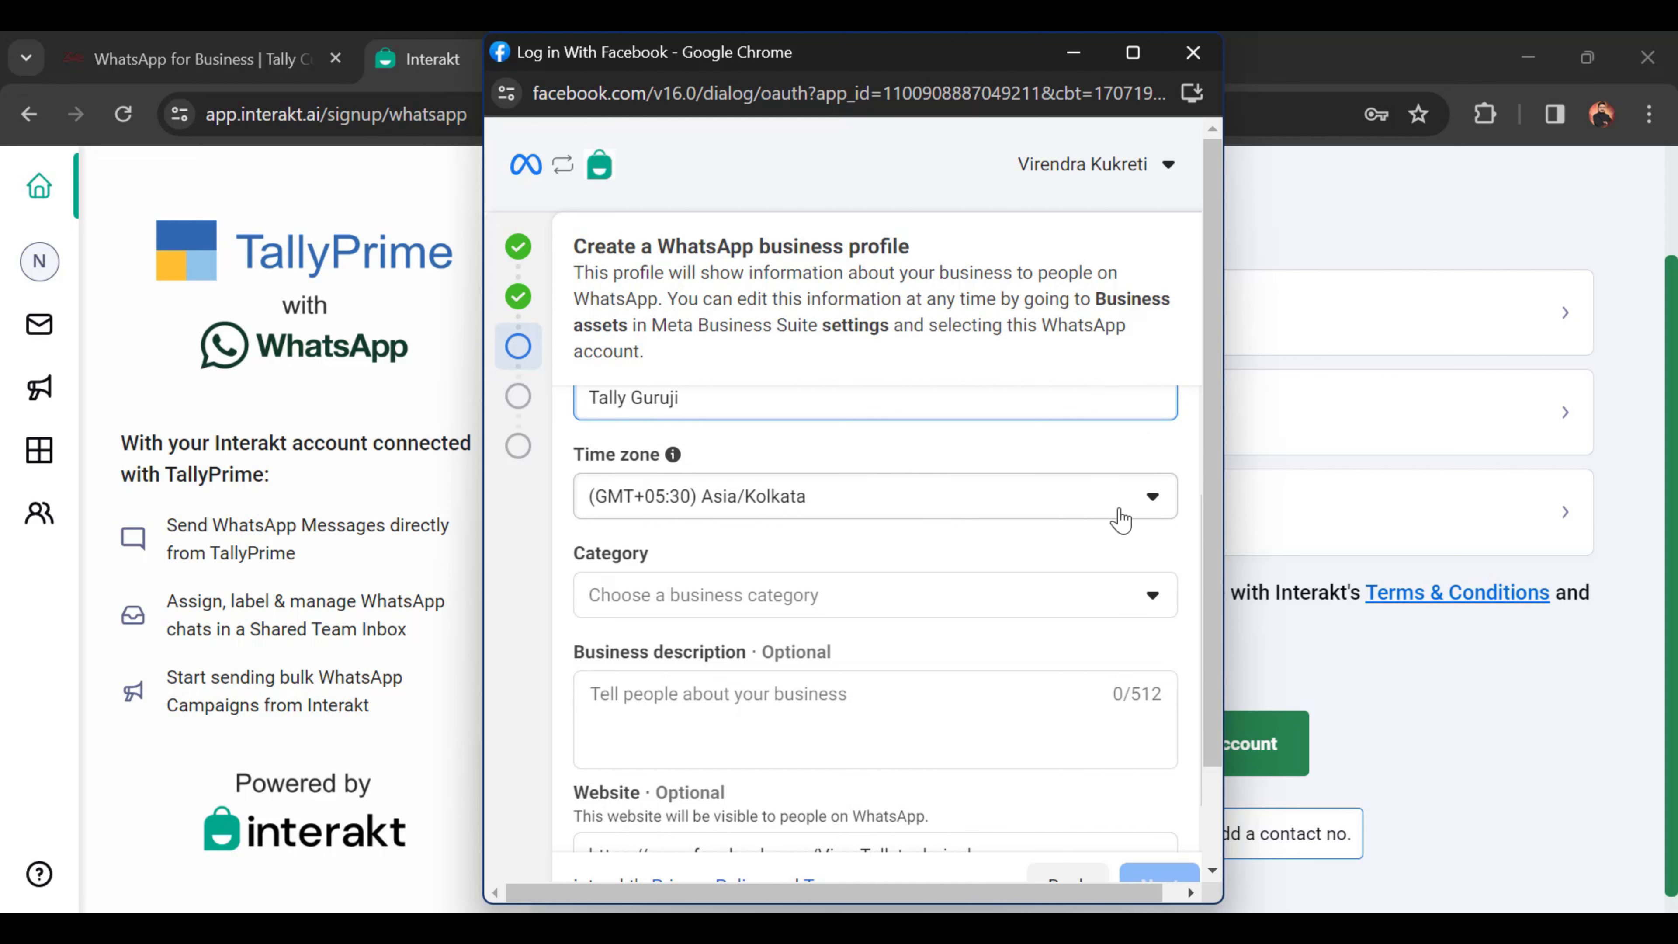
left_click(976, 509)
left_click(977, 513)
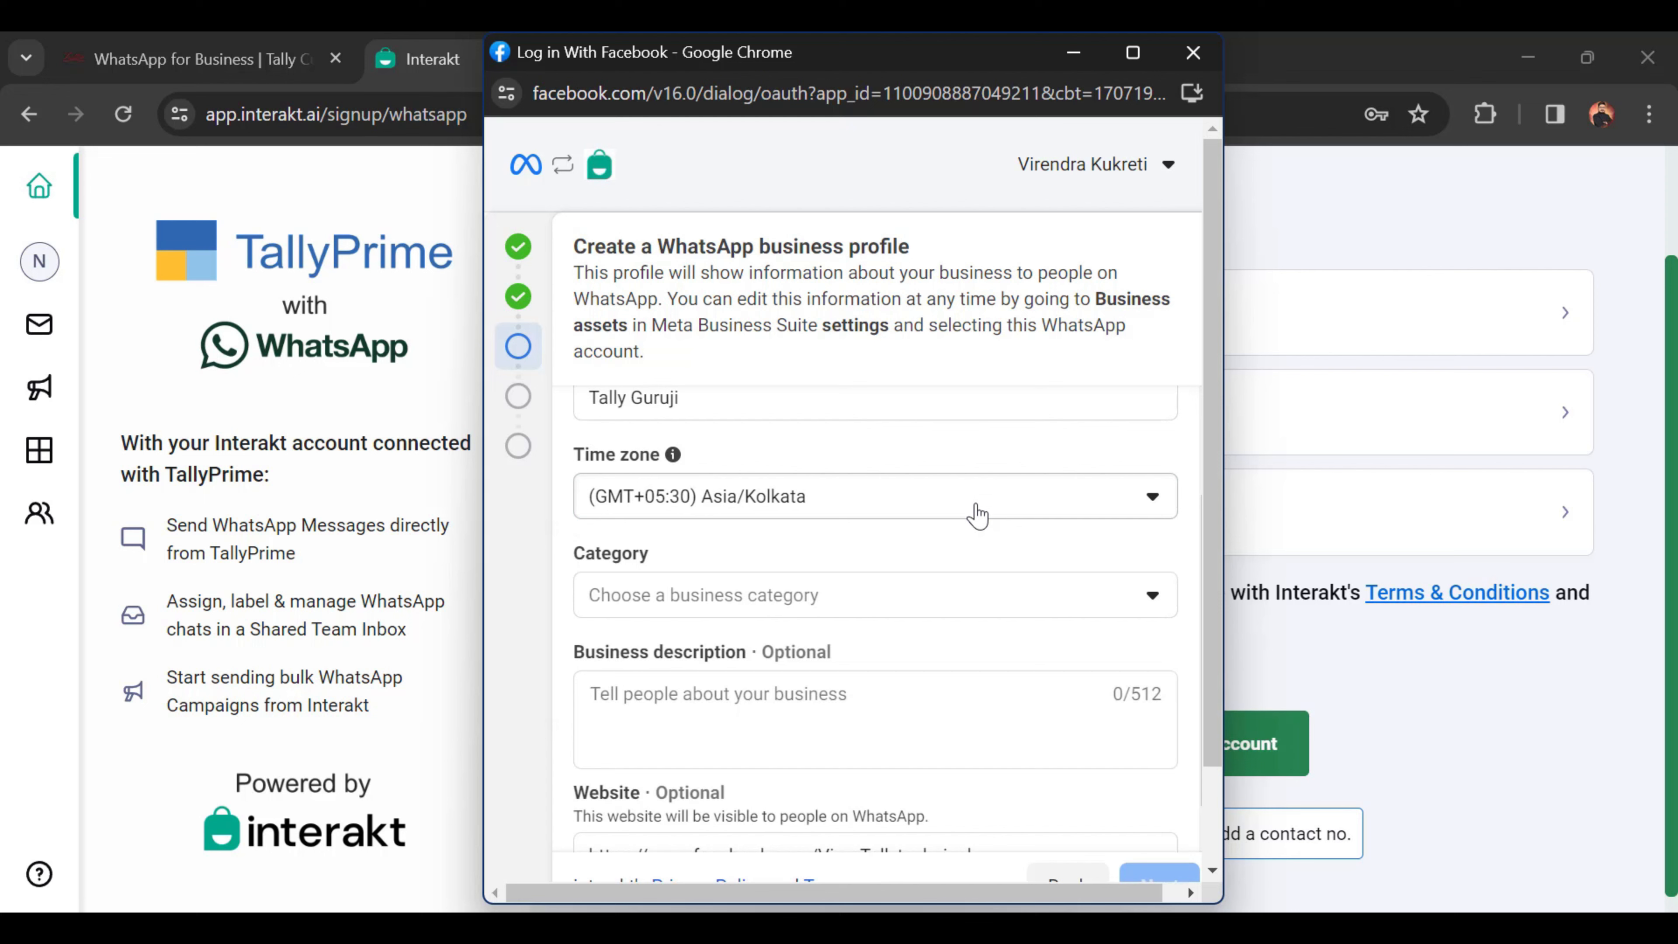
Step: Choose Professional services as the business category and submit the profile step
left_click(779, 598)
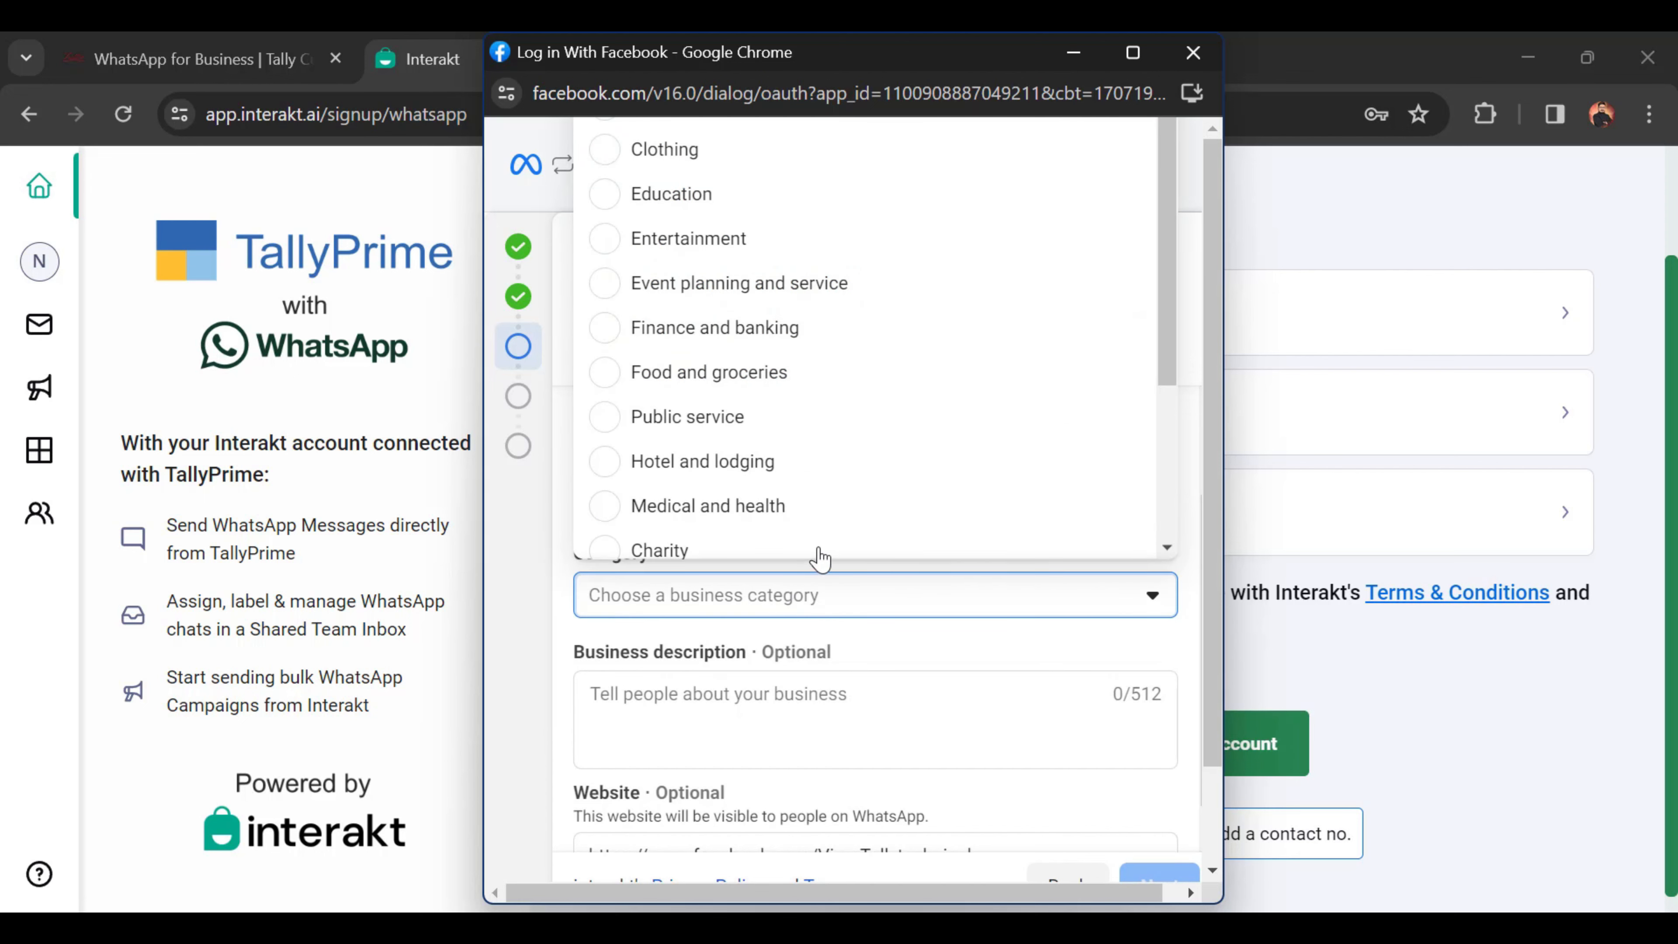
scroll(827, 461, "down", 3)
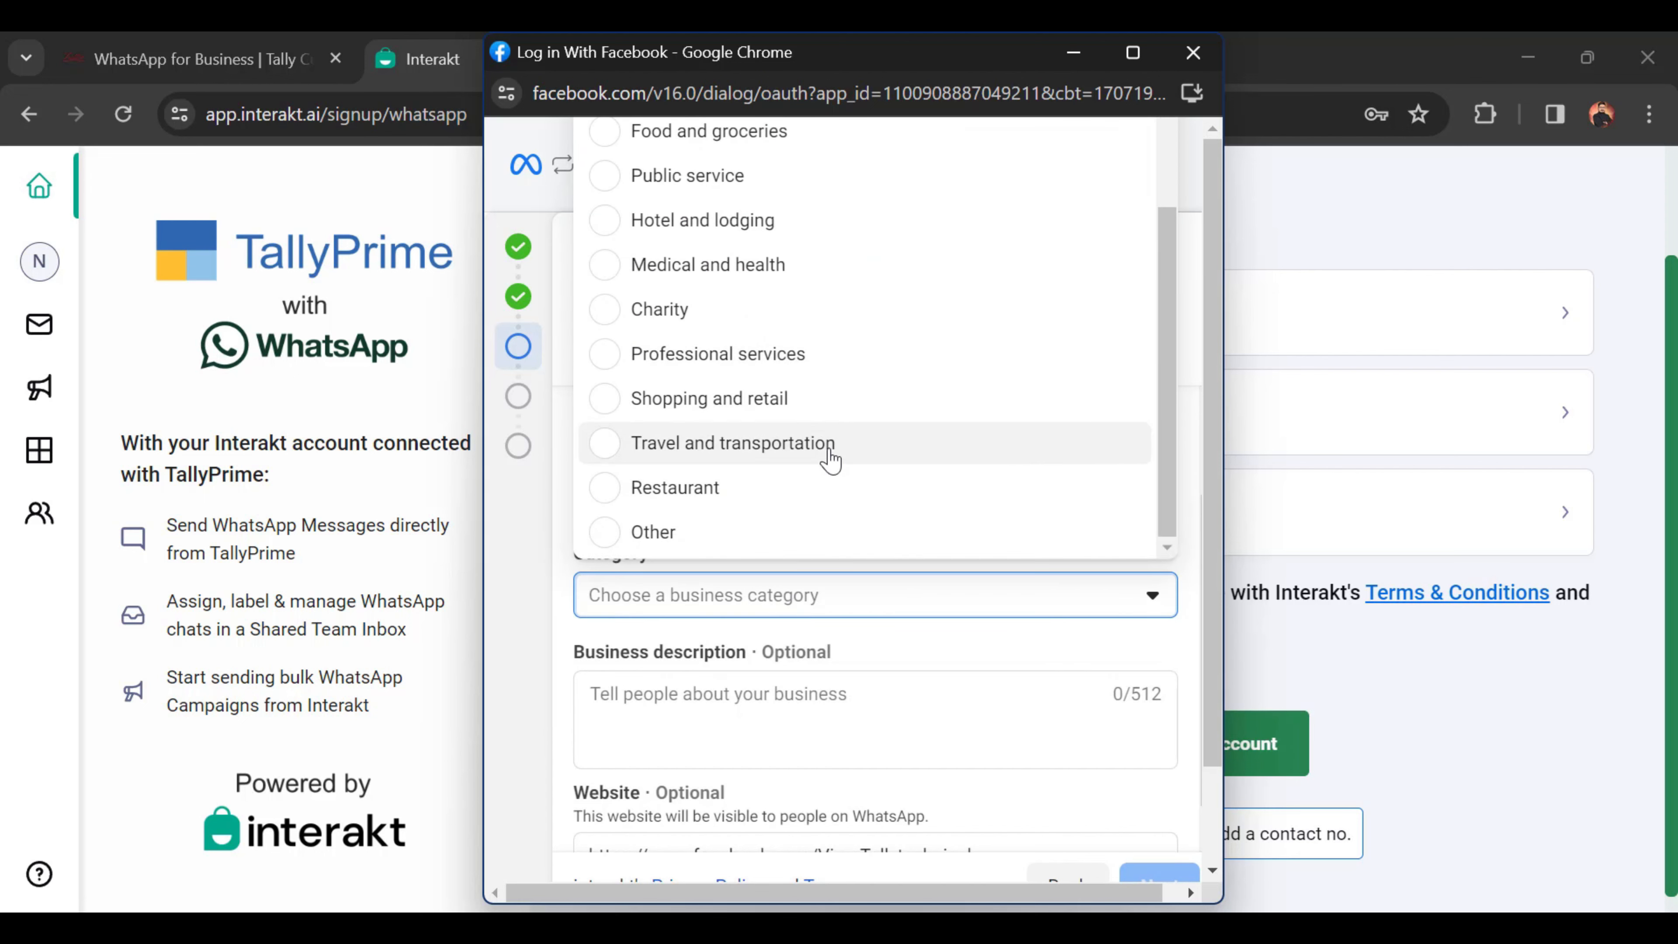
scroll(830, 461, "down", 2)
scroll(830, 460, "up", 5)
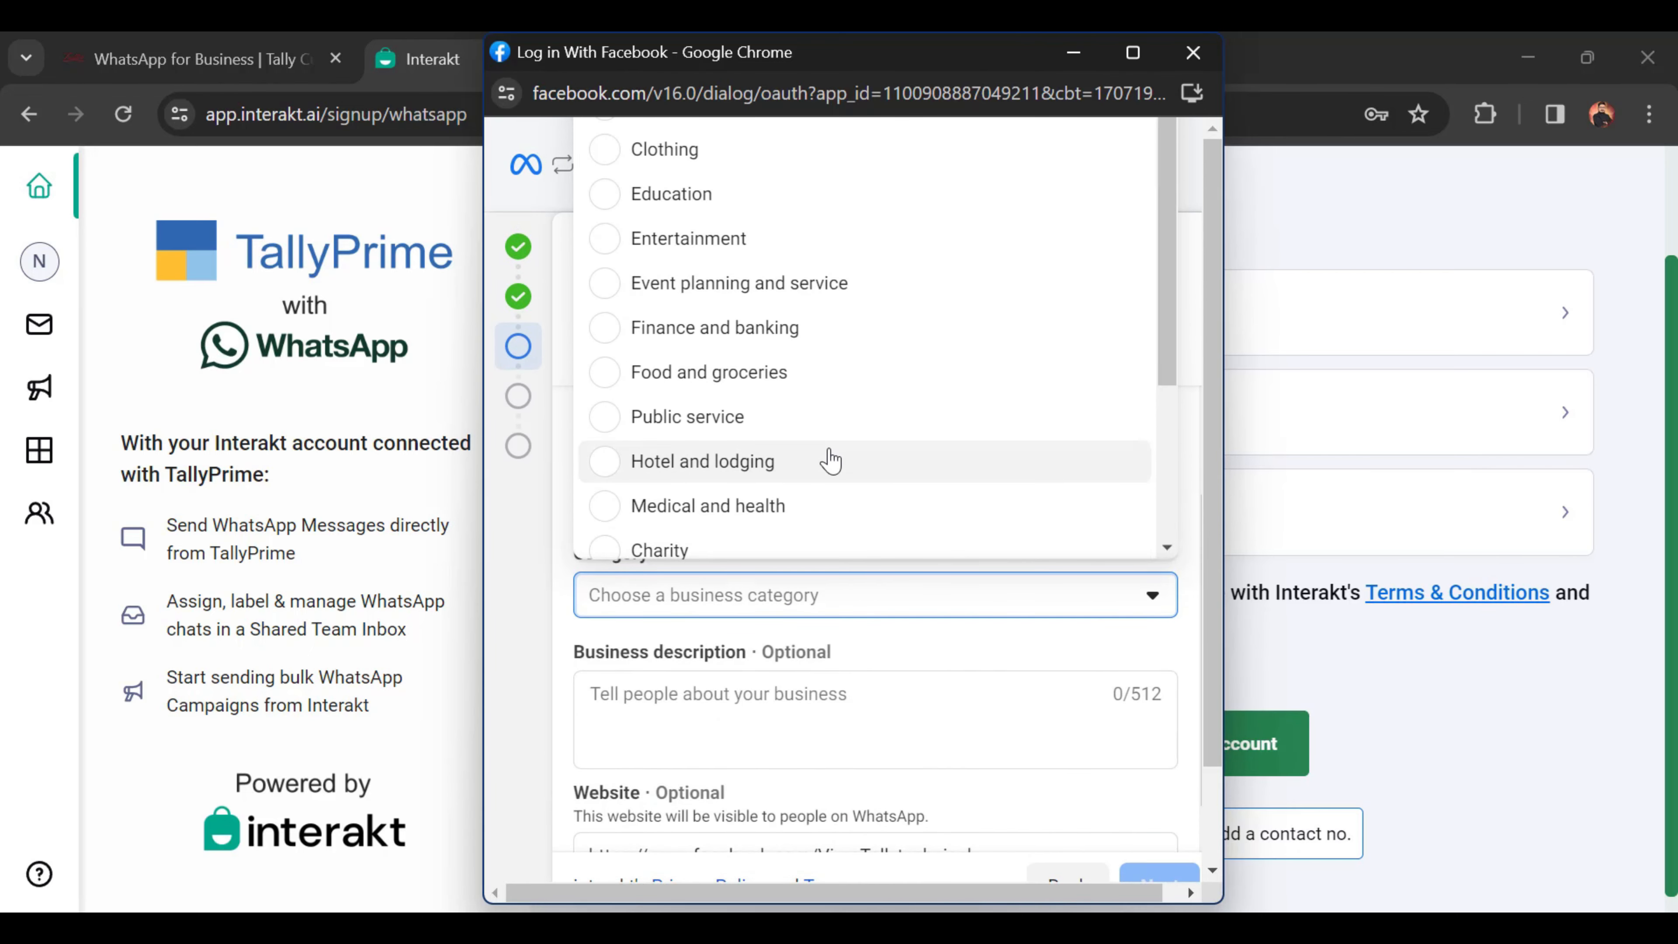
scroll(803, 443, "down", 3)
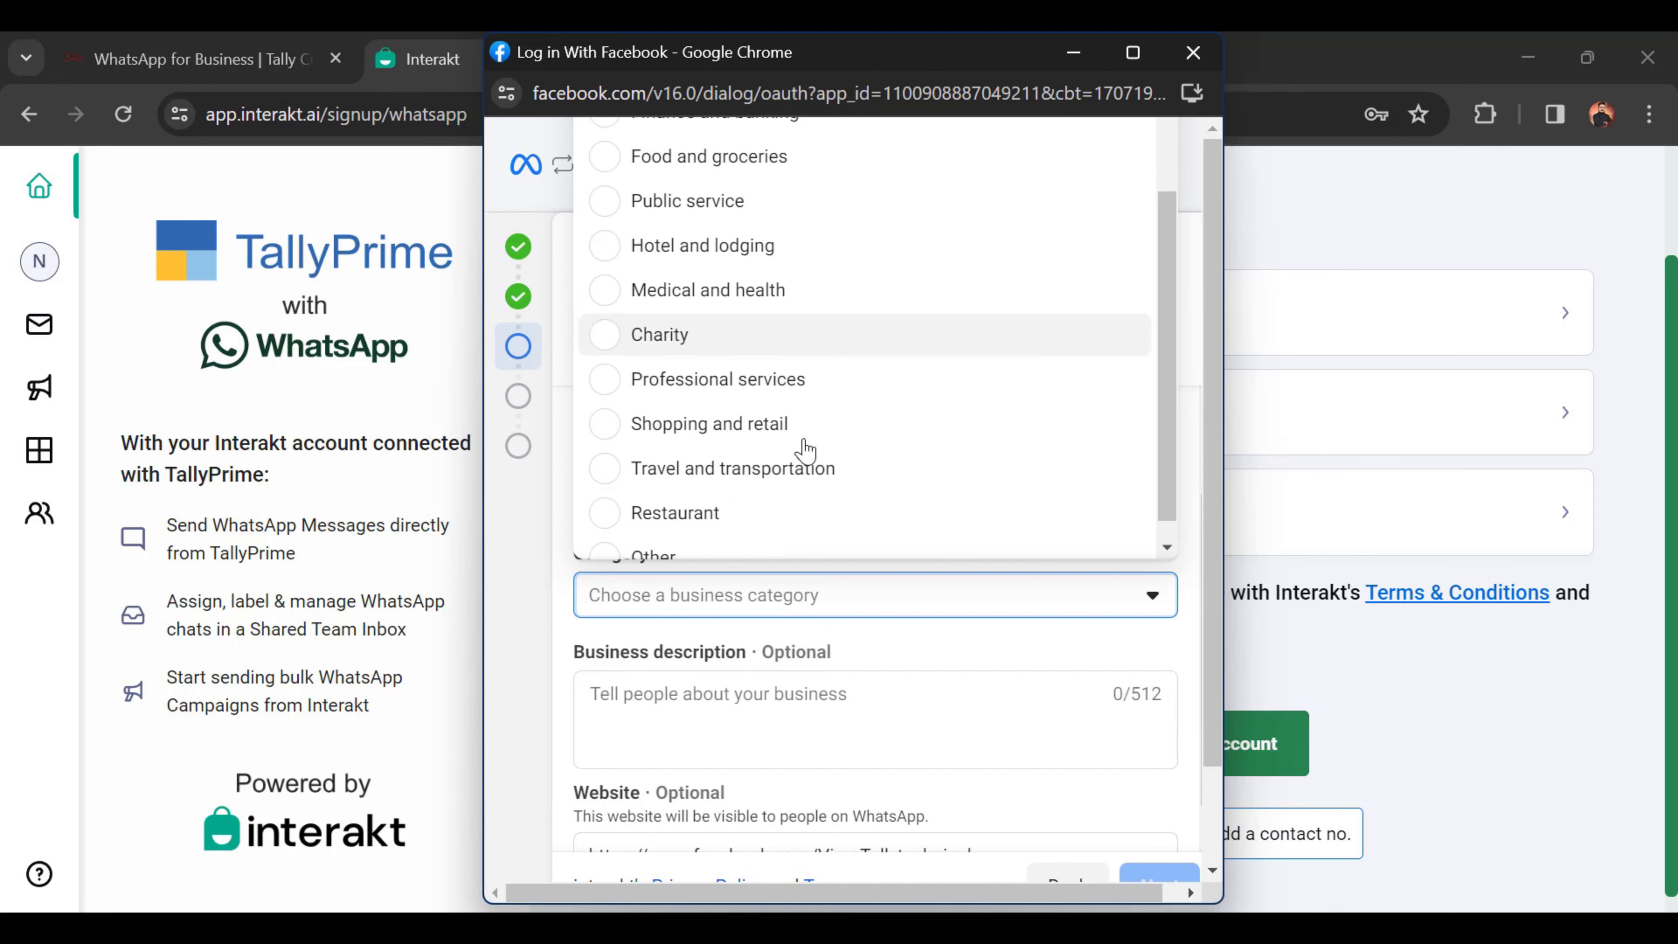
left_click(768, 358)
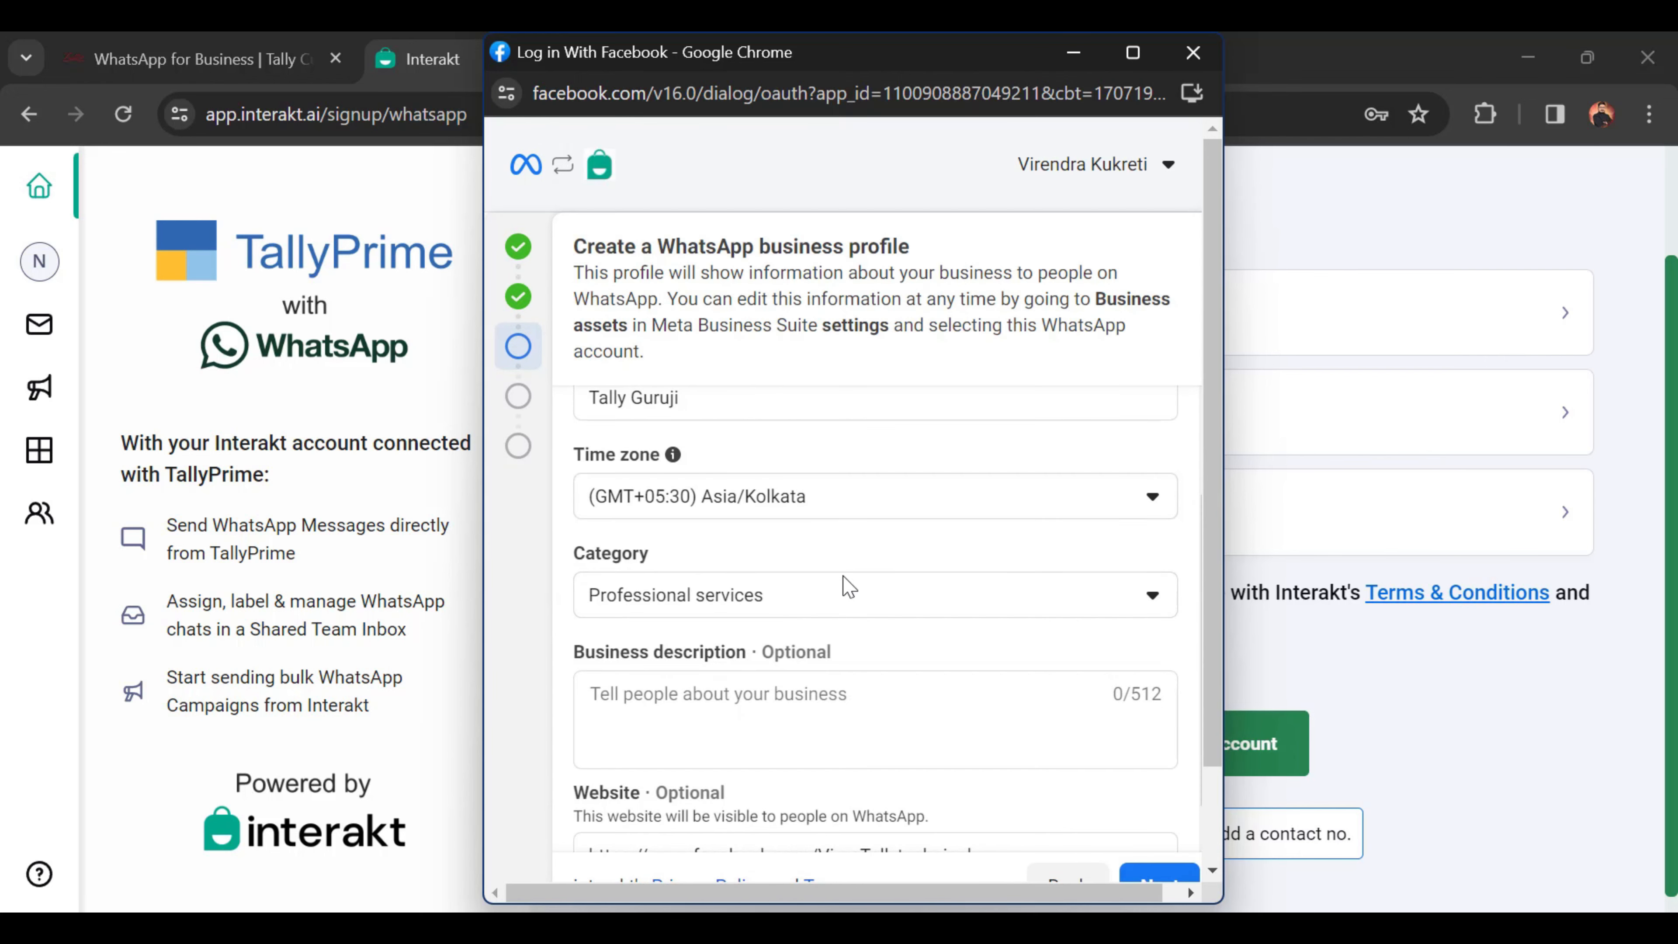
scroll(902, 654, "down", 1)
left_click(789, 665)
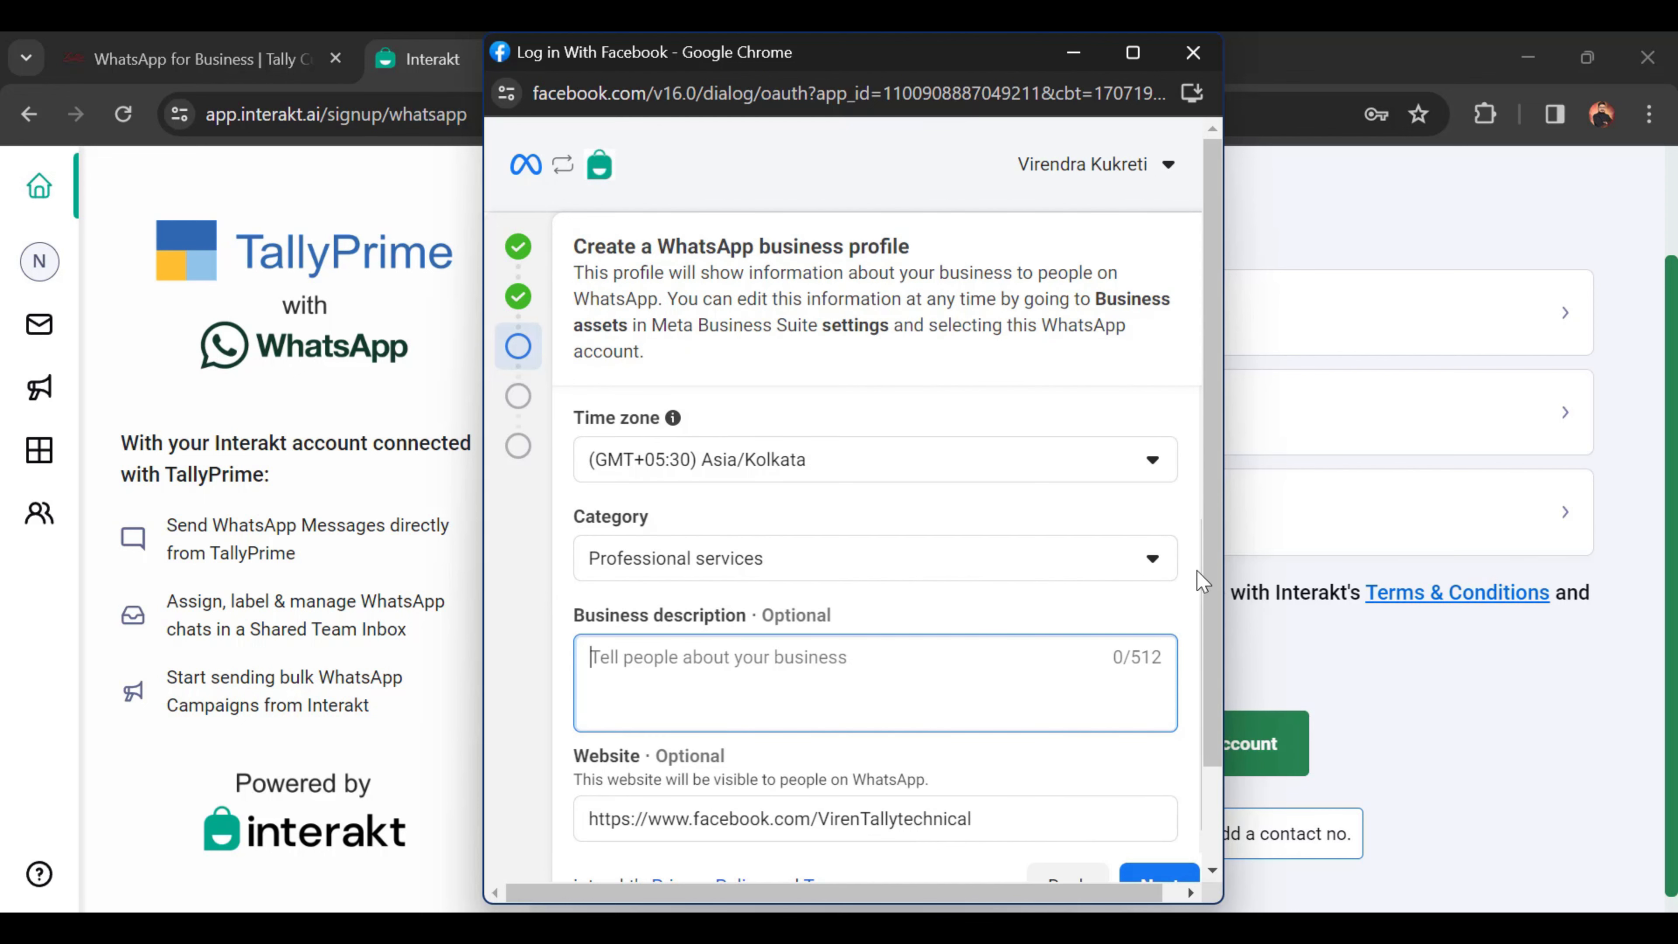
left_click_drag(1211, 557, 1199, 687)
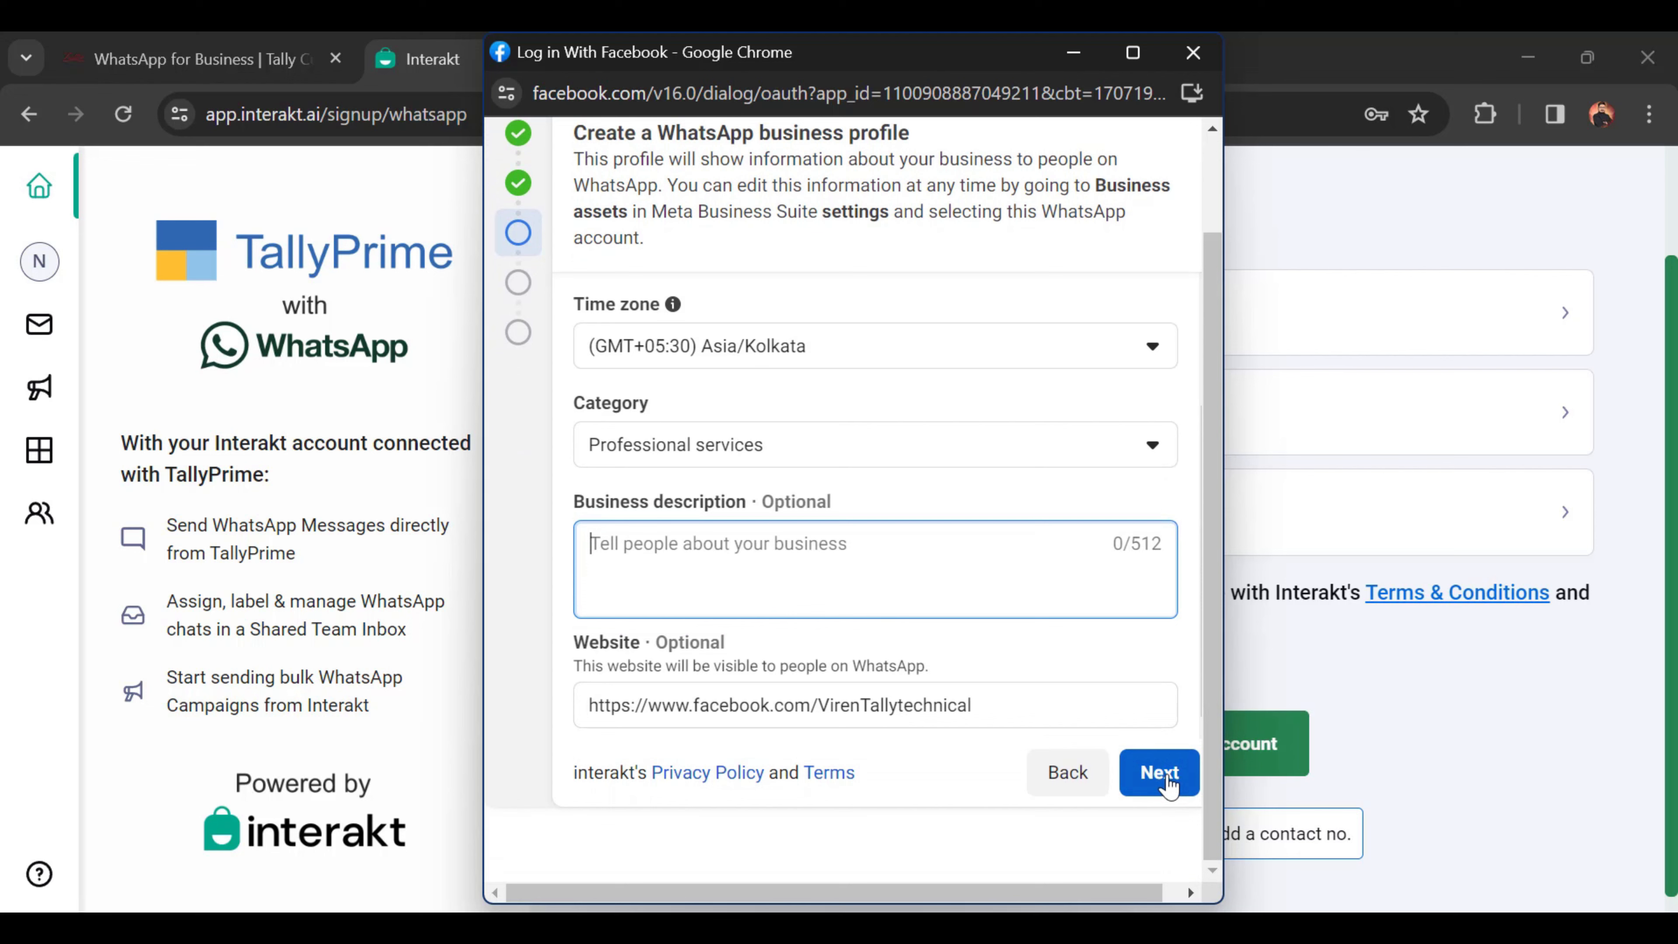
left_click(1161, 776)
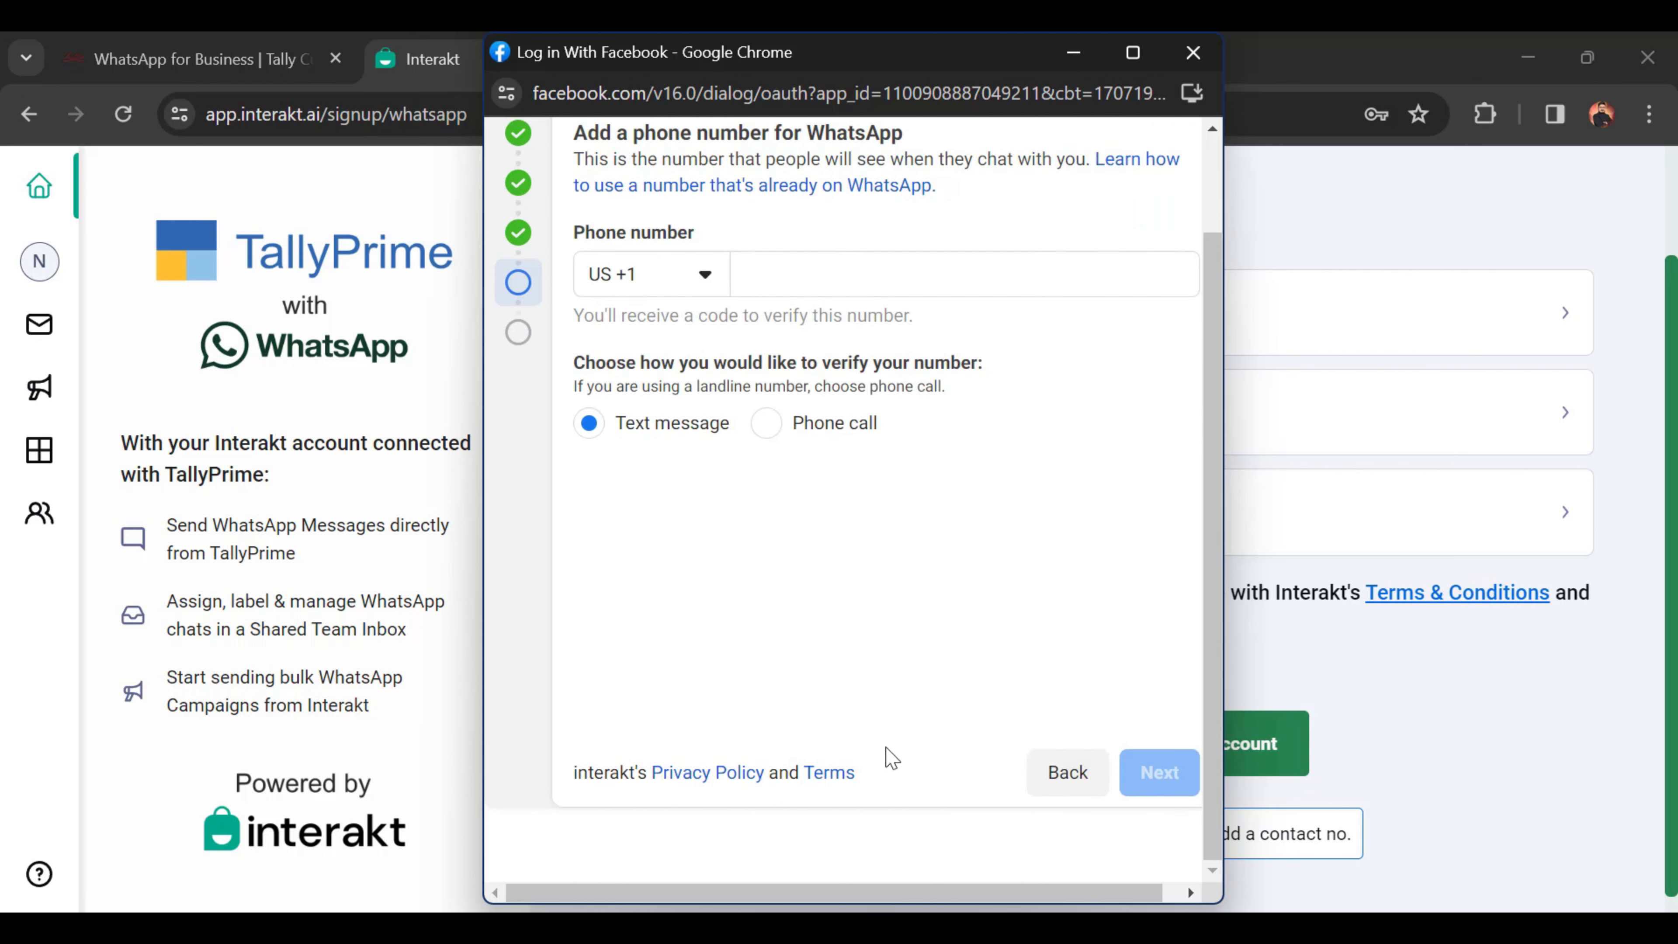
Step: Set the WhatsApp number's country code to IN +91
scroll(846, 559, "up", 2)
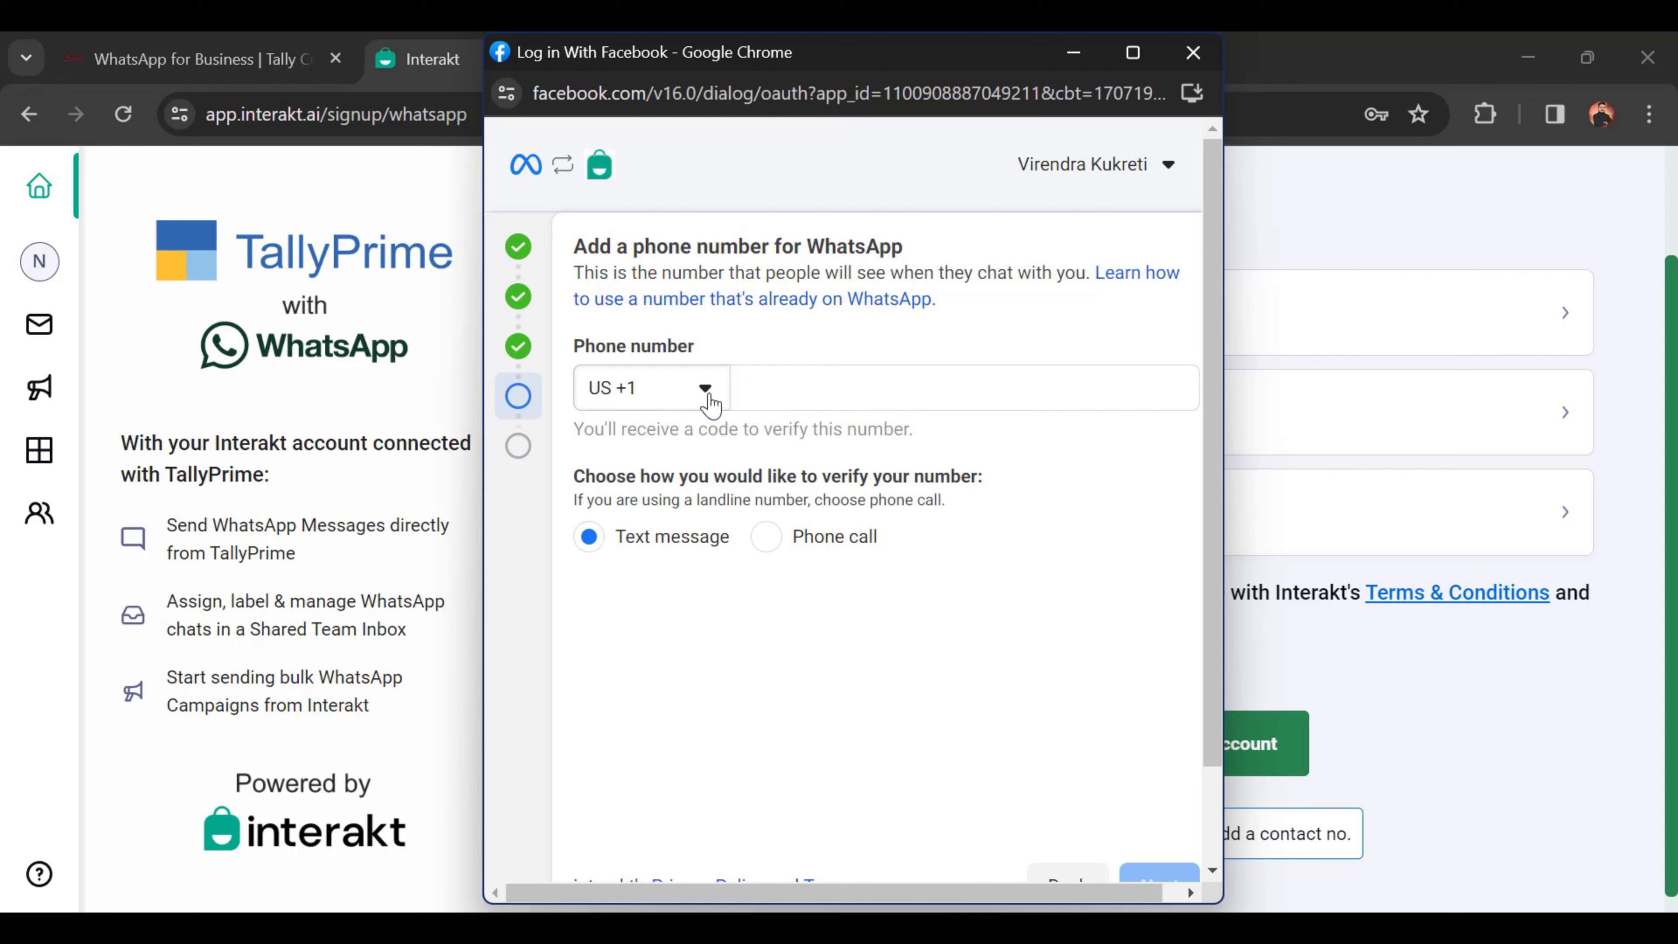
left_click_drag(779, 393, 768, 424)
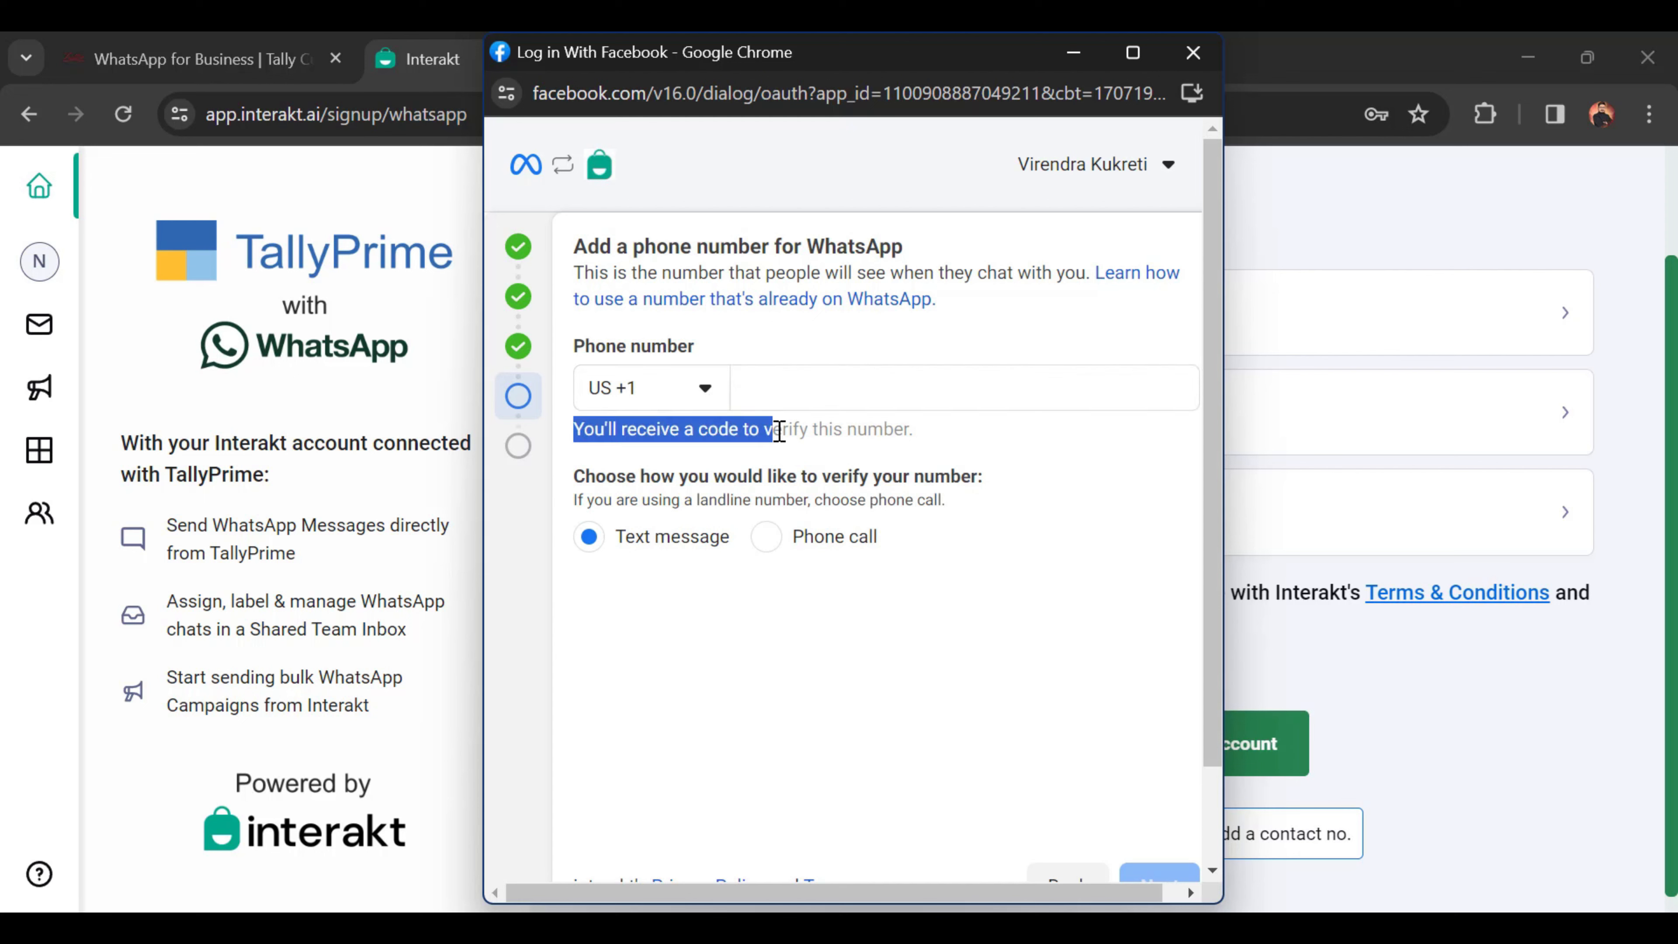
left_click(838, 388)
left_click(706, 390)
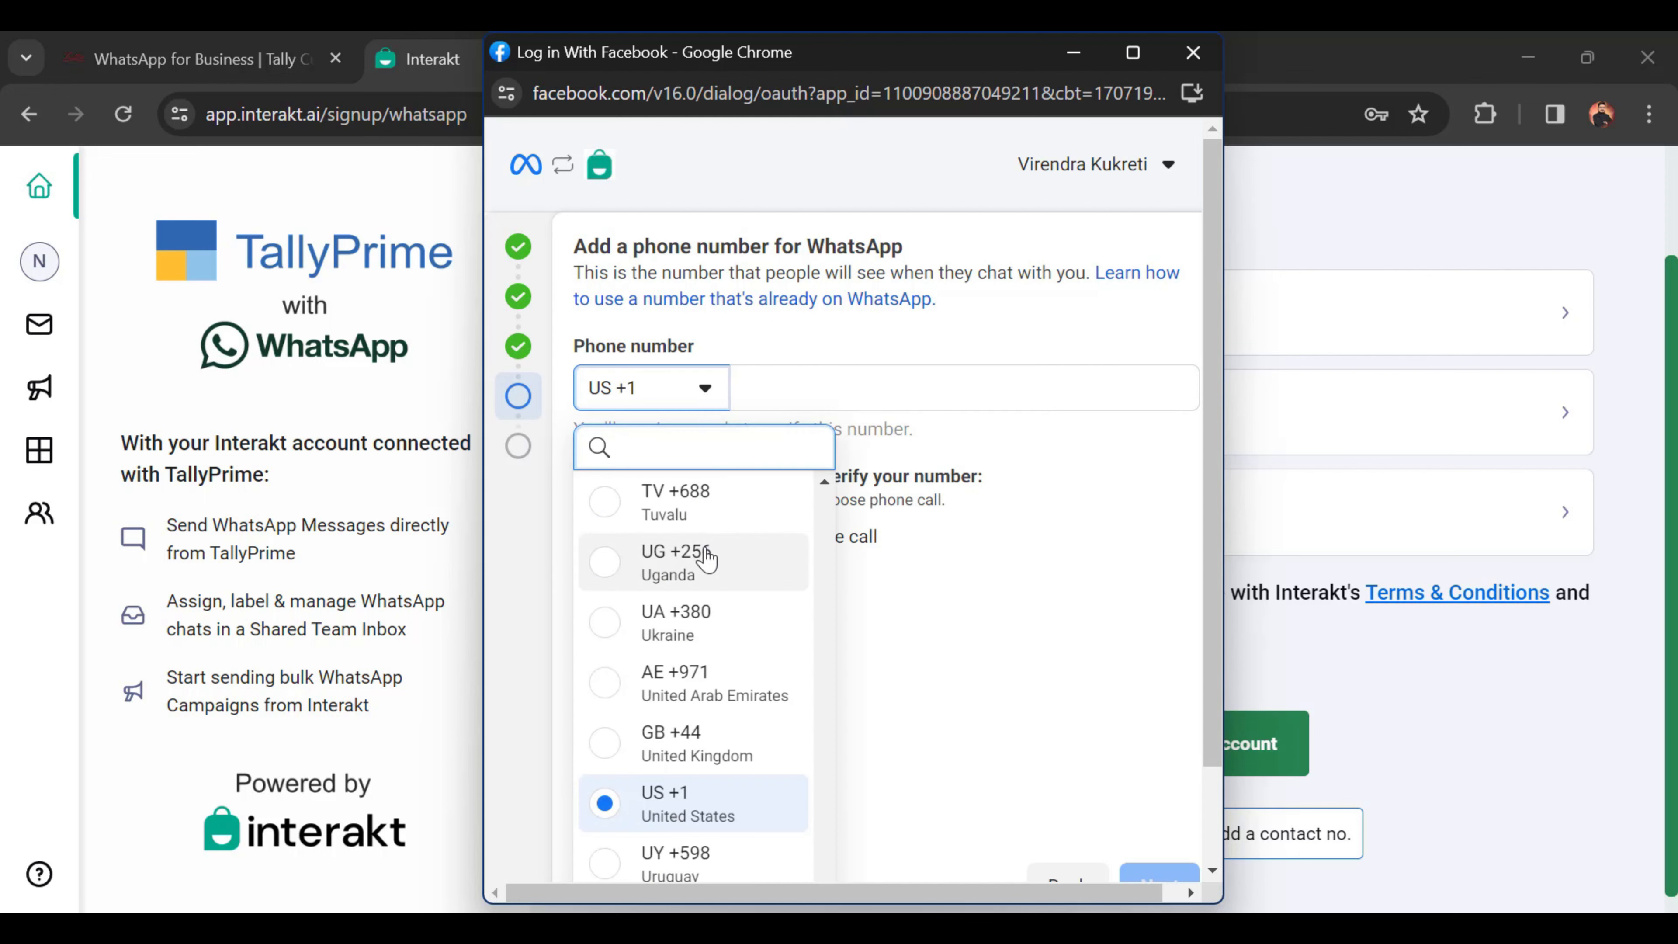
type("9")
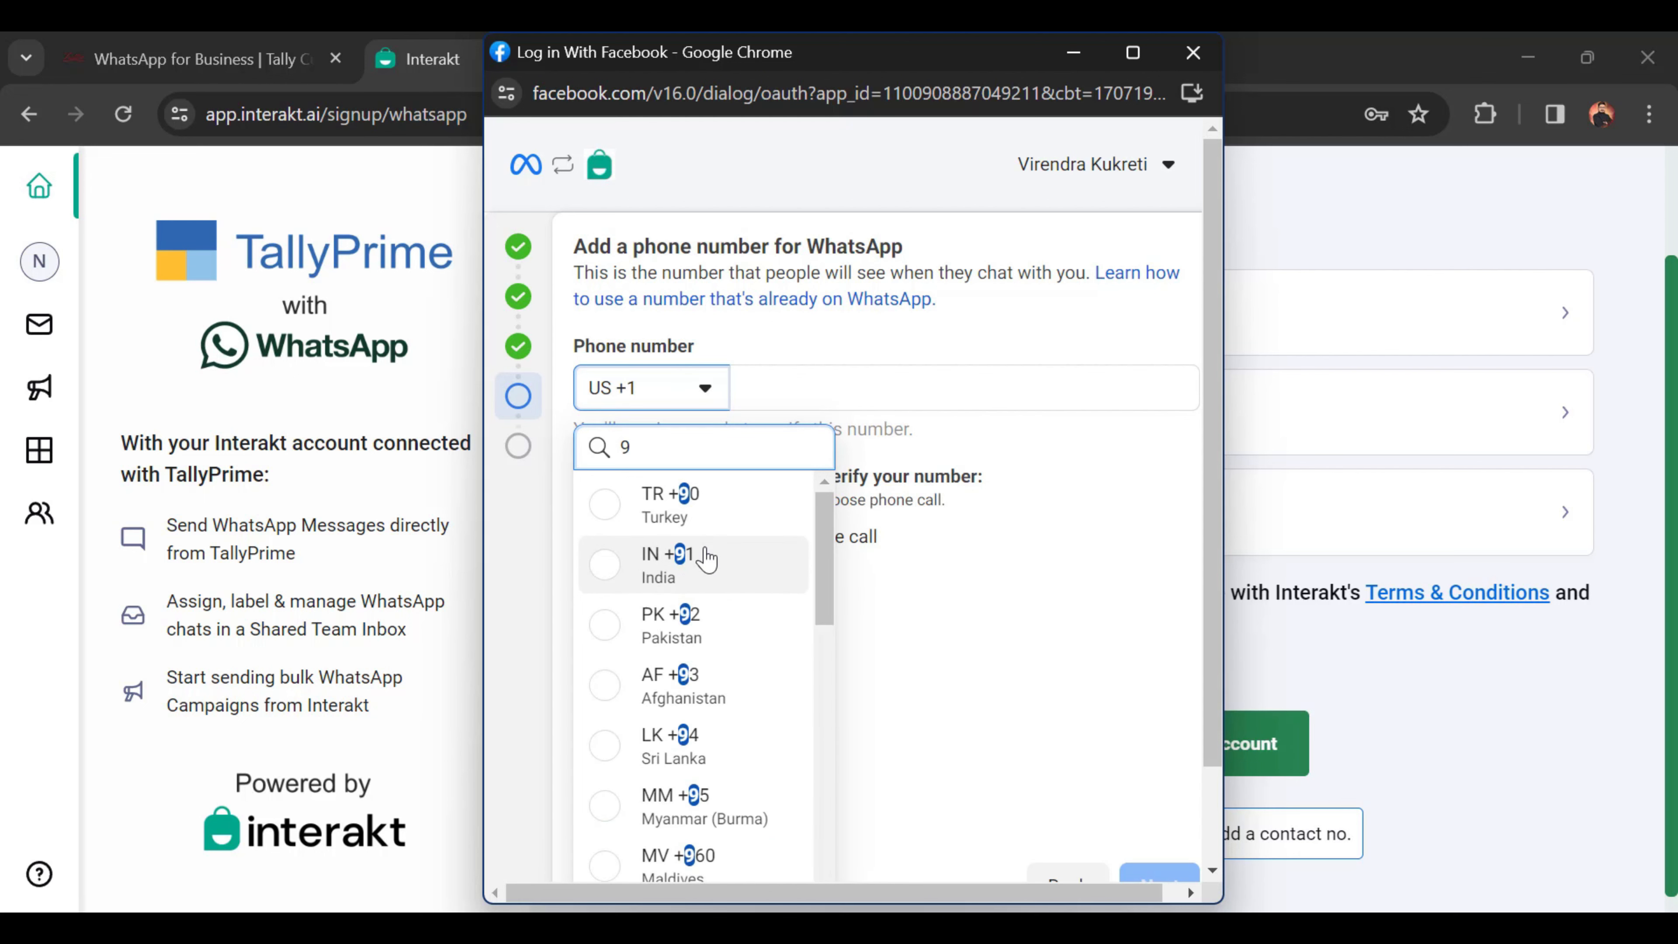
type("1")
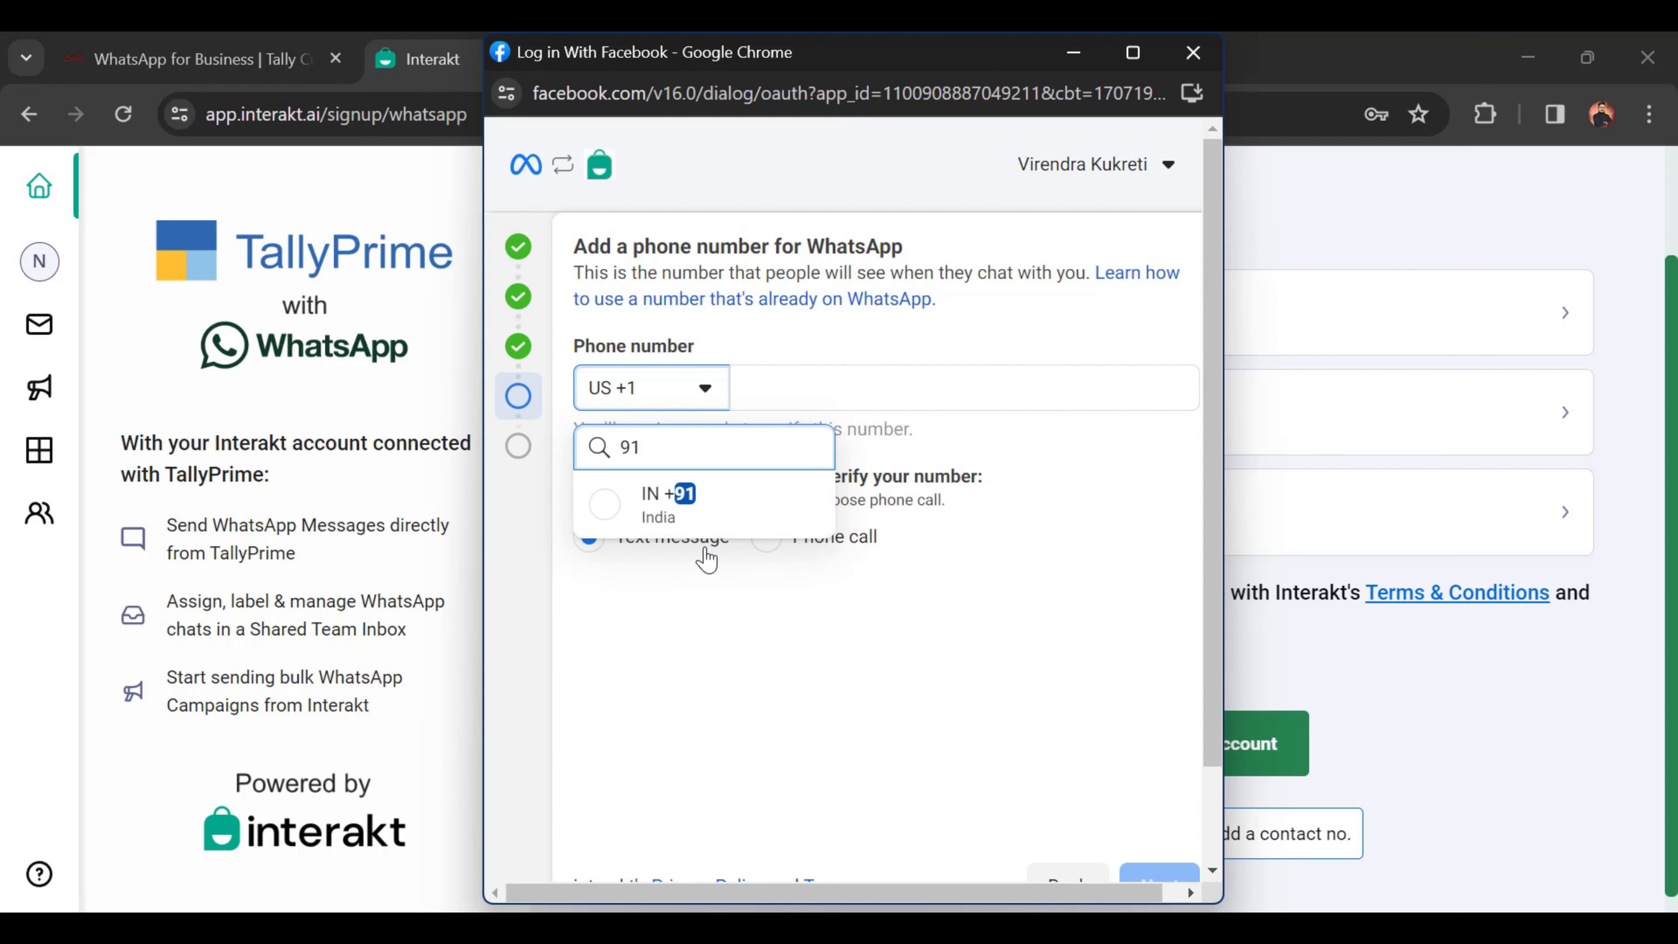
left_click(589, 506)
Step: Choose phone-call verification and close the Facebook sign-in window
left_click(790, 389)
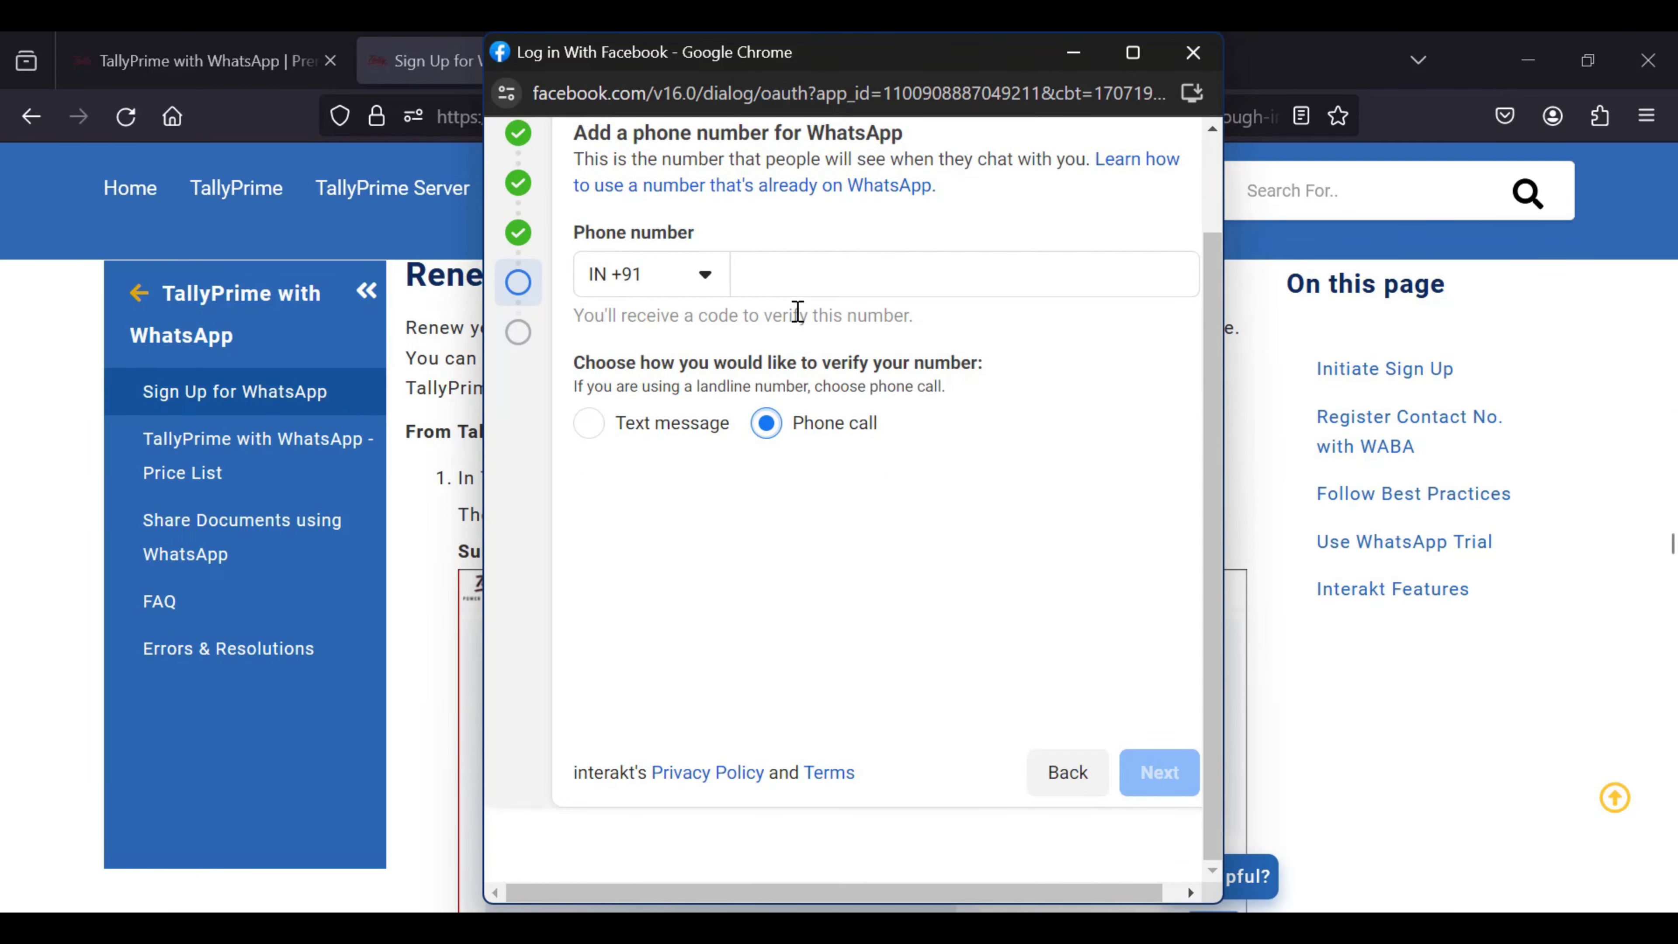
left_click(795, 285)
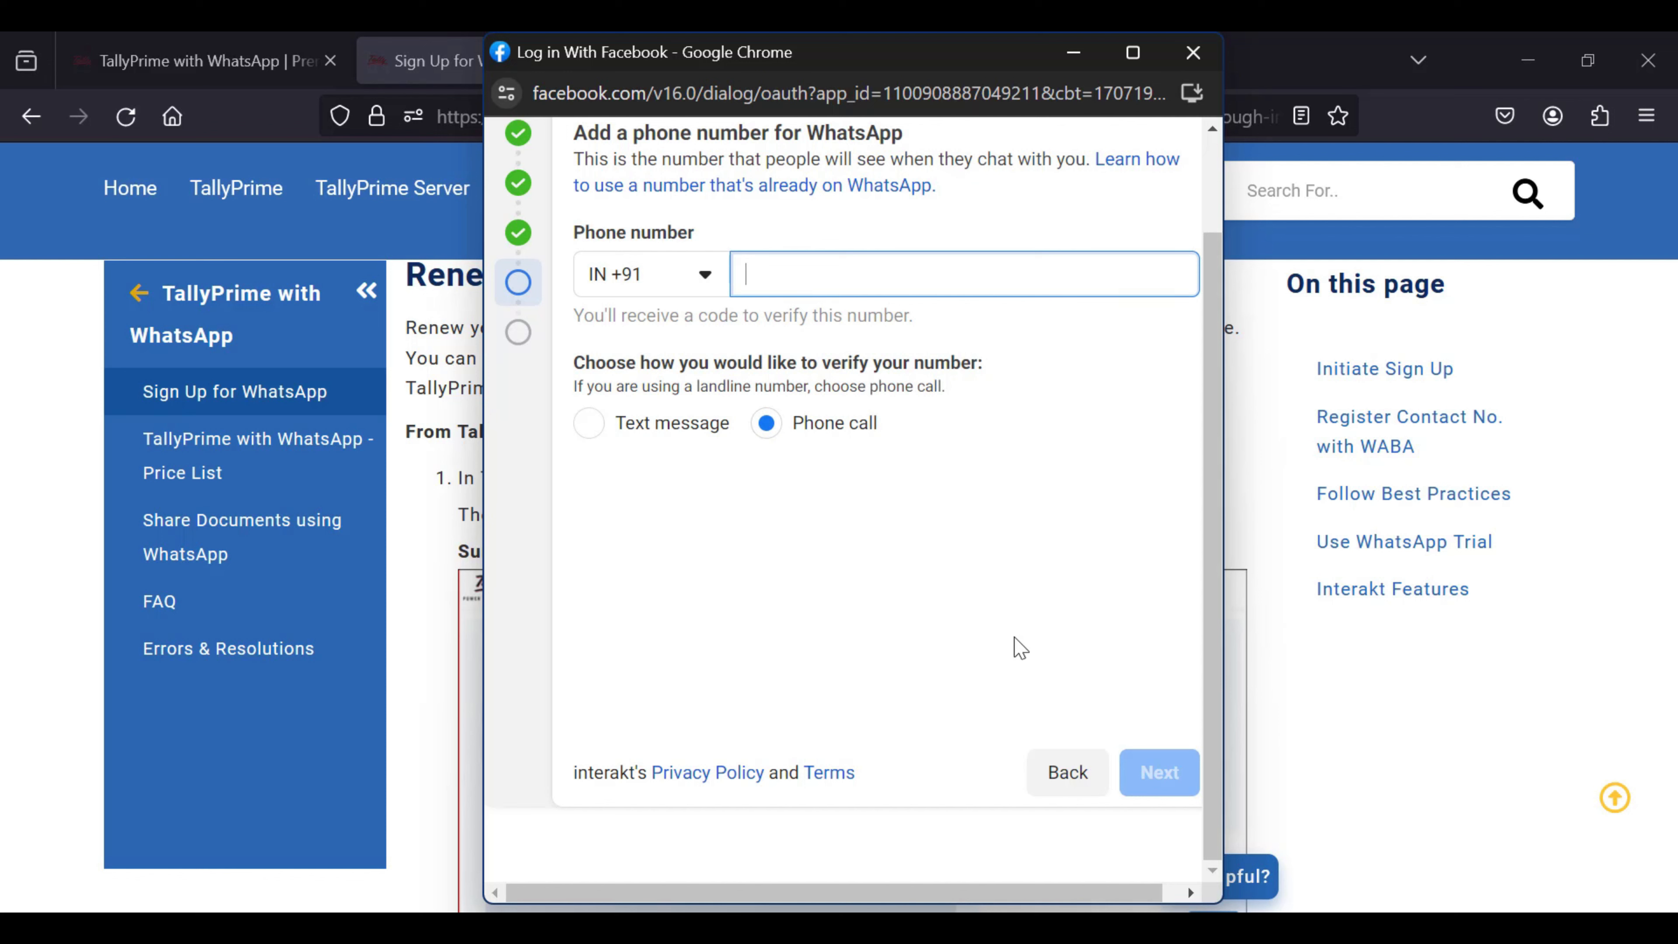
left_click(1197, 59)
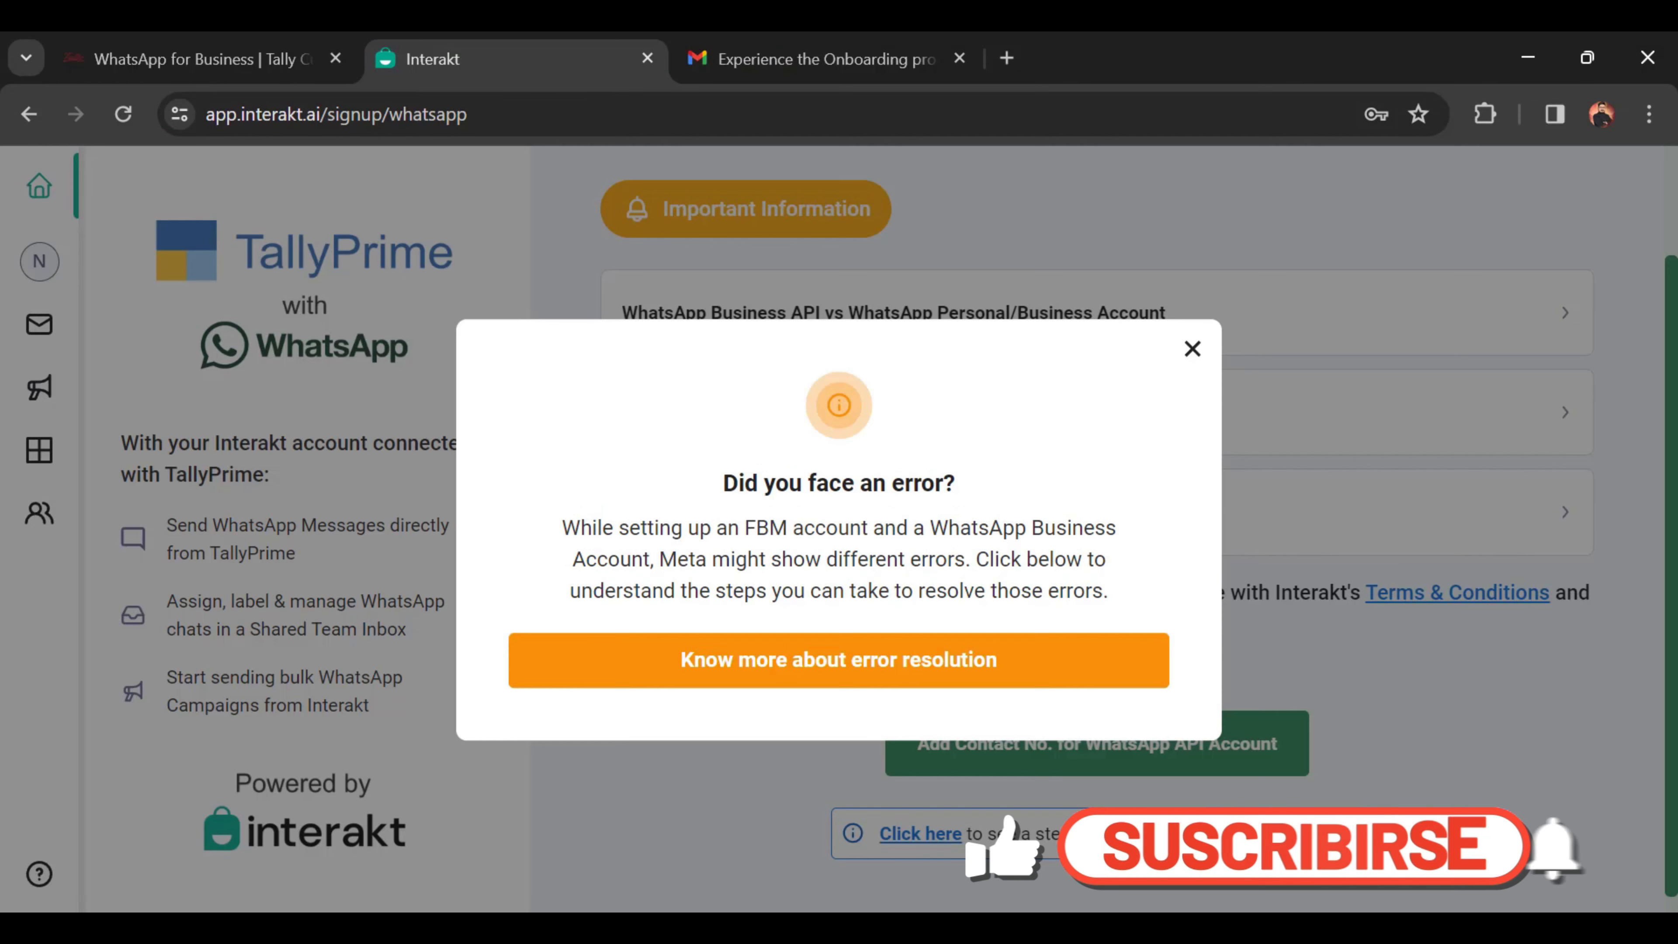
Step: Close the 'Did you face an error?' notice with its X
left_click(1192, 350)
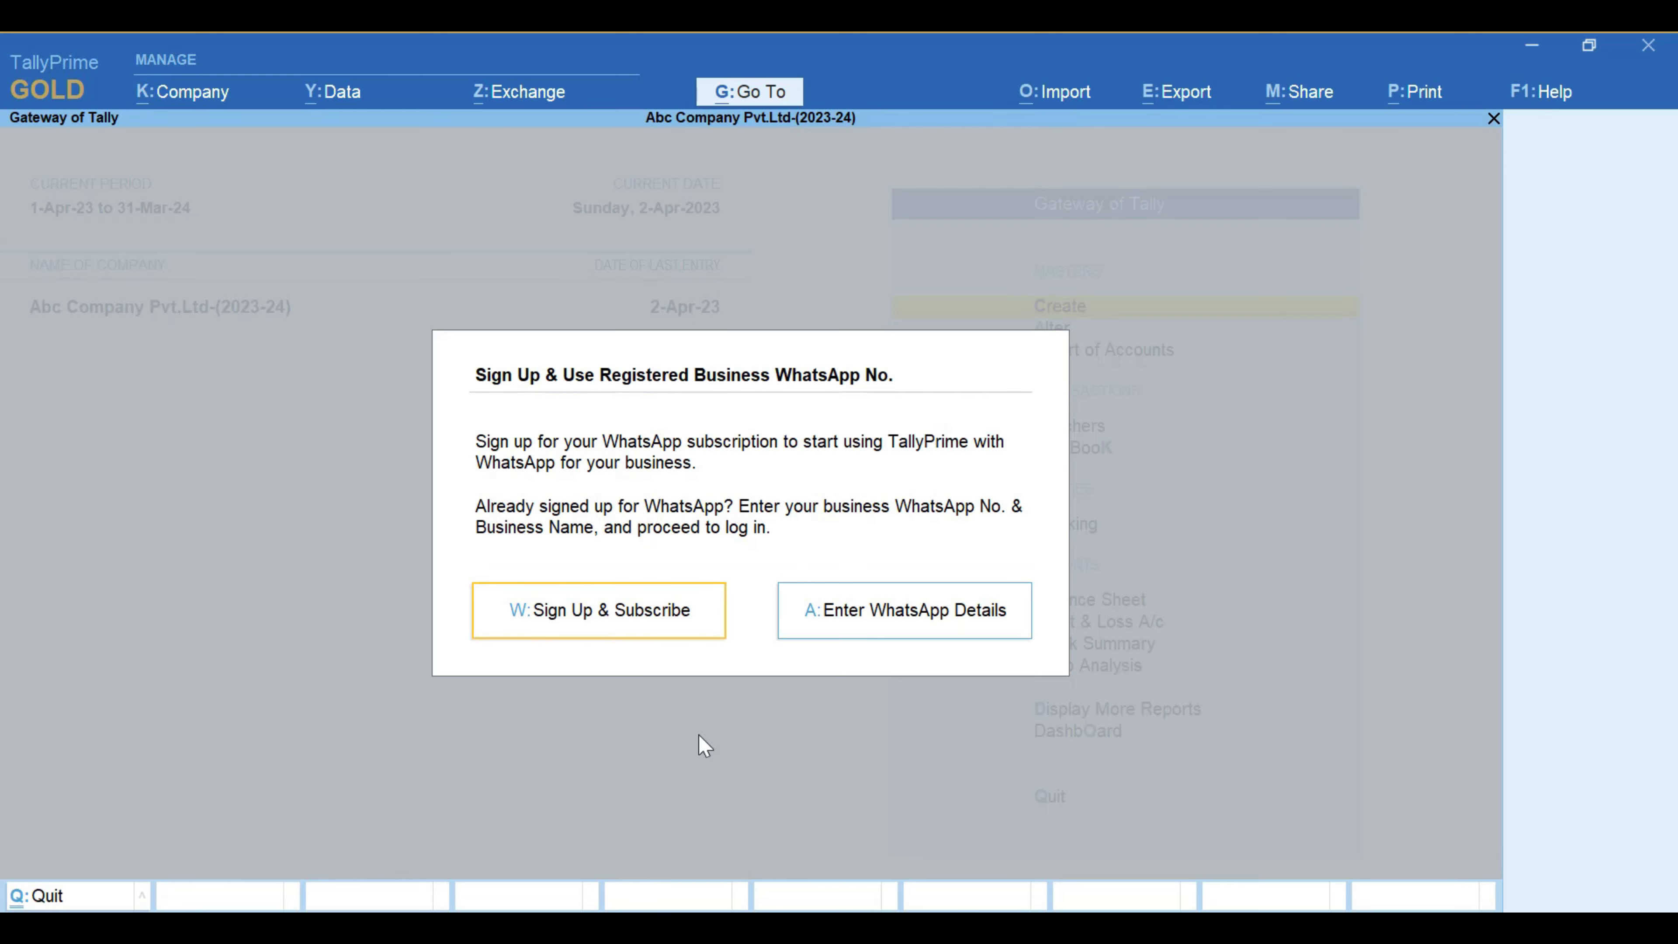
Step: Dismiss the sign-up prompt and choose Share > Manage > Recharge Wallet in TallyPrime
key("Escape")
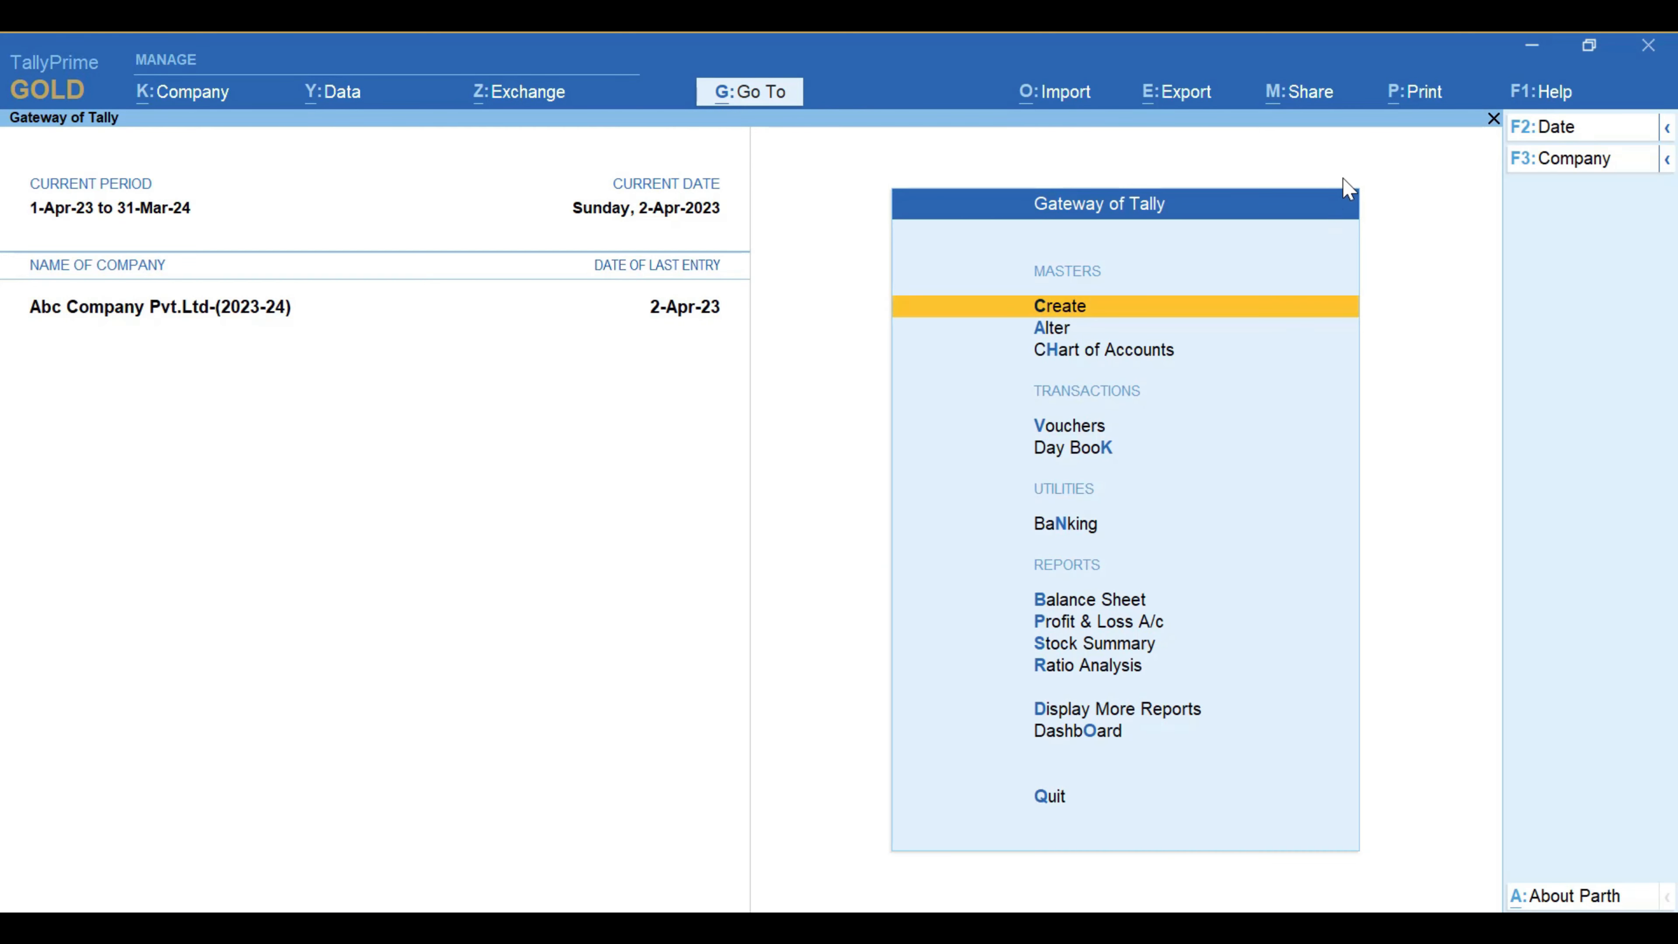
left_click(1318, 99)
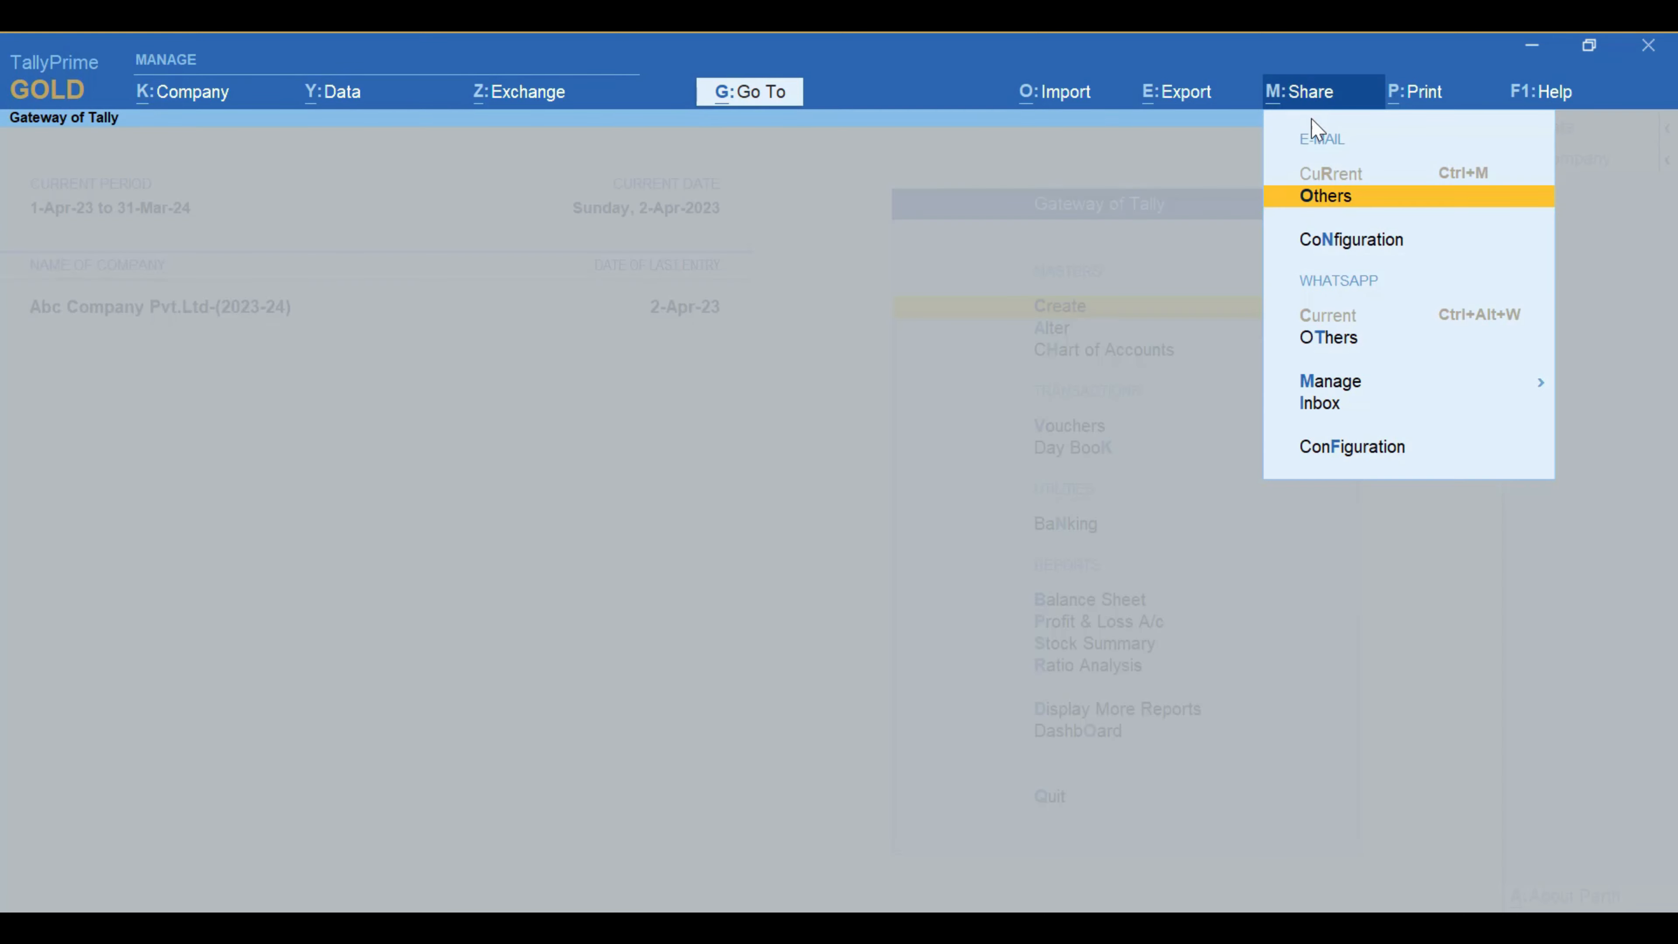
left_click(1336, 384)
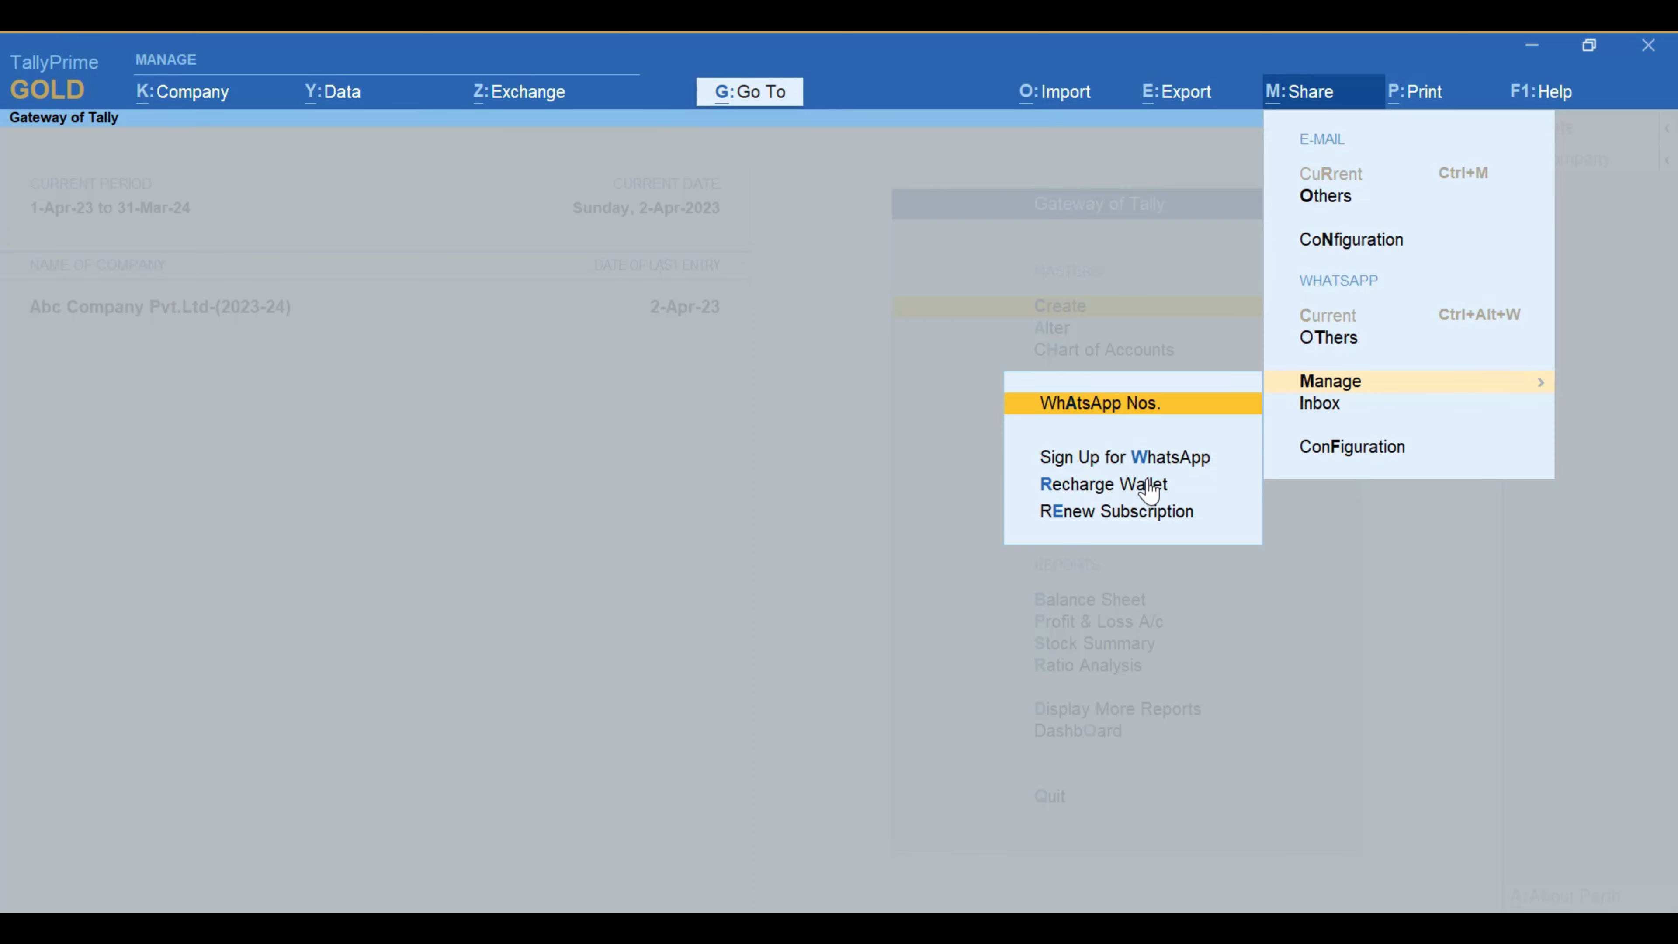
left_click(1098, 494)
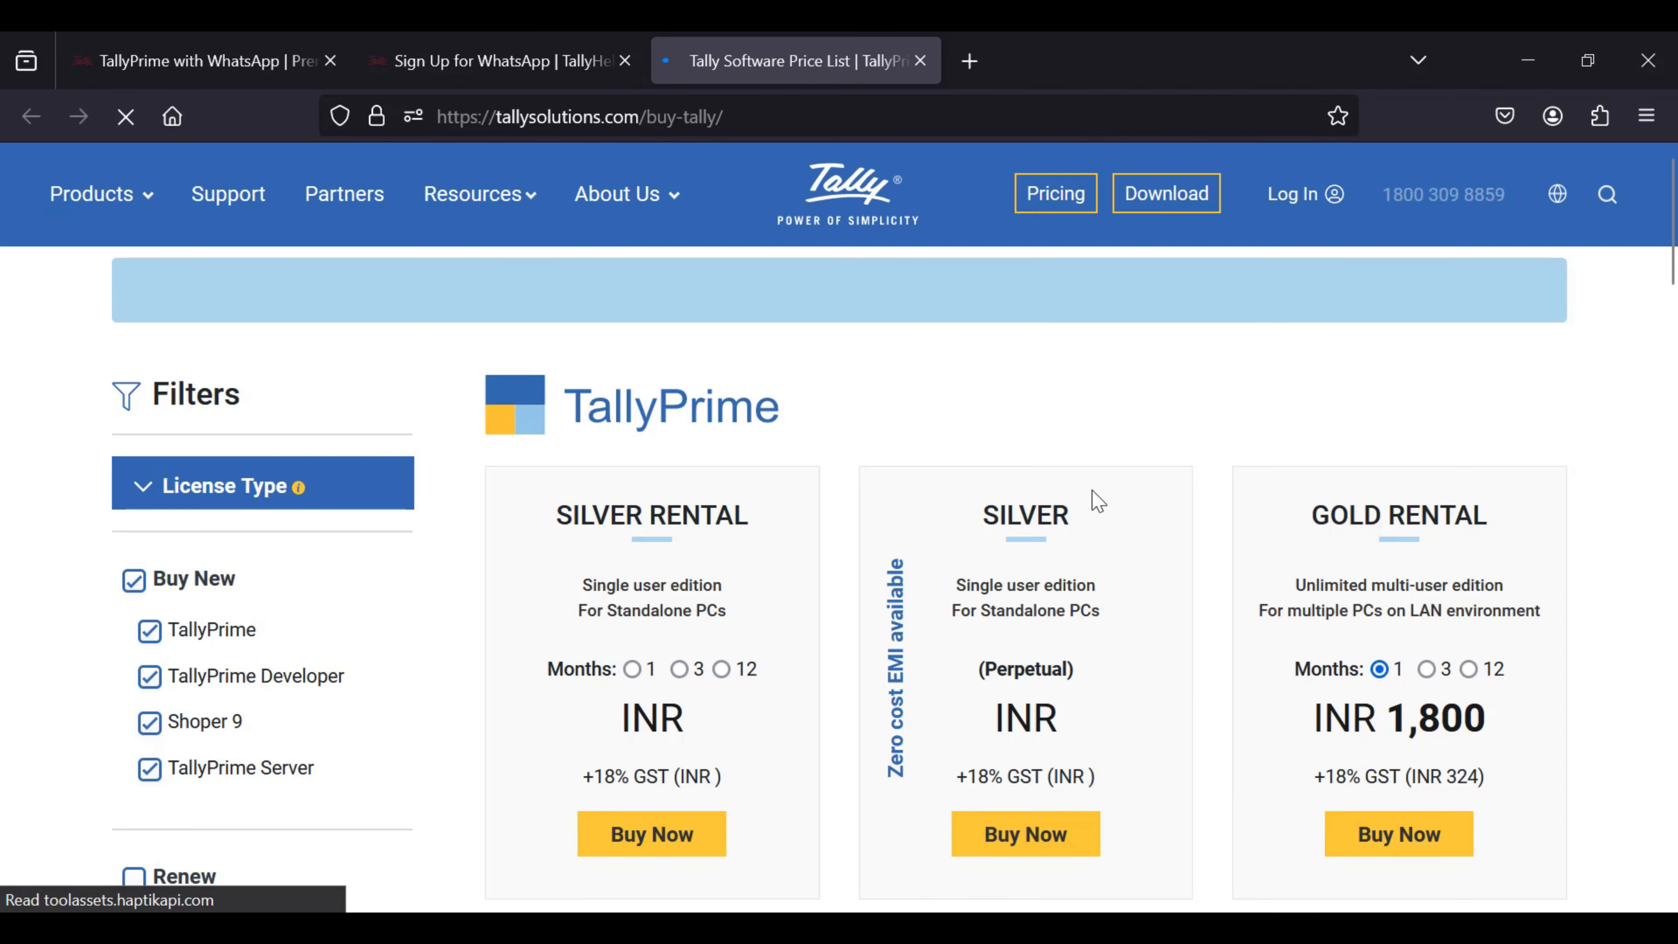
Step: Filter the price list to WhatsApp and buy the INR 675 Recharge Wallet top-up
scroll(858, 611, "down", 2)
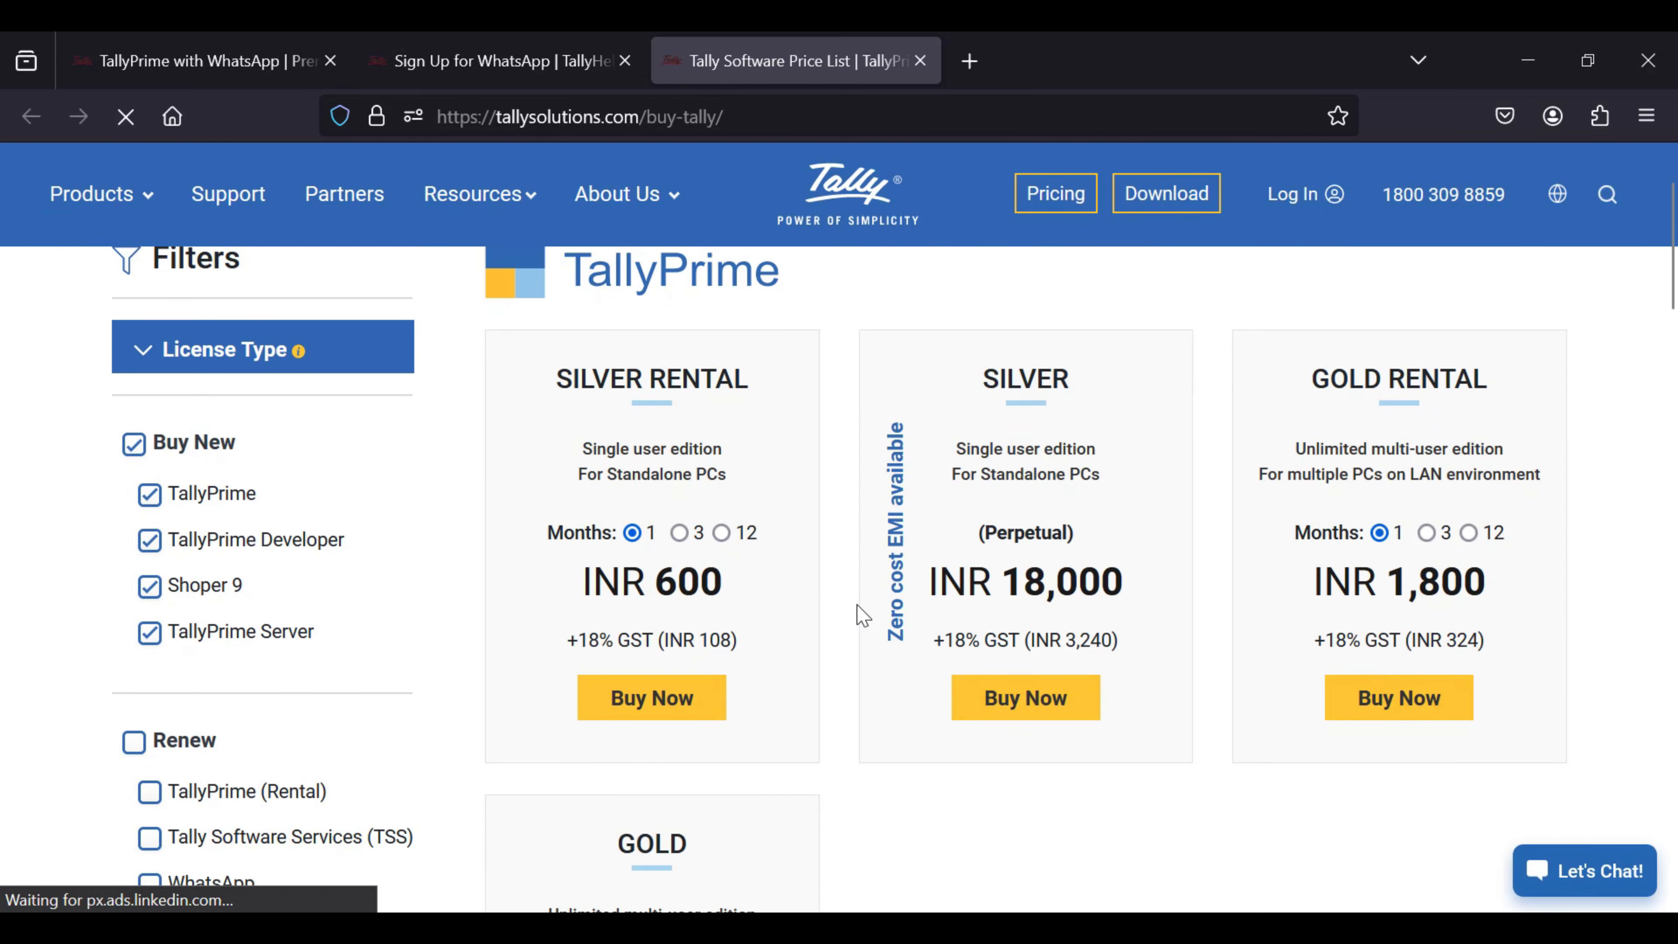
scroll(807, 634, "down", 4)
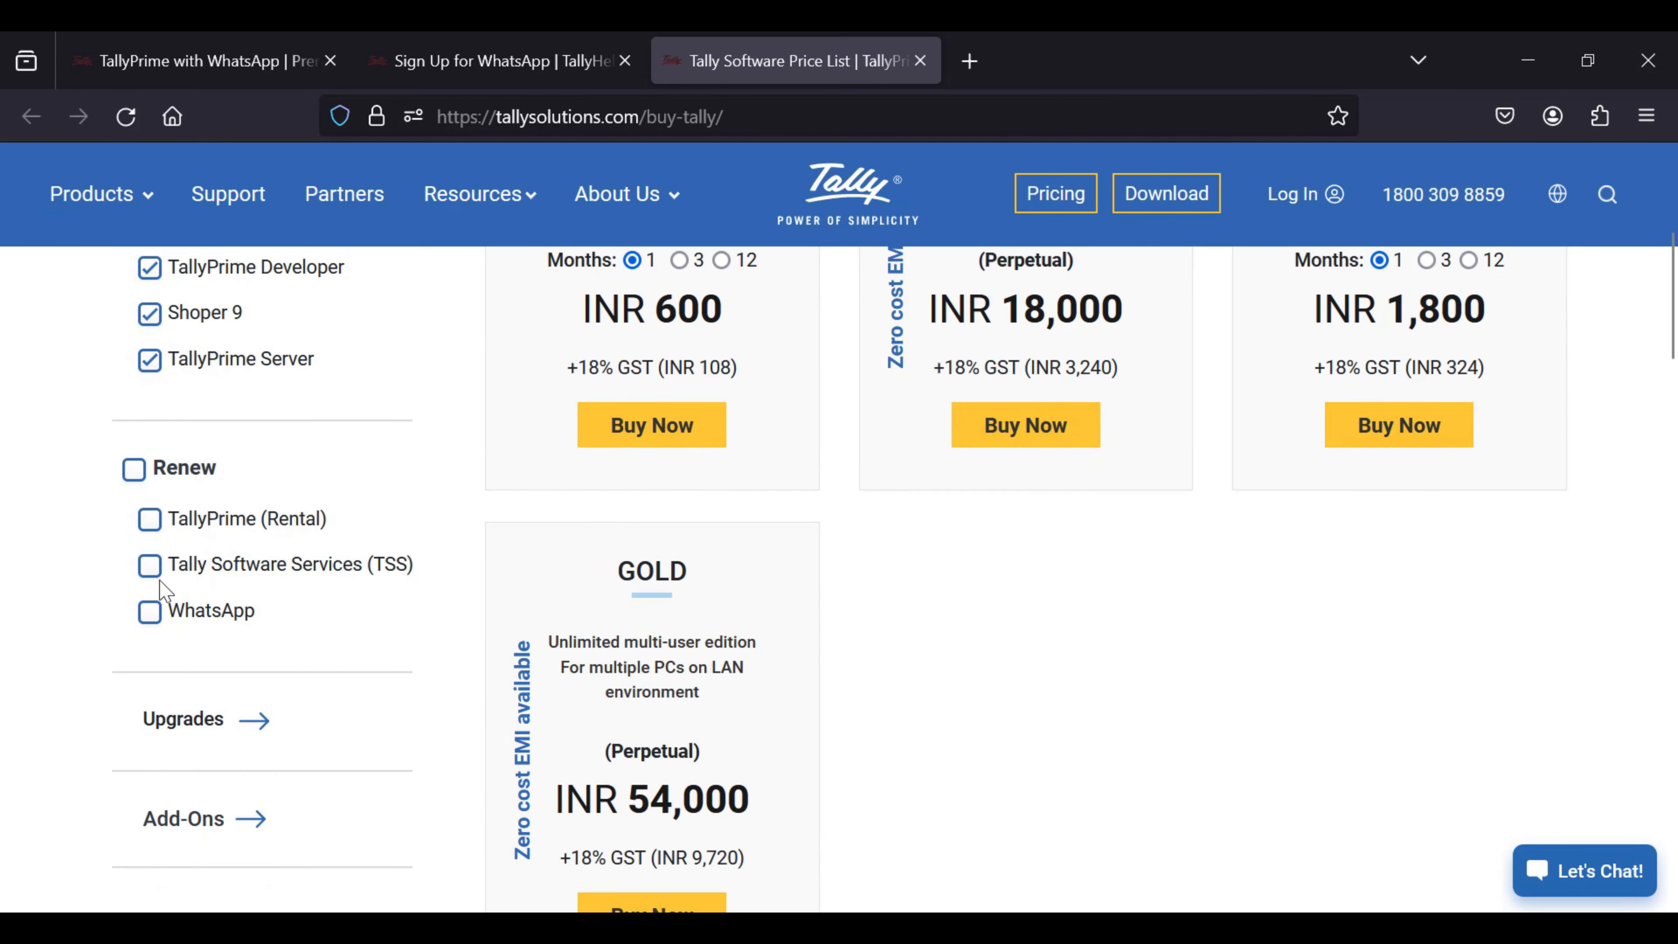
left_click(154, 618)
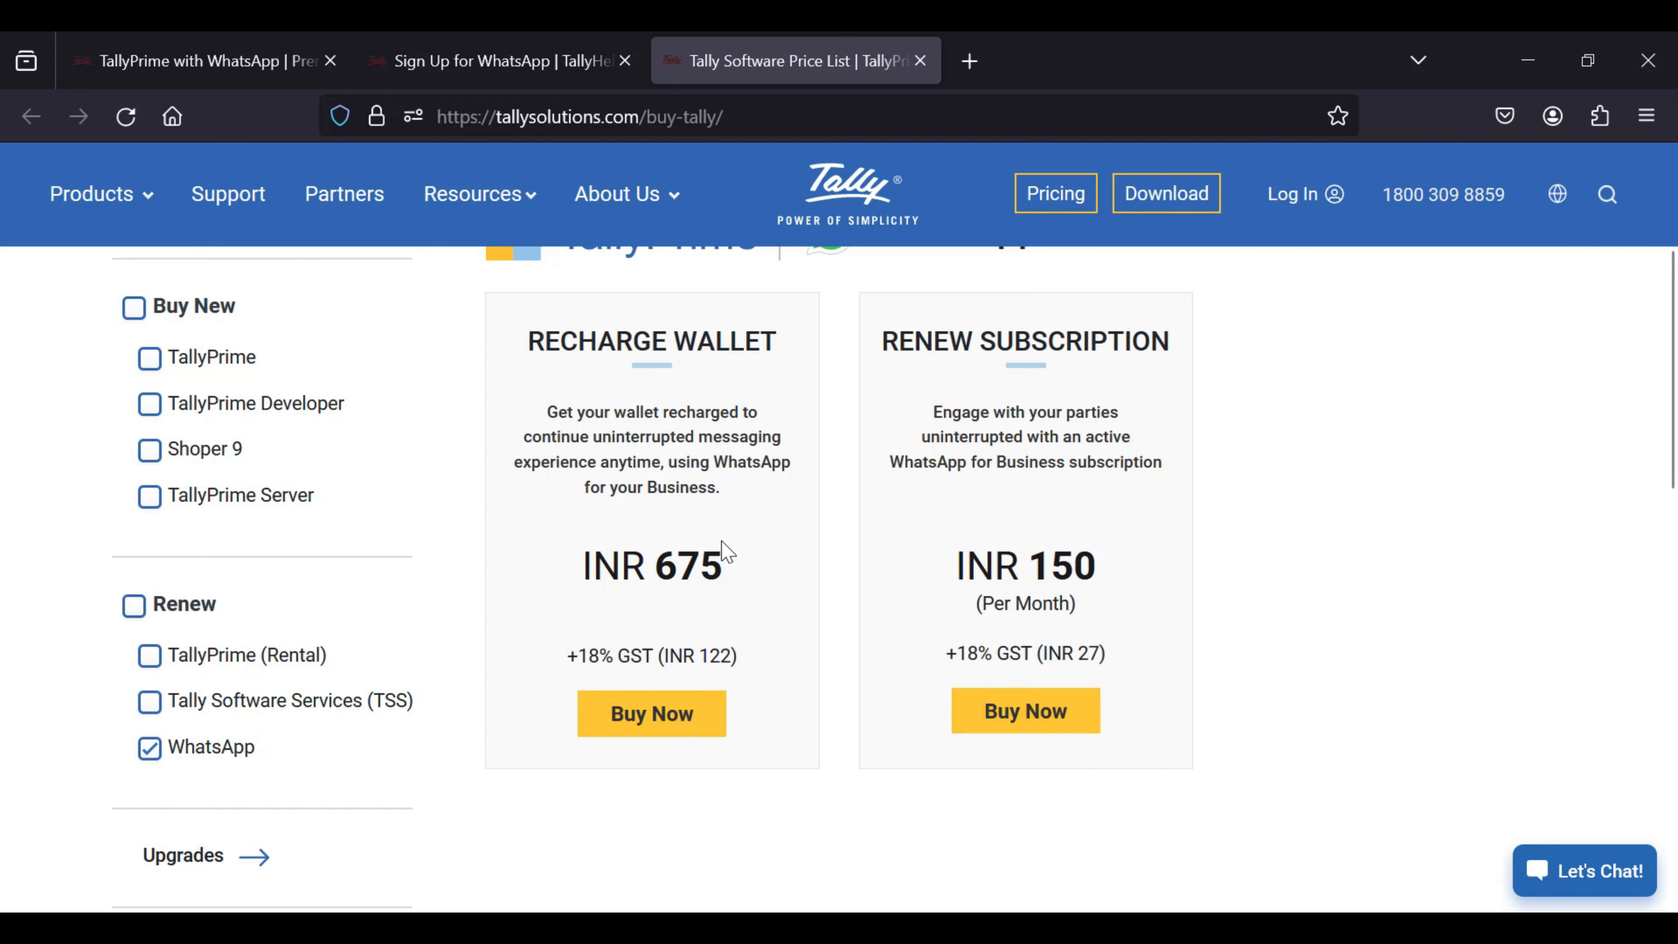
scroll(720, 549, "up", 2)
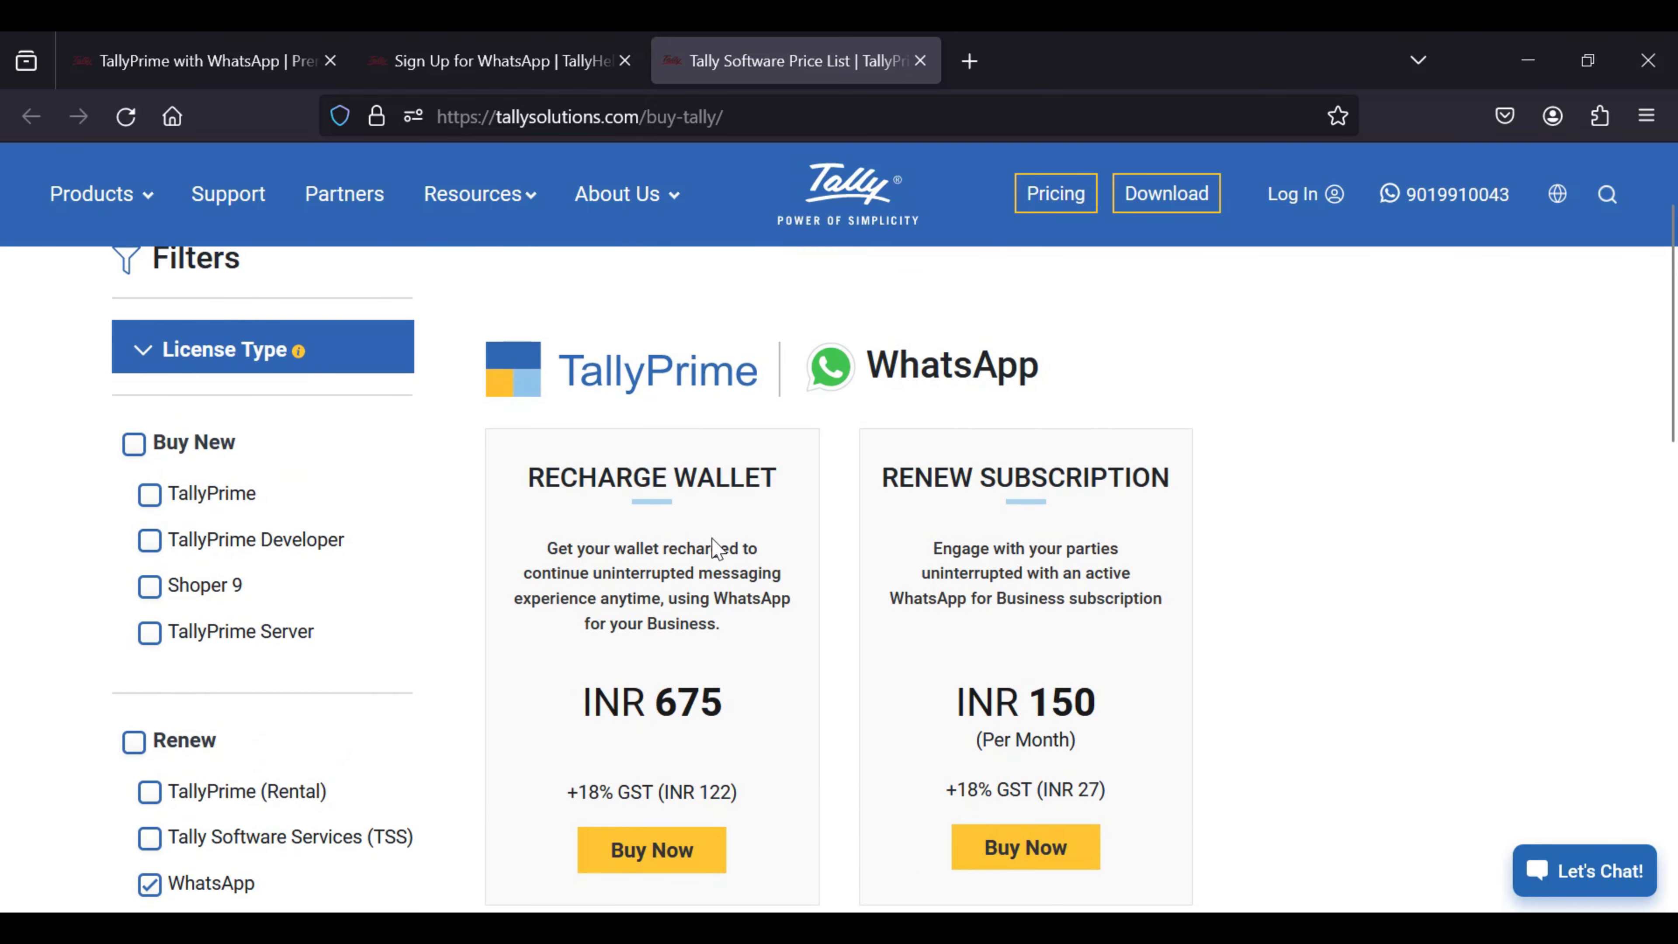
left_click(651, 862)
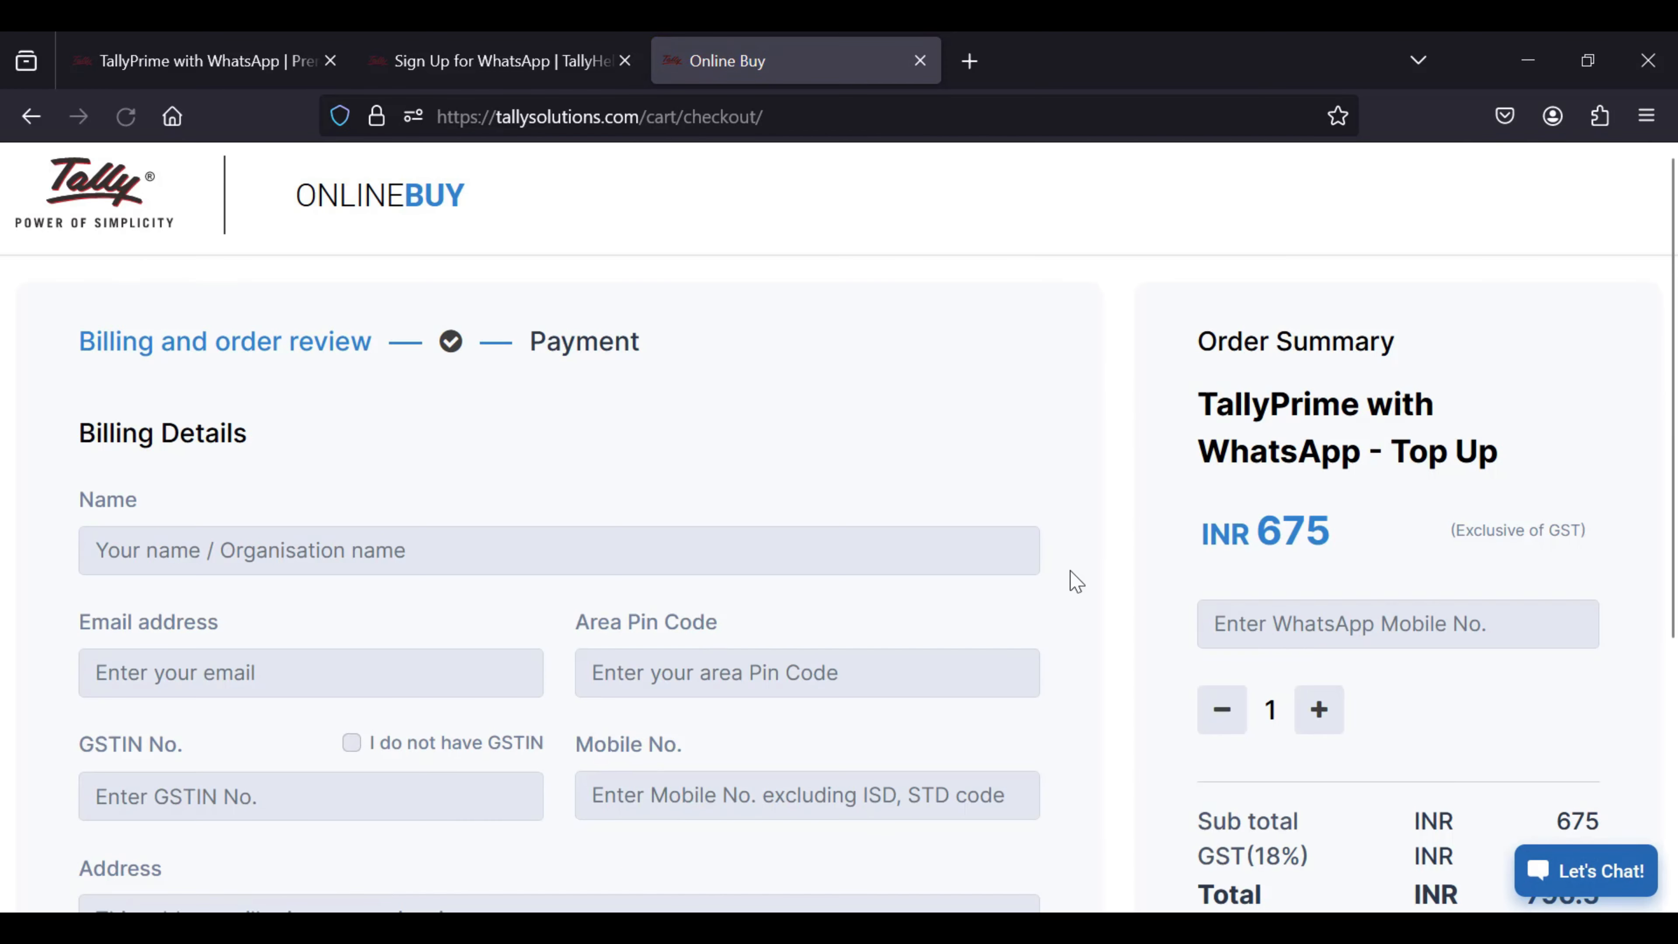
Step: Scroll through the TallyPrime with WhatsApp - Top Up checkout (INR 796.5 total), then switch back to TallyPrime
scroll(1071, 581, "down", 2)
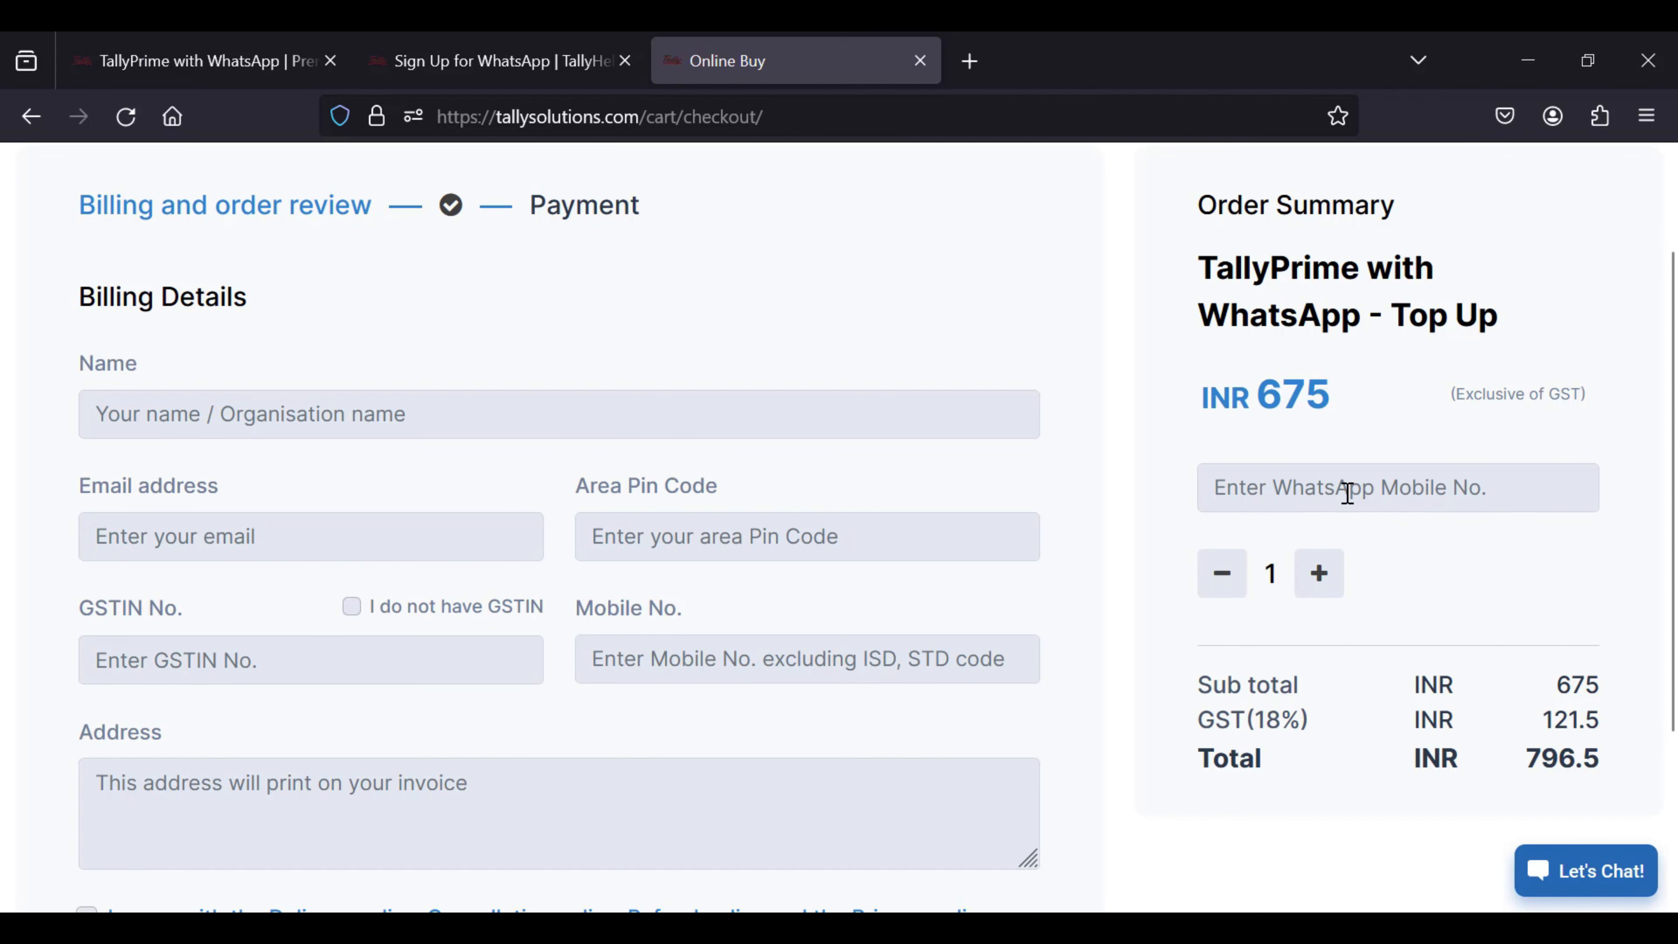
scroll(974, 518, "down", 2)
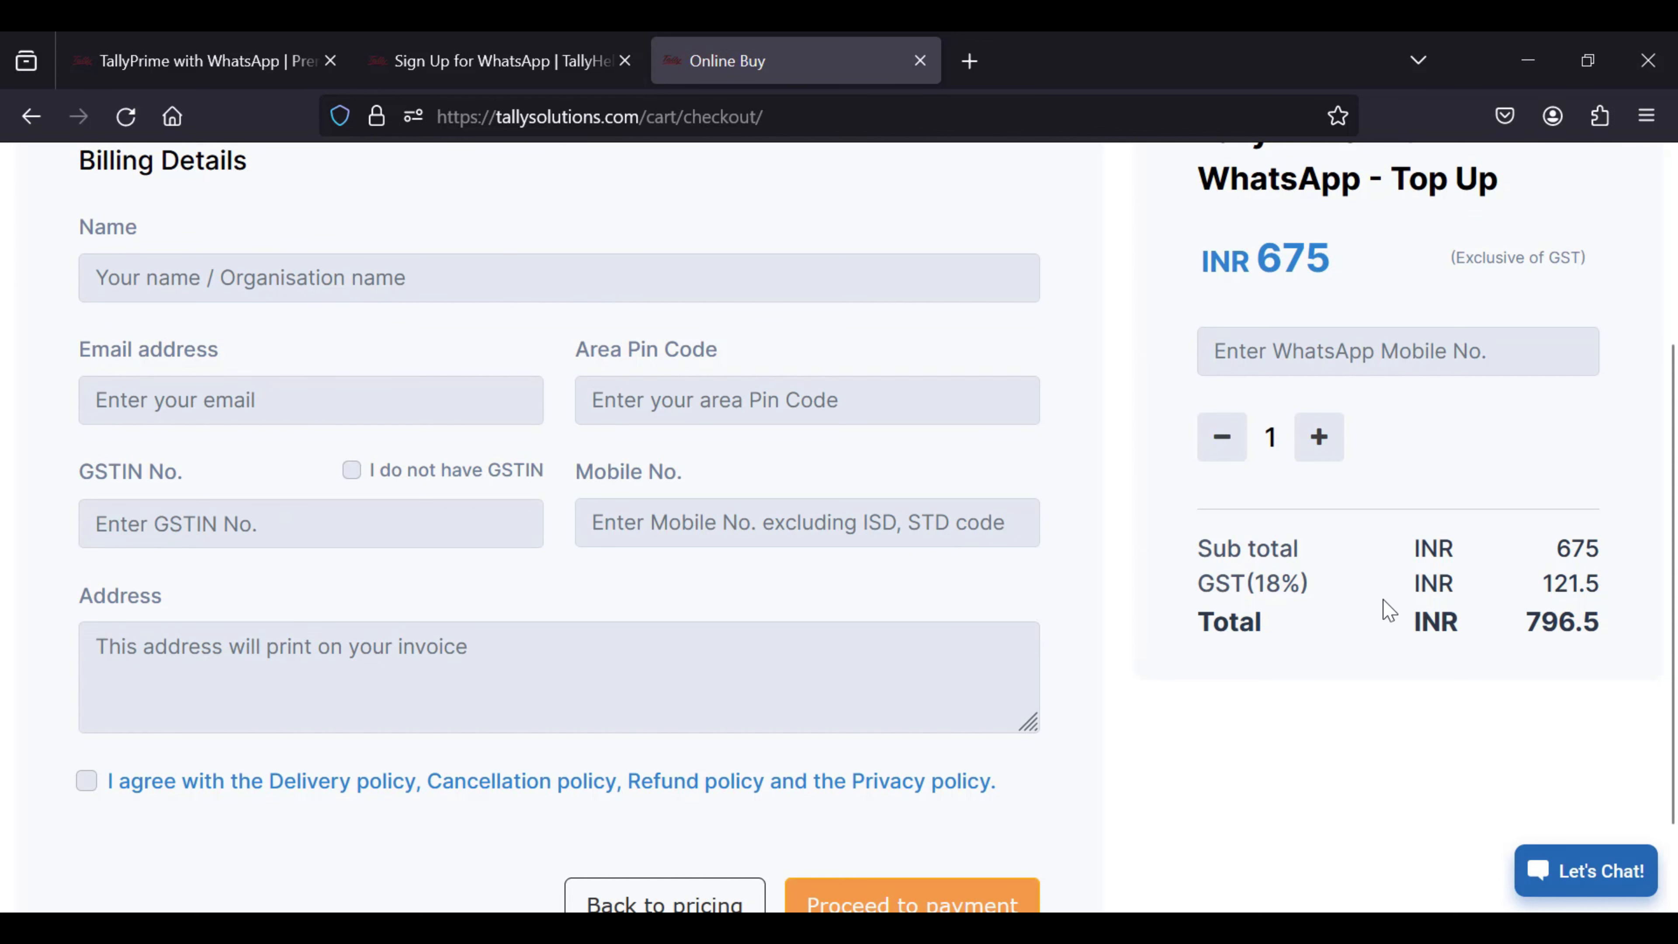
scroll(1389, 610, "up", 2)
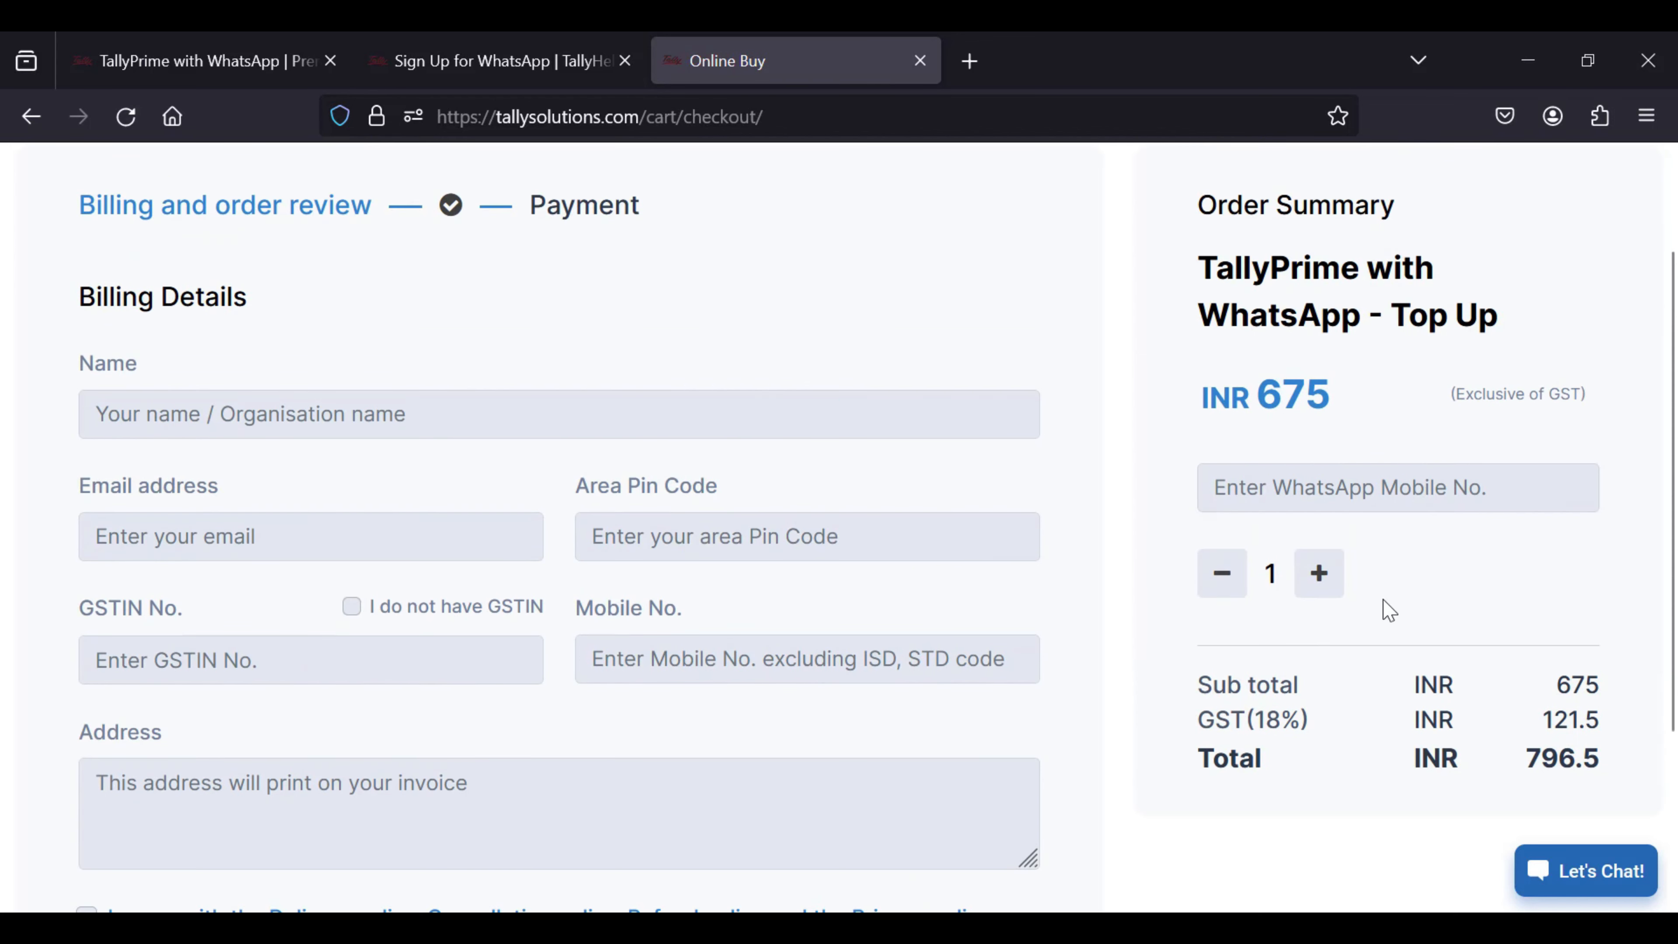
left_click(1396, 490)
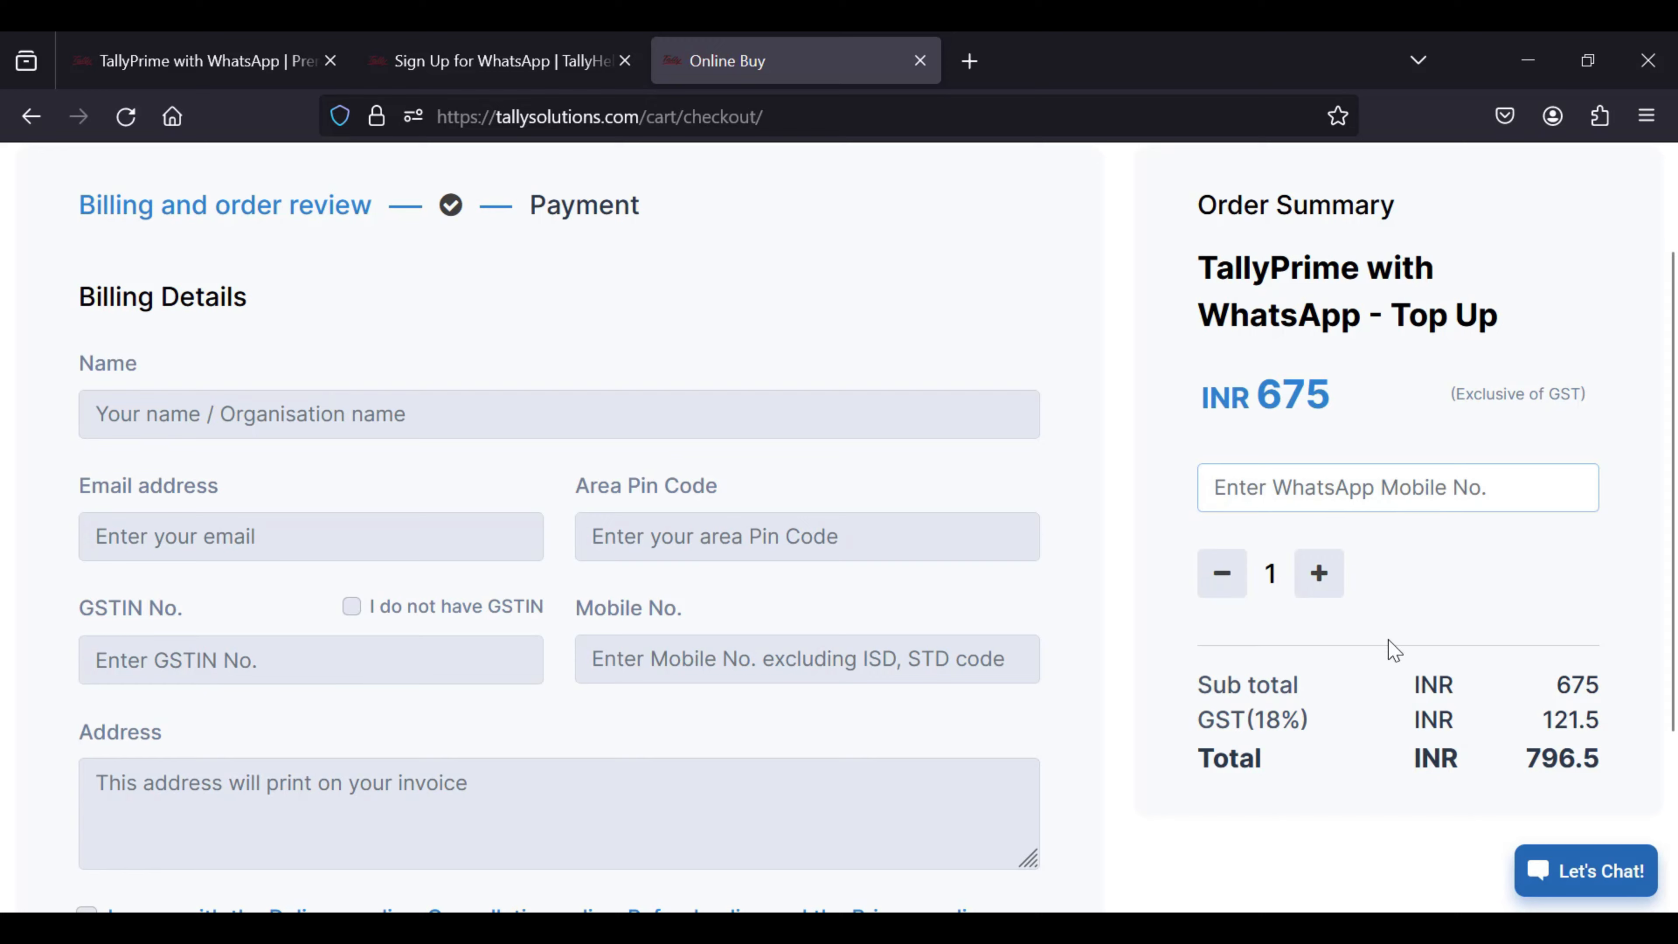
scroll(1390, 647, "down", 2)
scroll(1389, 648, "down", 2)
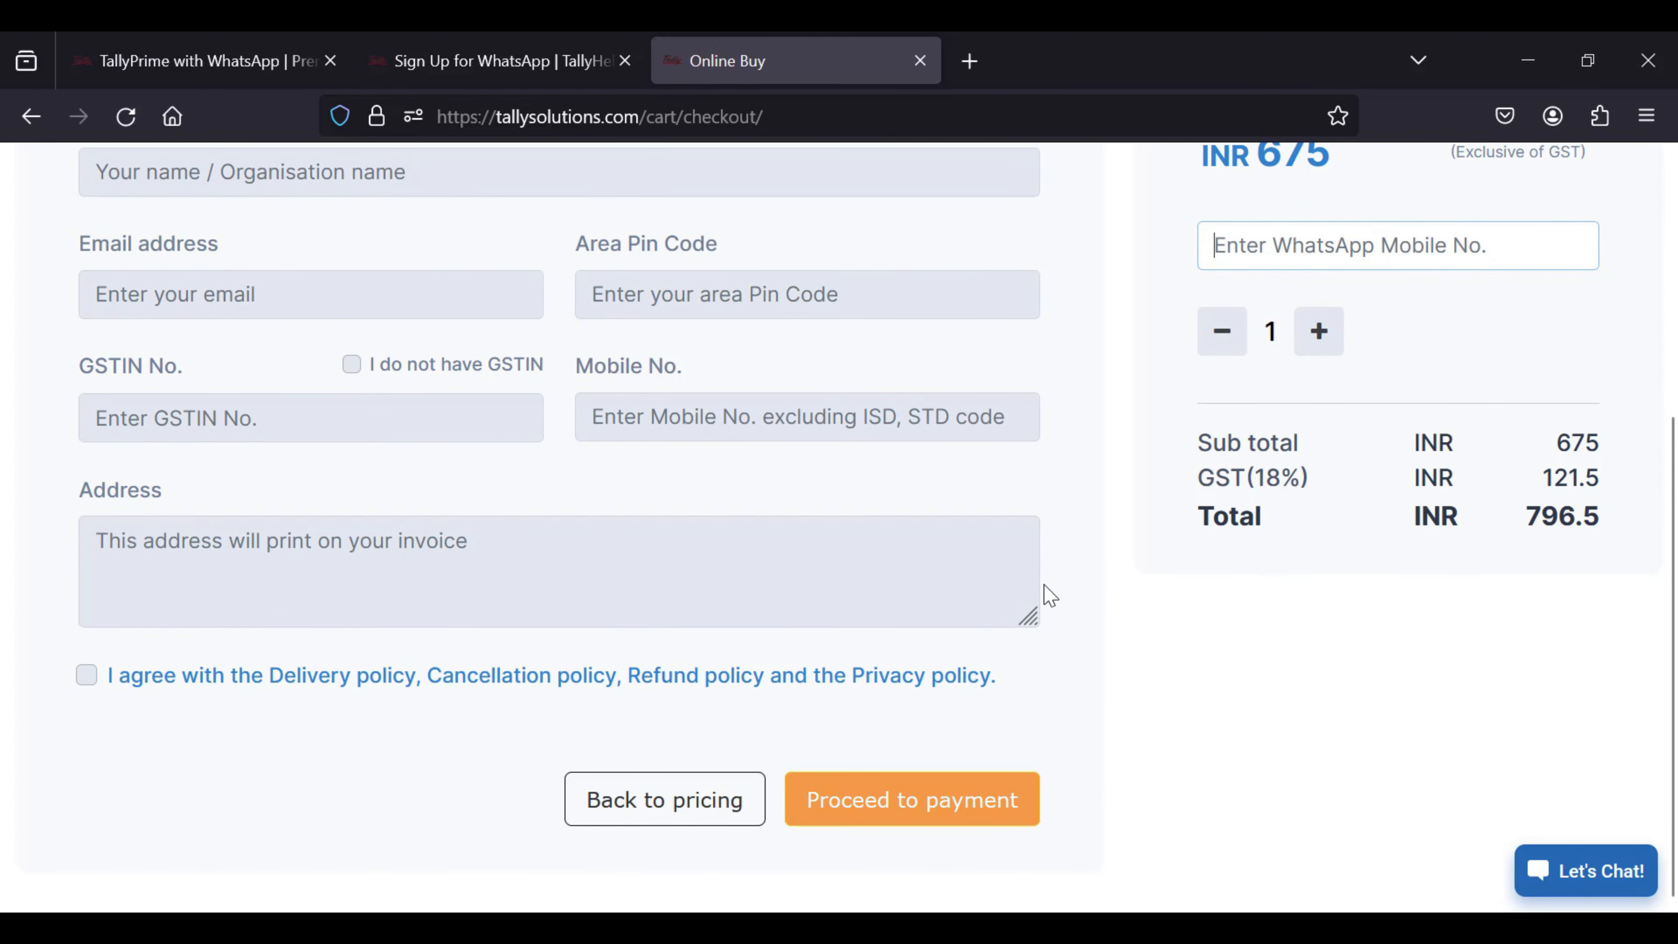
scroll(1117, 612, "up", 3)
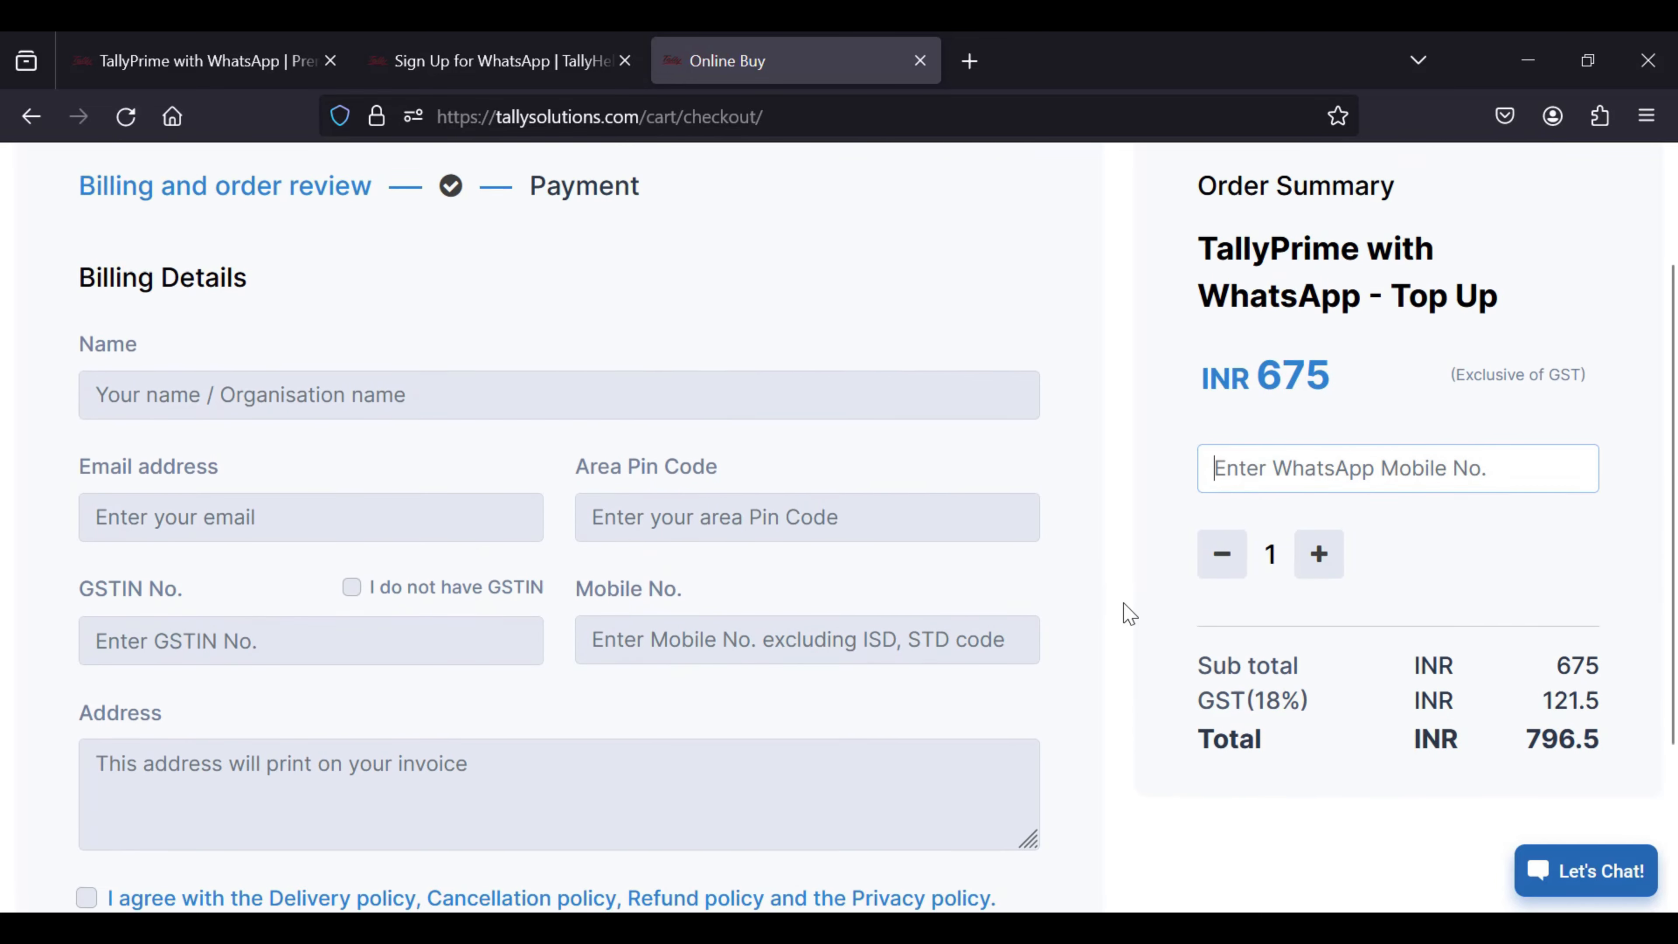
scroll(1129, 614, "up", 2)
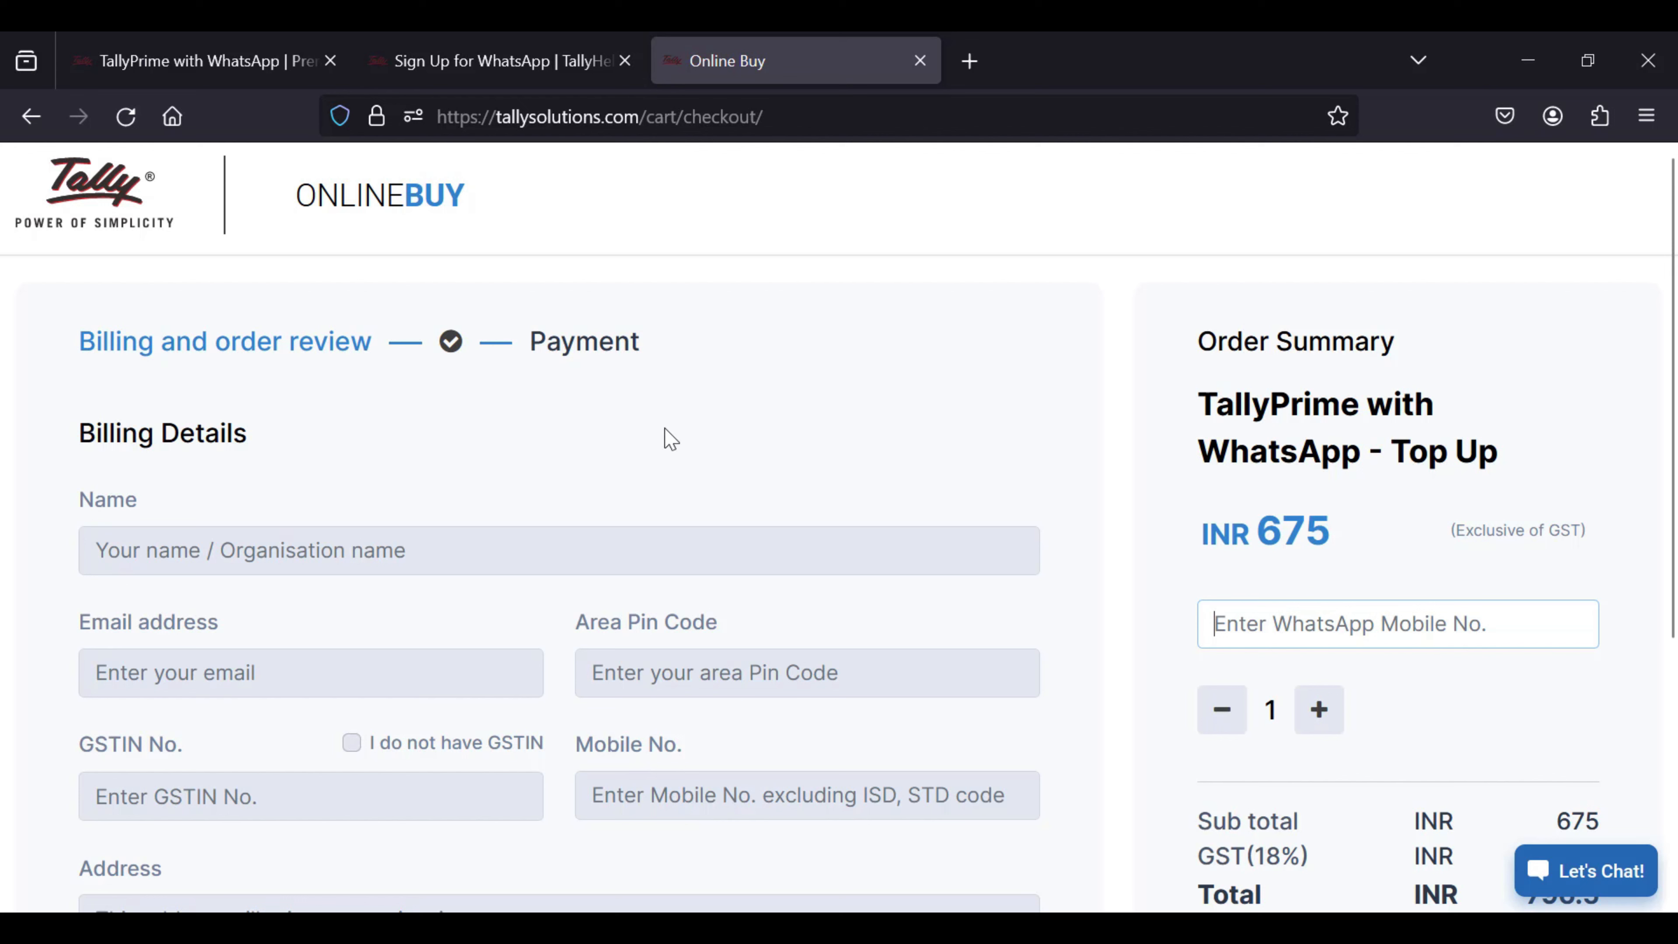
mouse_move(678, 929)
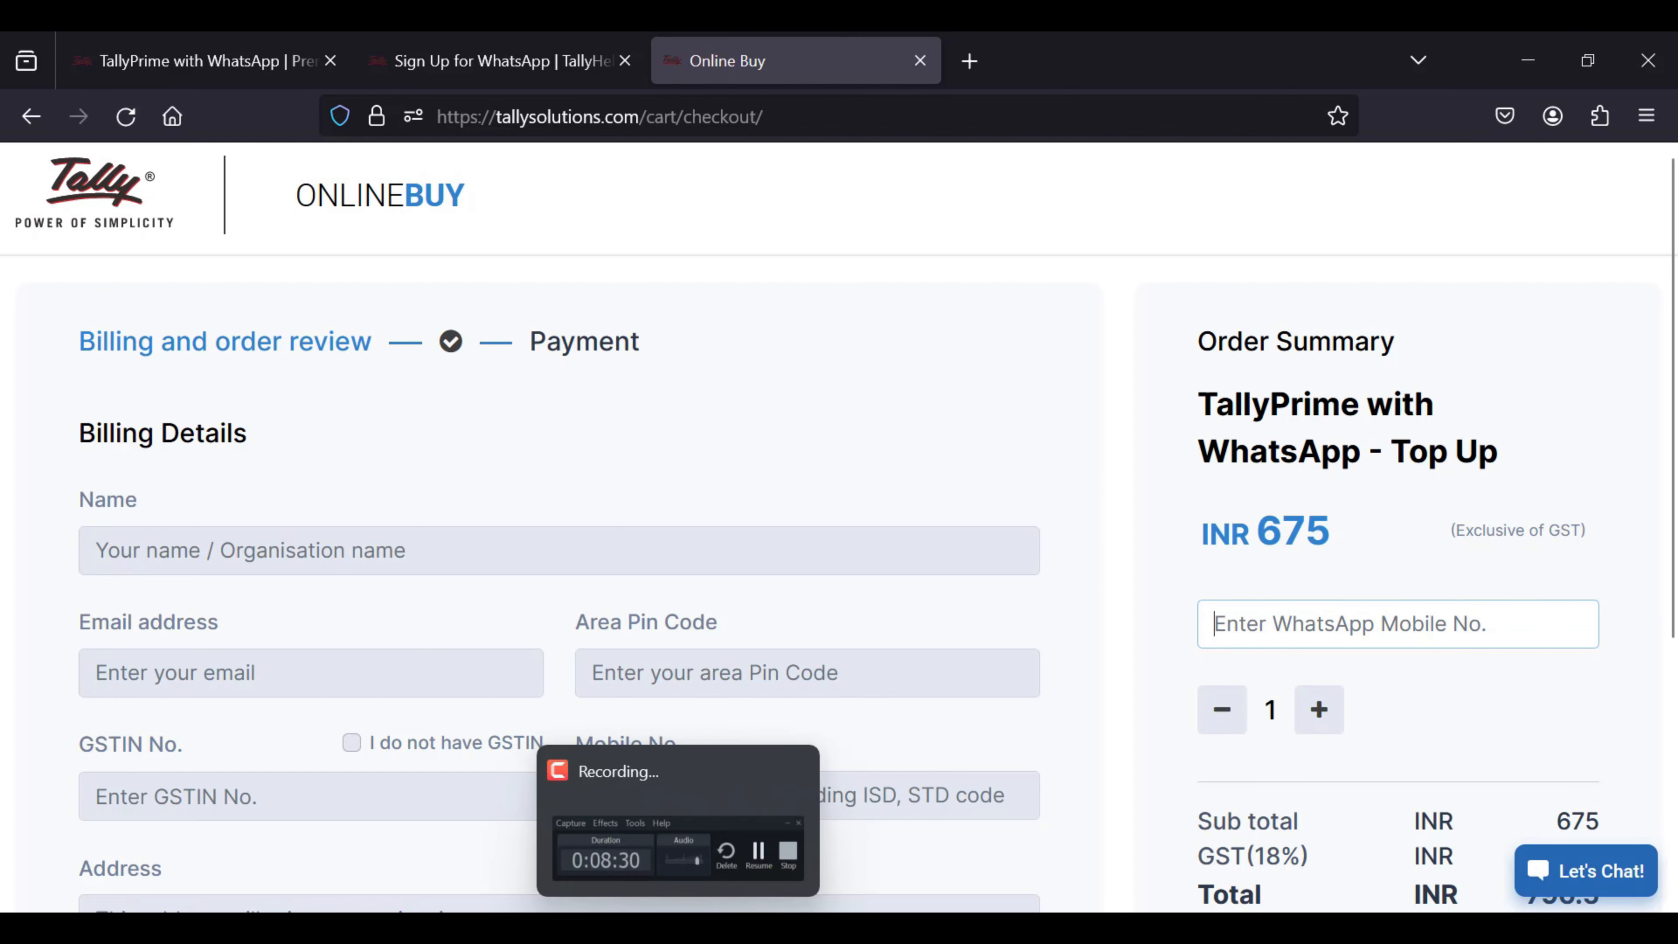
left_click(735, 928)
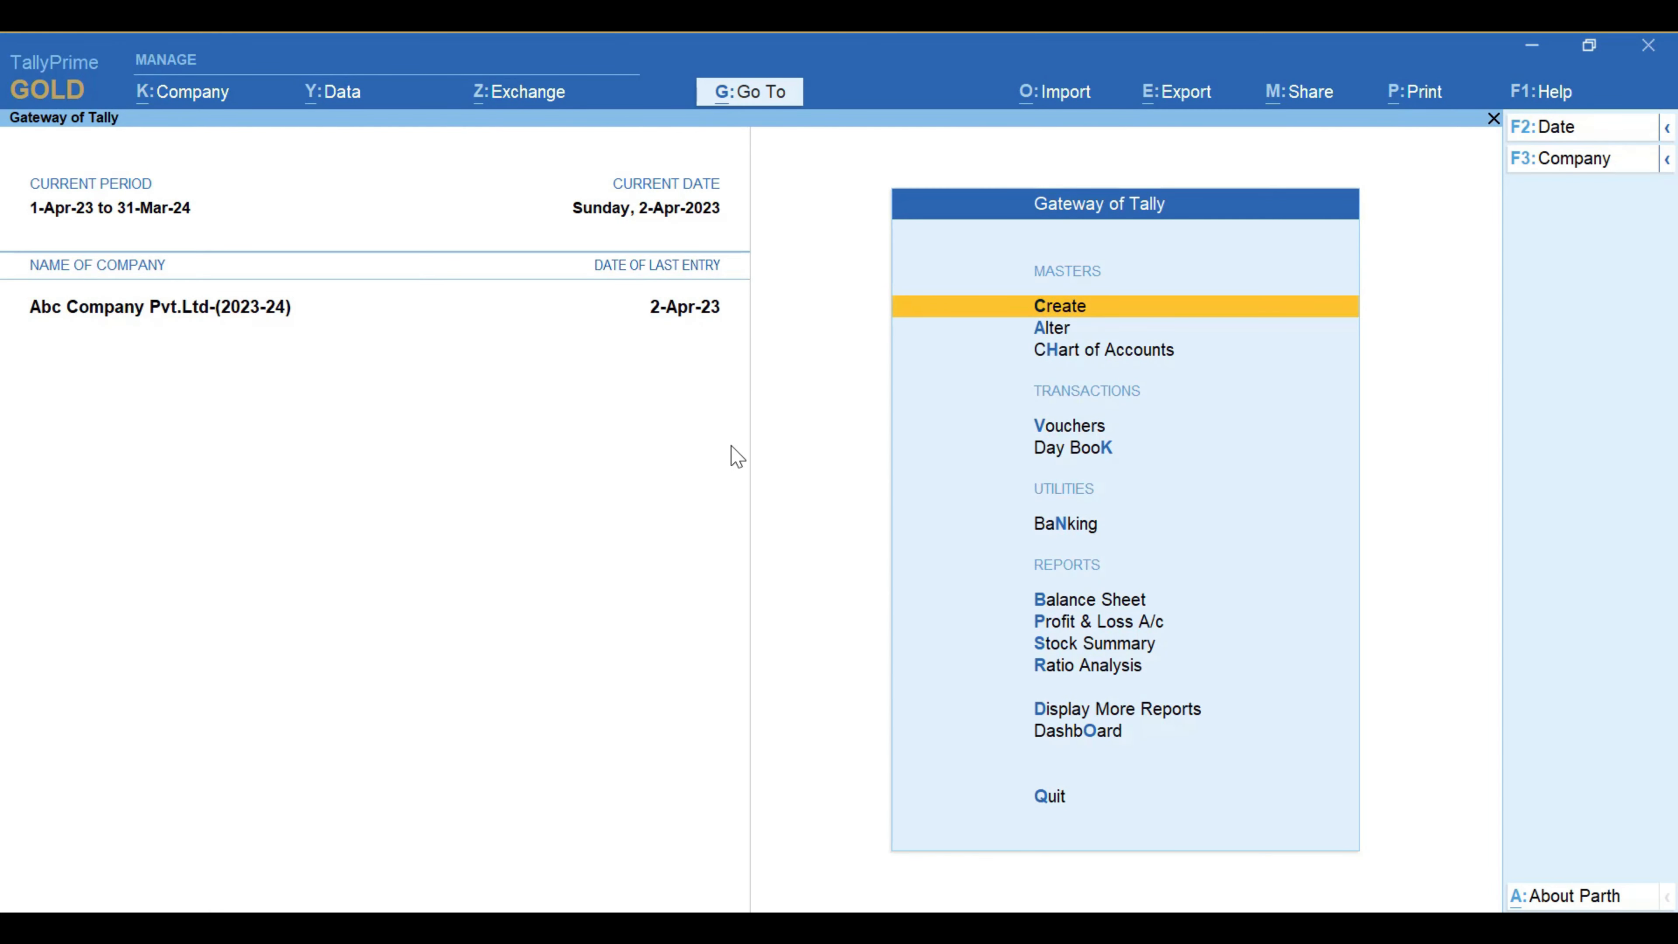
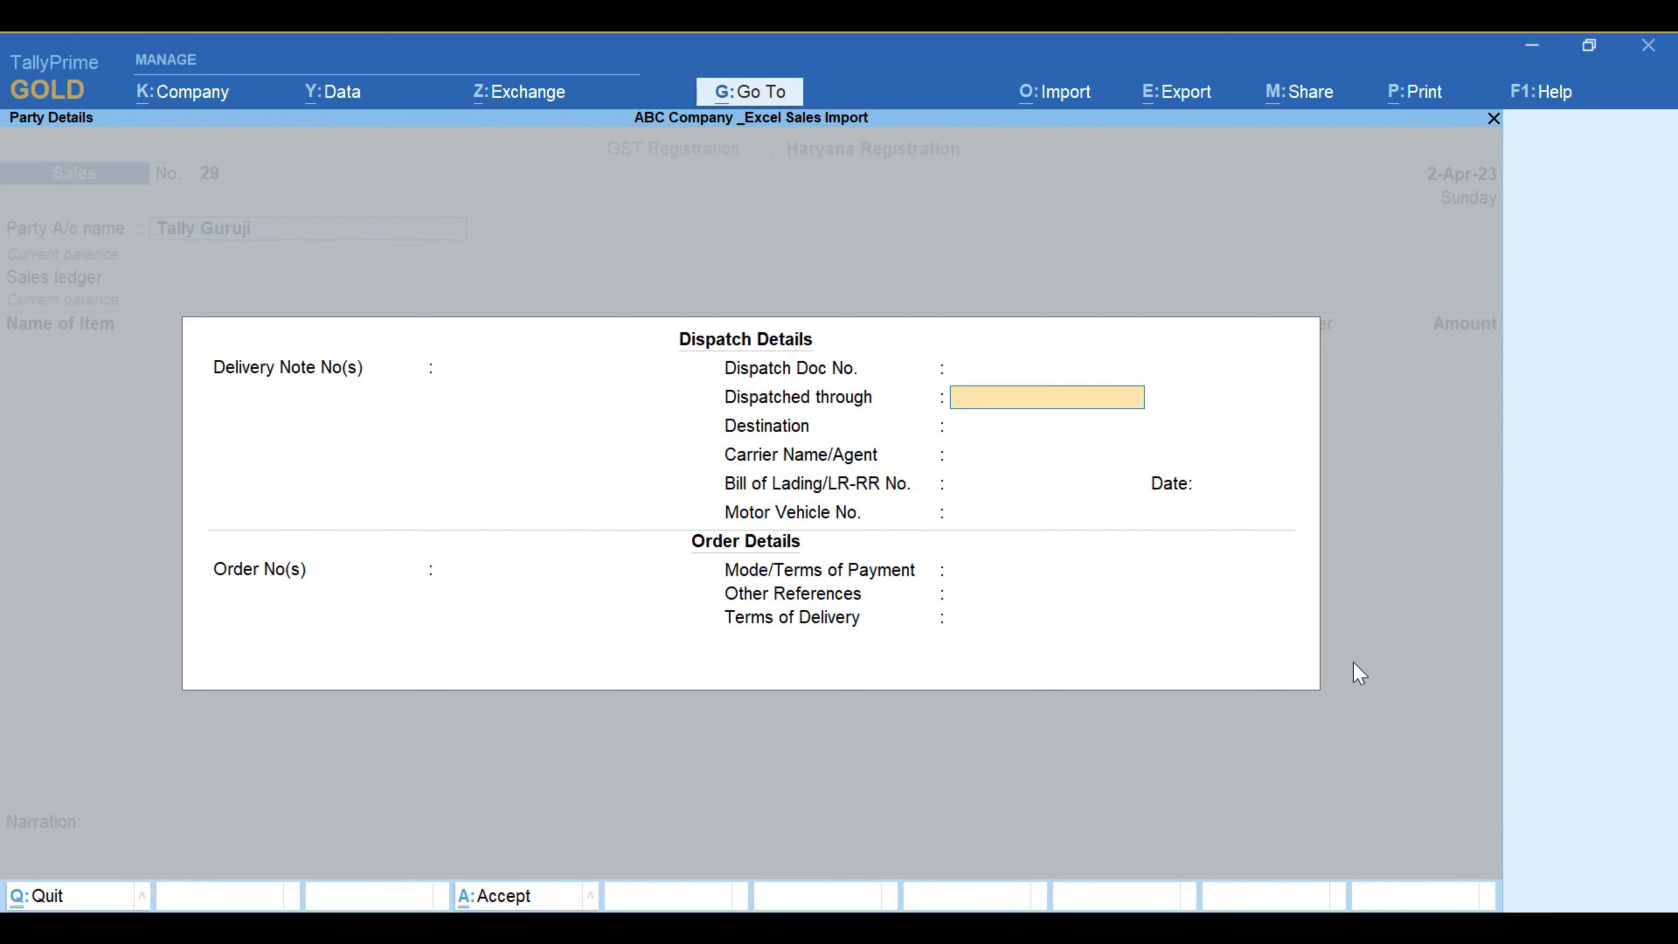
key("ctrl+a")
key("ctrl+a")
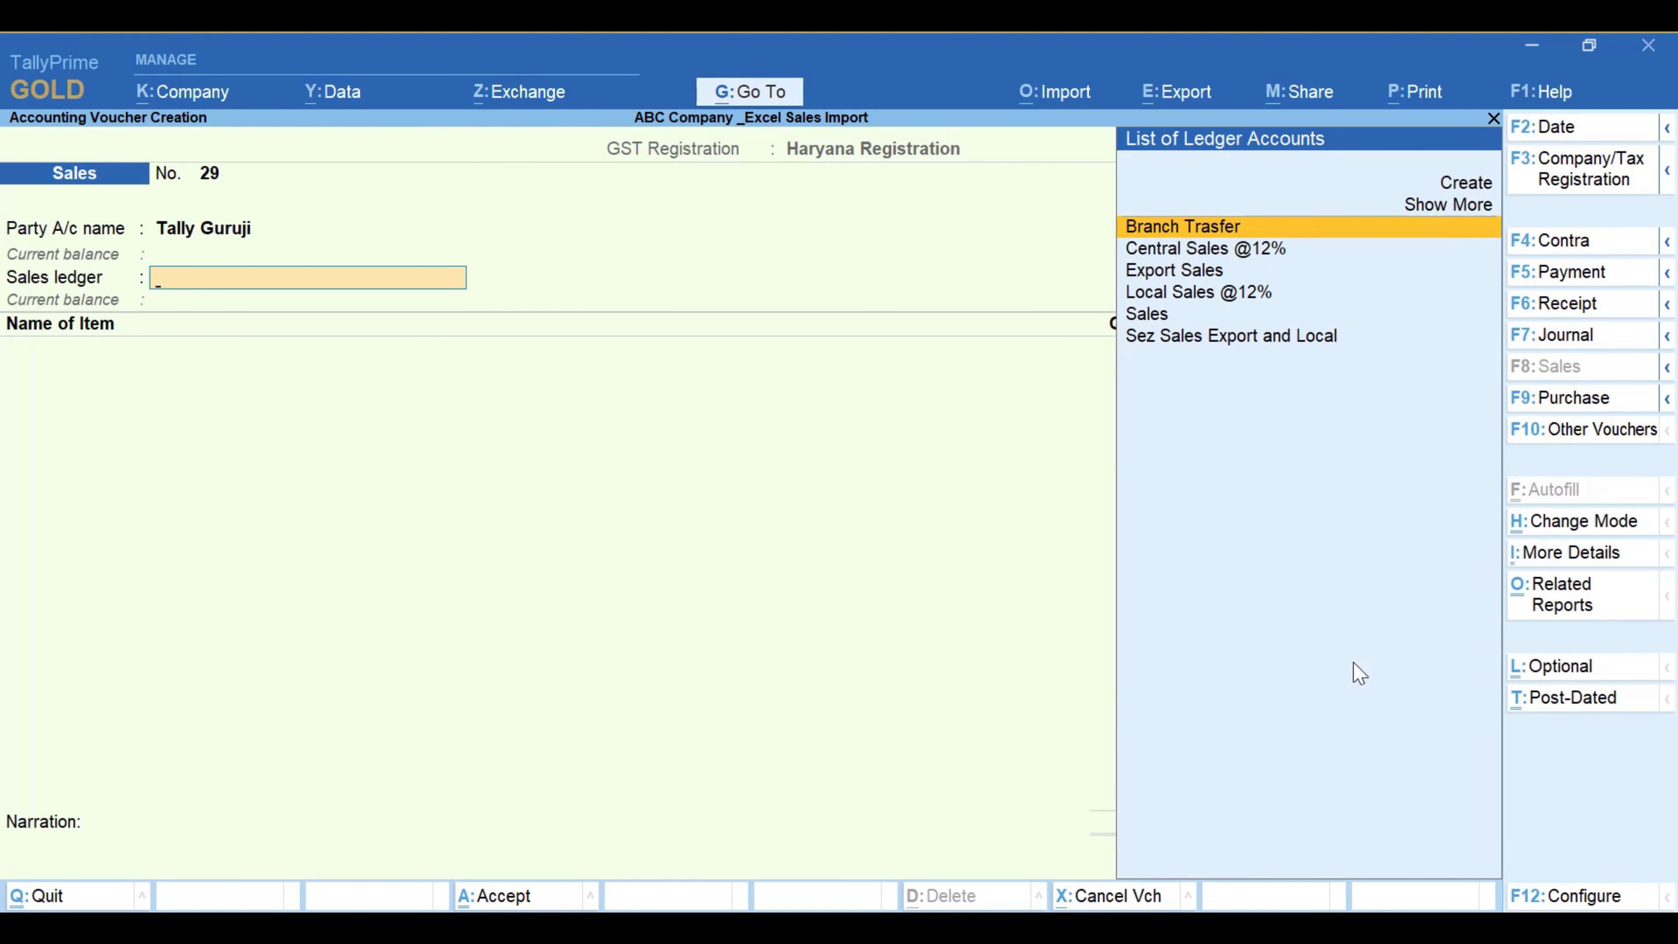
key("Down")
key("Down")
key("Down")
key("Down")
key("Down")
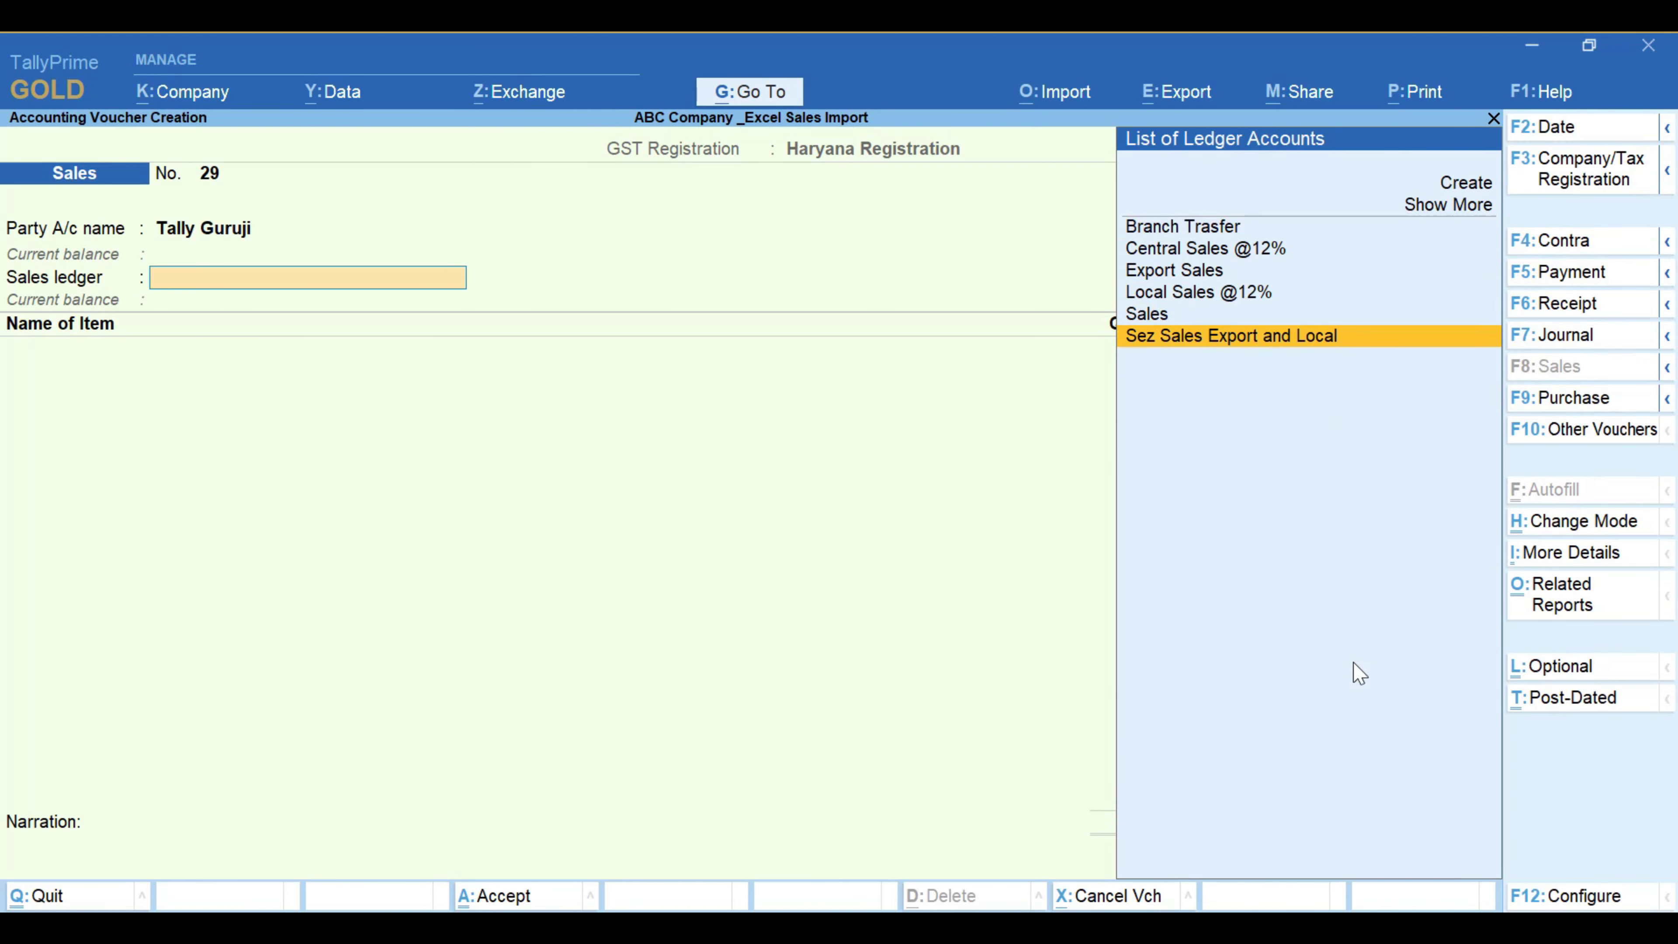
key("Up")
key("Up")
key("Up")
key("Up")
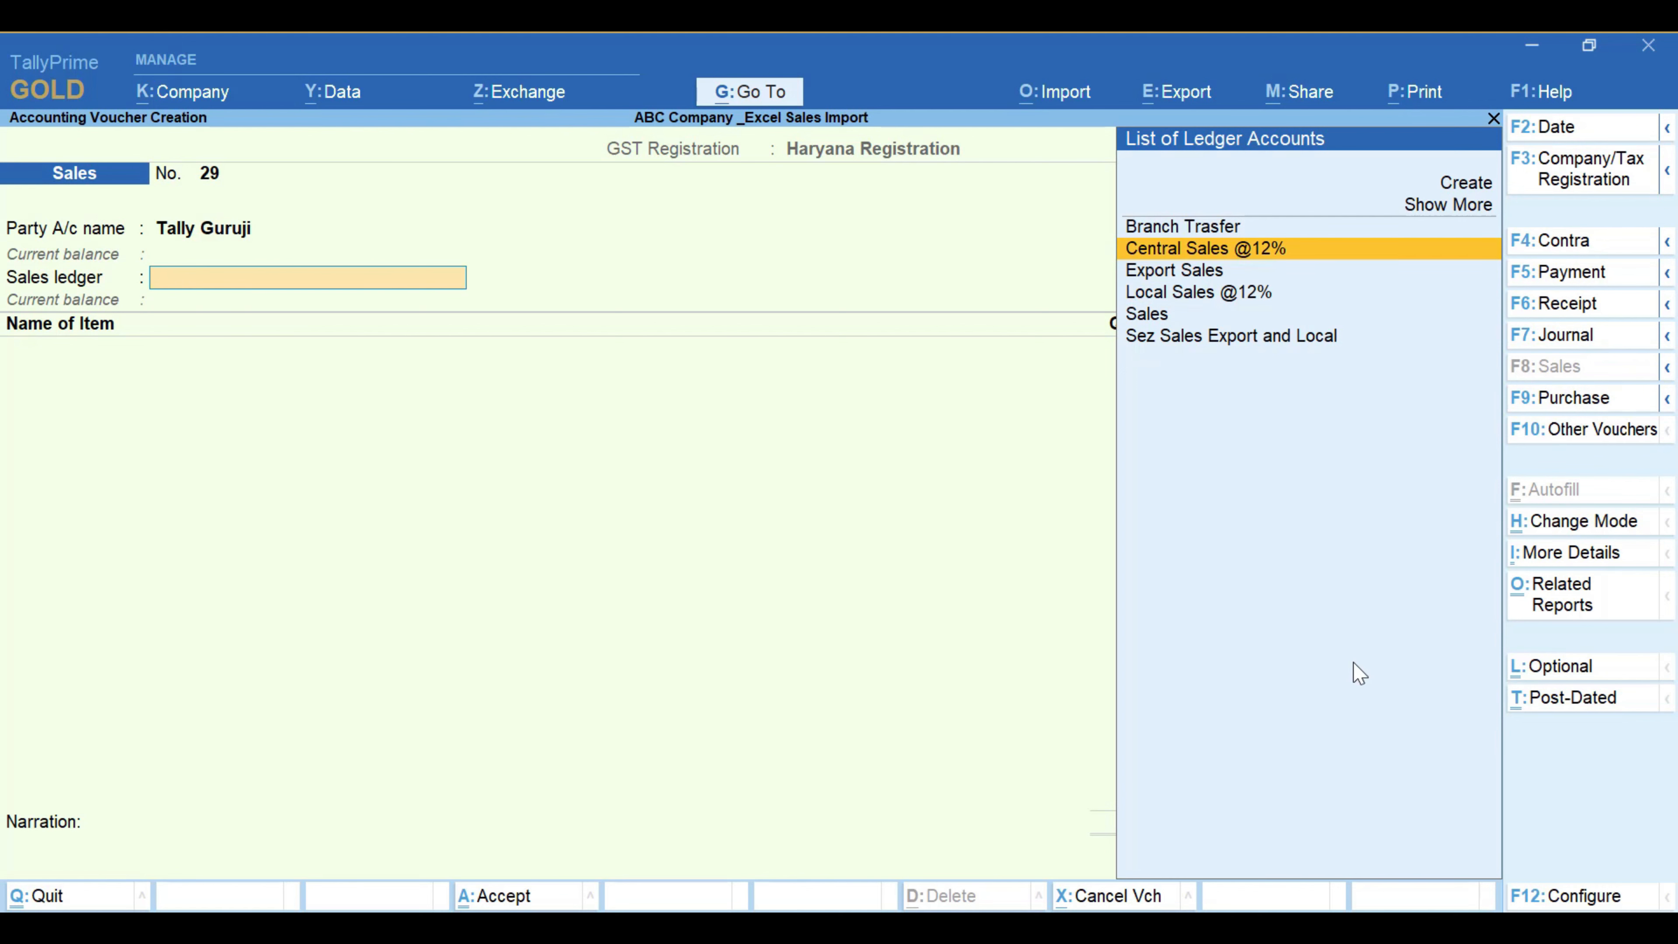
key("Return")
key("Down")
key("Down")
key("Down")
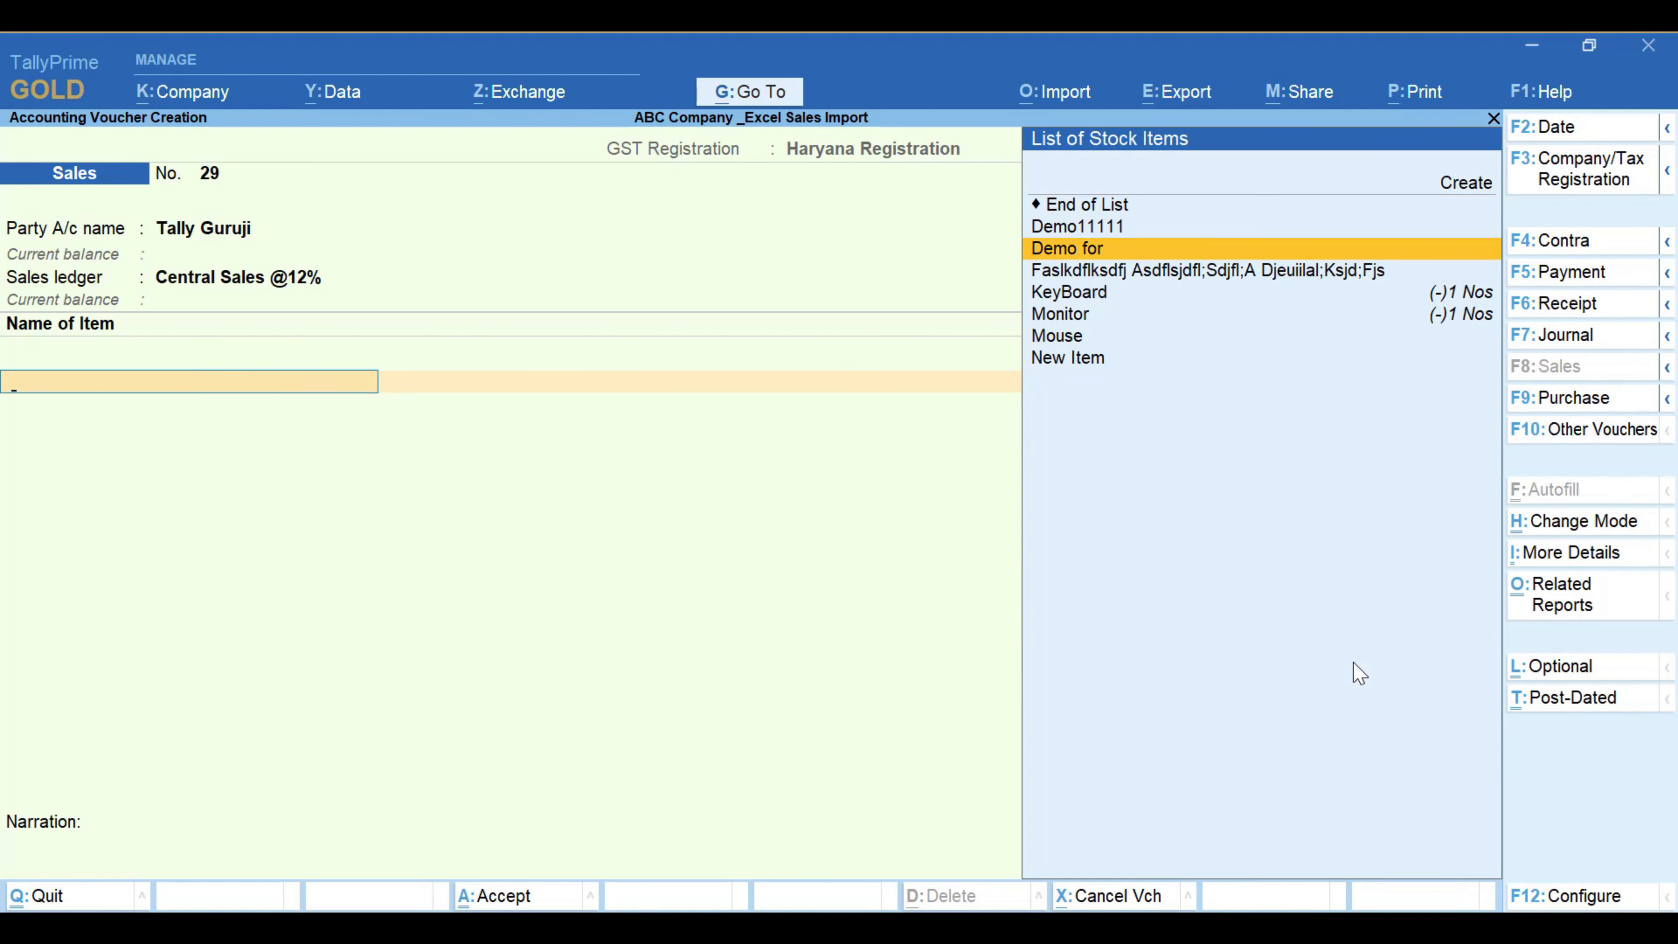
Step: Add Demo11111 as the first item: 1 Nos at 5,000, order number Not Applicable
key("Up")
key("Return")
key("Return")
type("1")
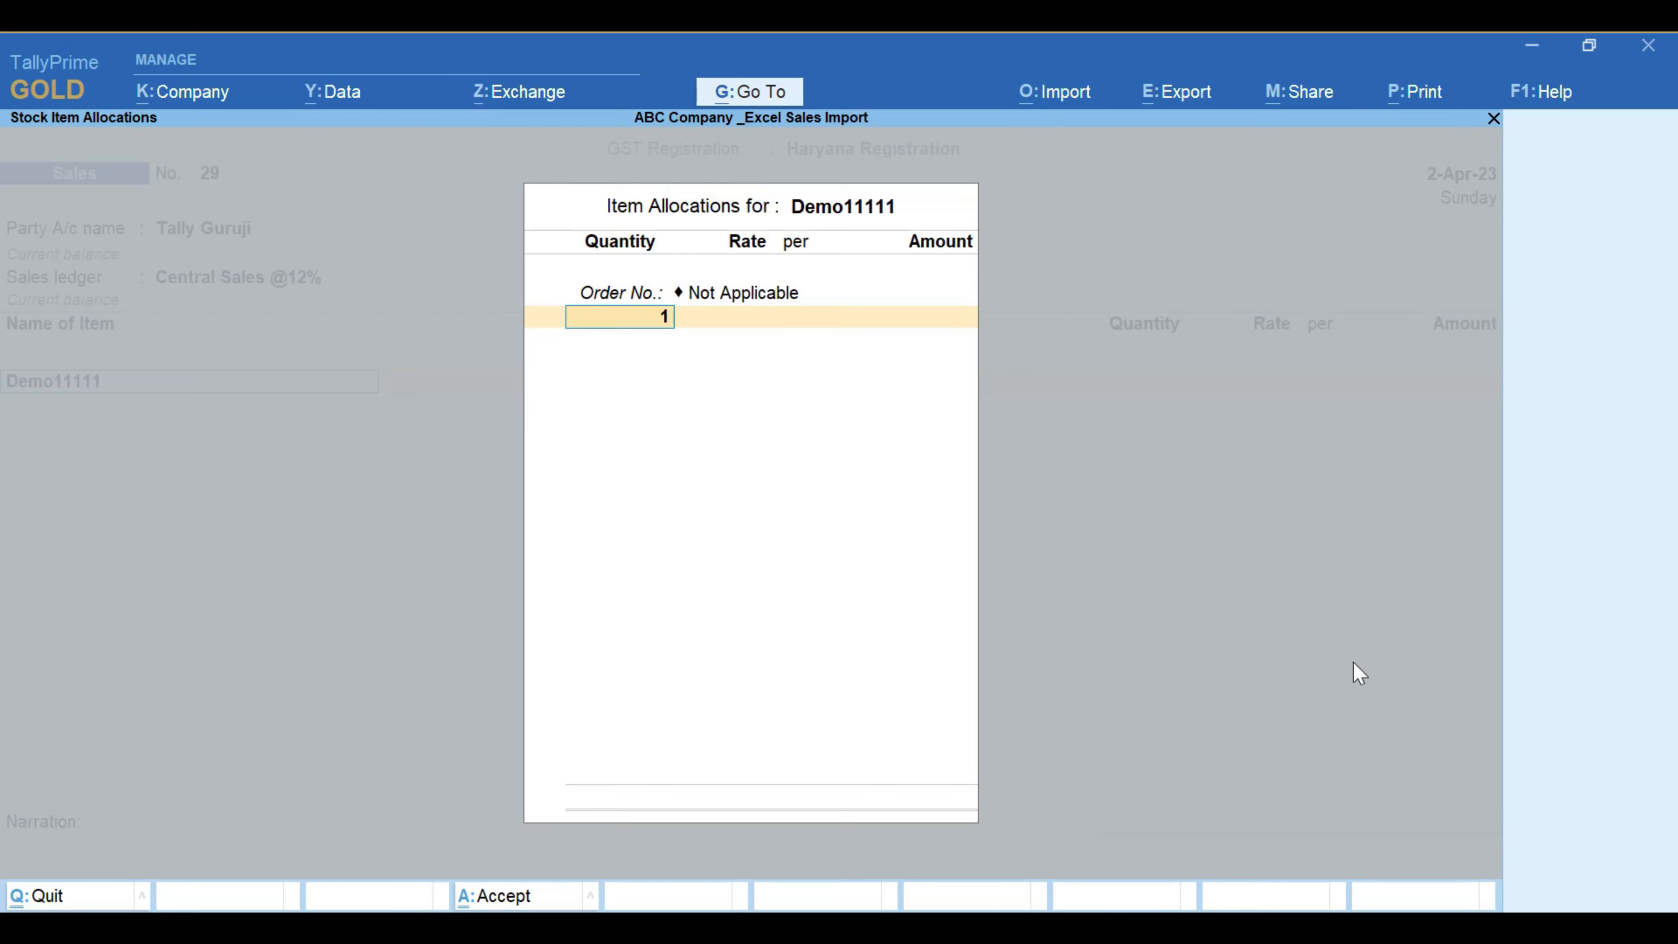
key("Return")
type("5000")
key("Return")
key("Return")
key("Return")
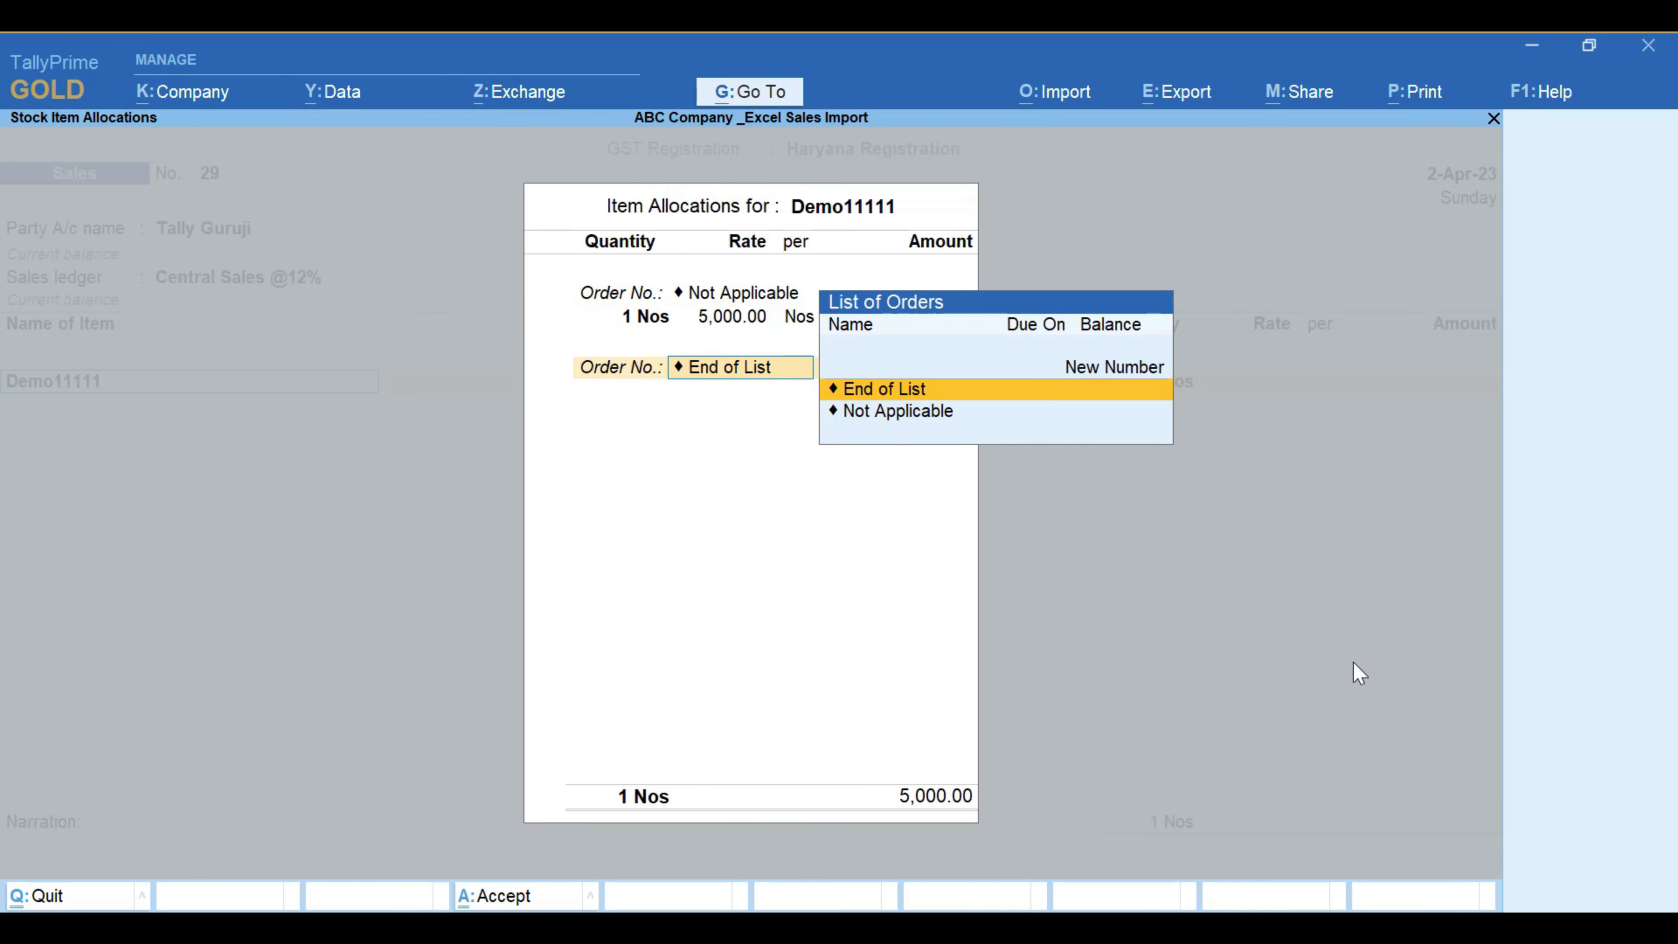
key("Return")
key("Return")
Step: Add KeyBoard as the second item: 1 Nos at 1,000, order number Not Applicable
key("Down")
key("Down")
key("Down")
key("Down")
key("Down")
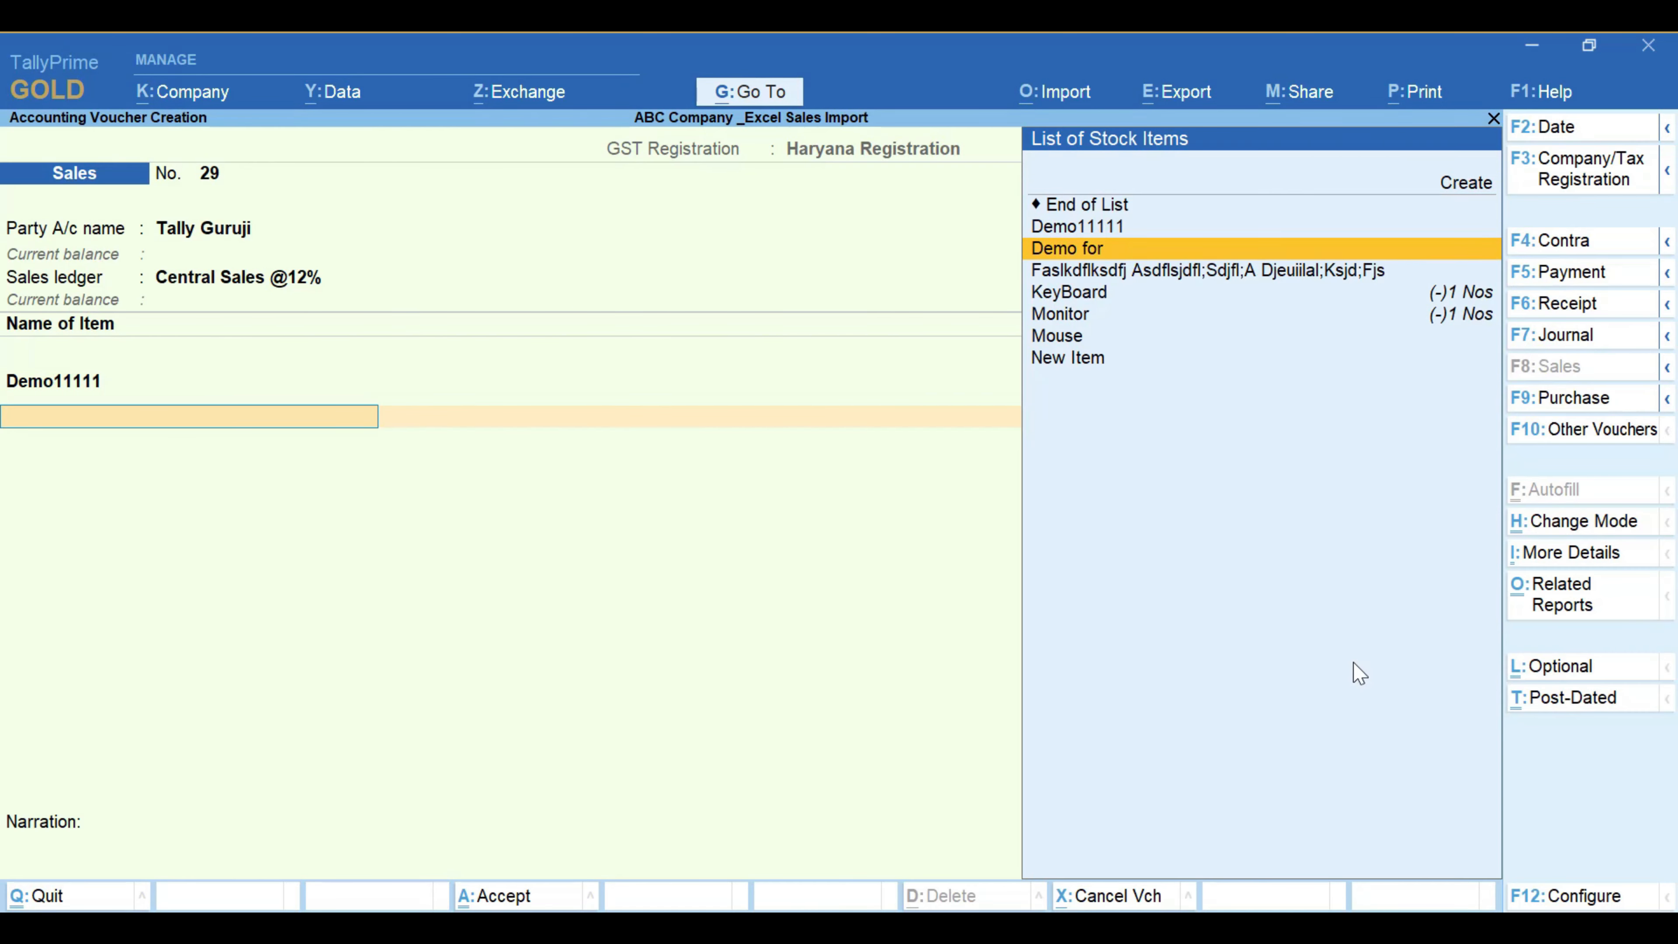
key("Up")
key("Return")
key("Return")
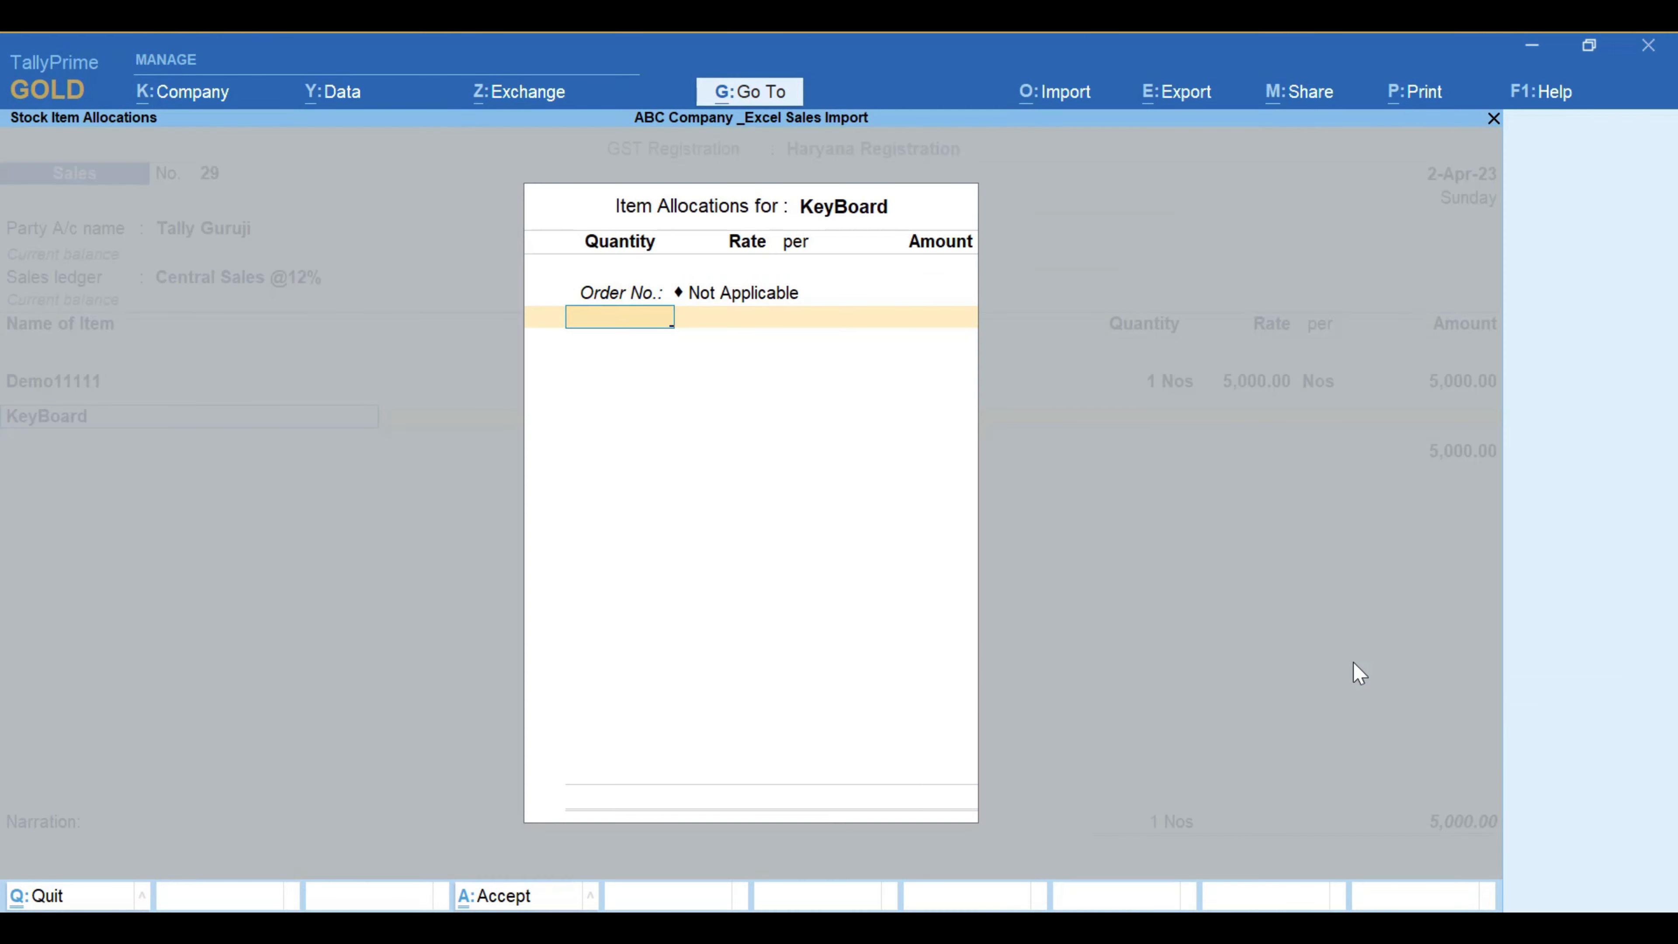
type("1")
key("Return")
key("Return")
key("Return")
key("Return")
key("Return")
key("Return")
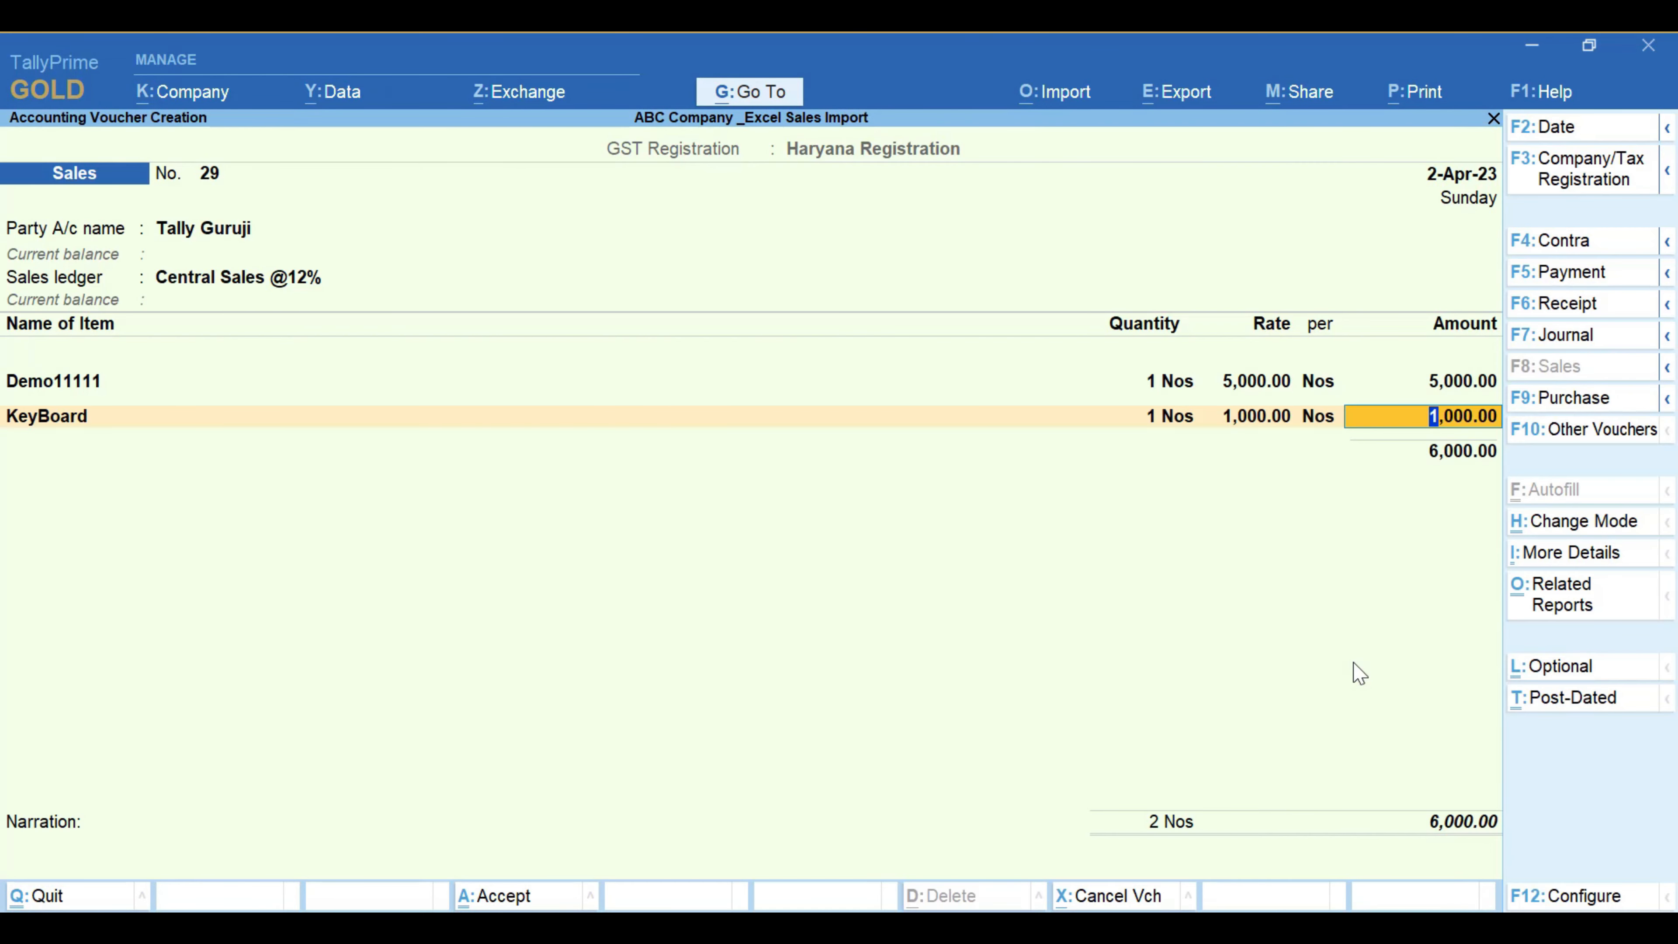
key("Return")
key("Return")
key("Return")
key("Return")
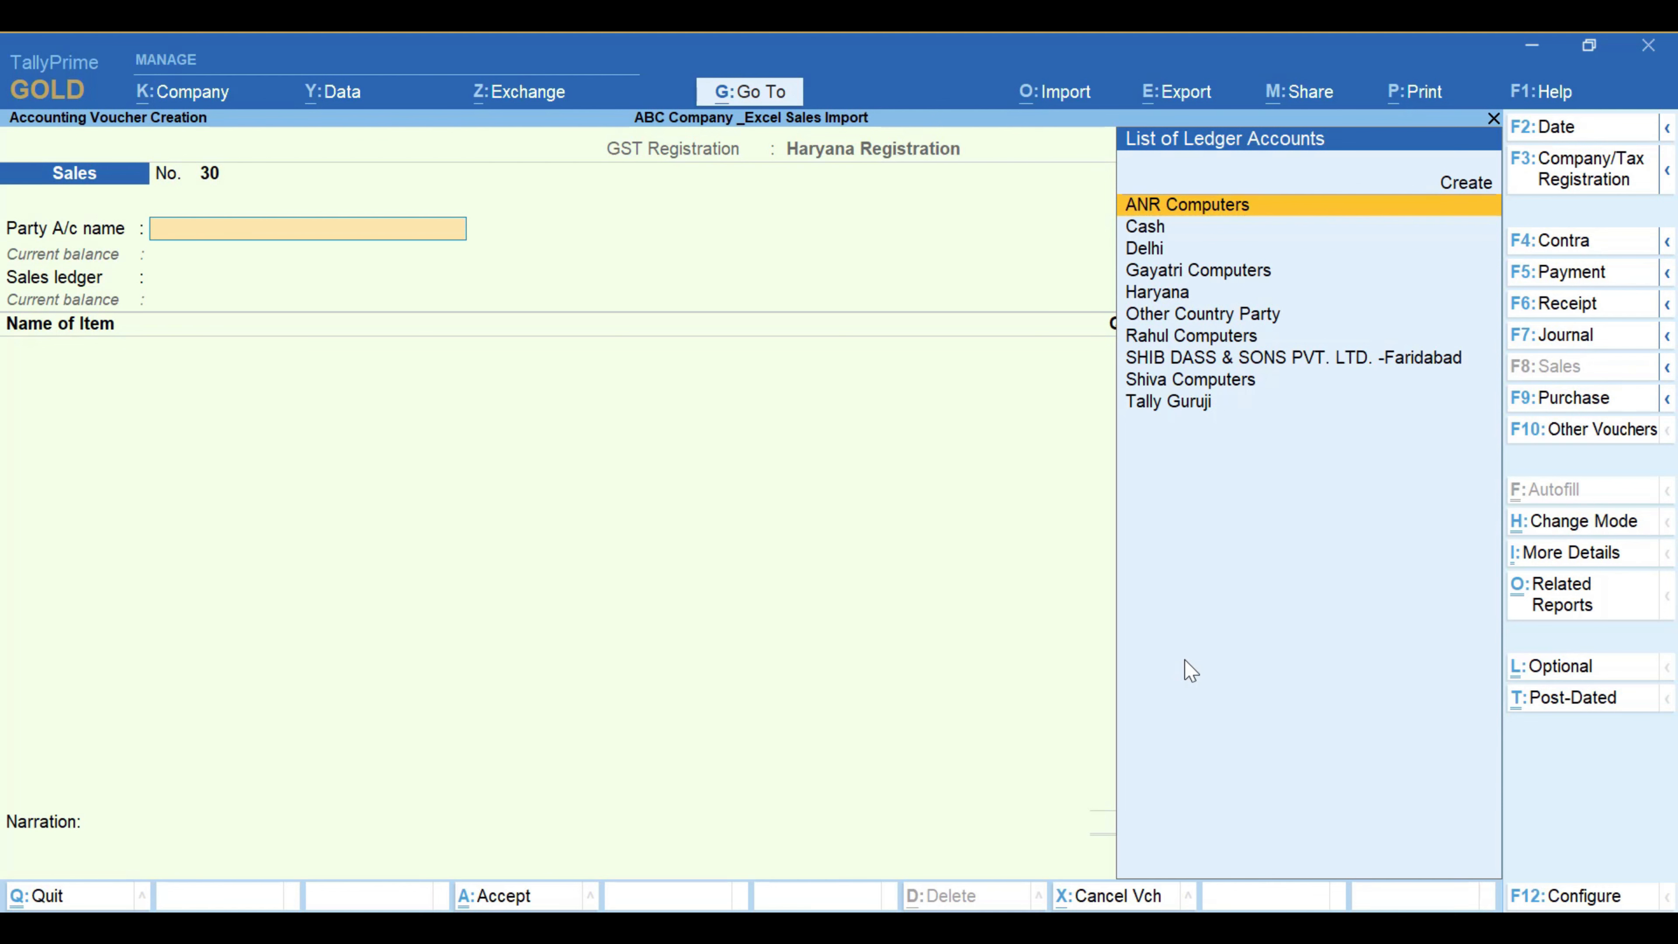
Step: Reopen voucher No. 29 for alteration and share the current voucher via Share > WhatsApp
key("Page_Up")
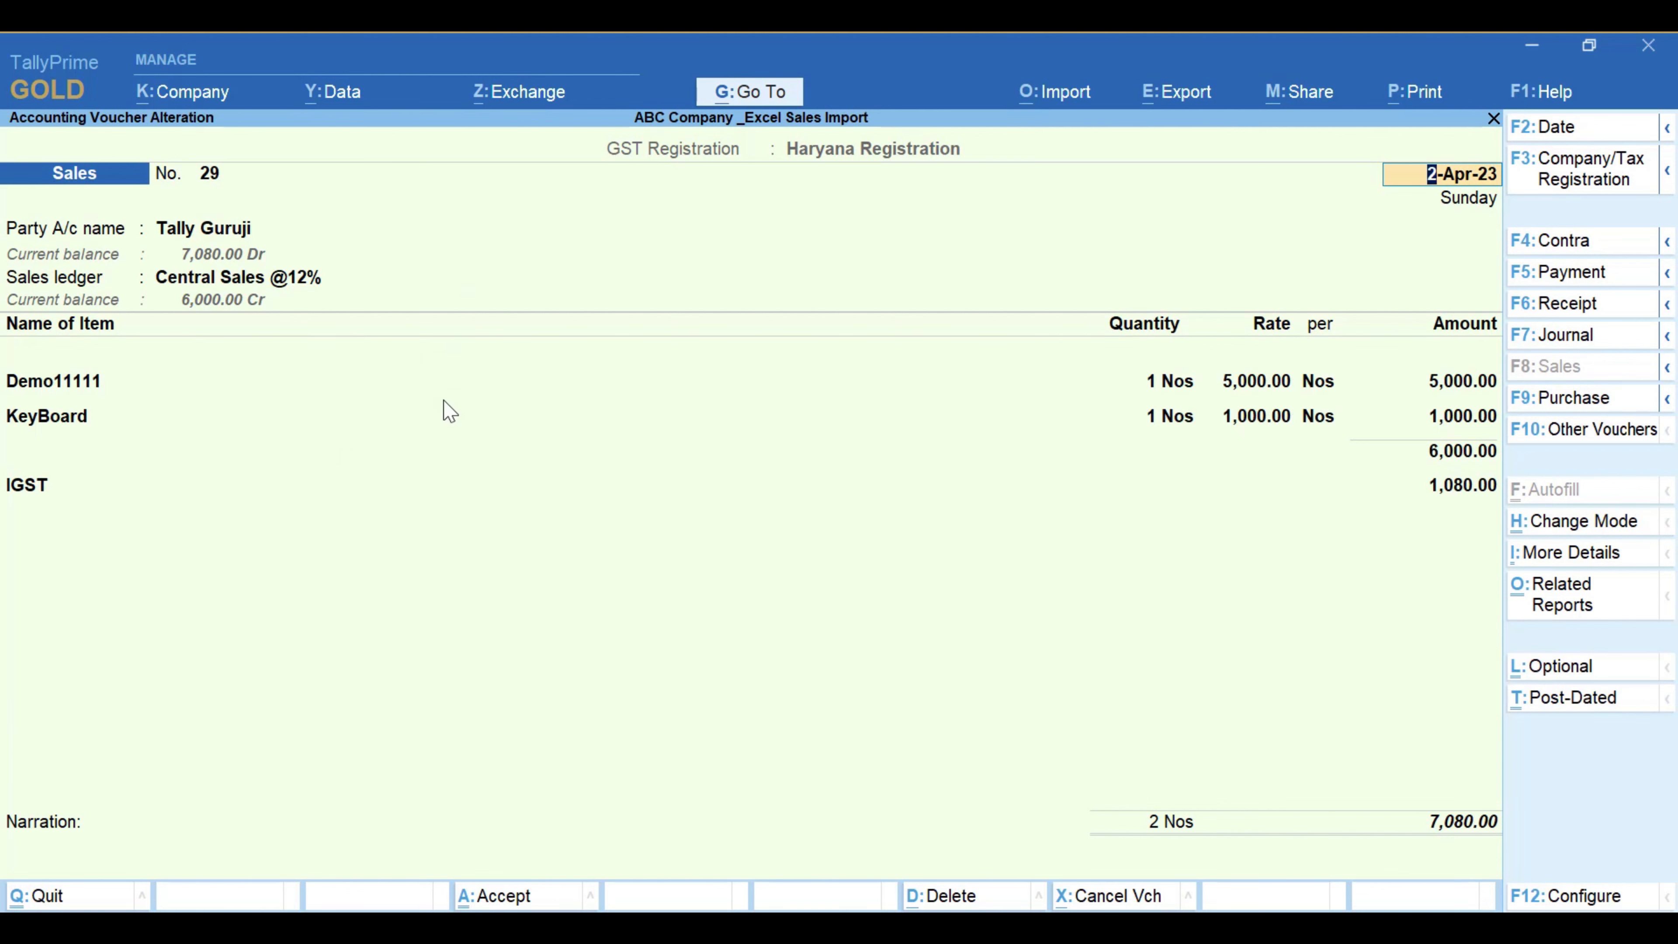
left_click(1316, 106)
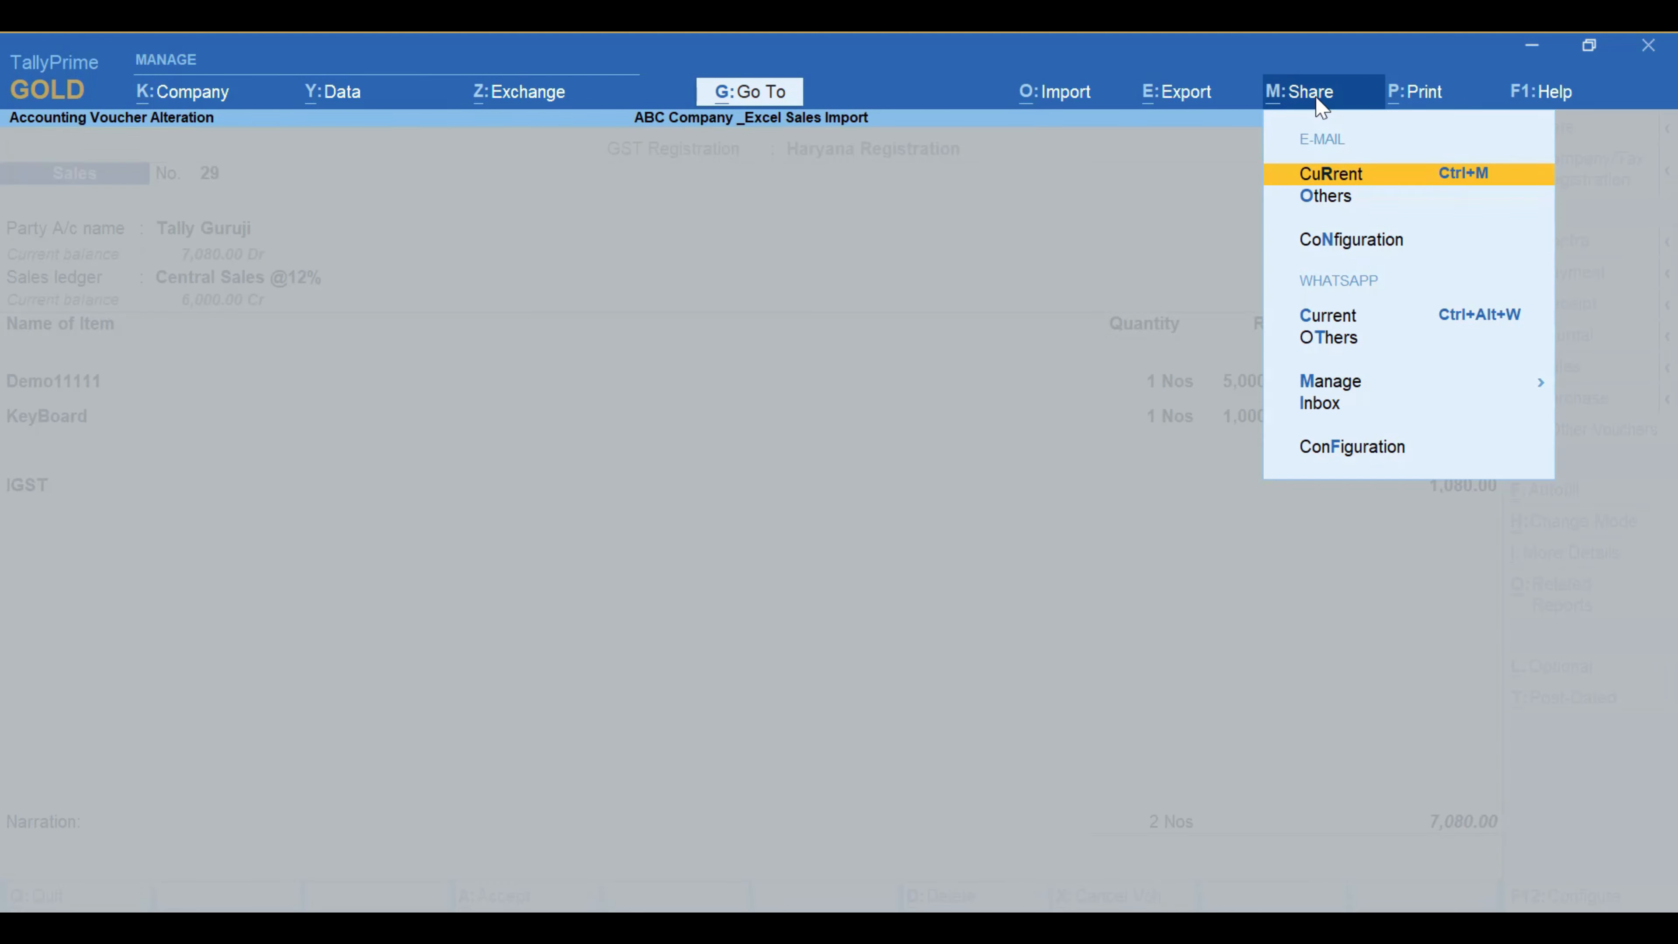
left_click(1346, 390)
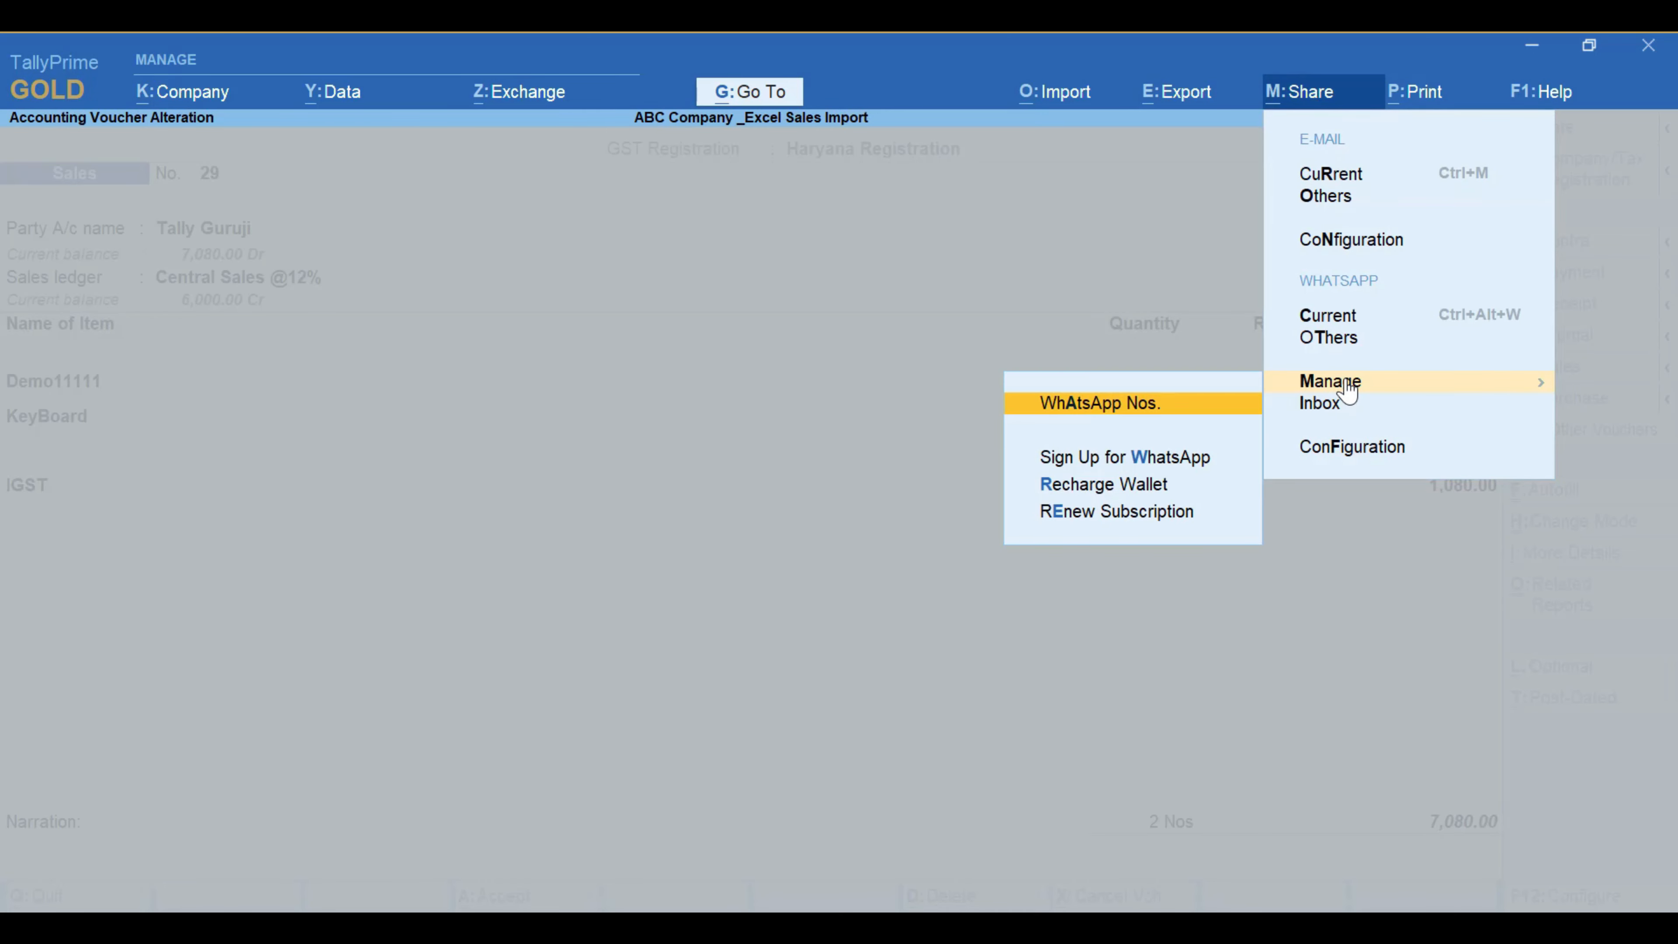
left_click(1199, 314)
left_click(1300, 106)
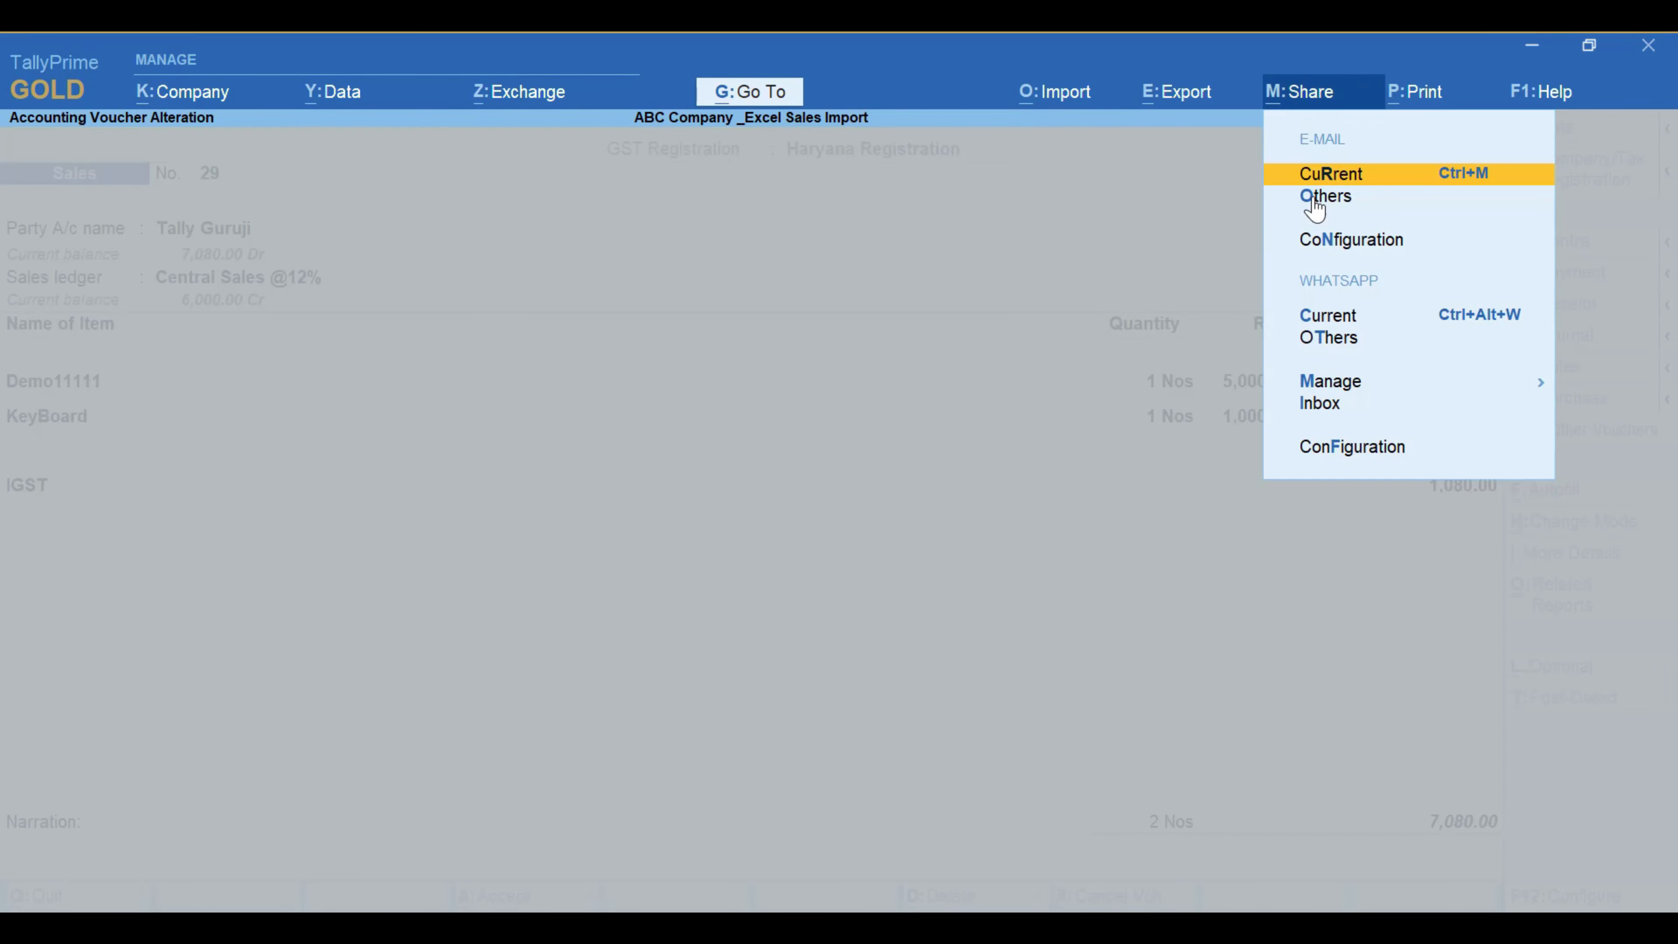
left_click(1338, 321)
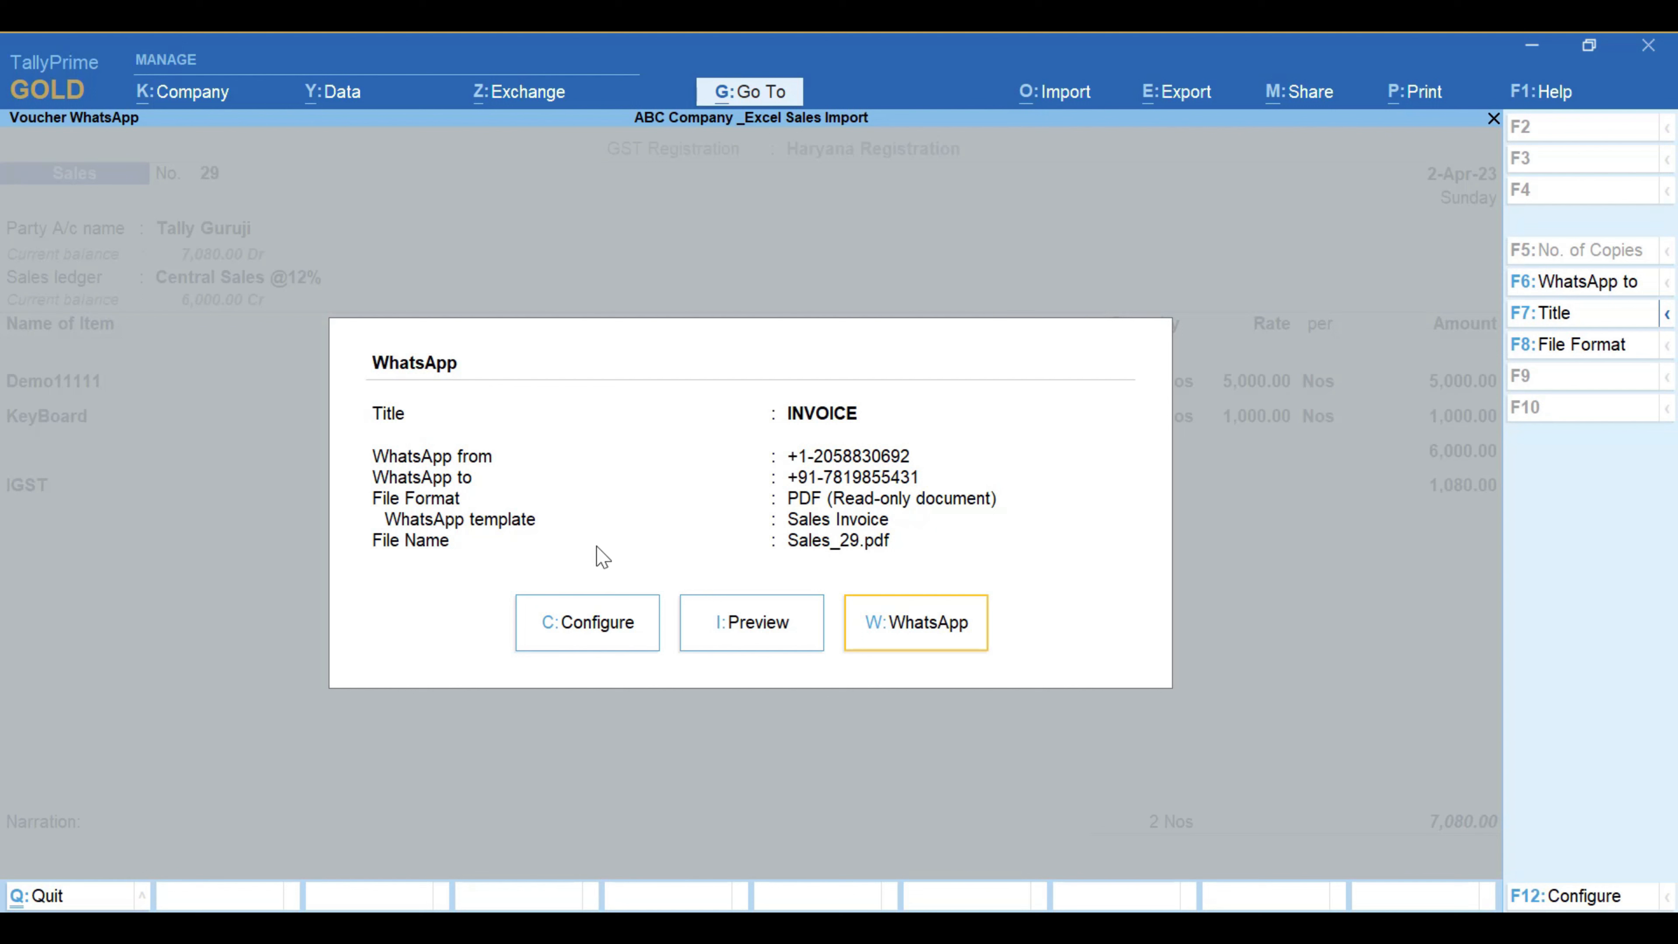
Step: Preview the WhatsApp invoice message for voucher 29, then close the preview
key("Left")
key("Return")
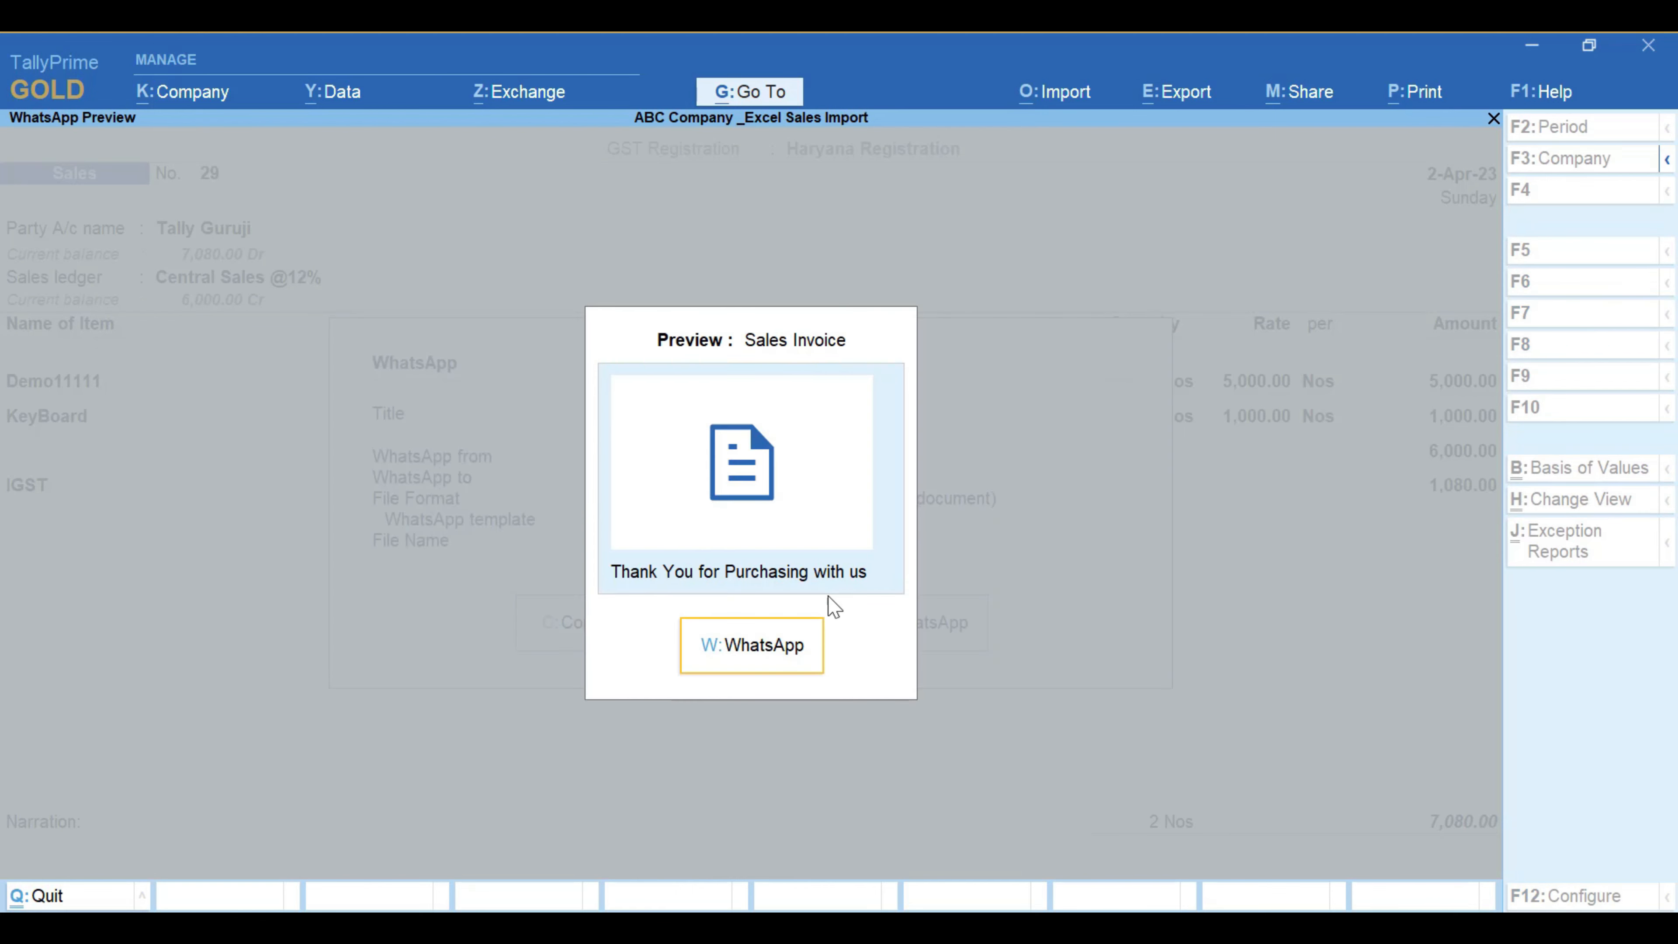
key("Escape")
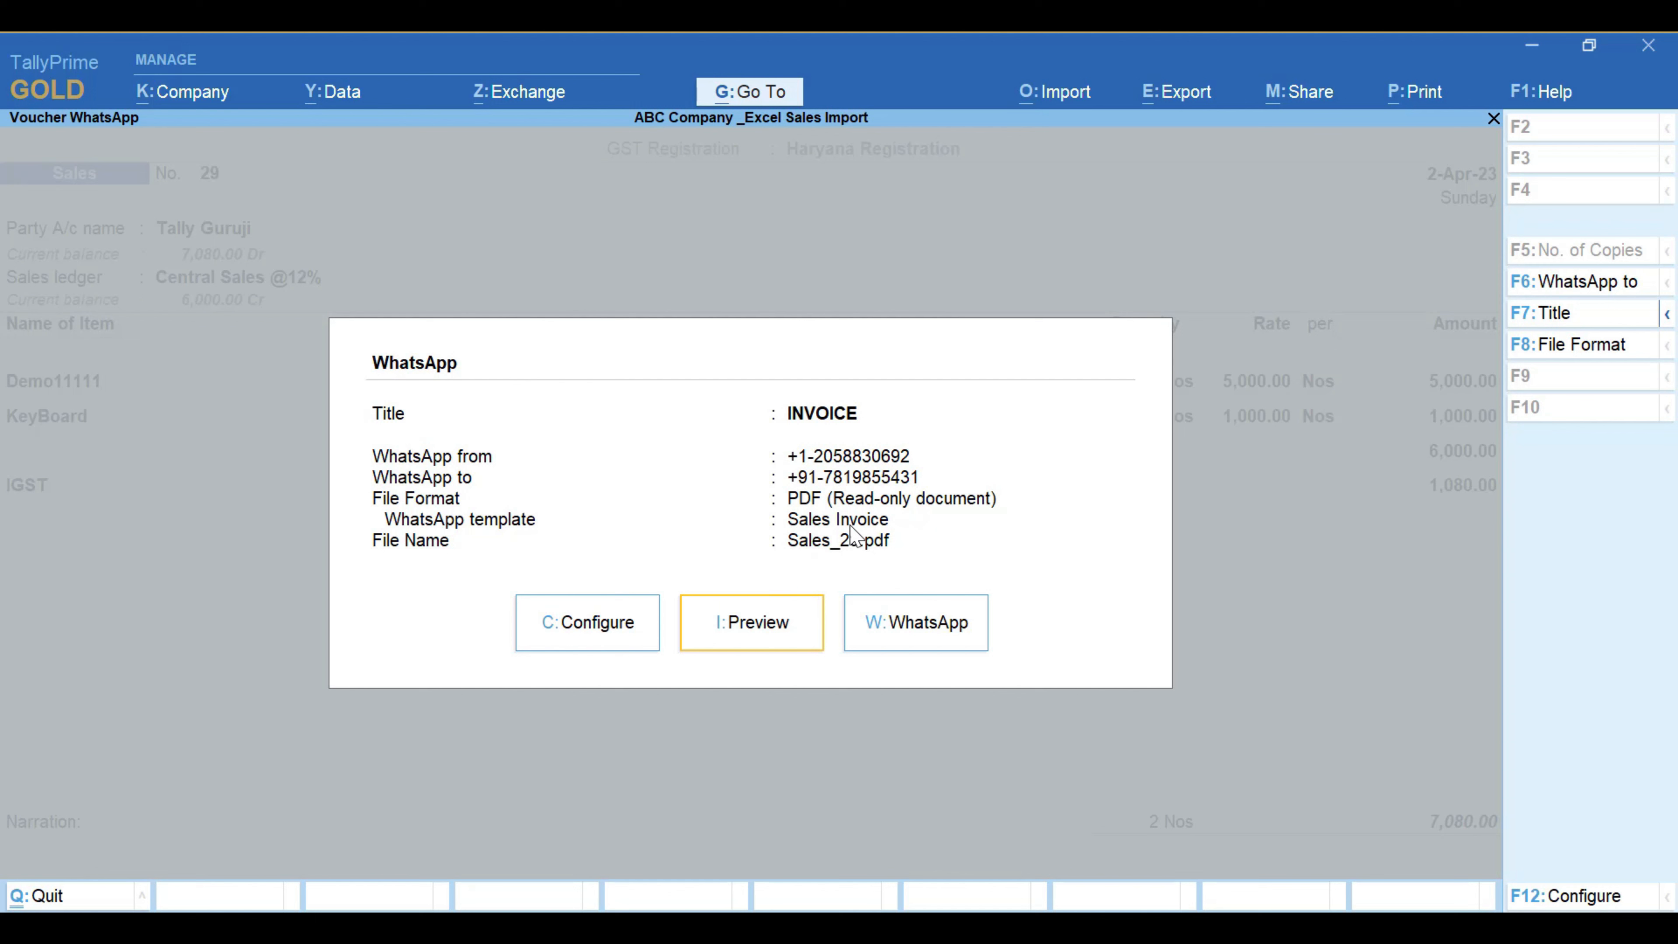
Step: Switch the invoice recipient option to multiple mobile numbers
left_click(1605, 288)
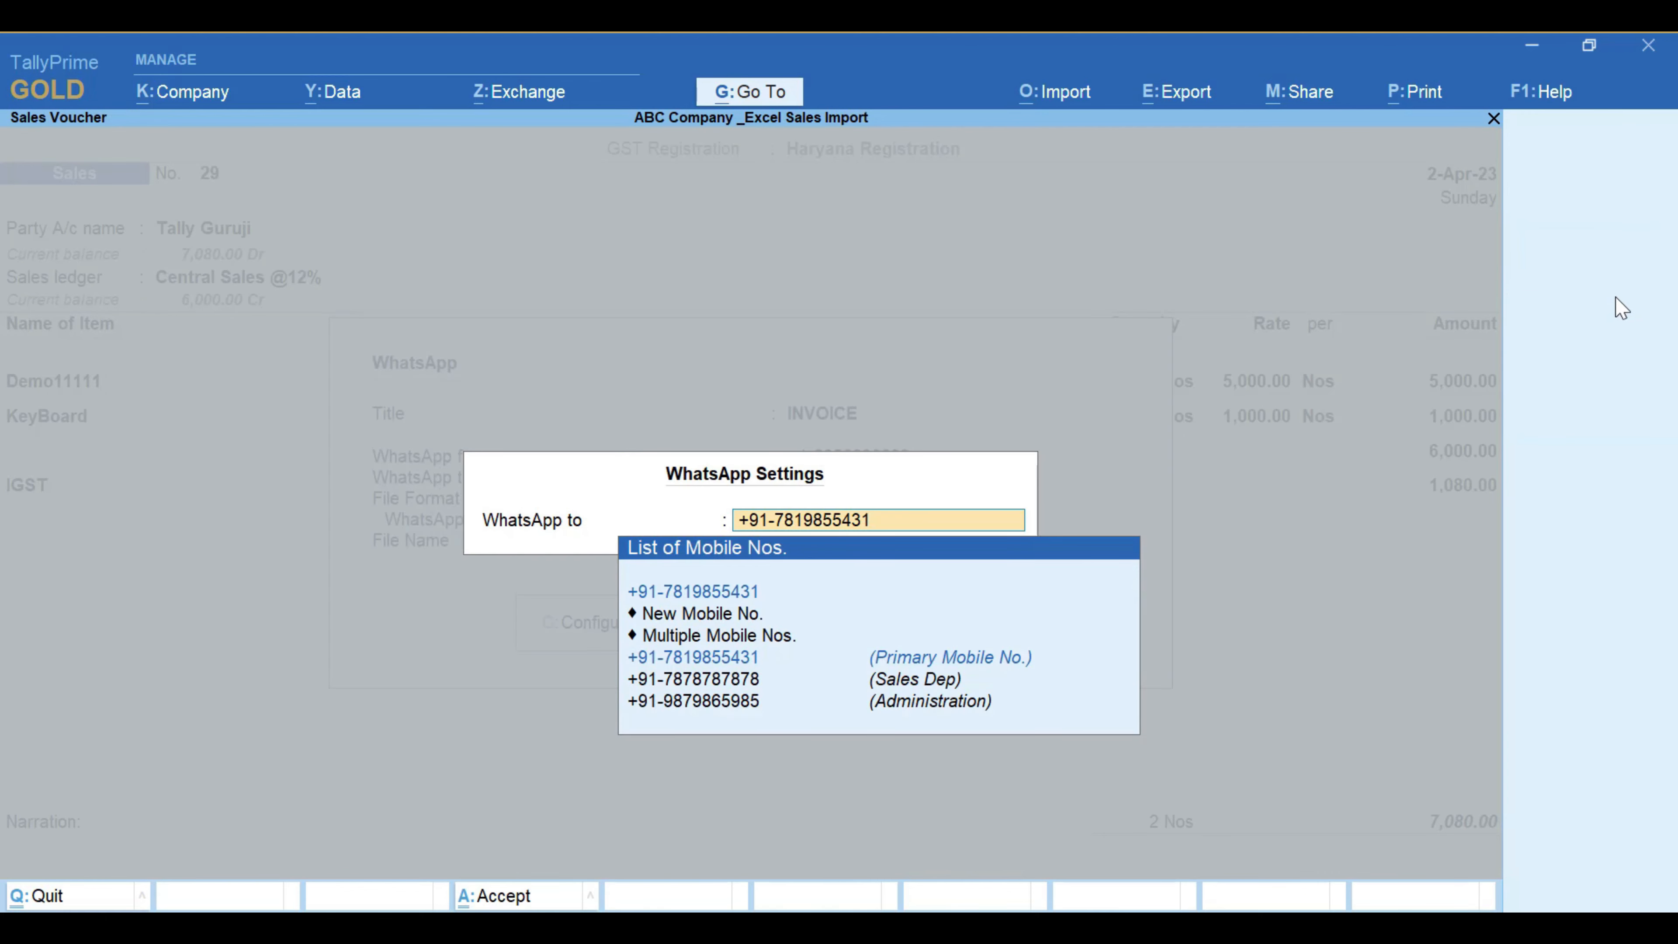
key("Down")
key("Down")
key("Down")
key("Down")
key("Up")
key("Up")
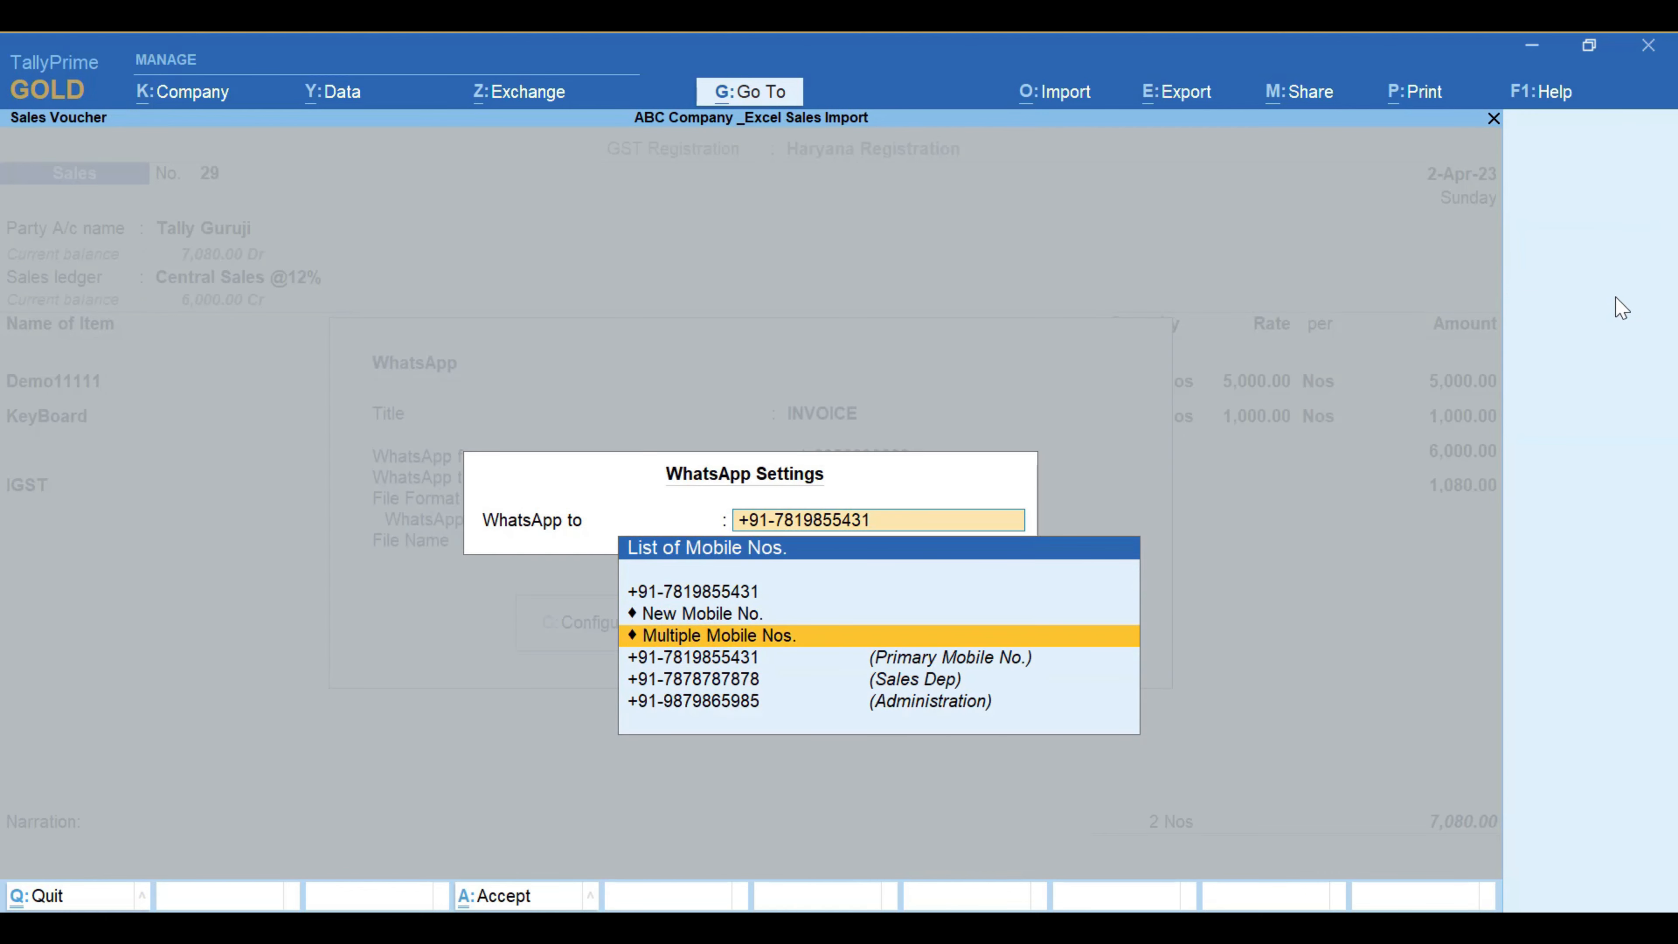
key("Down")
key("Down")
key("Down")
key("Up")
key("Up")
key("Up")
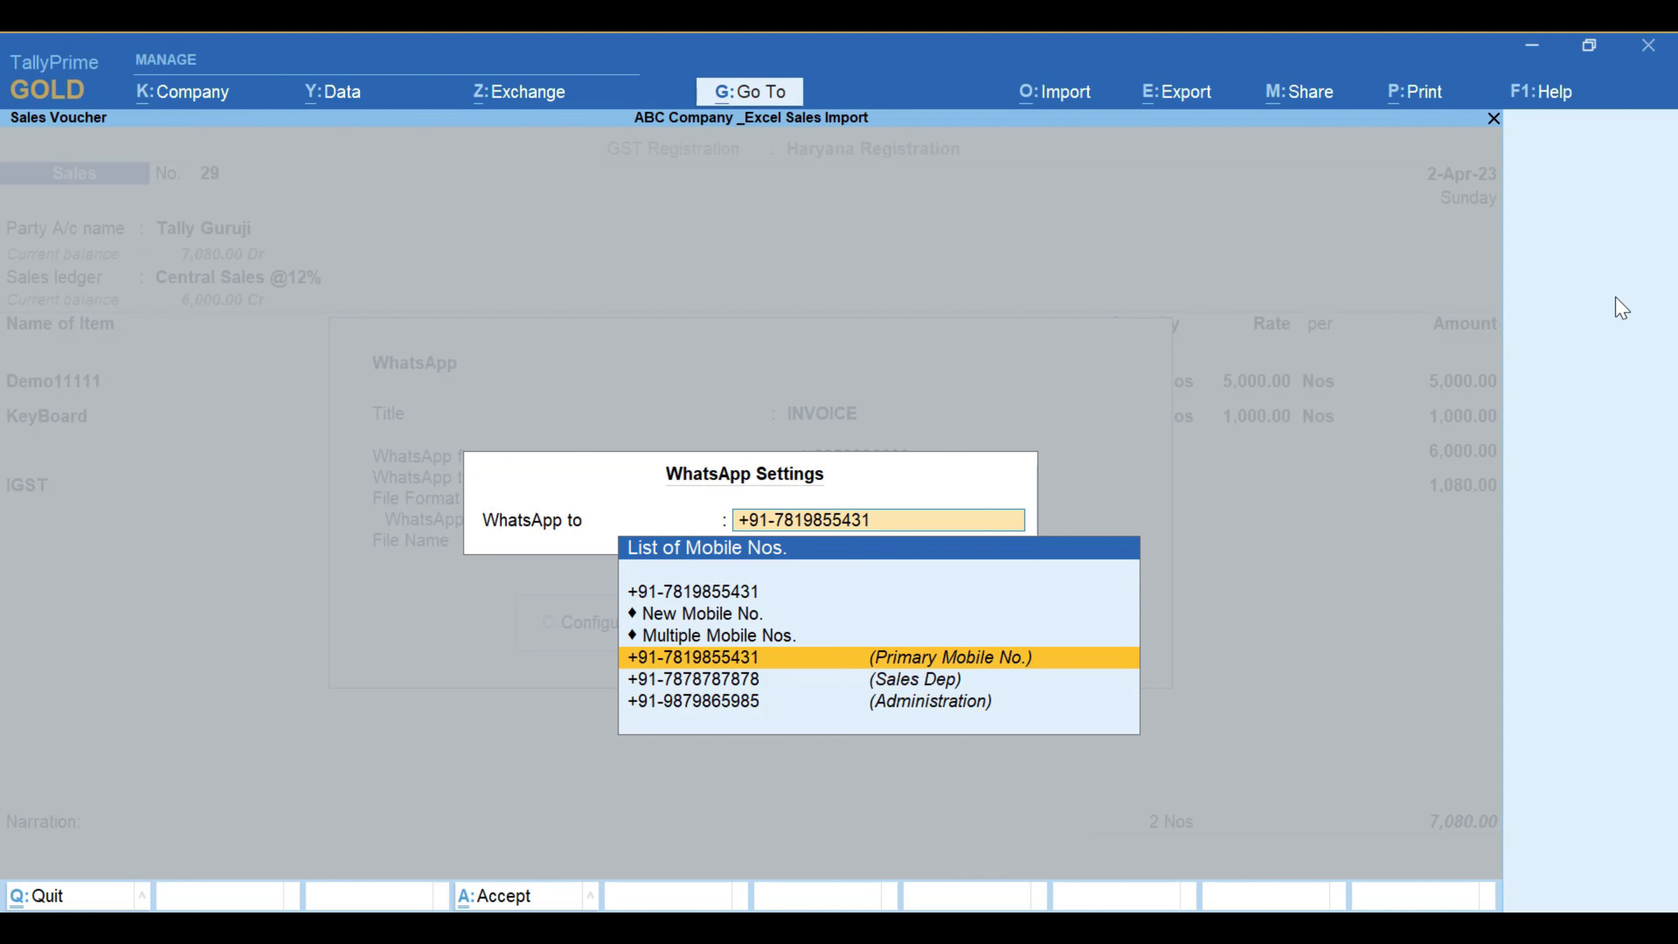
key("Down")
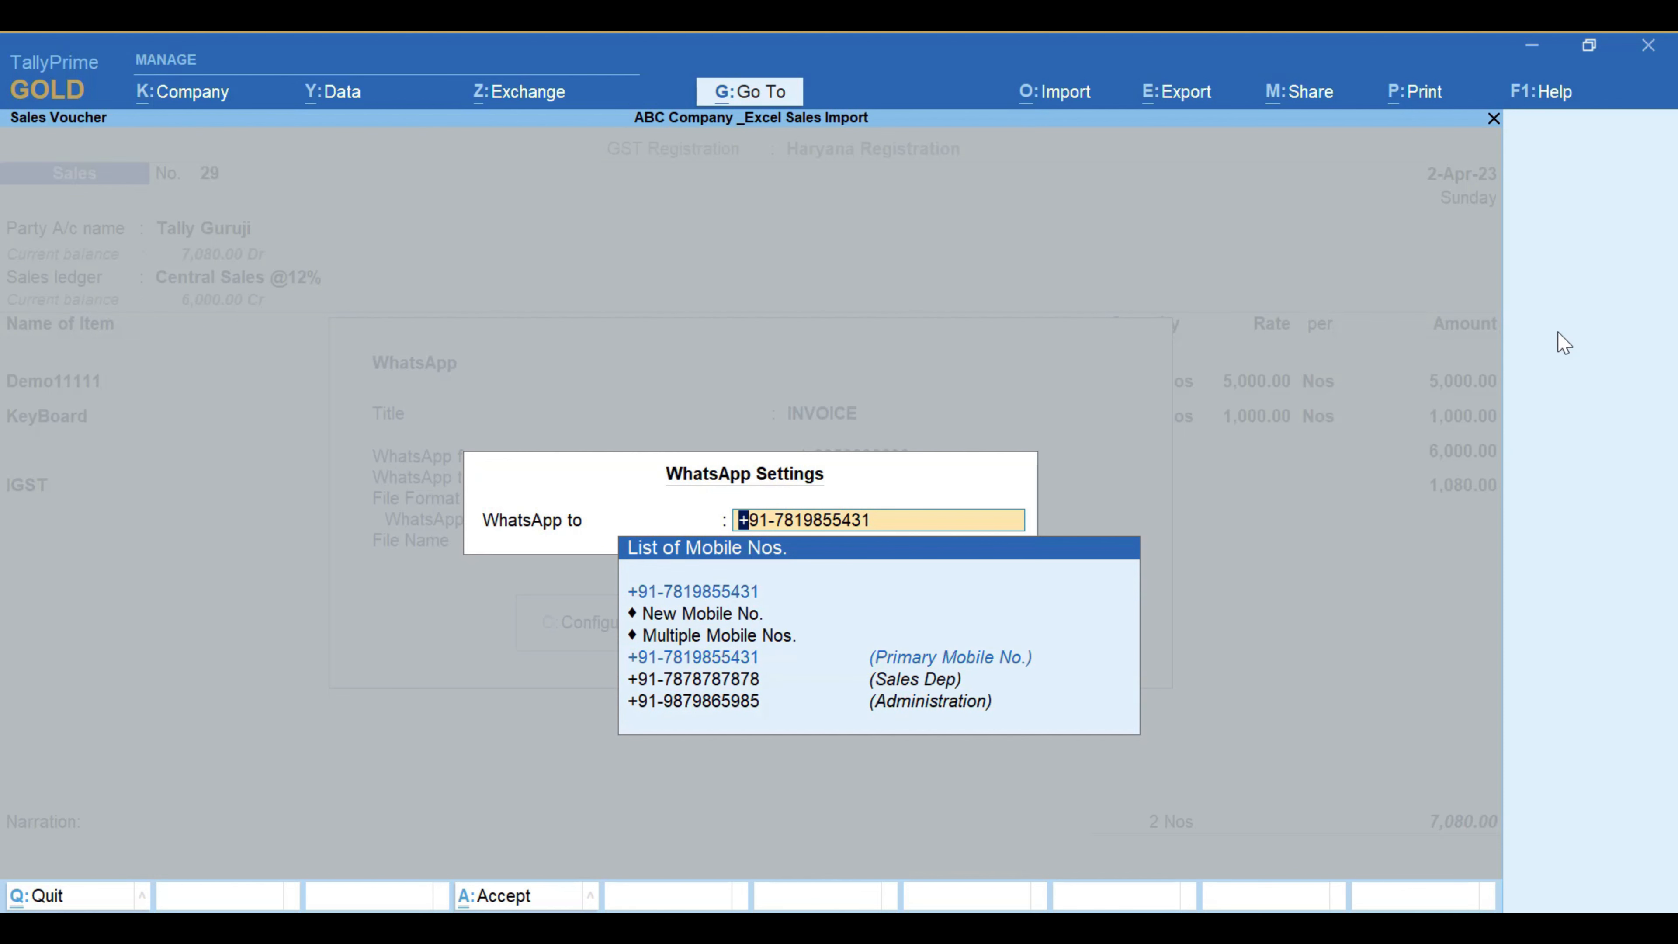
key("Down")
key("Down")
key("Return")
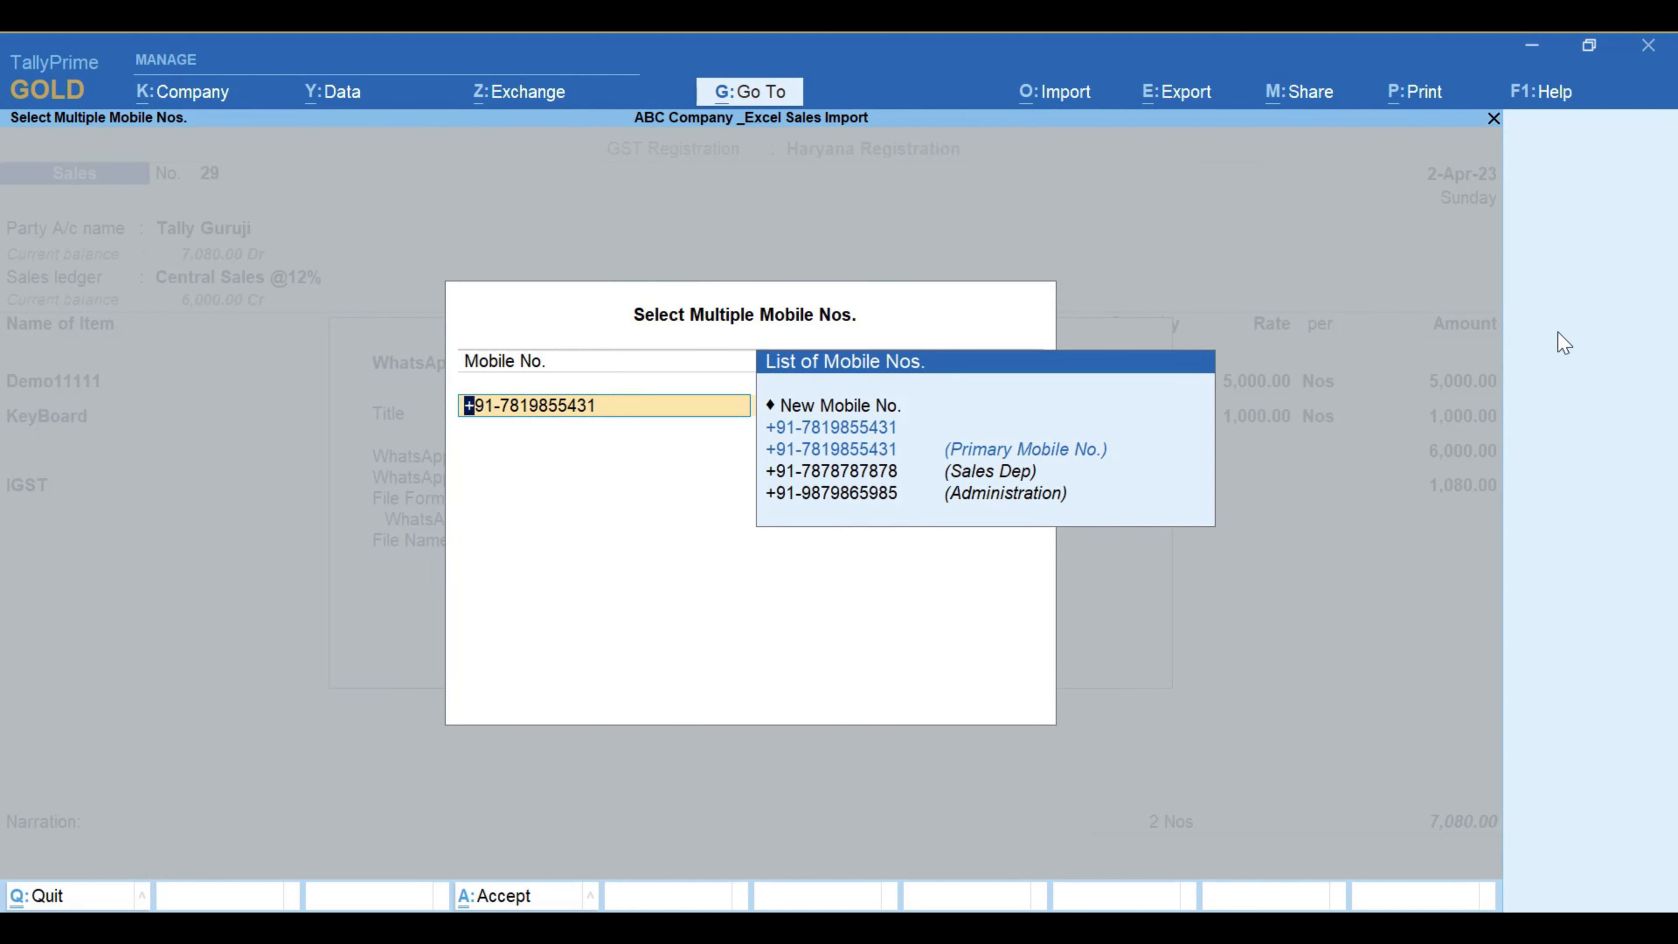
Step: Add the primary, Sales Dep and Administration numbers as recipients
key("Down")
key("Down")
key("Return")
key("Down")
key("Down")
key("Down")
key("Up")
key("Return")
key("Down")
key("Down")
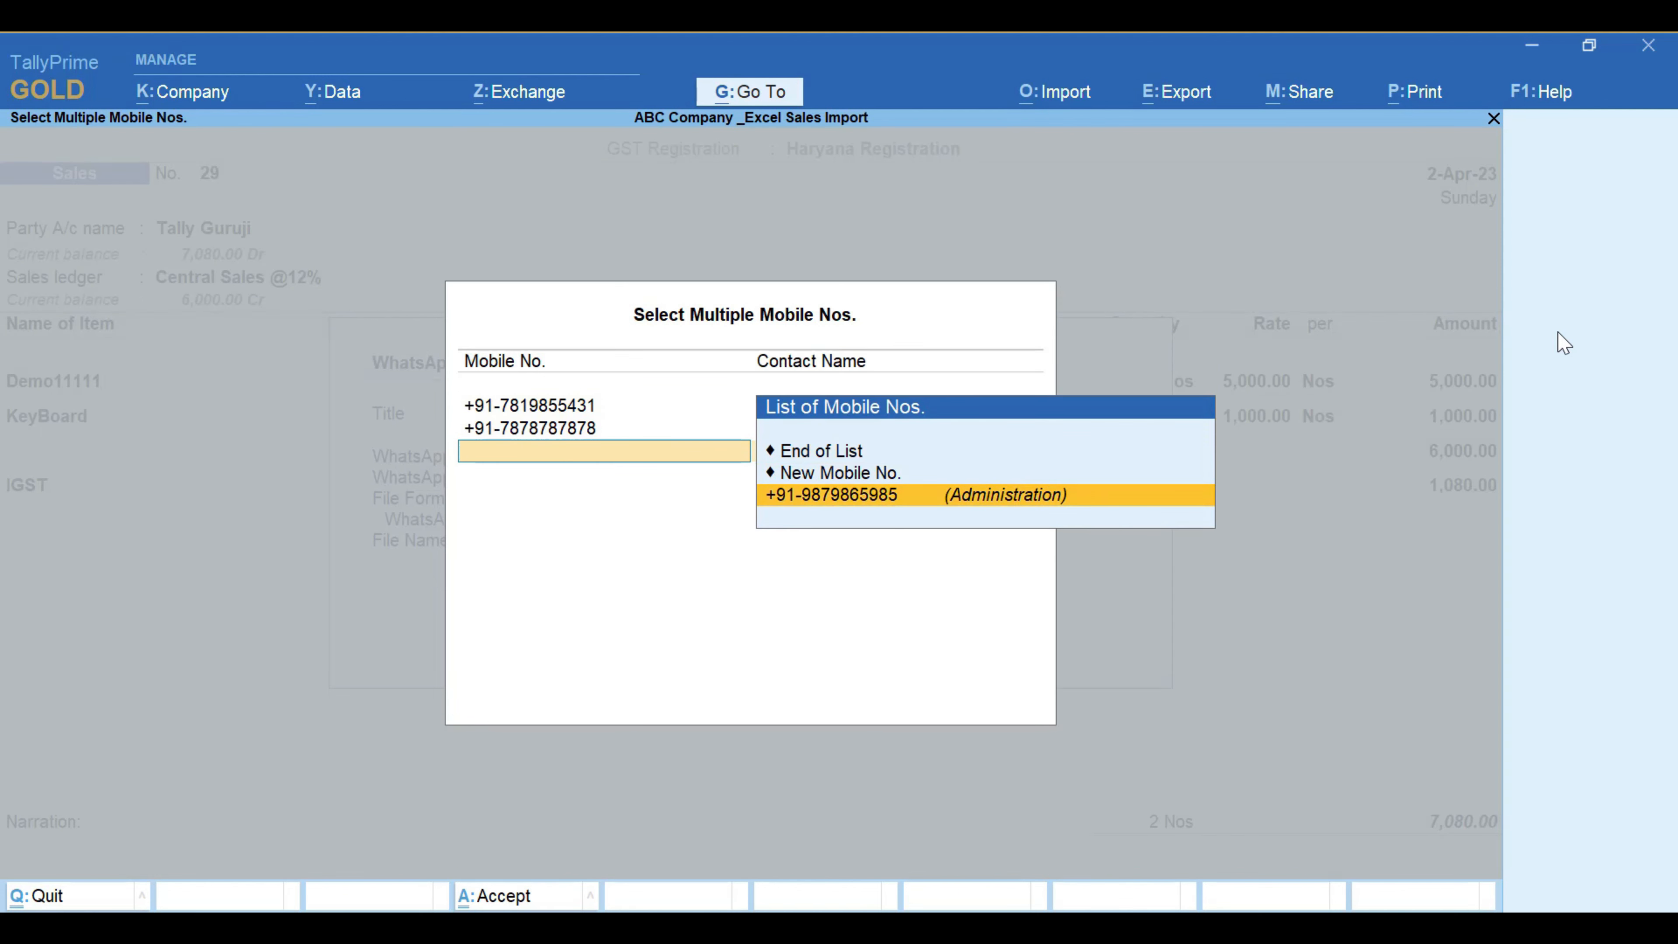
key("Return")
key("Return")
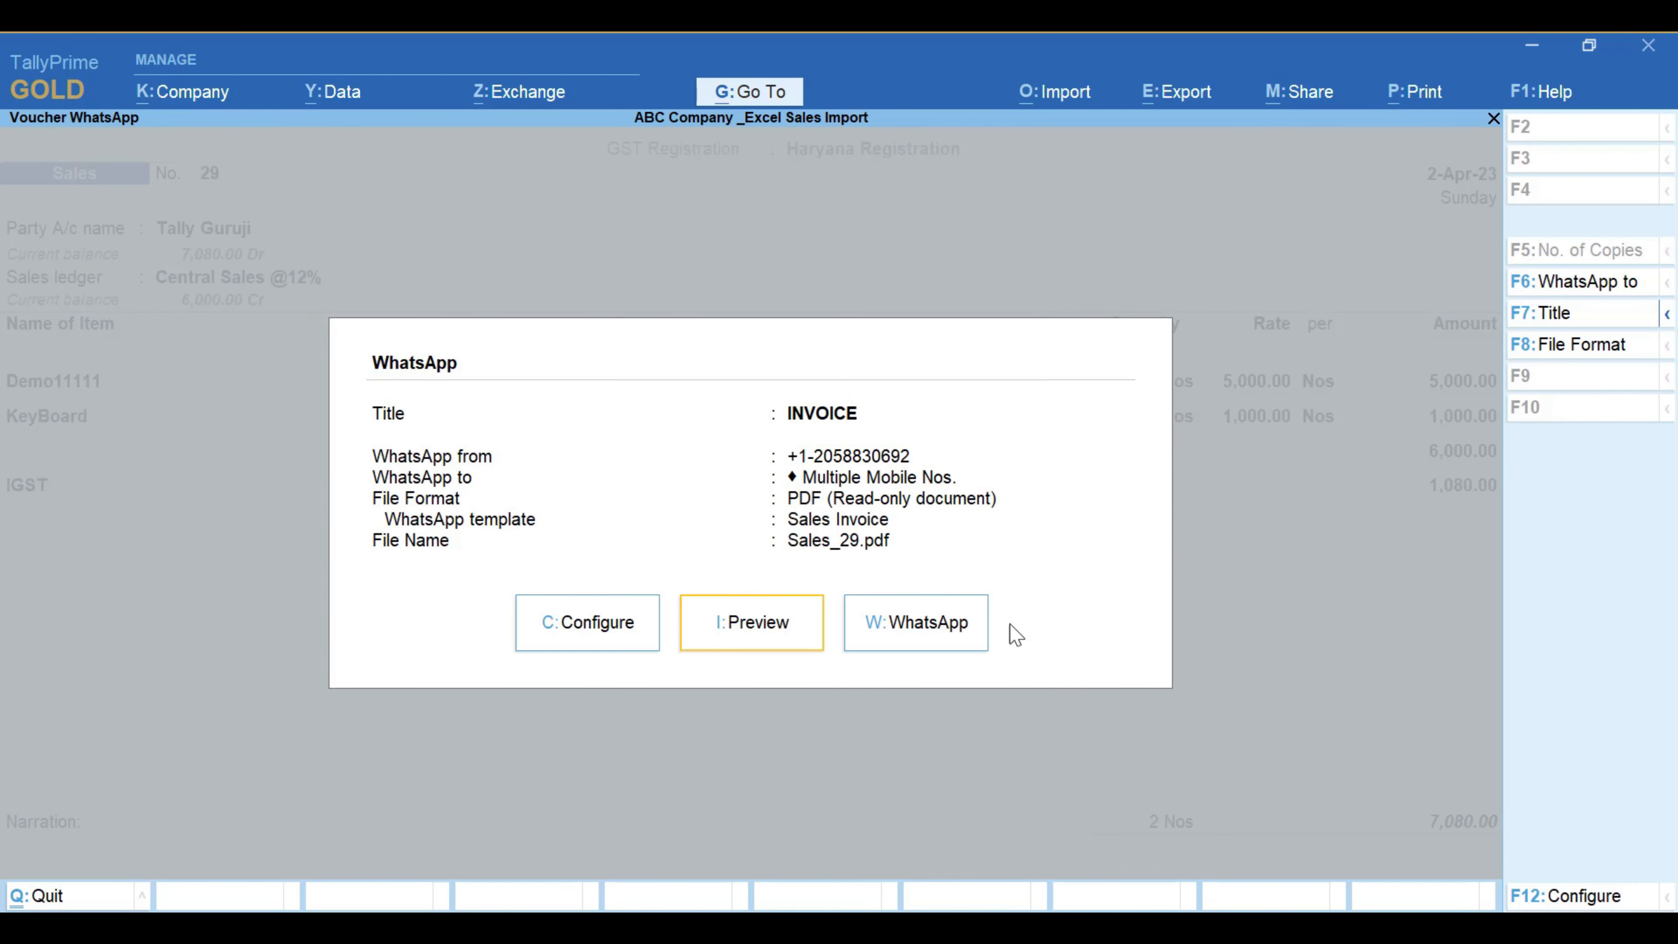
Step: Change the recipient back to the party's primary mobile number
left_click(1584, 289)
key("Down")
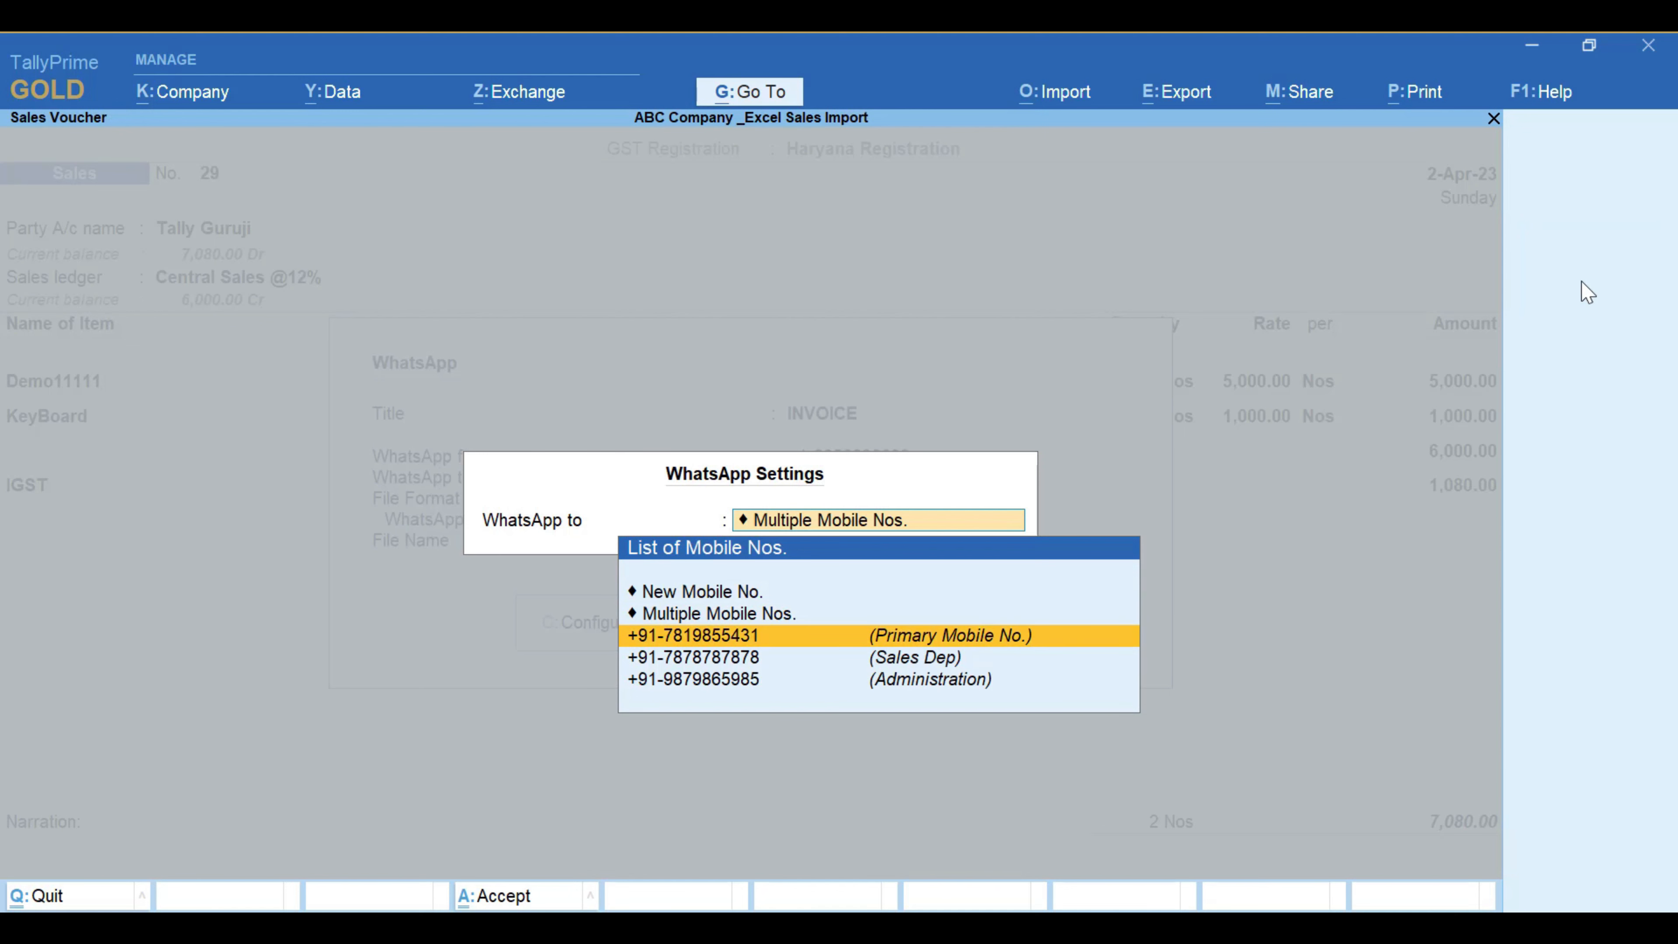
key("Return")
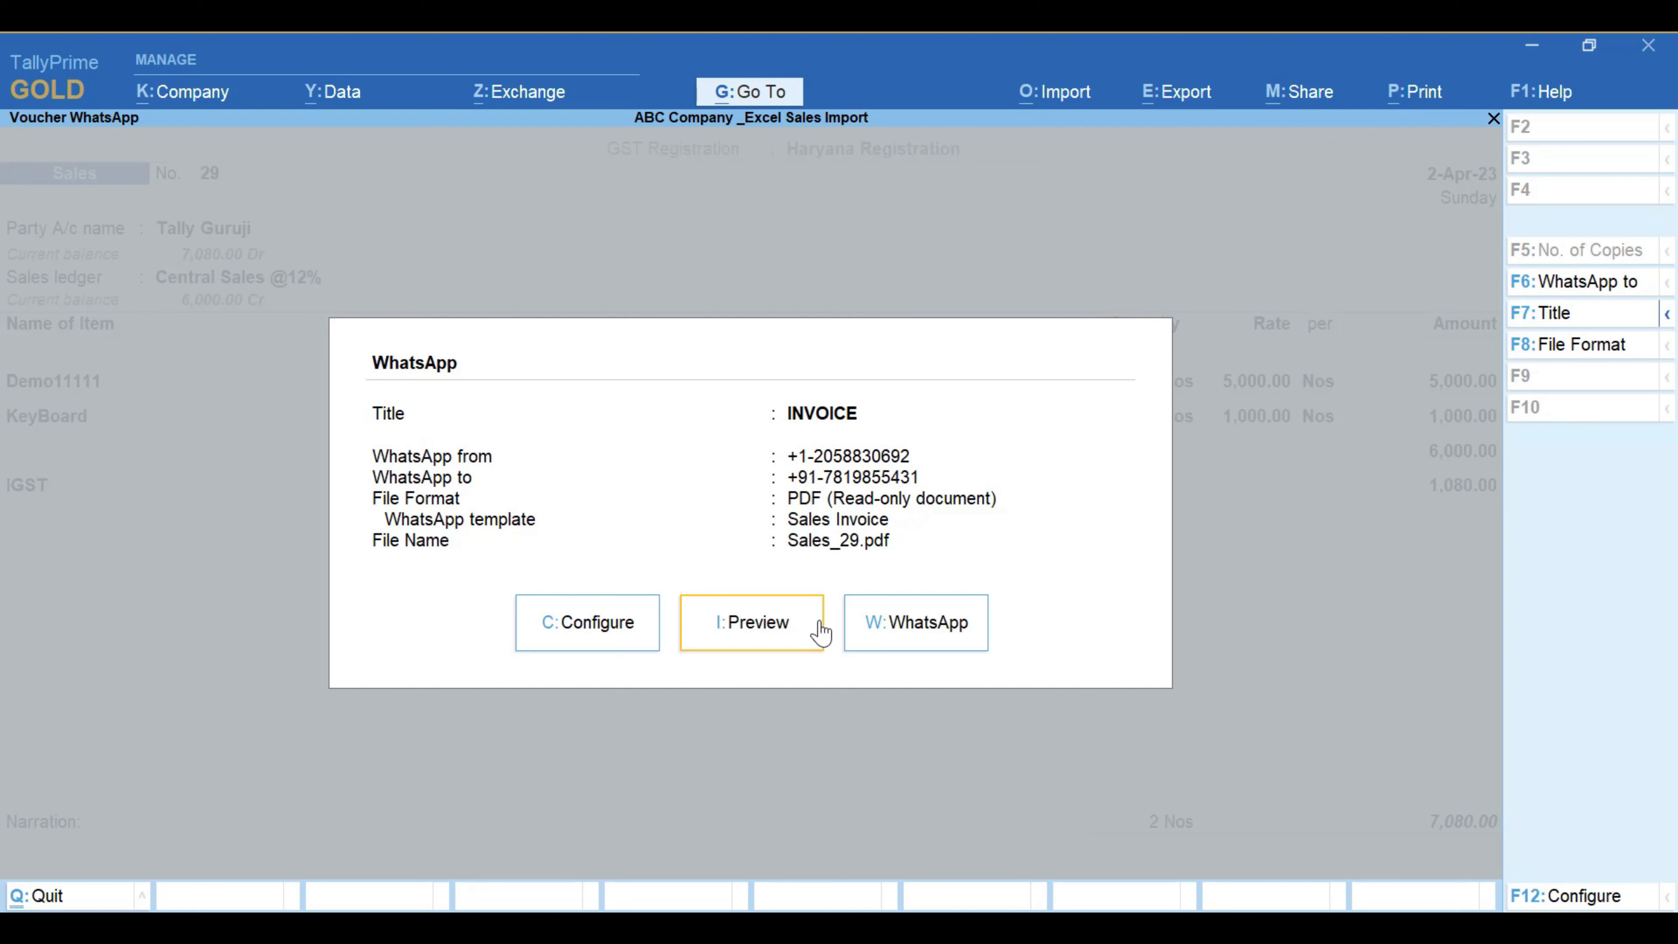
Step: Review the WhatsApp invoice configuration options without changing them
left_click(631, 624)
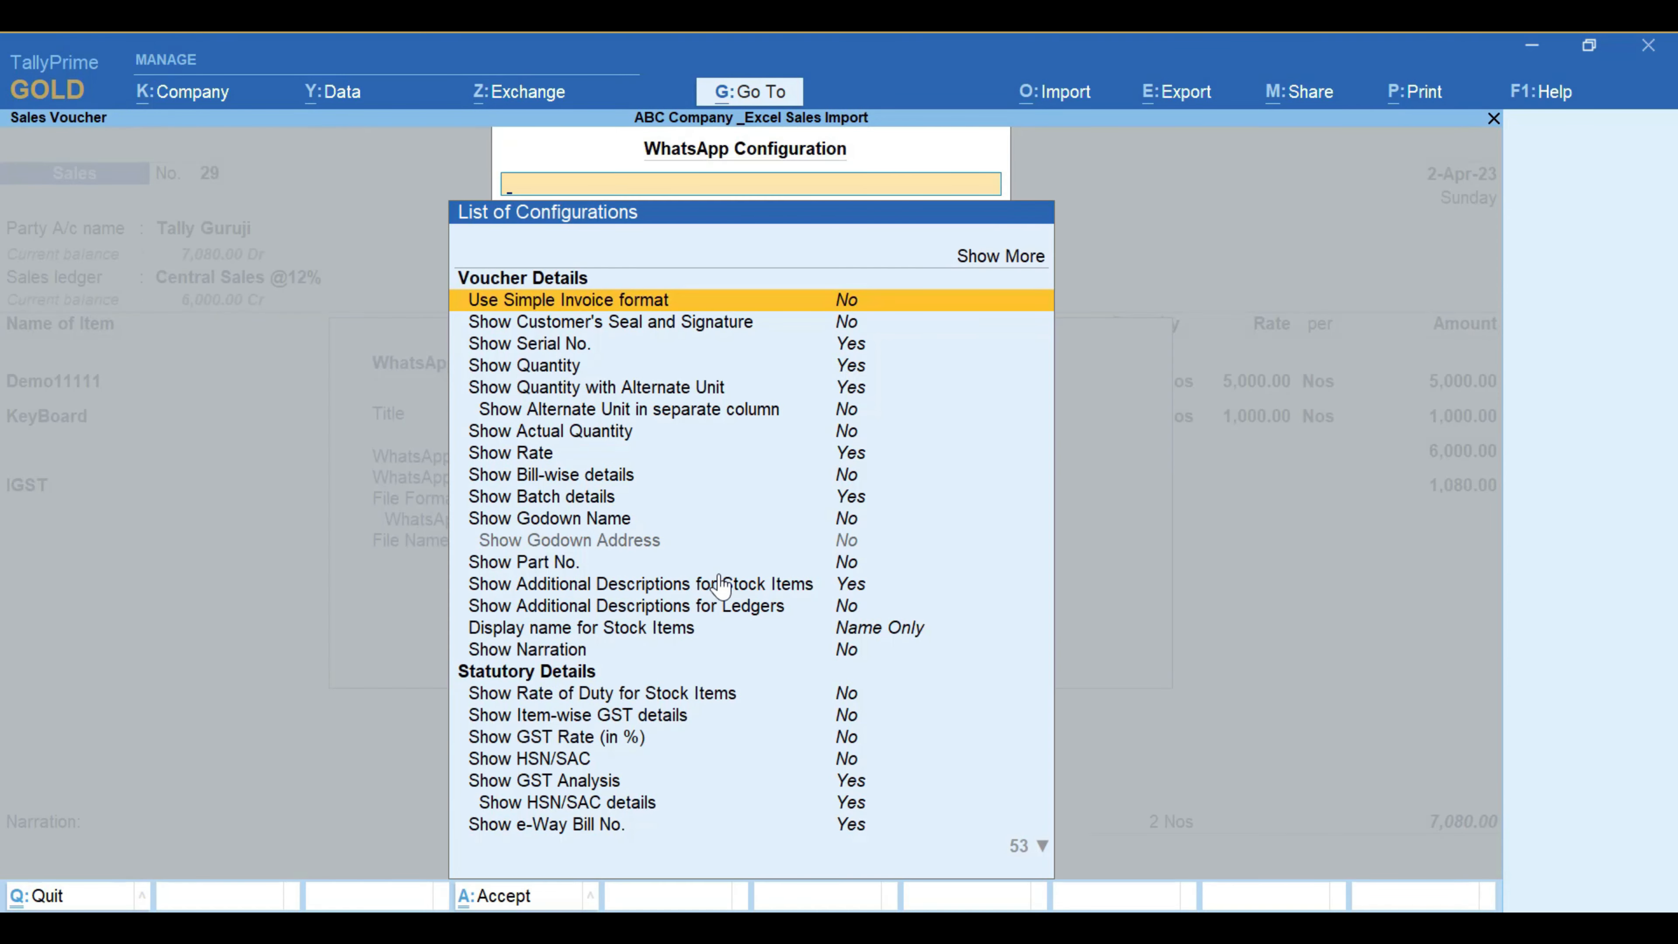
key("Down")
key("Down")
key("Down")
key("Down")
key("Down")
key("Down")
key("Down")
key("Down")
key("Down")
key("Down")
key("Down")
key("Down")
key("Down")
key("Down")
key("Down")
key("Down")
key("Down")
key("Down")
key("Down")
key("Down")
key("Down")
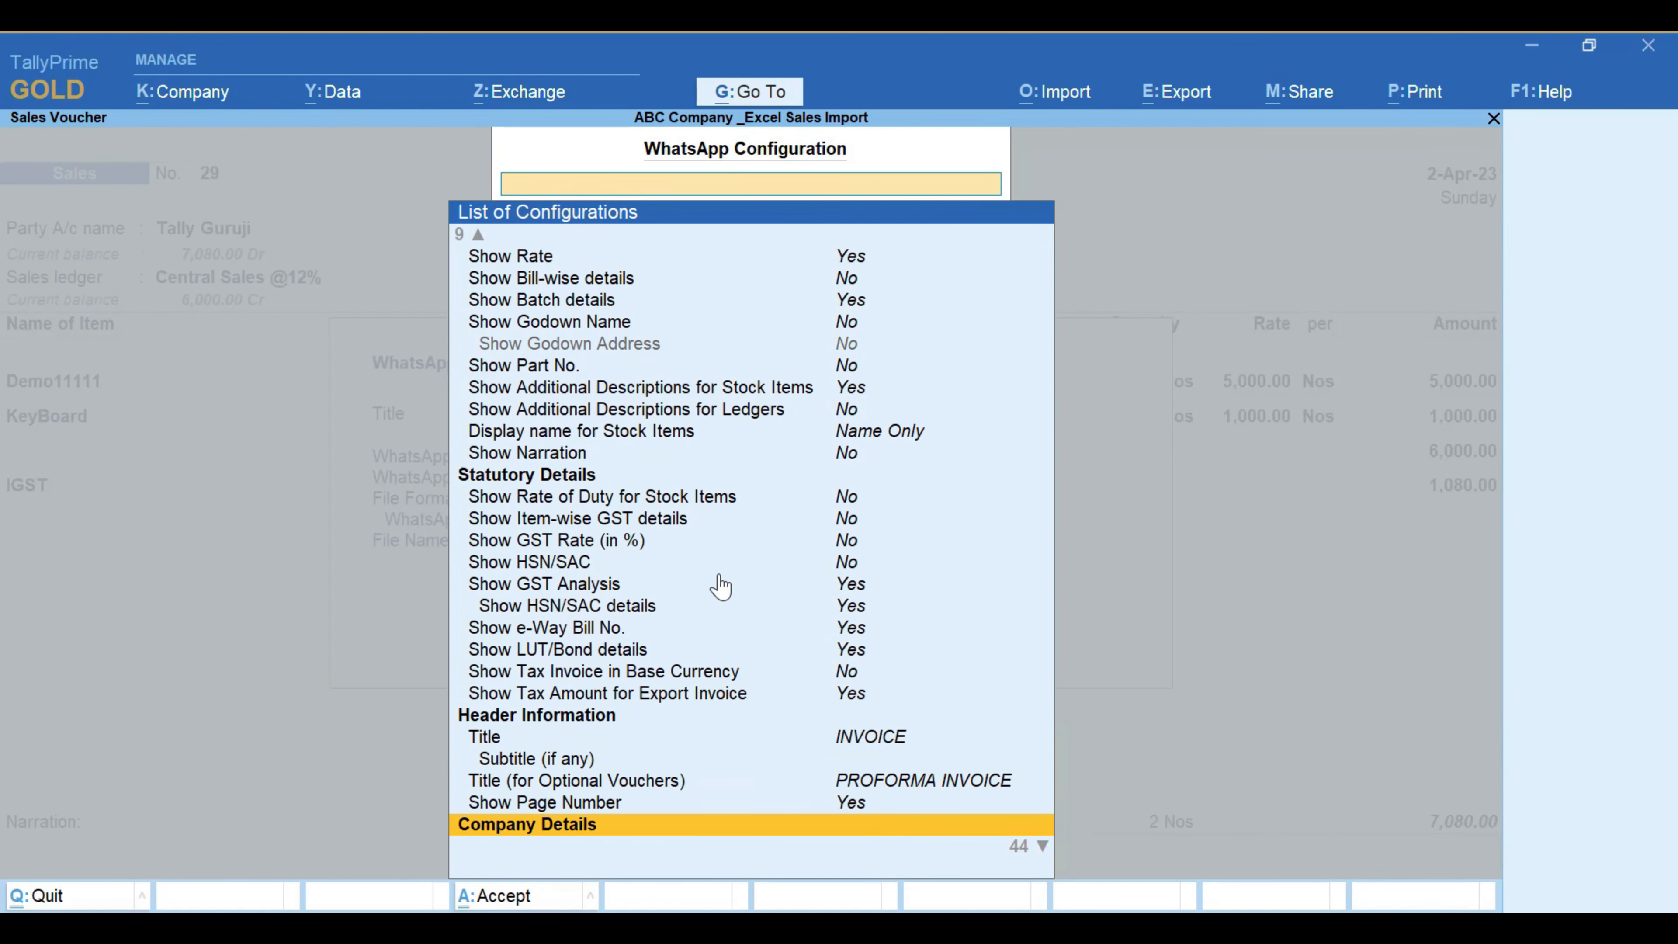
key("Down")
key("Down")
key("Down")
key("Down")
key("Down")
key("Down")
key("Down")
key("Down")
key("Down")
key("Down")
key("Down")
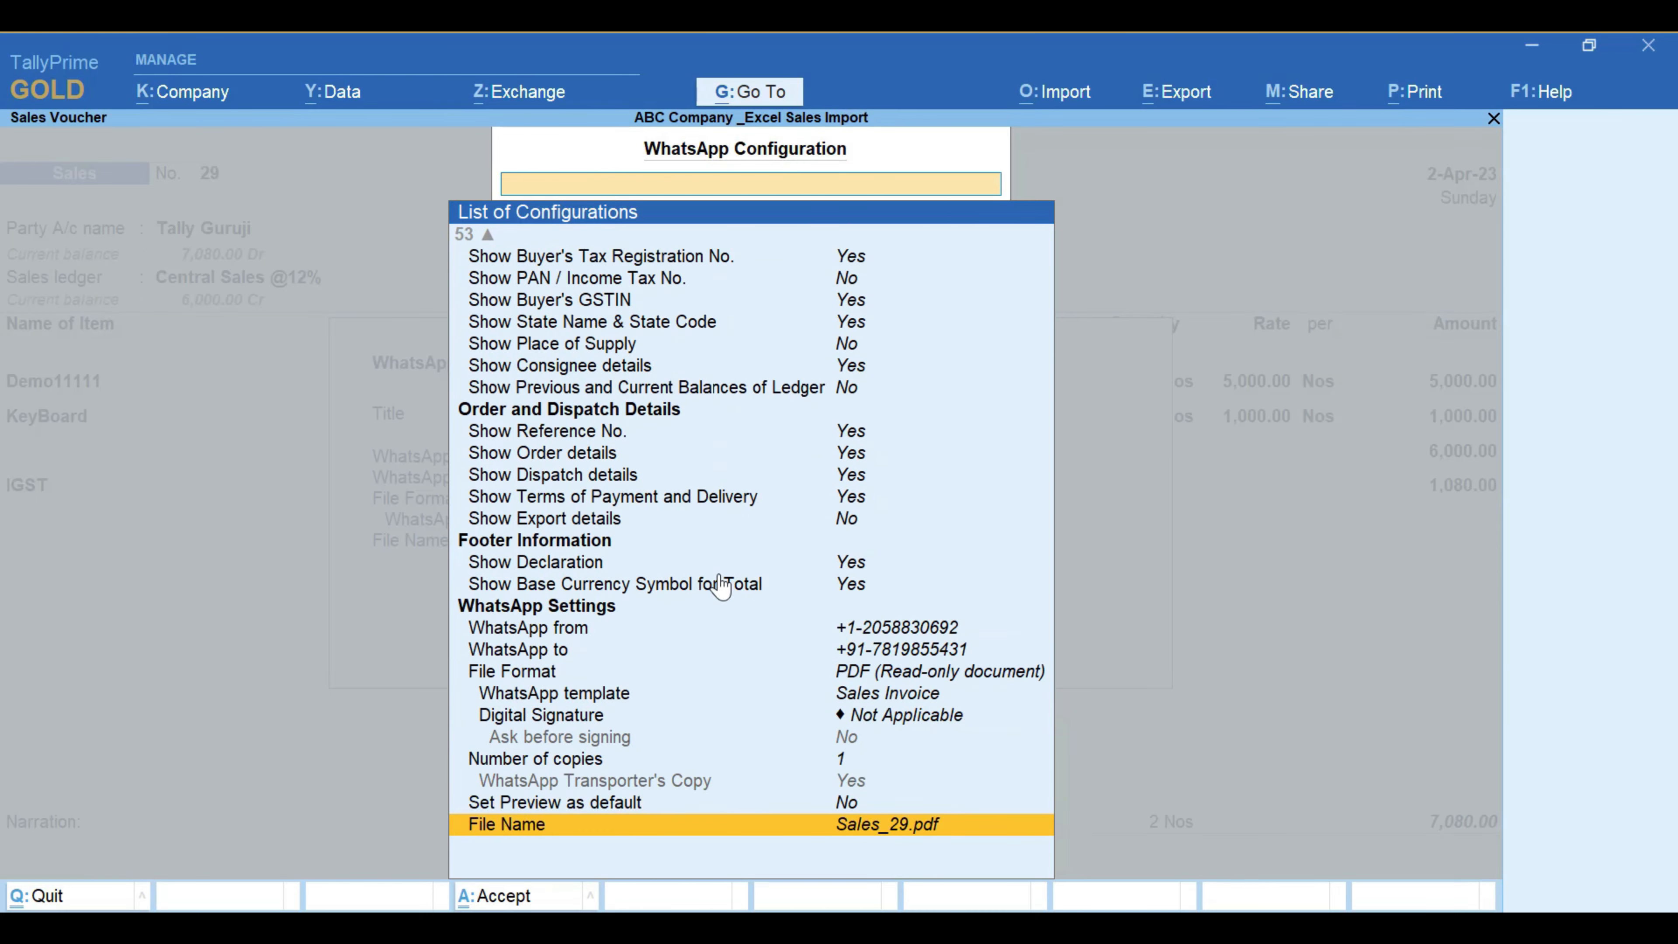
key("Up")
key("Up")
key("Up")
key("Up")
key("Up")
key("Up")
key("Up")
key("Up")
key("Up")
key("Up")
key("Up")
key("Up")
key("Up")
key("Up")
key("Up")
key("Up")
key("Up")
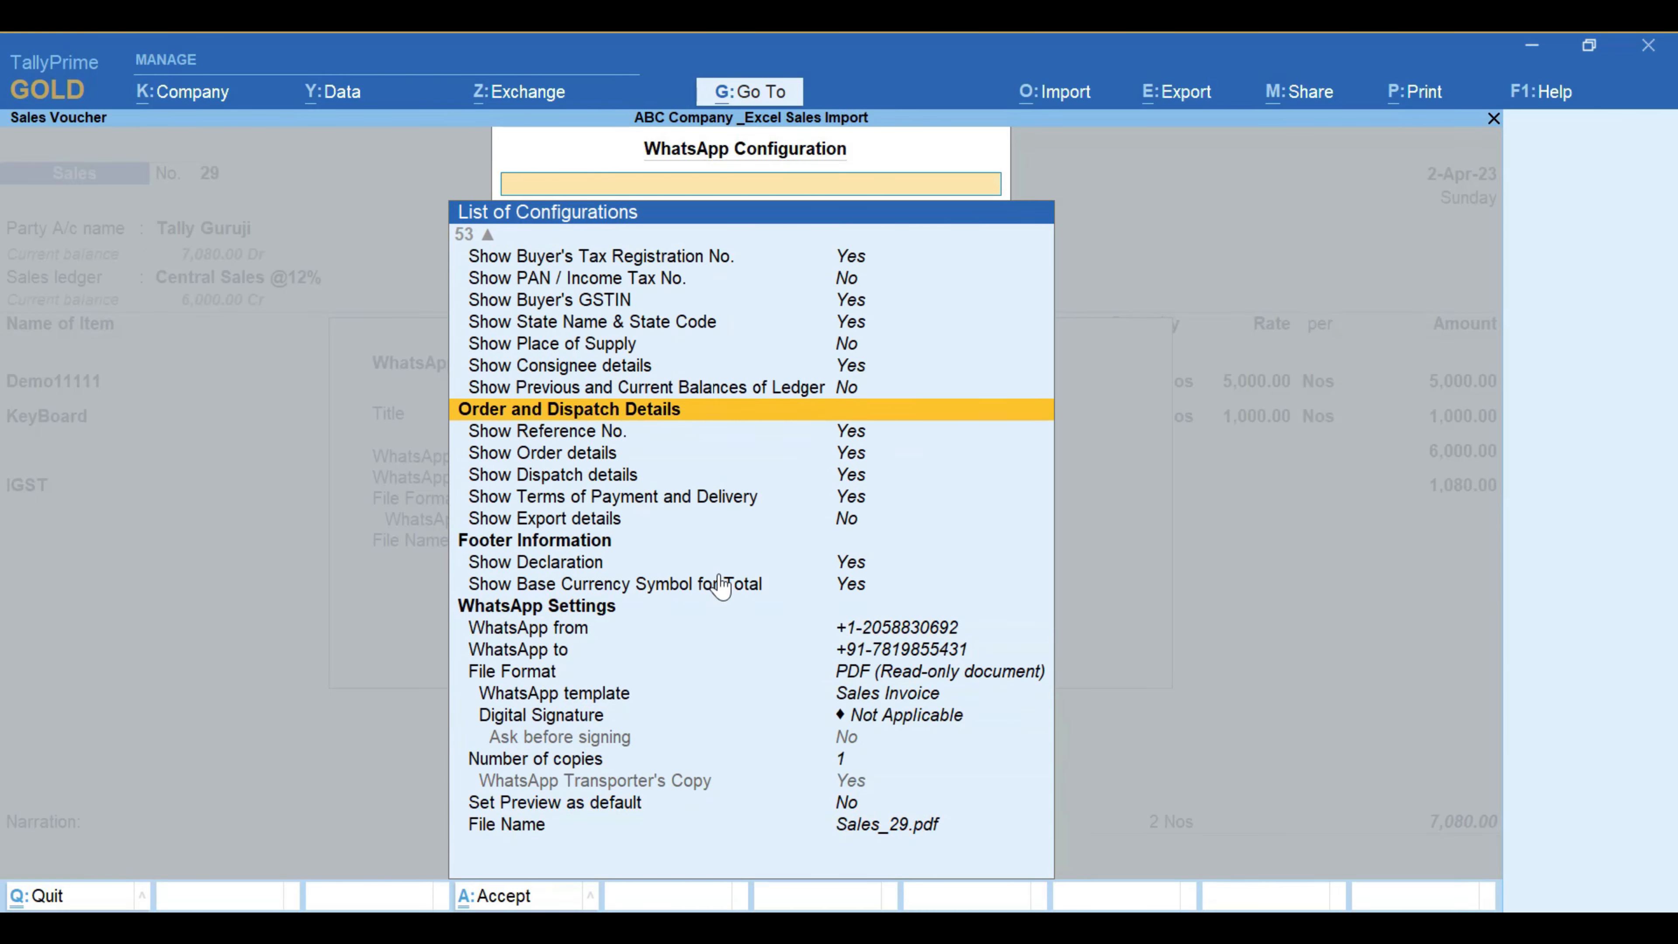
key("Up")
key("Up")
key("Up")
key("Up")
key("Up")
key("Up")
key("Up")
key("Up")
key("Up")
key("Up")
key("Up")
key("Up")
key("Up")
key("Up")
key("Up")
key("Up")
key("Up")
key("Up")
key("Up")
key("Up")
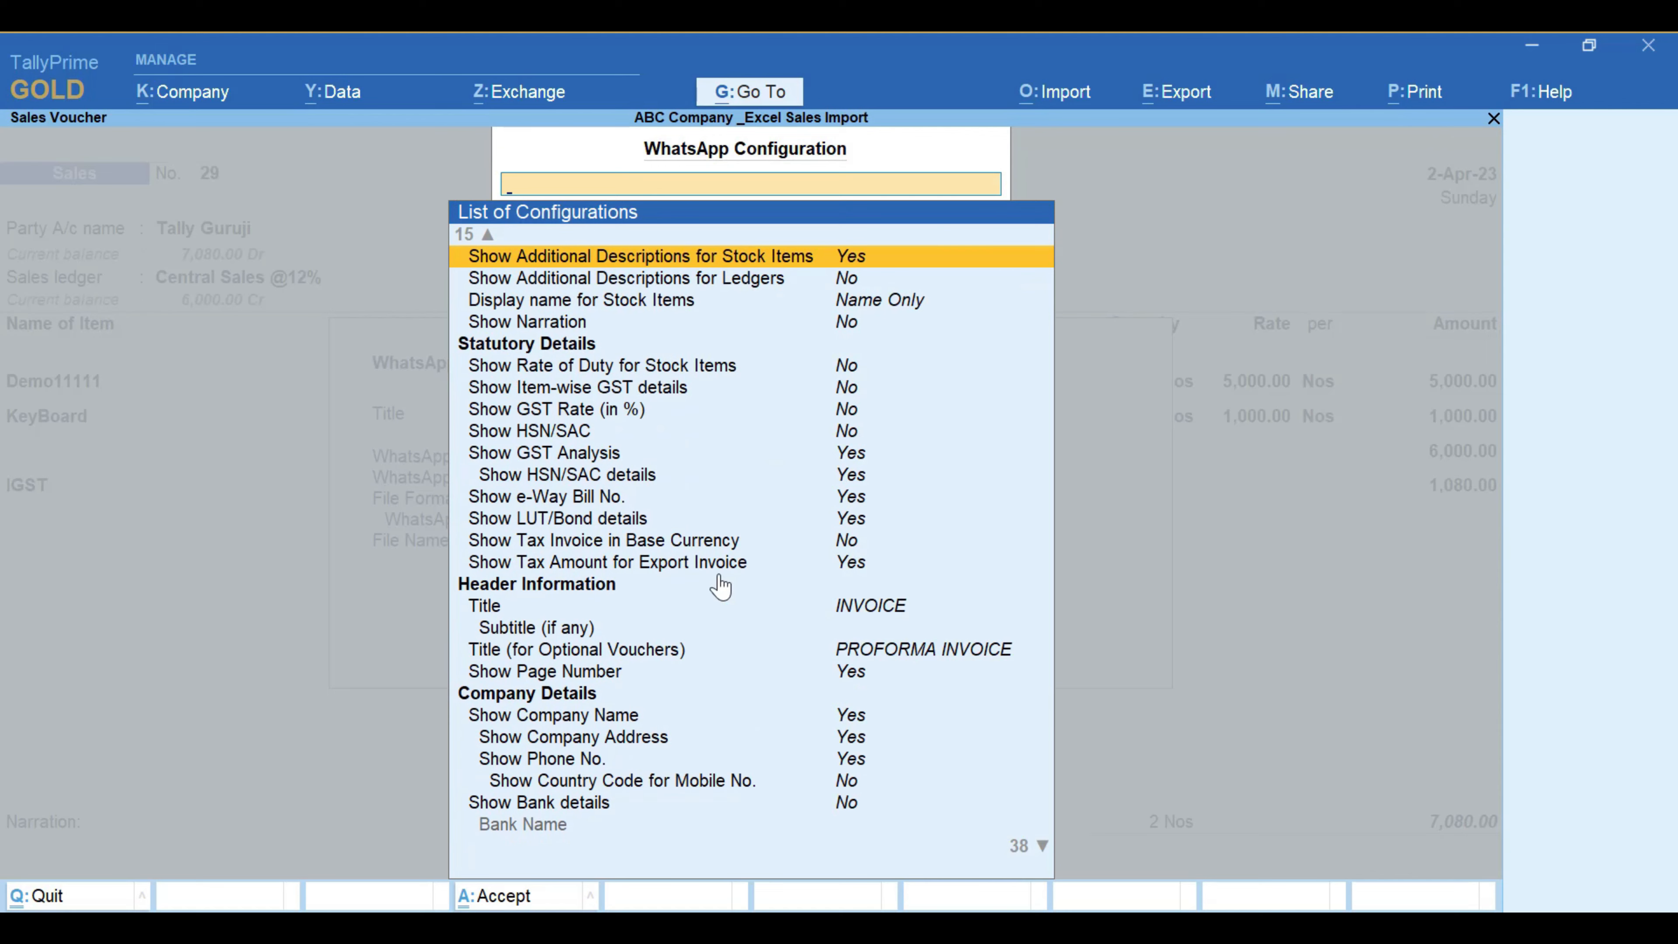
key("Escape")
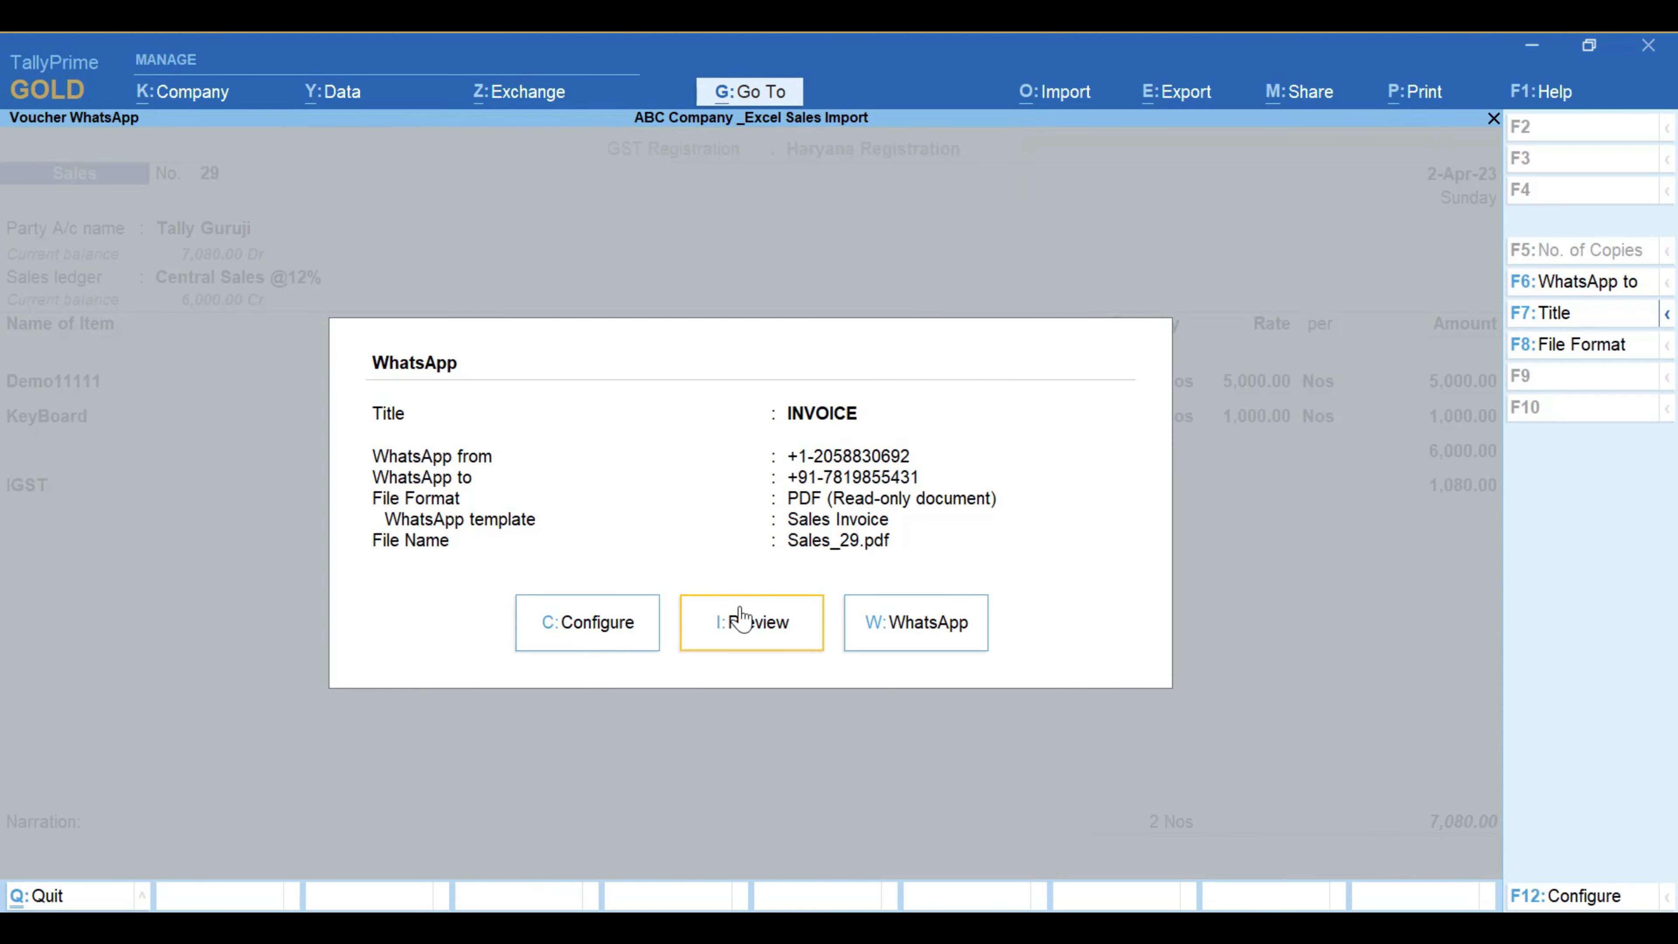
Step: Send the Sales_29.pdf invoice over WhatsApp, then download it from the receiving WhatsApp Web chat
left_click(898, 638)
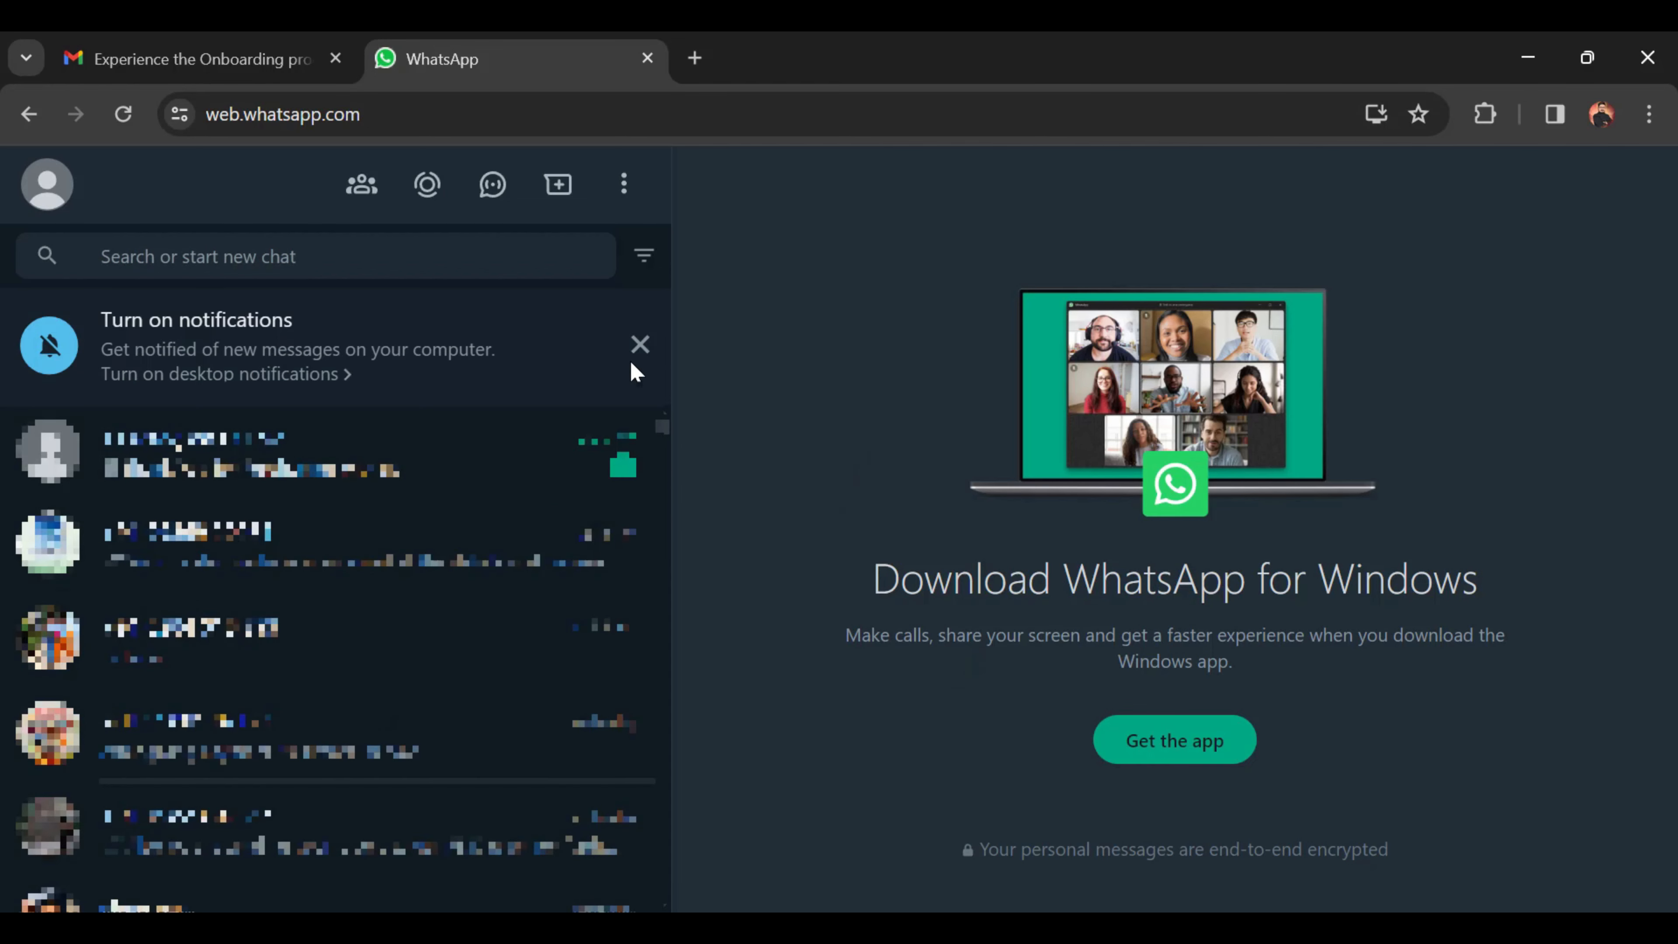
left_click(638, 345)
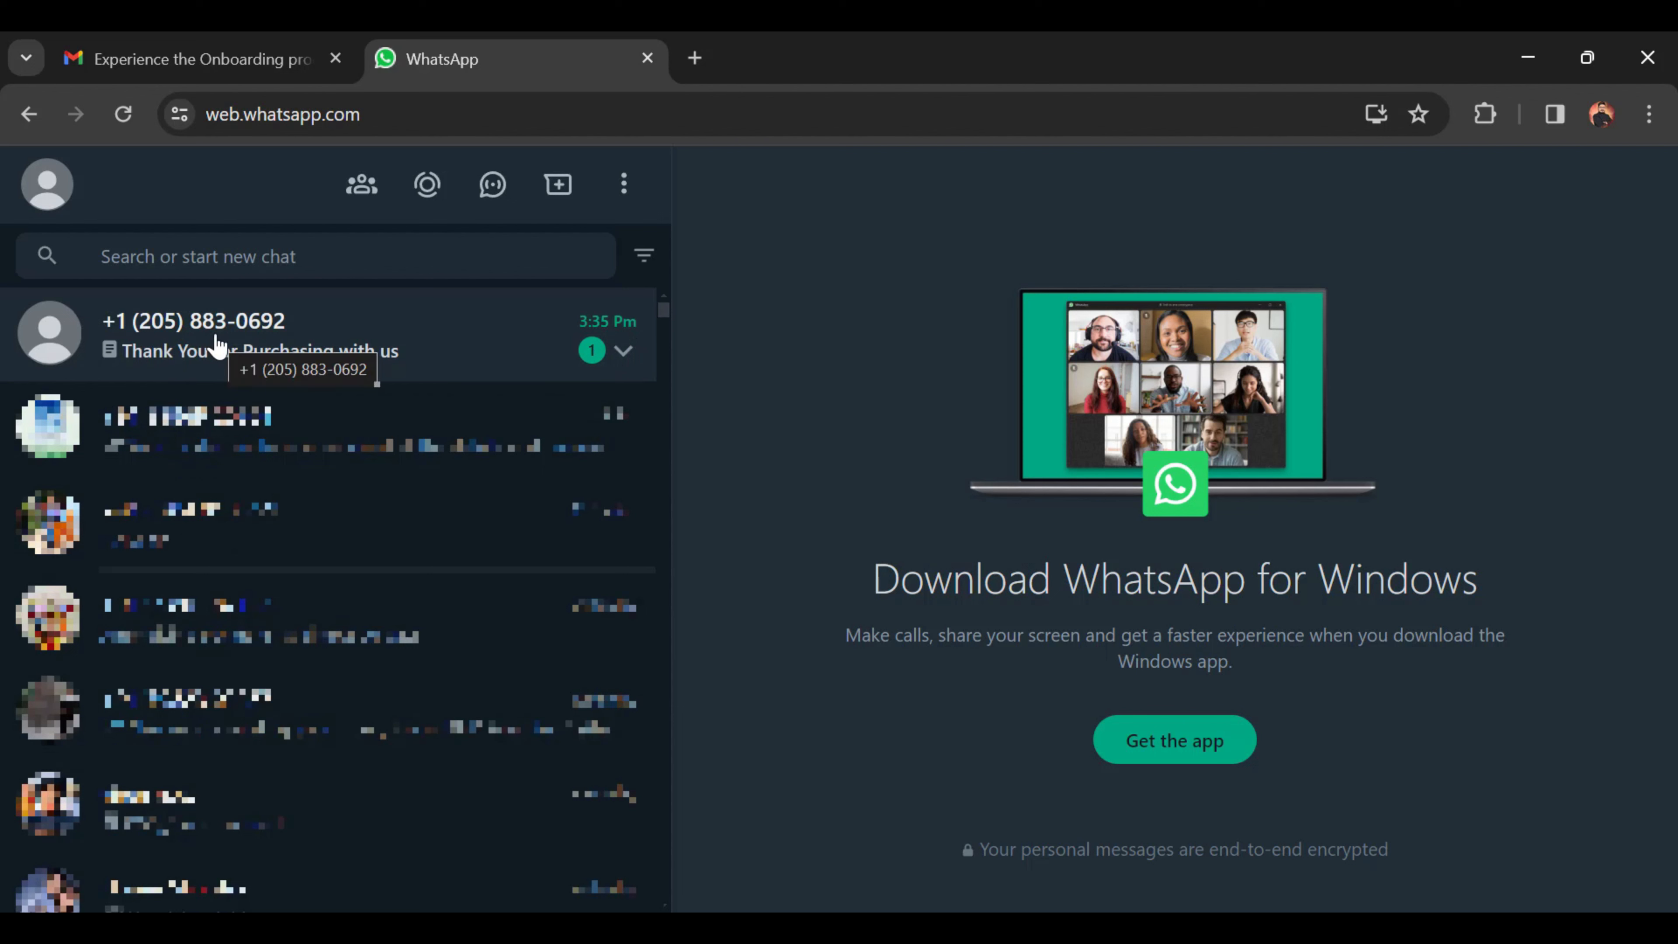
left_click(239, 347)
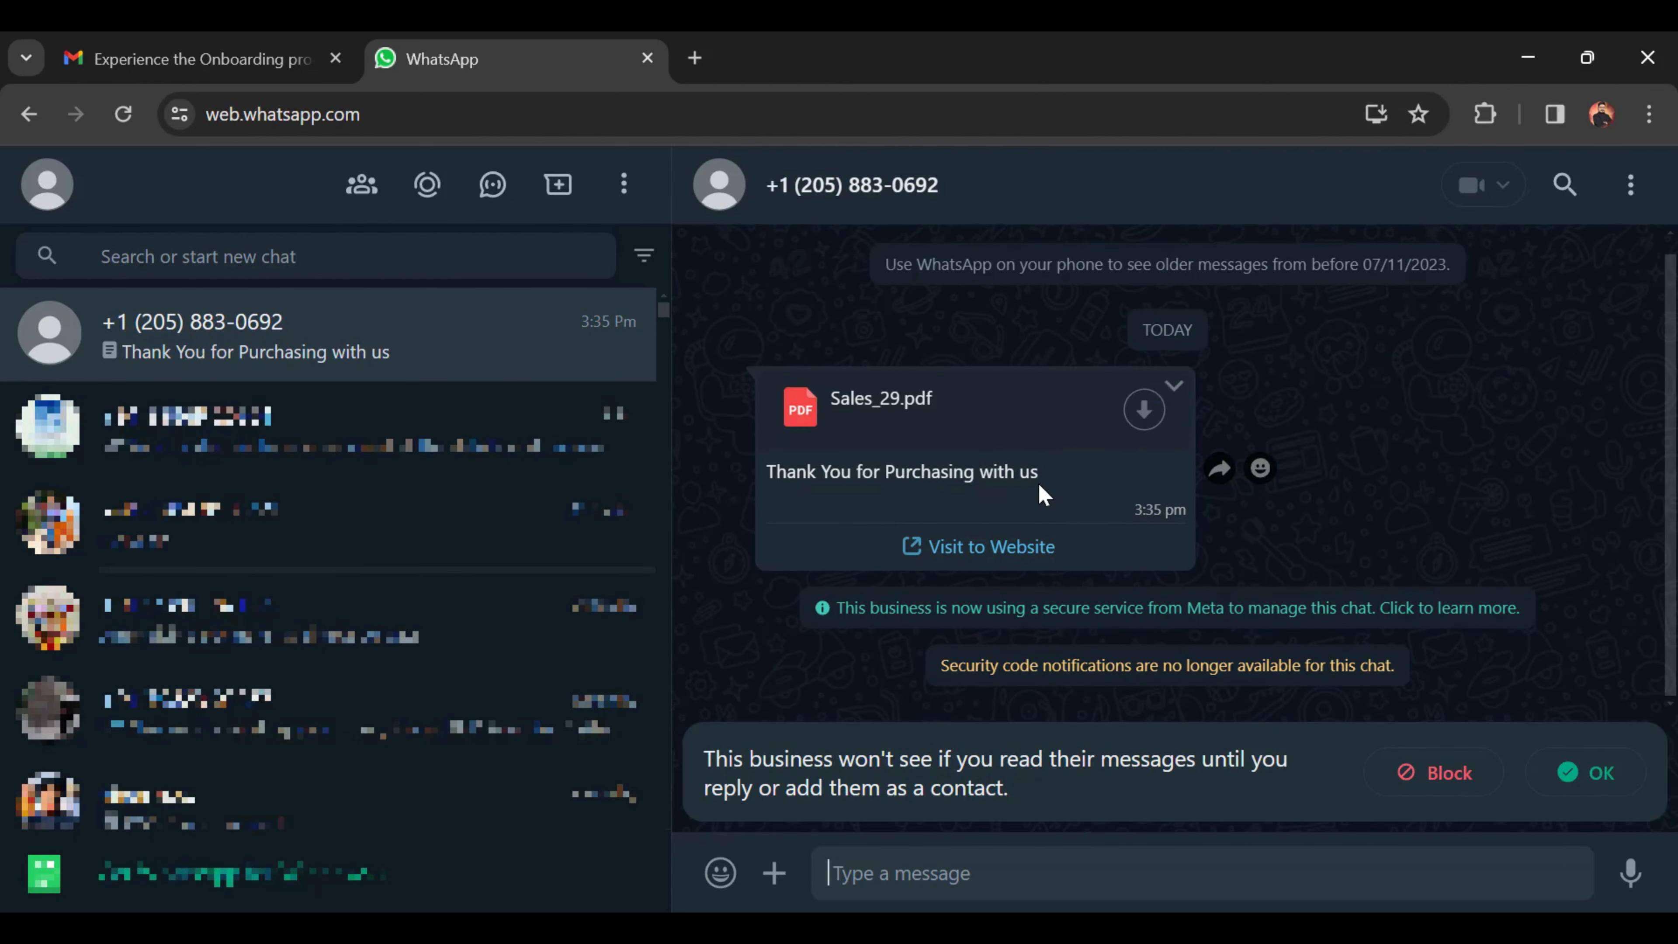
left_click(1147, 413)
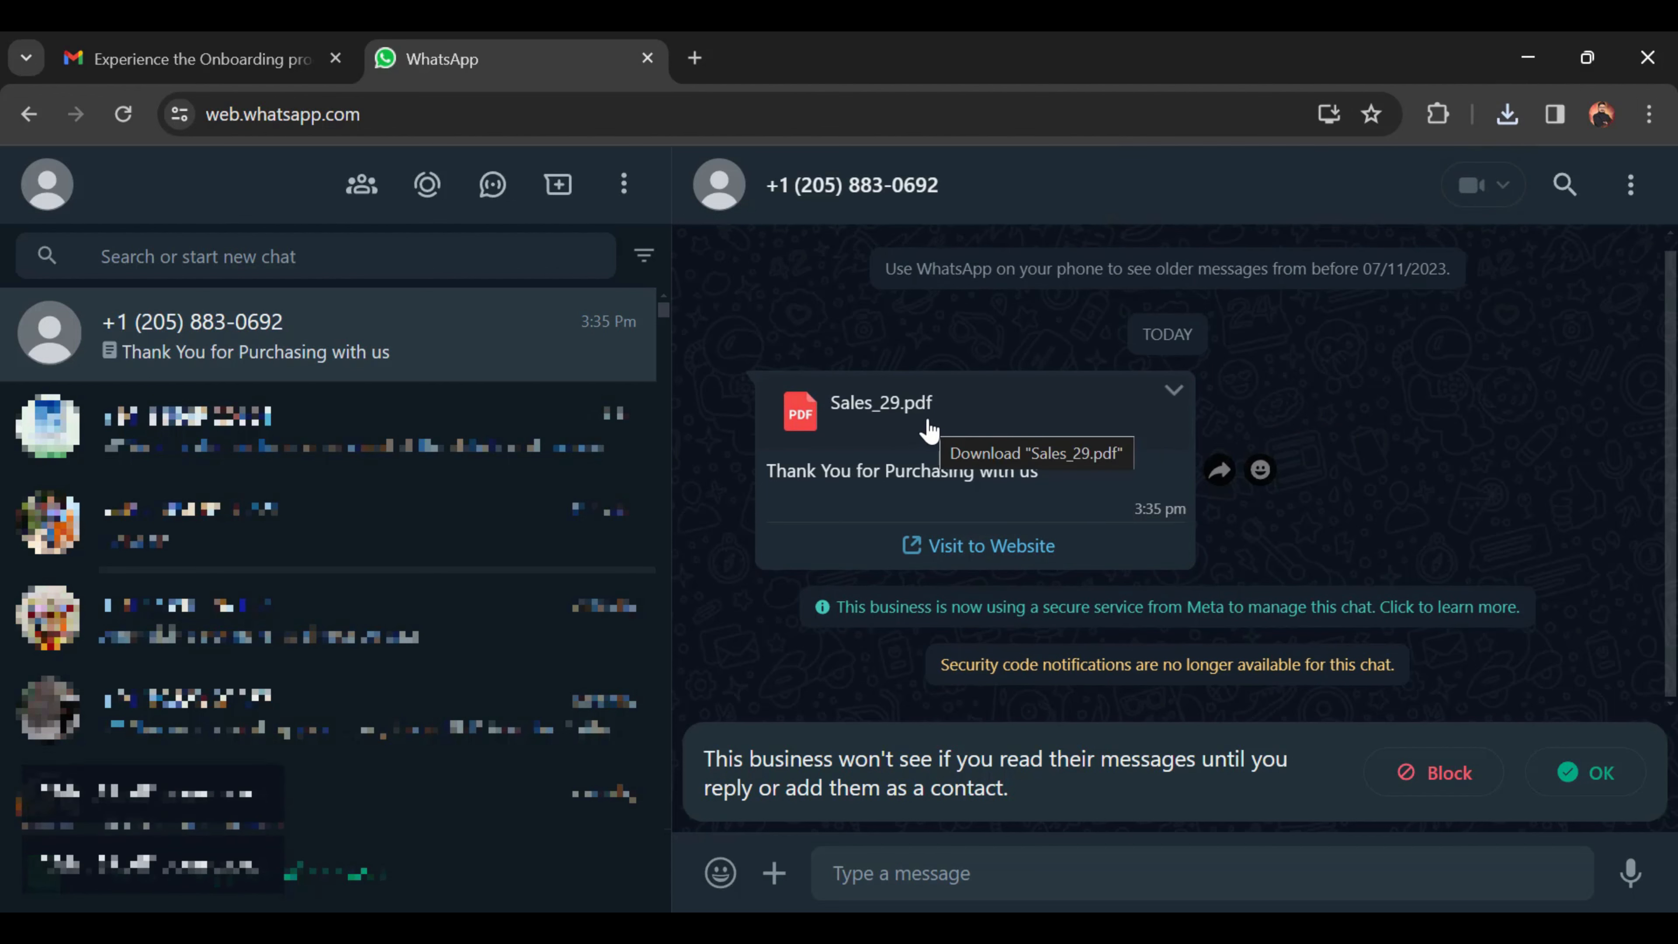
Step: Open Sales_29 (1).pdf from downloads, review invoice No. 29 totalling ₹7,080.00, then close it
left_click(1507, 115)
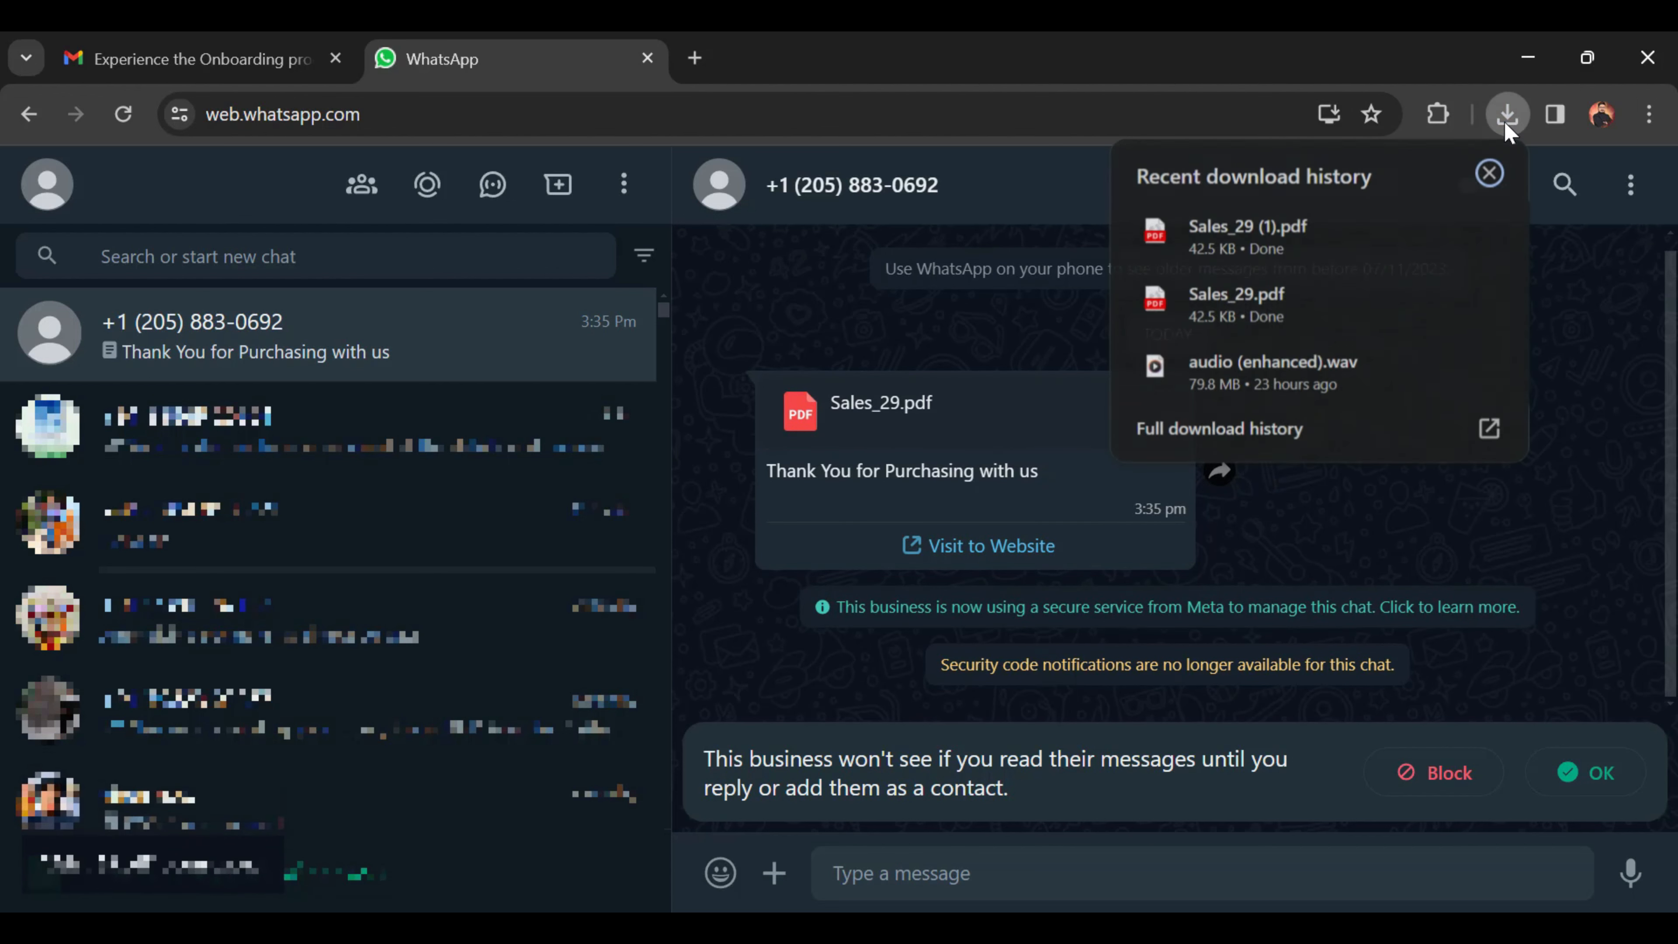
left_click(1270, 233)
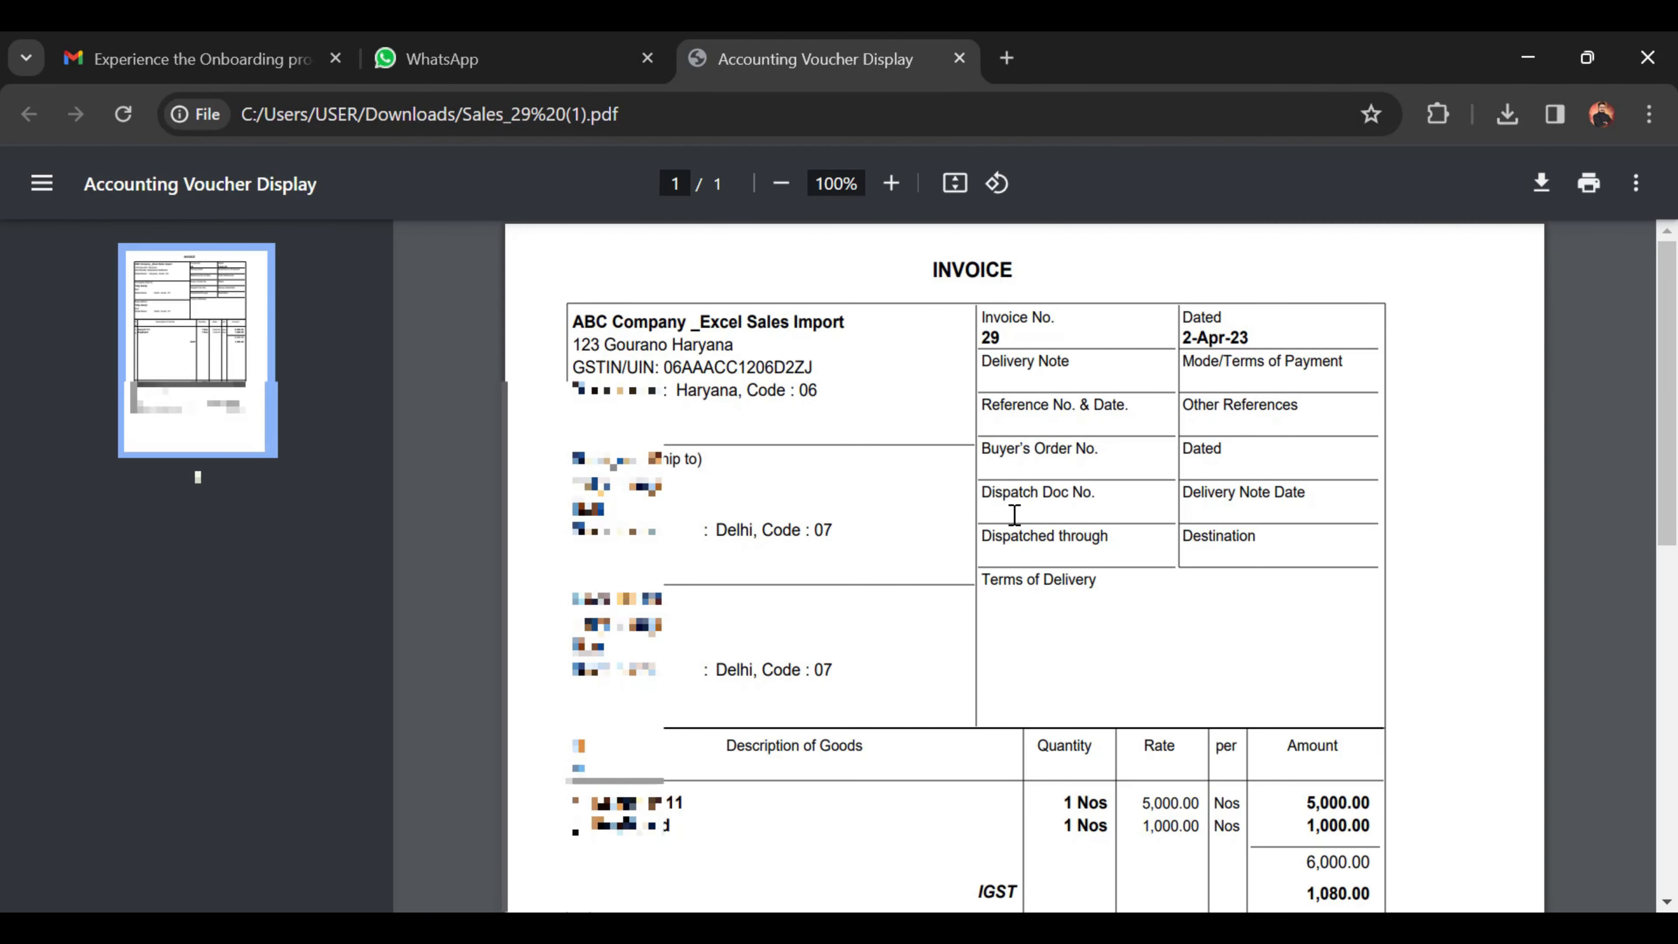
scroll(1220, 546, "down", 2)
scroll(1220, 546, "down", 10)
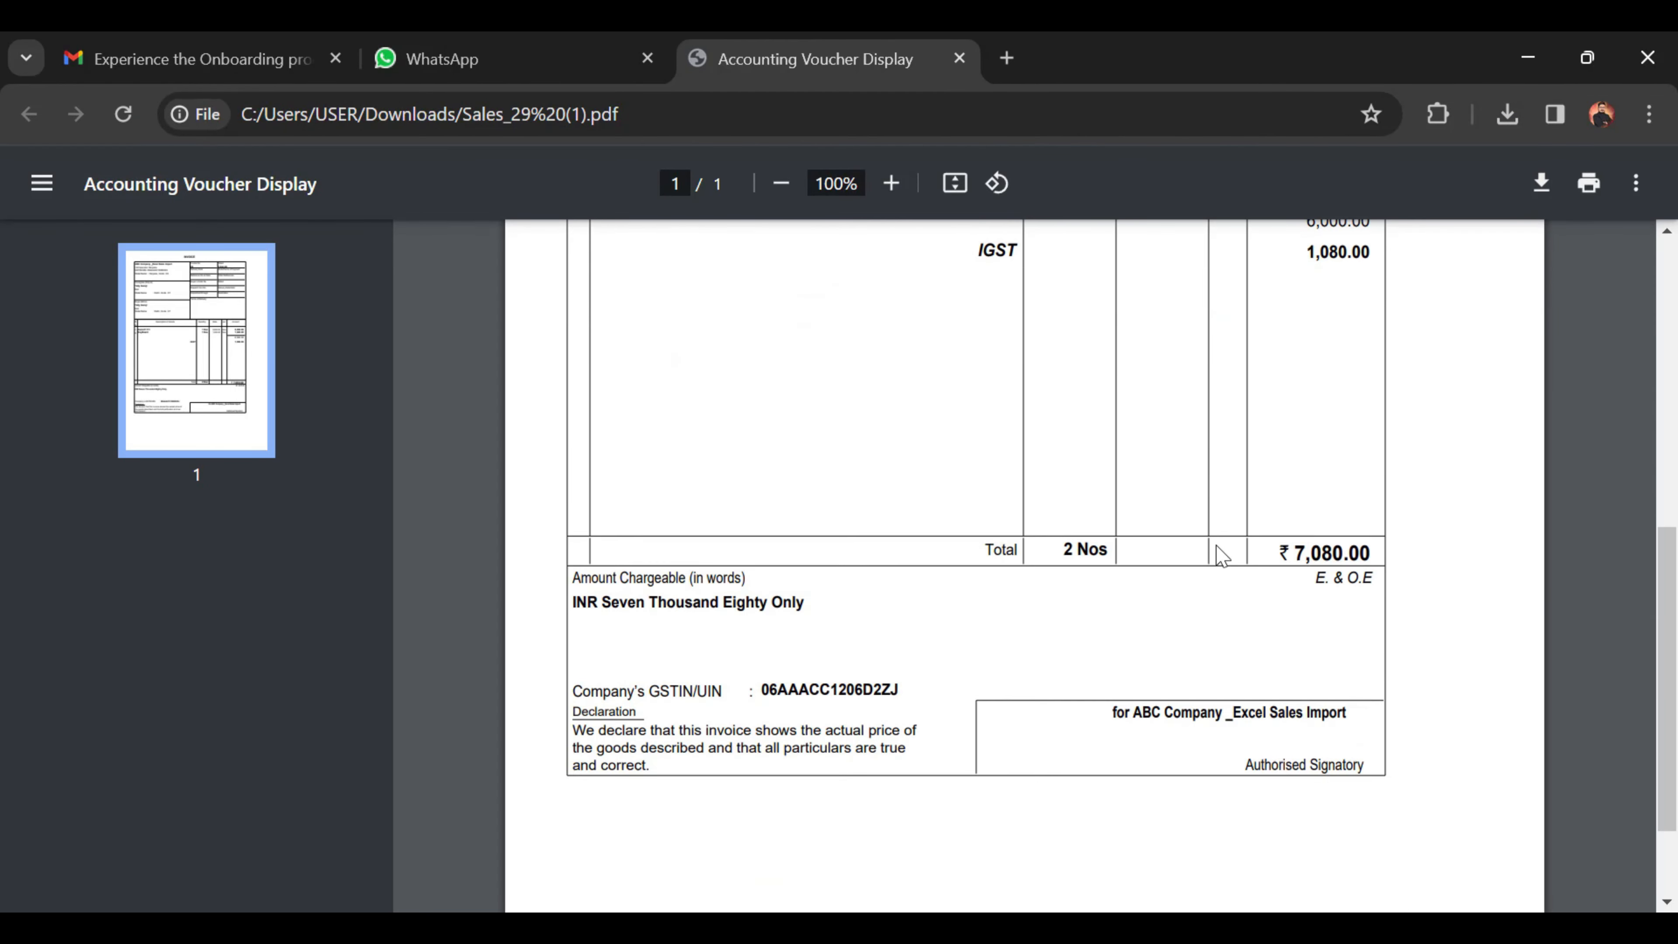
scroll(1216, 546, "up", 11)
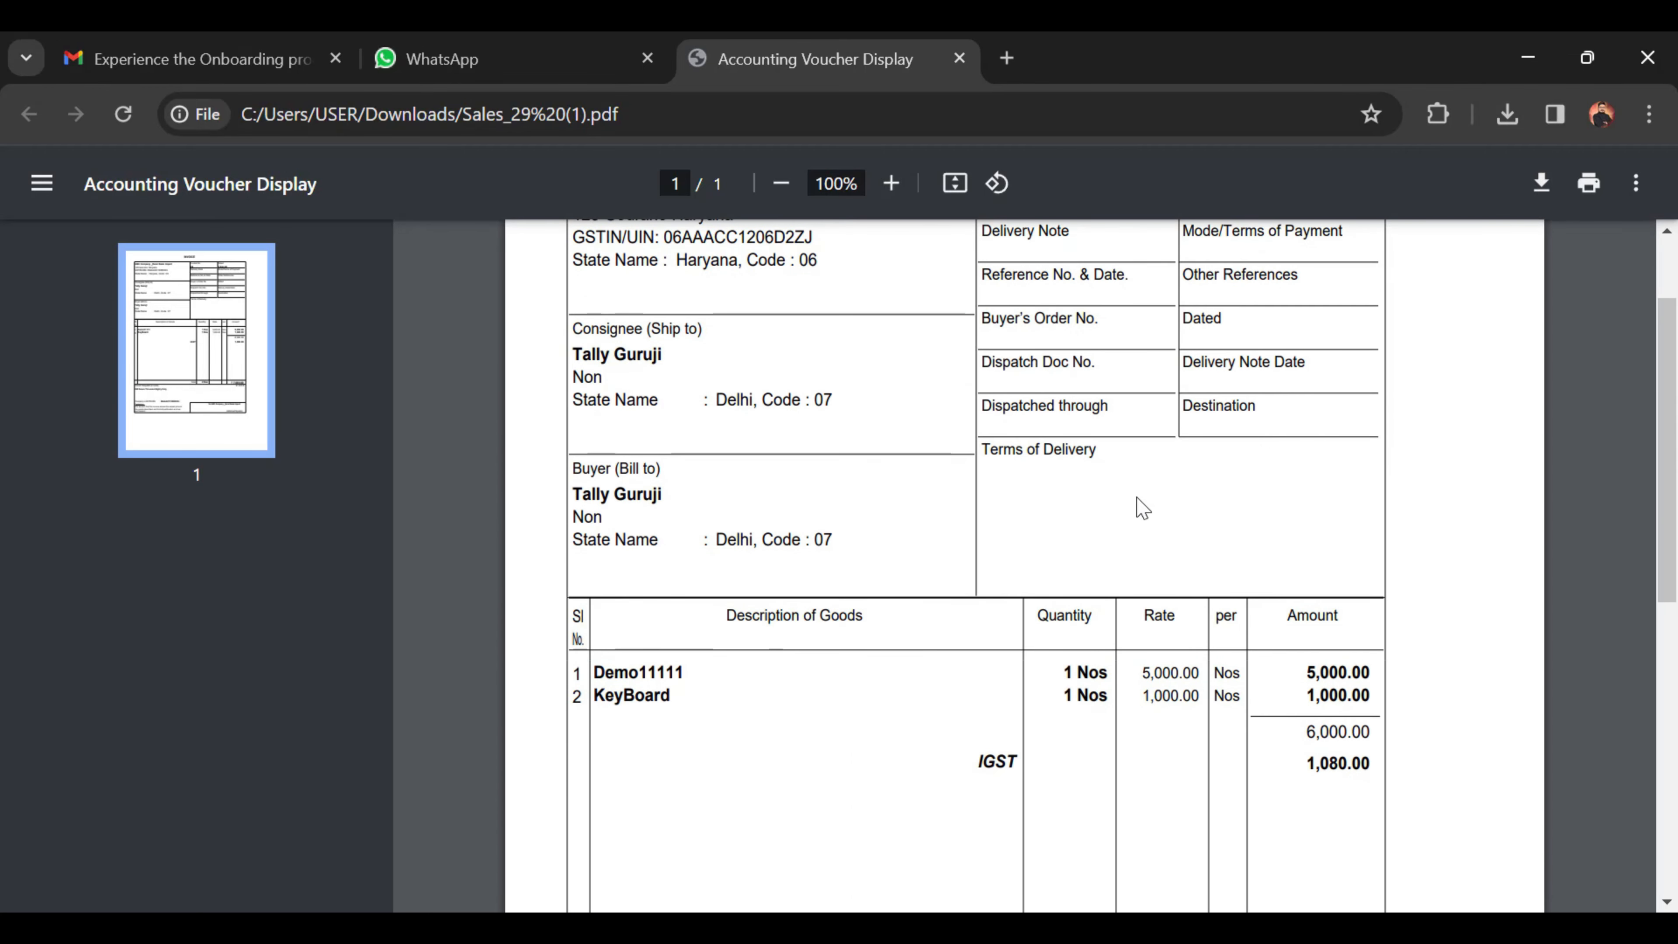
scroll(1141, 509, "down", 6)
scroll(1142, 510, "down", 6)
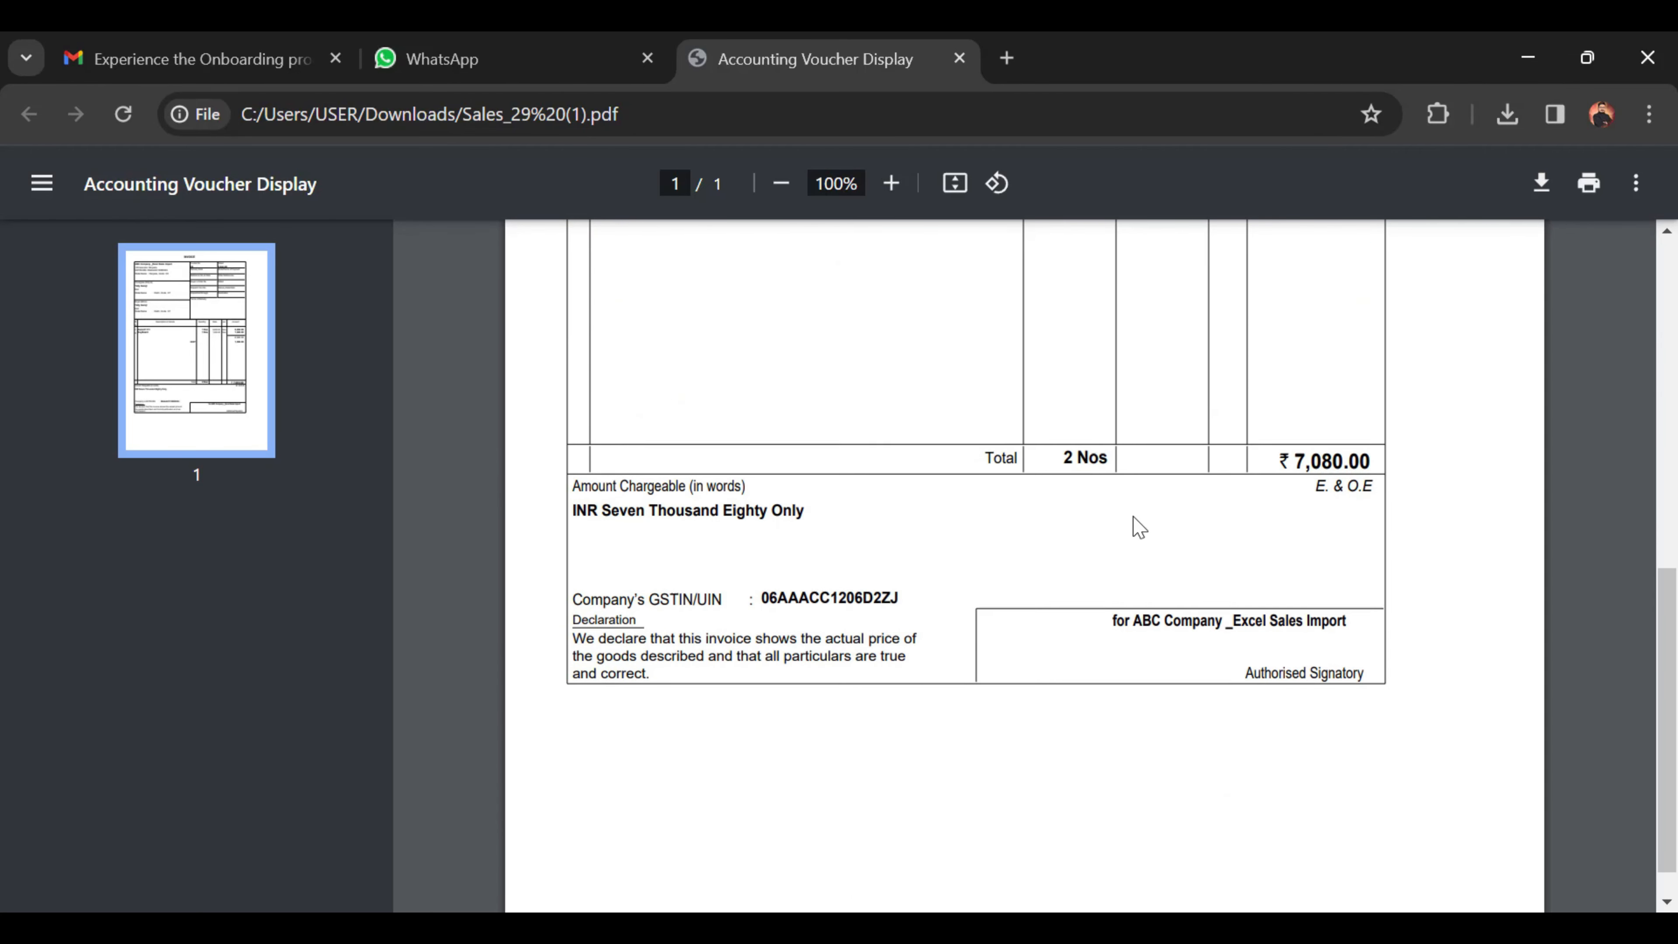
scroll(1128, 524, "up", 6)
scroll(1120, 504, "up", 3)
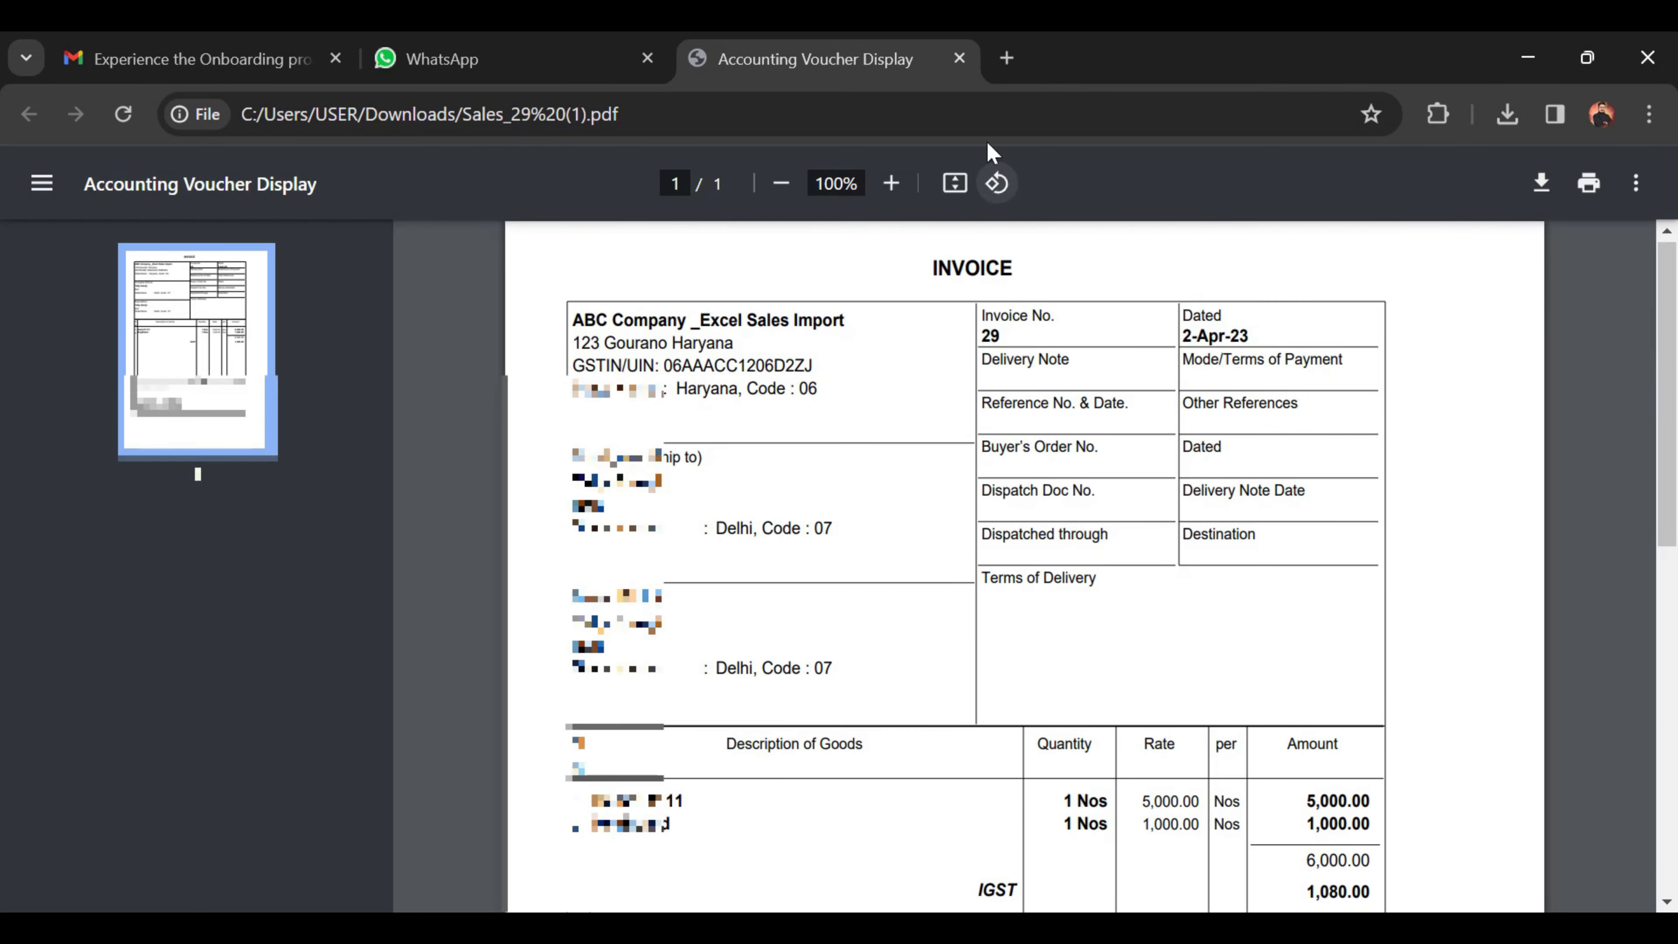
left_click(960, 59)
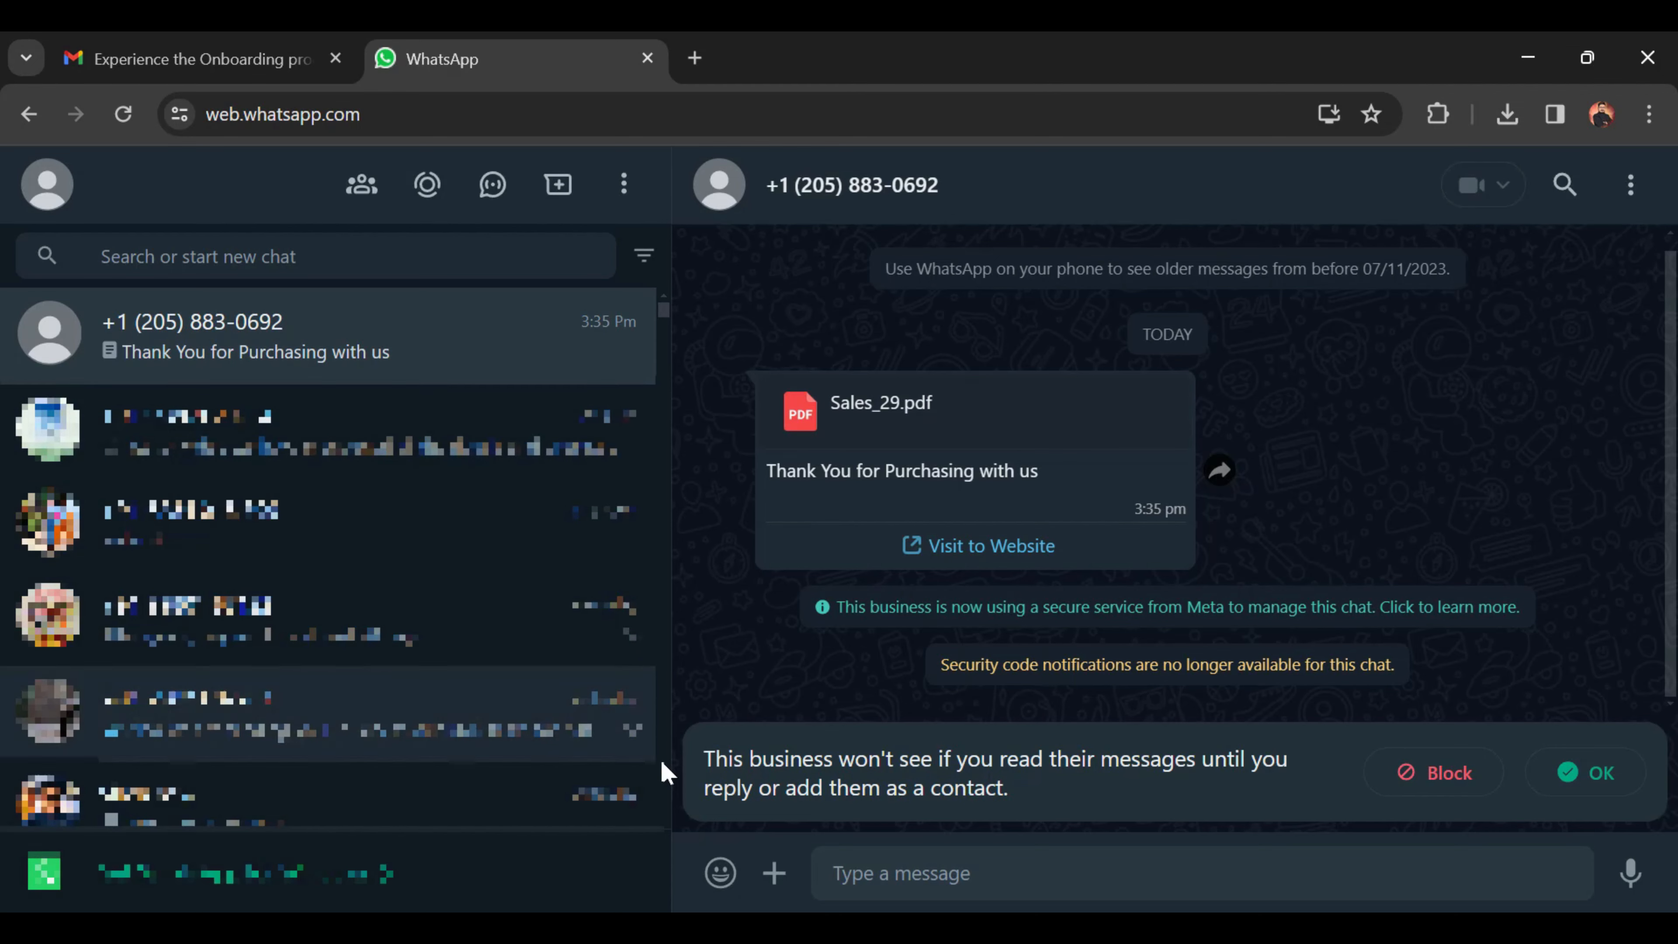
Step: Return to voucher 29 in TallyPrime and exit it to the Gateway of Tally
left_click(603, 928)
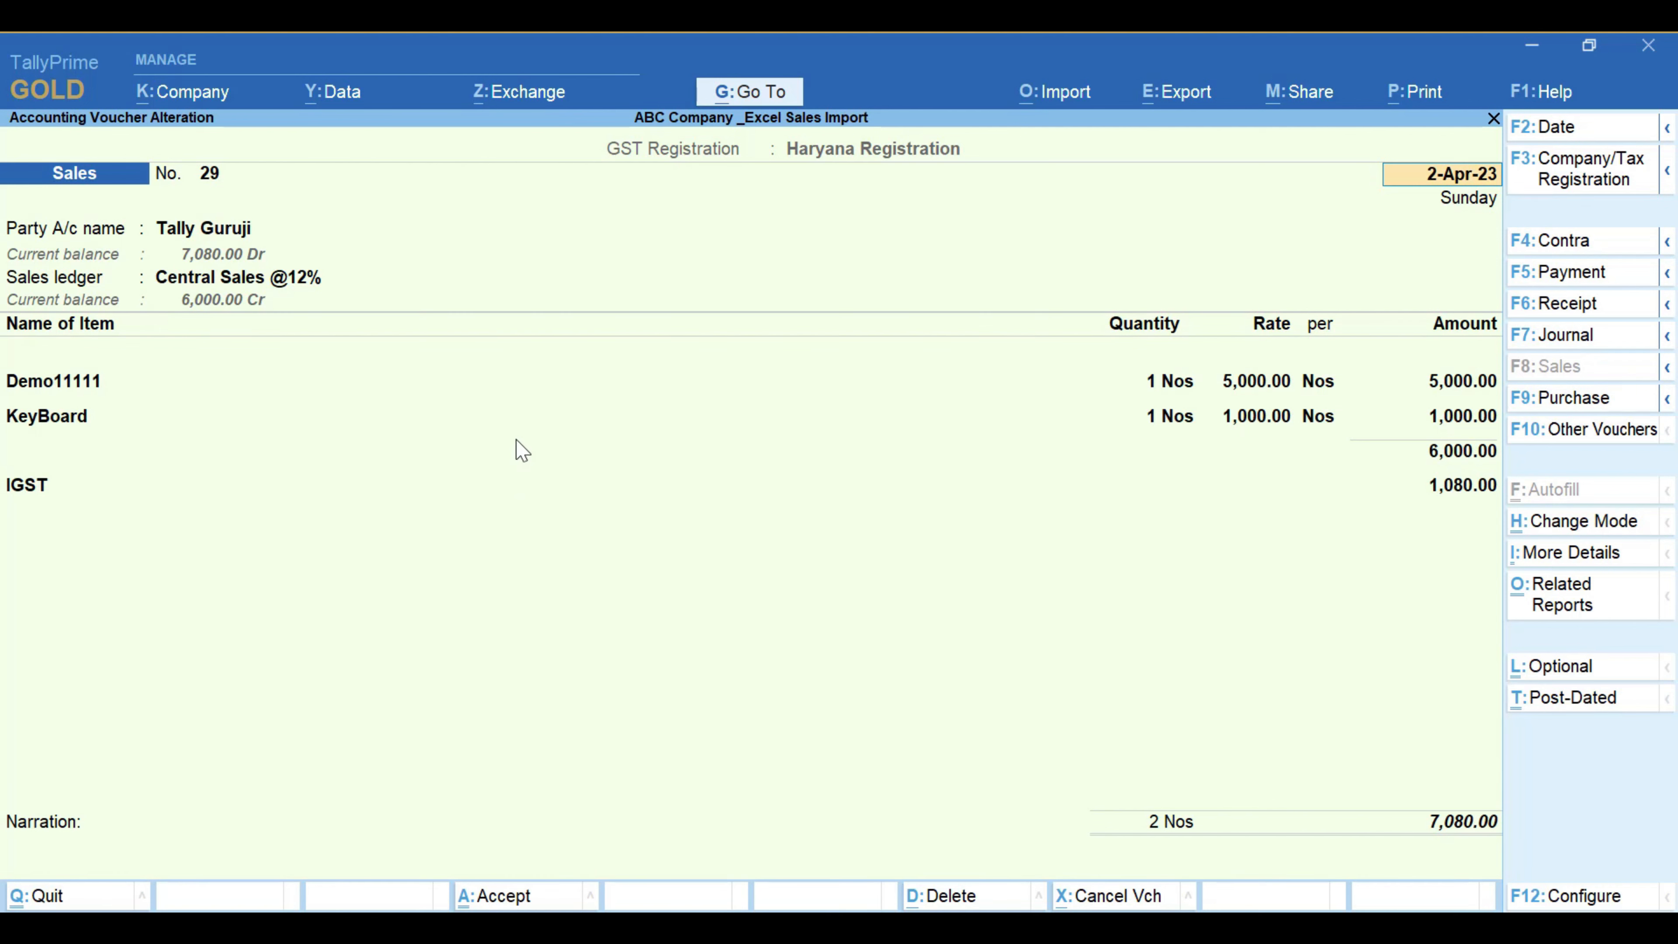
left_click(1311, 99)
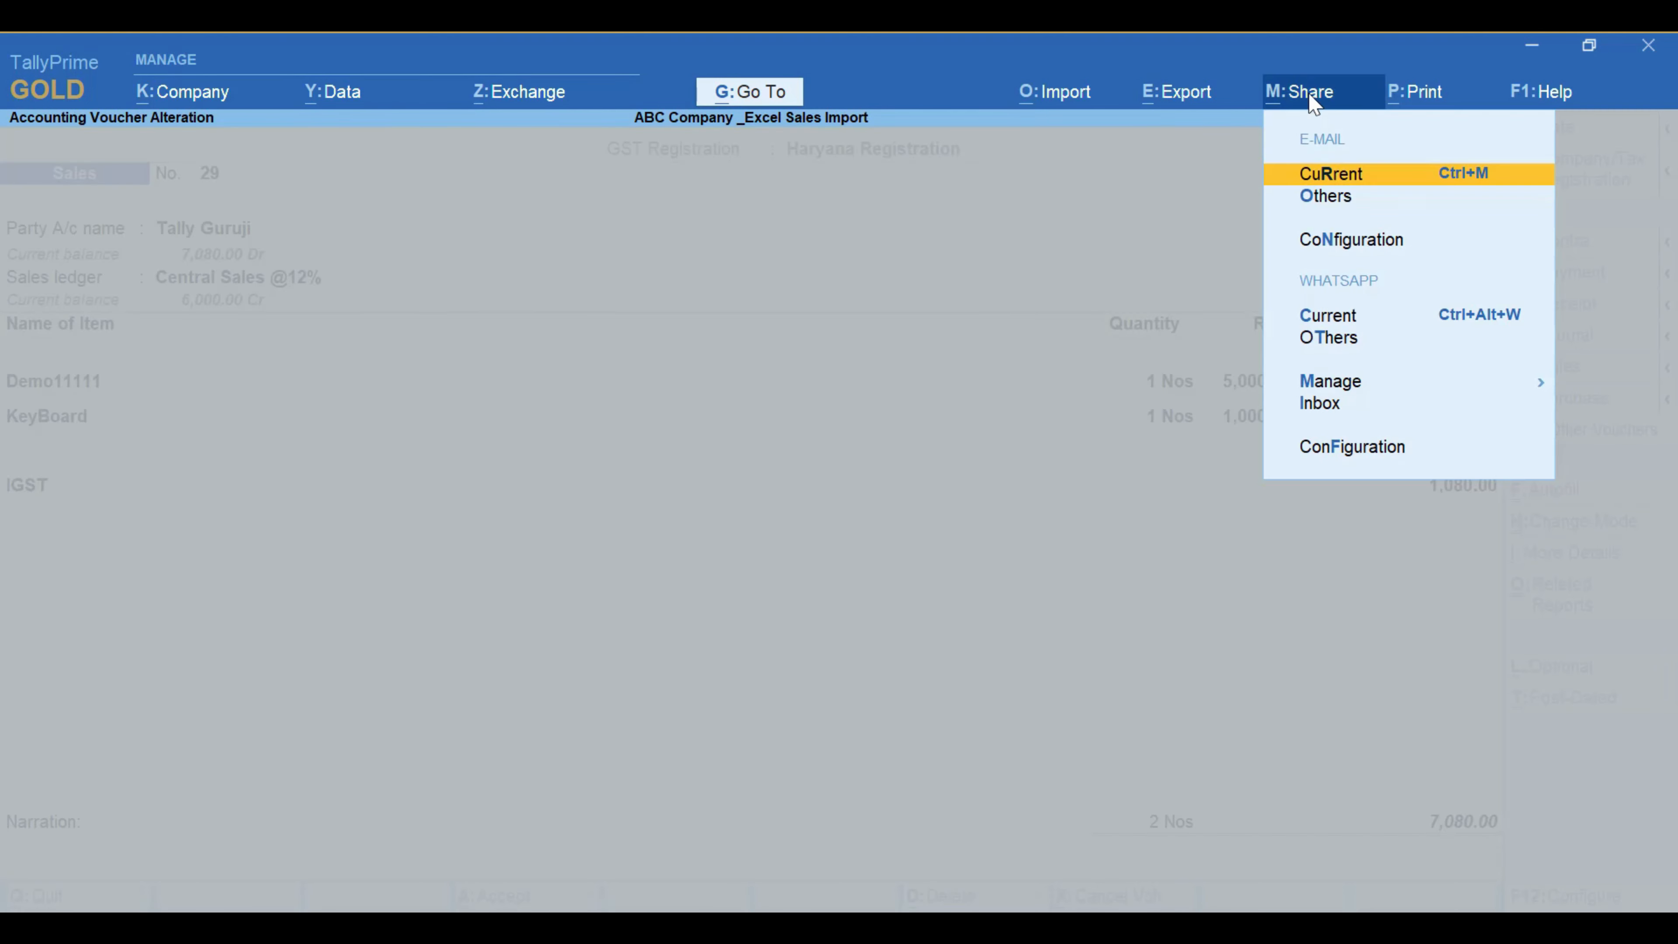
left_click(1118, 349)
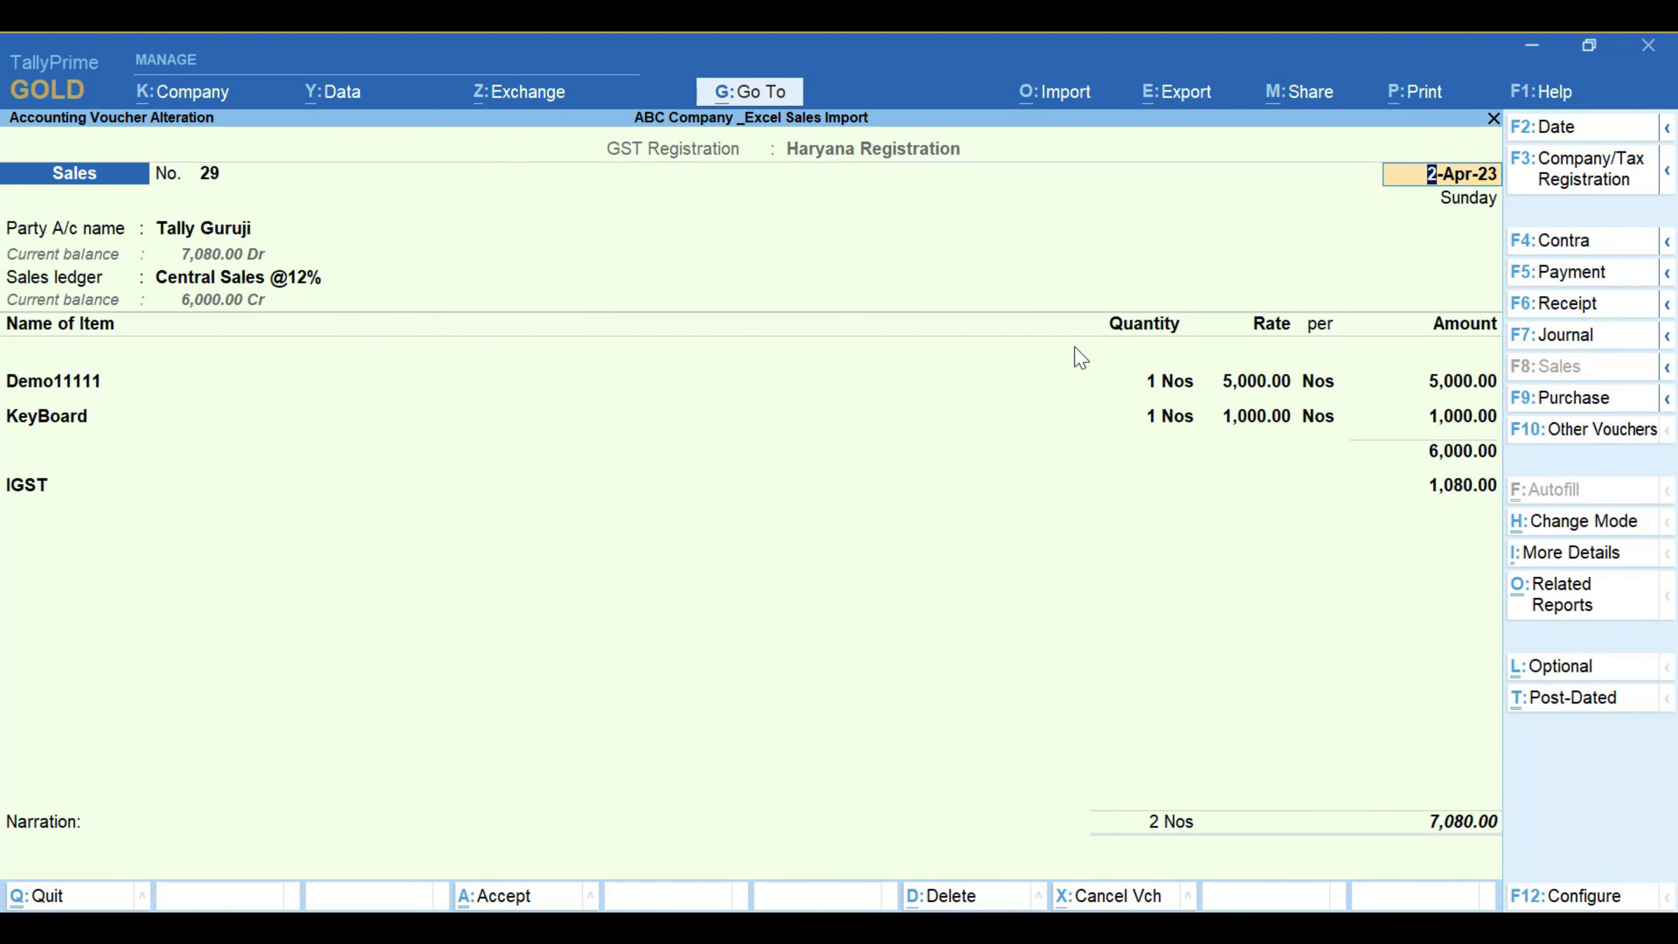
key("Escape")
key("Escape")
key("Escape")
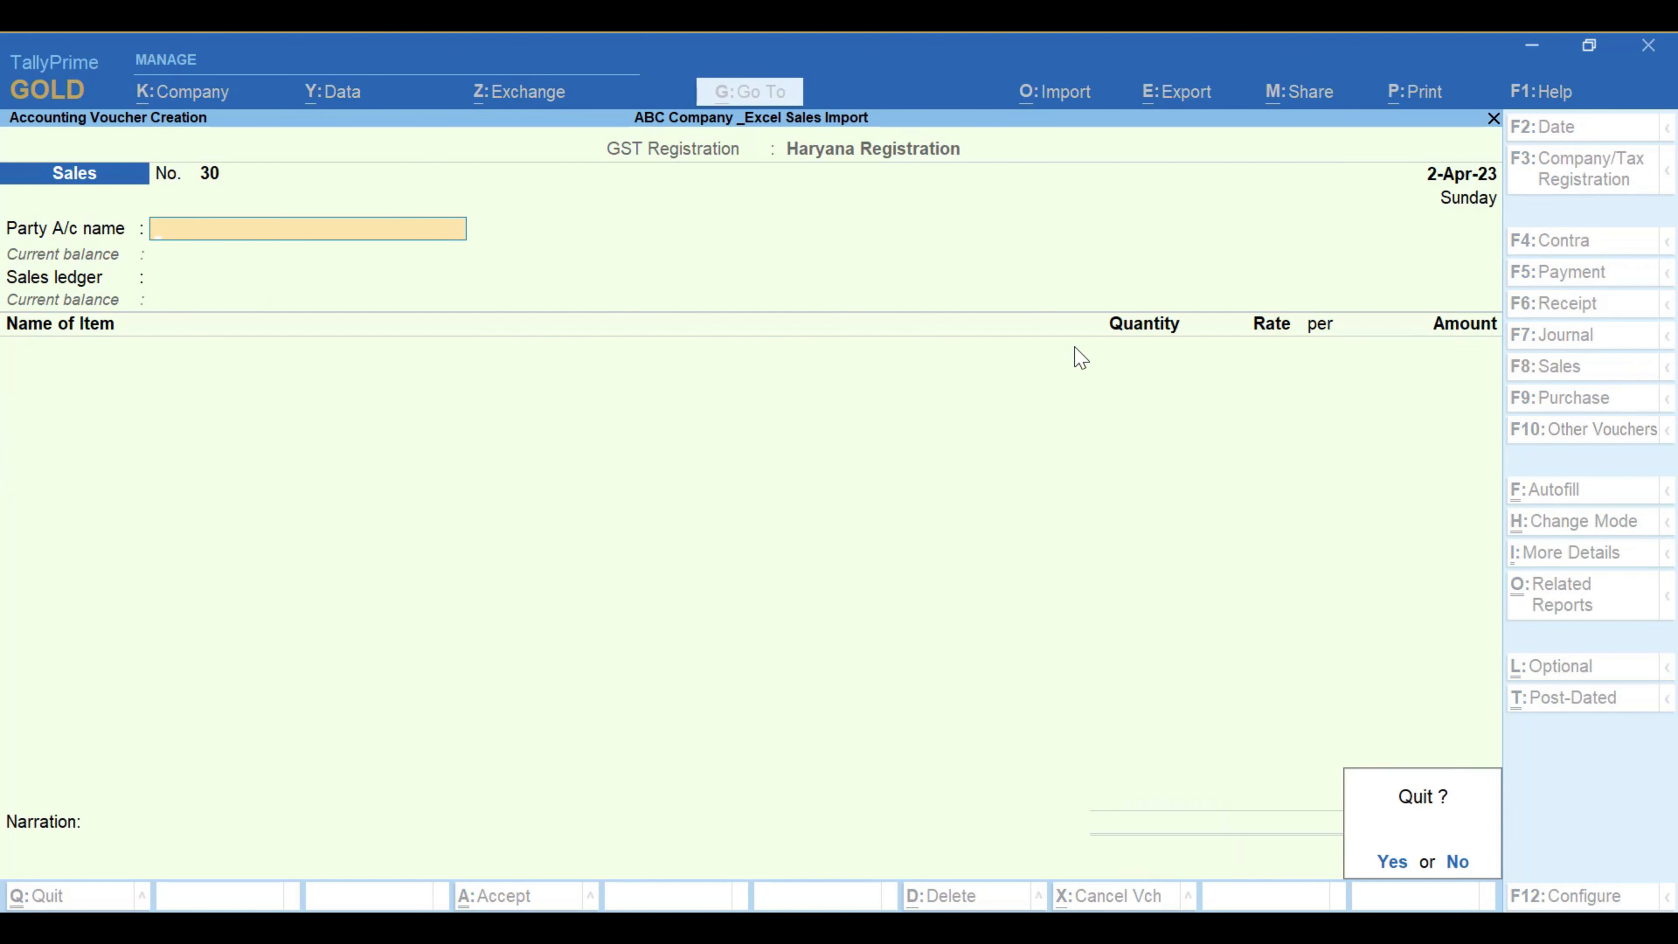
key("Return")
key("Escape")
key("Escape")
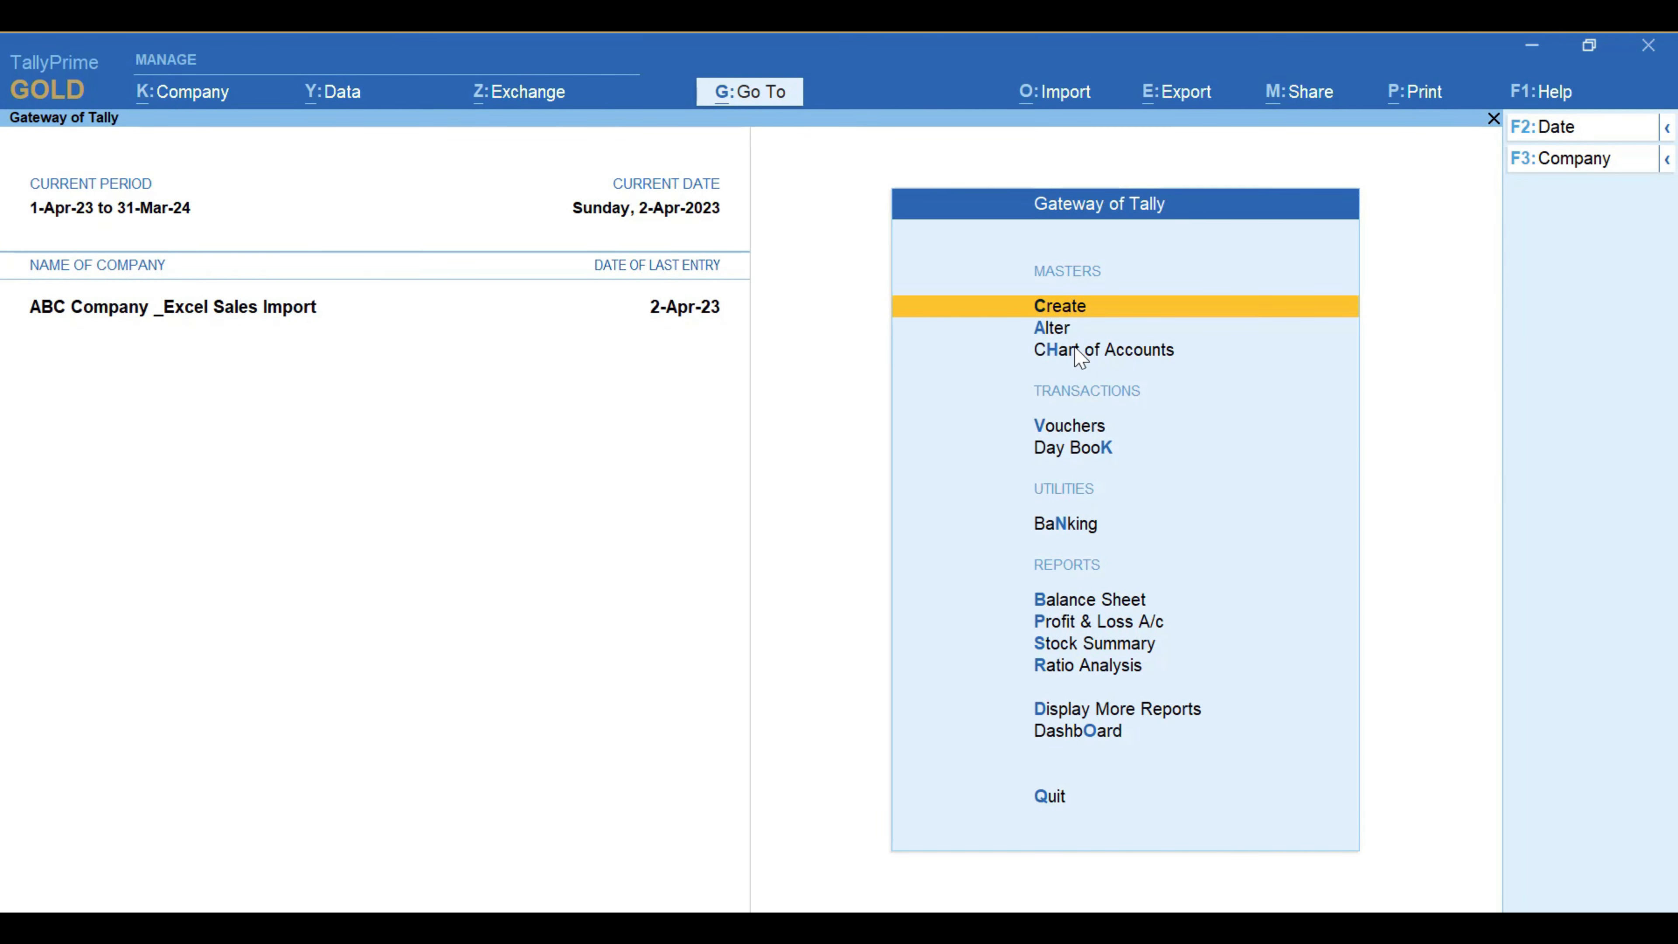
Step: Open the Sales voucher type in Alter > Voucher Type, typing 'Sa'
key("Down")
key("Return")
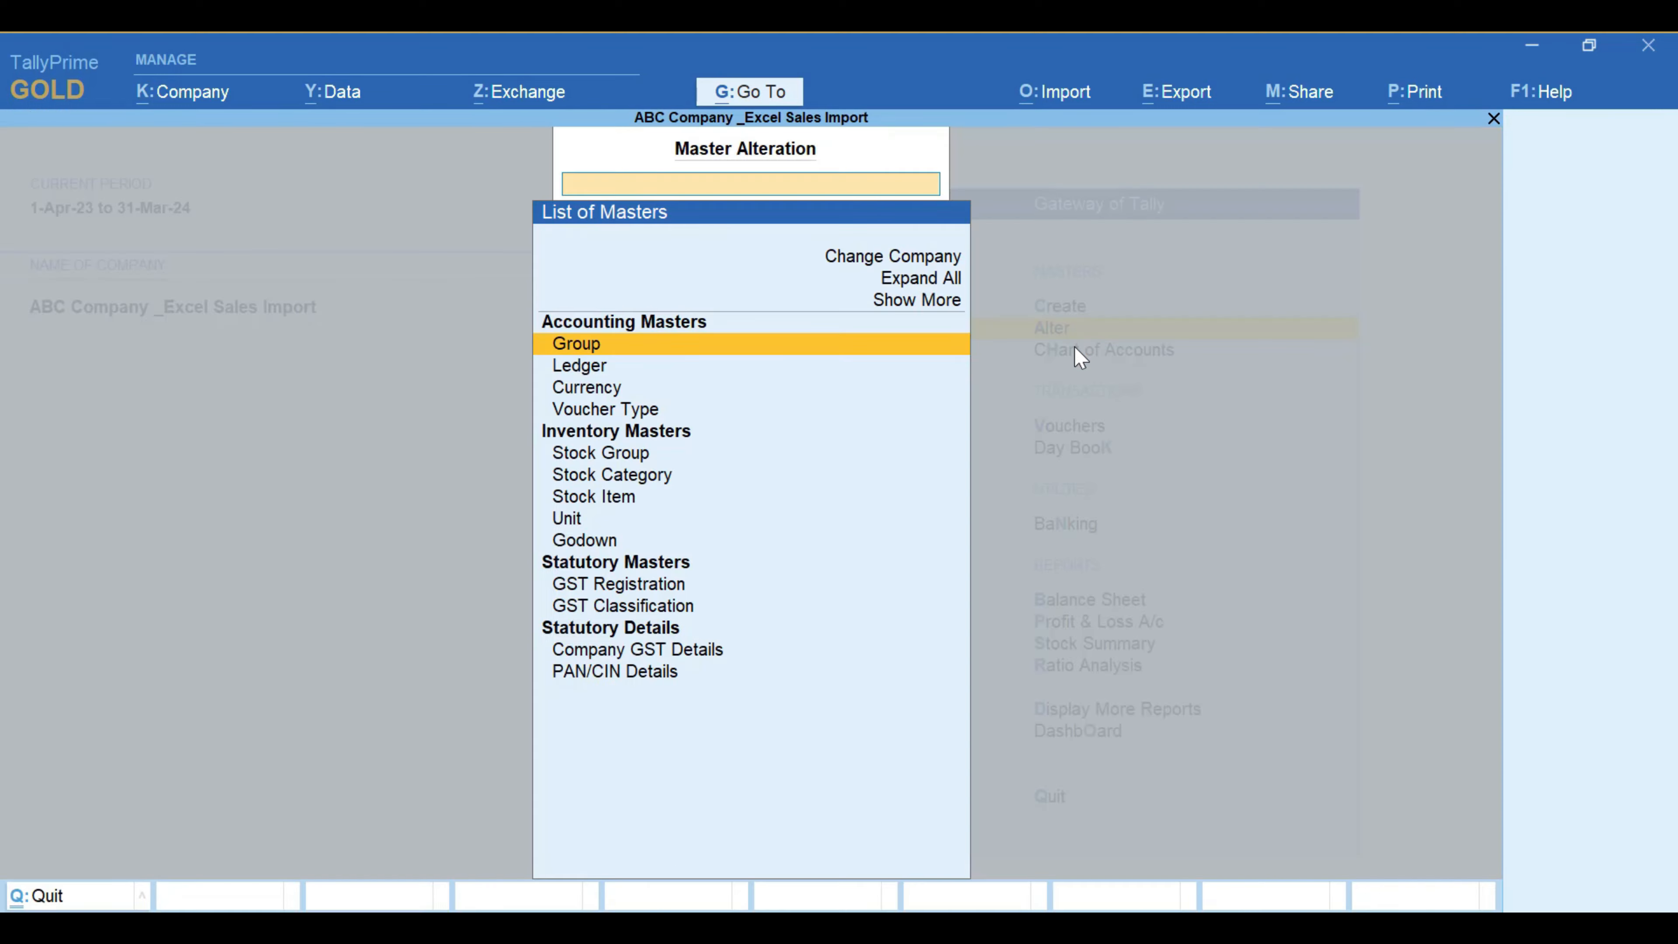
key("Down")
key("Down")
key("Down")
key("Return")
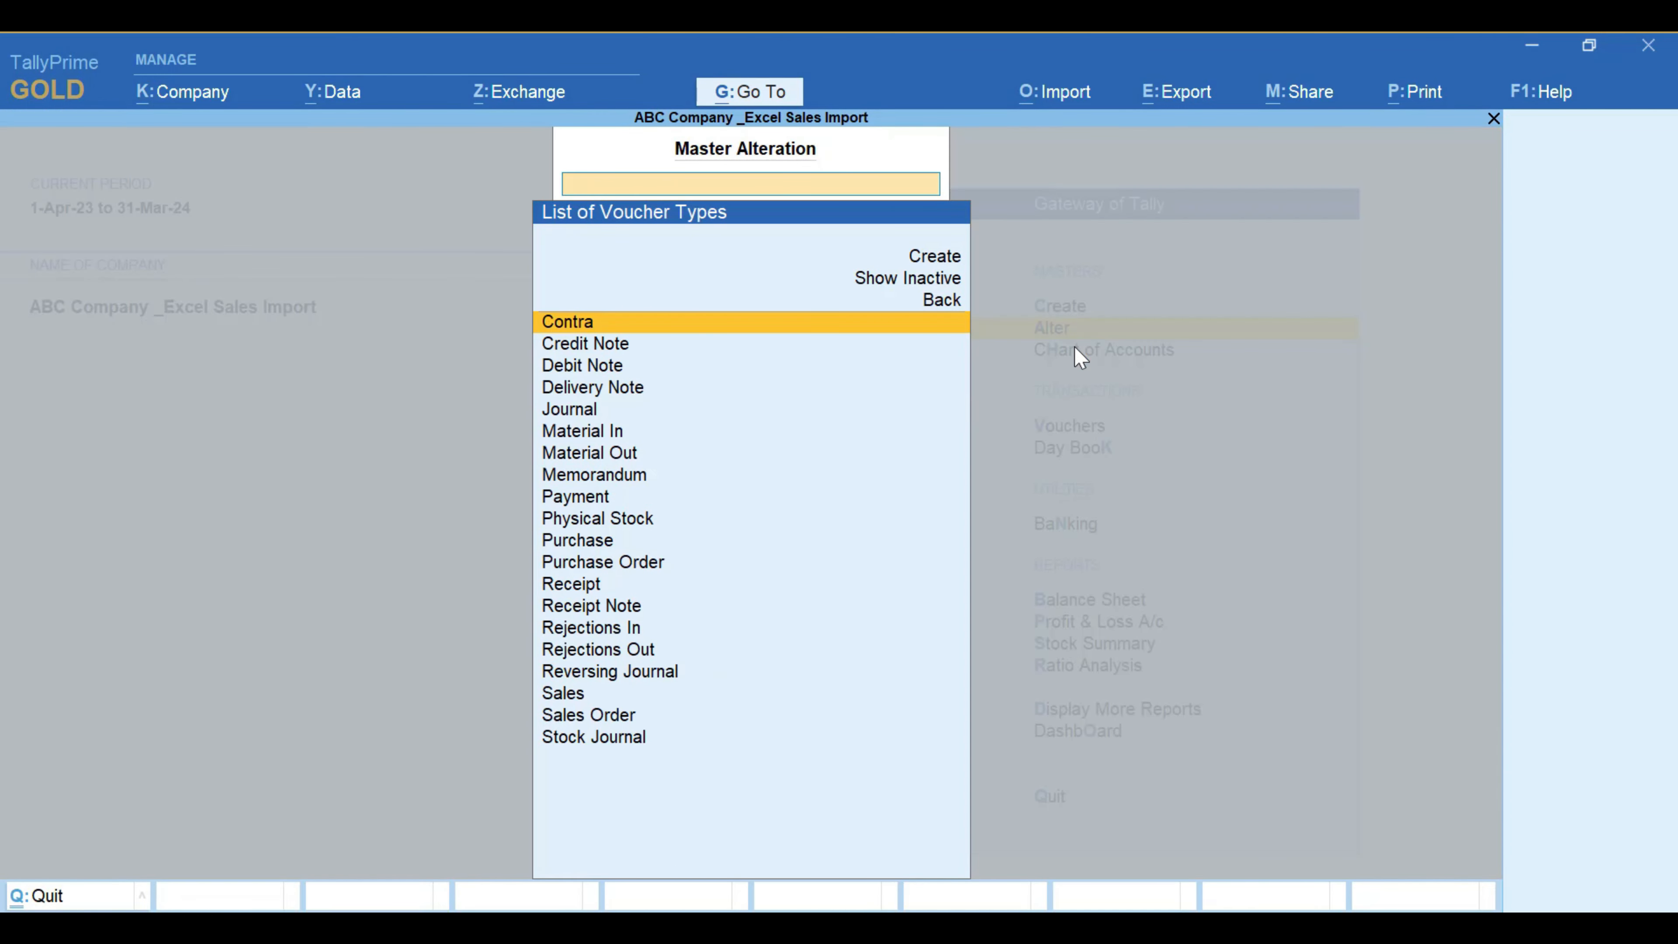
type("Sa")
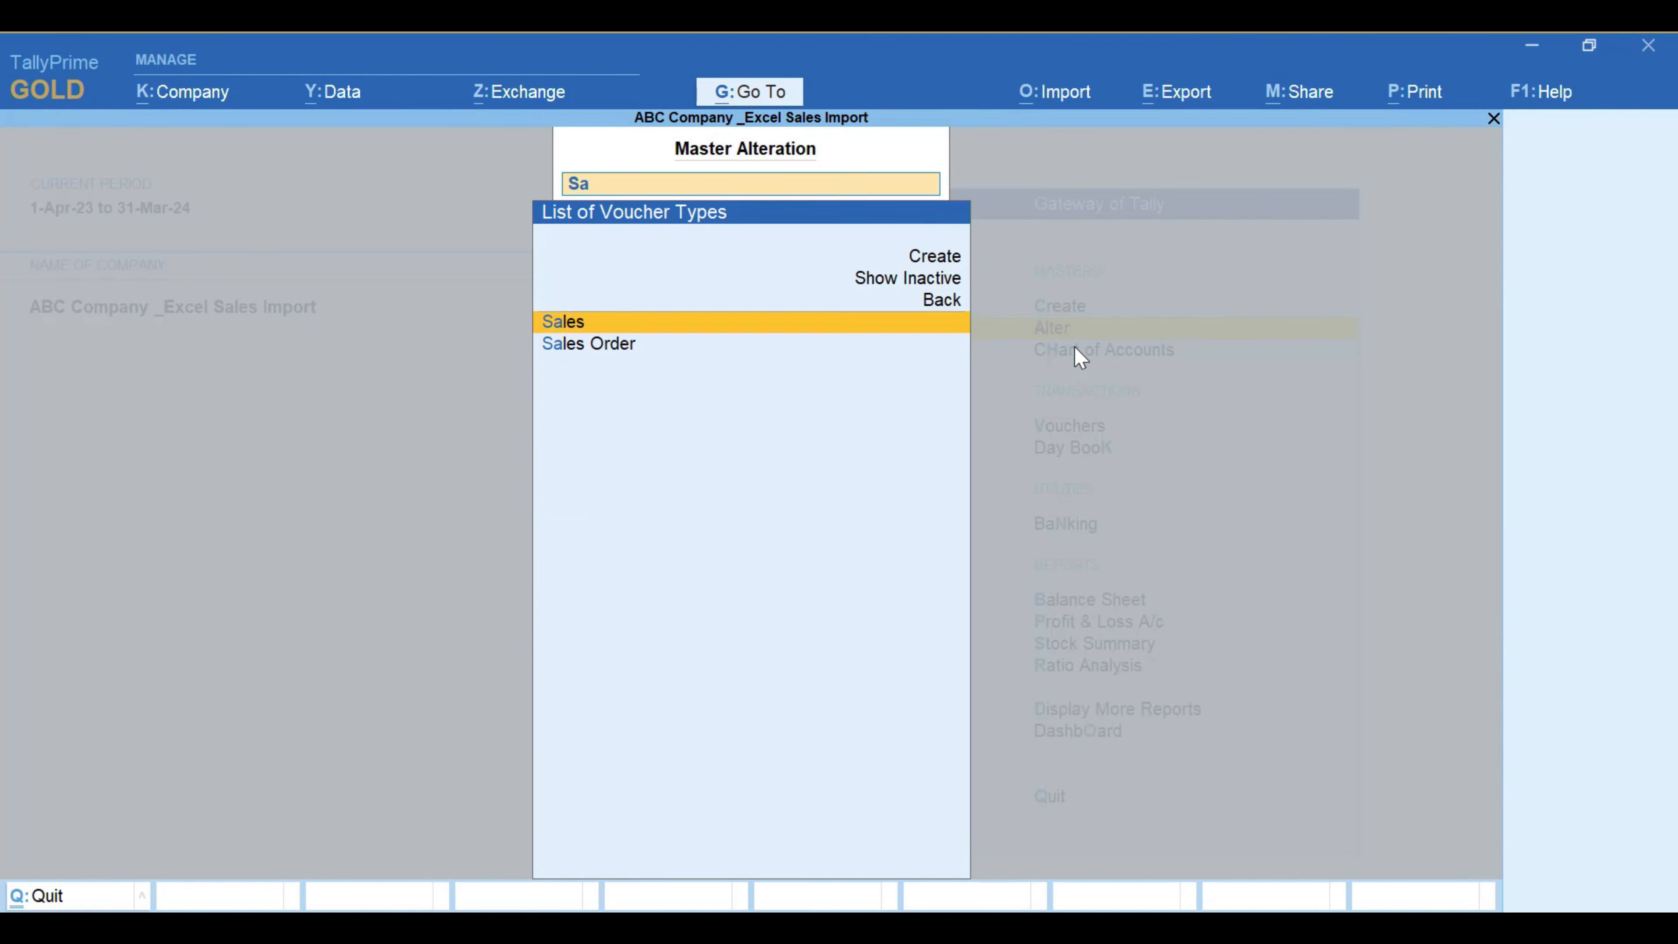
key("Return")
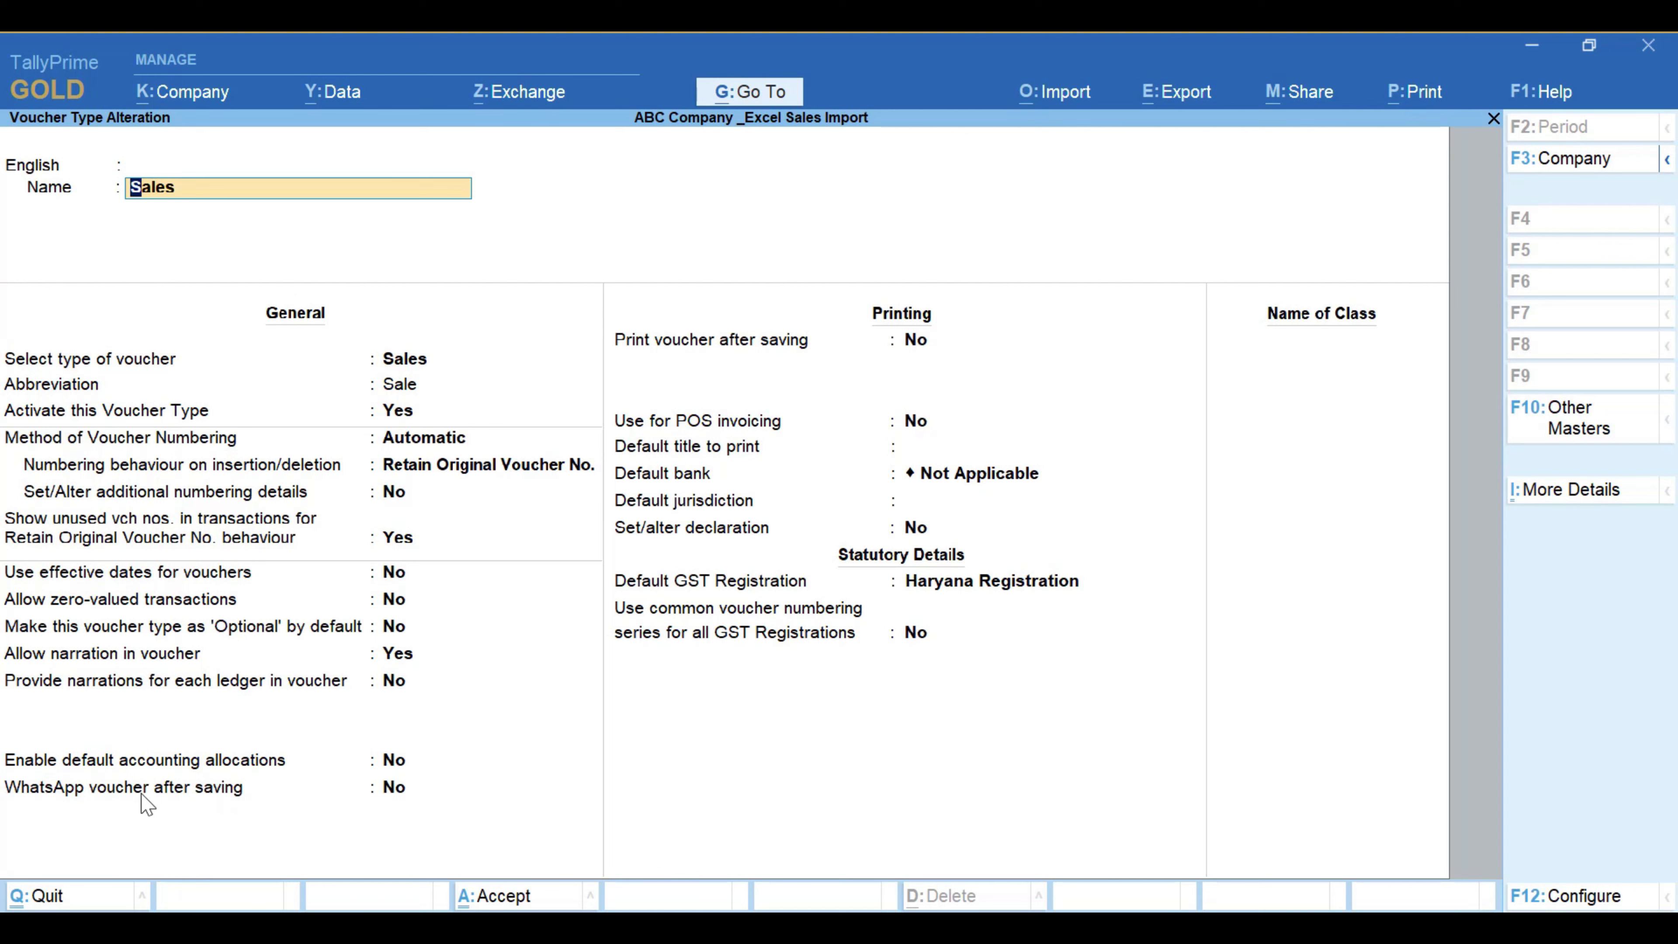
Step: Set 'WhatsApp voucher after saving' to Yes for Sales and accept the voucher type
left_click(413, 788)
key("Return")
key("ctrl+a")
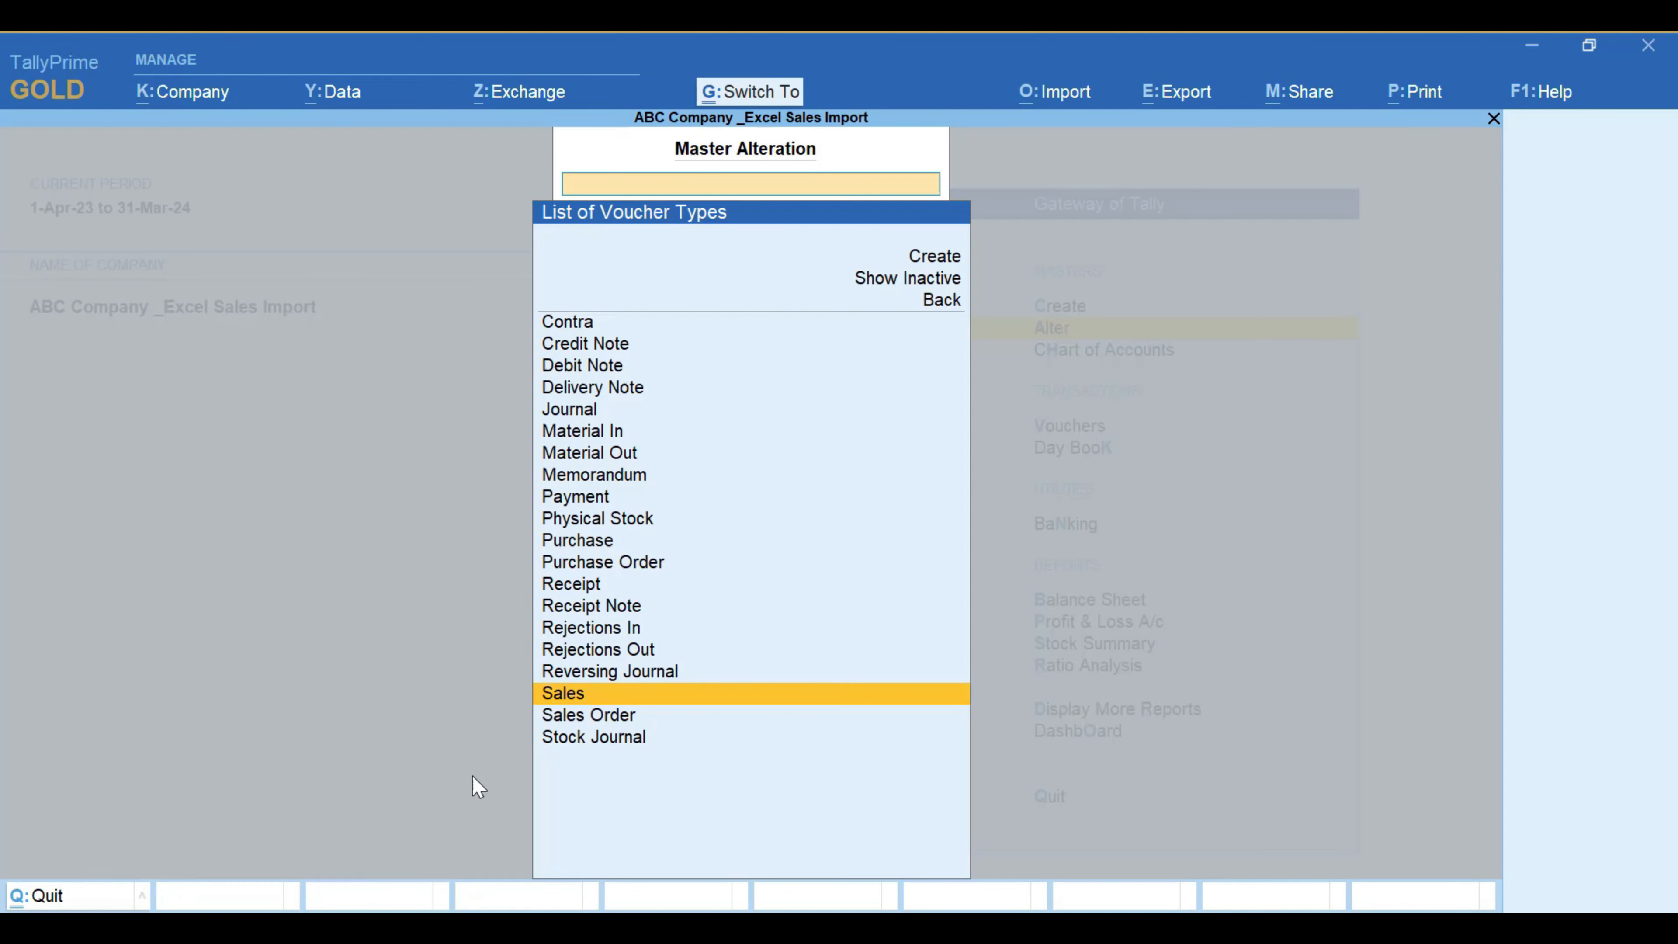
key("Escape")
key("Escape")
key("n")
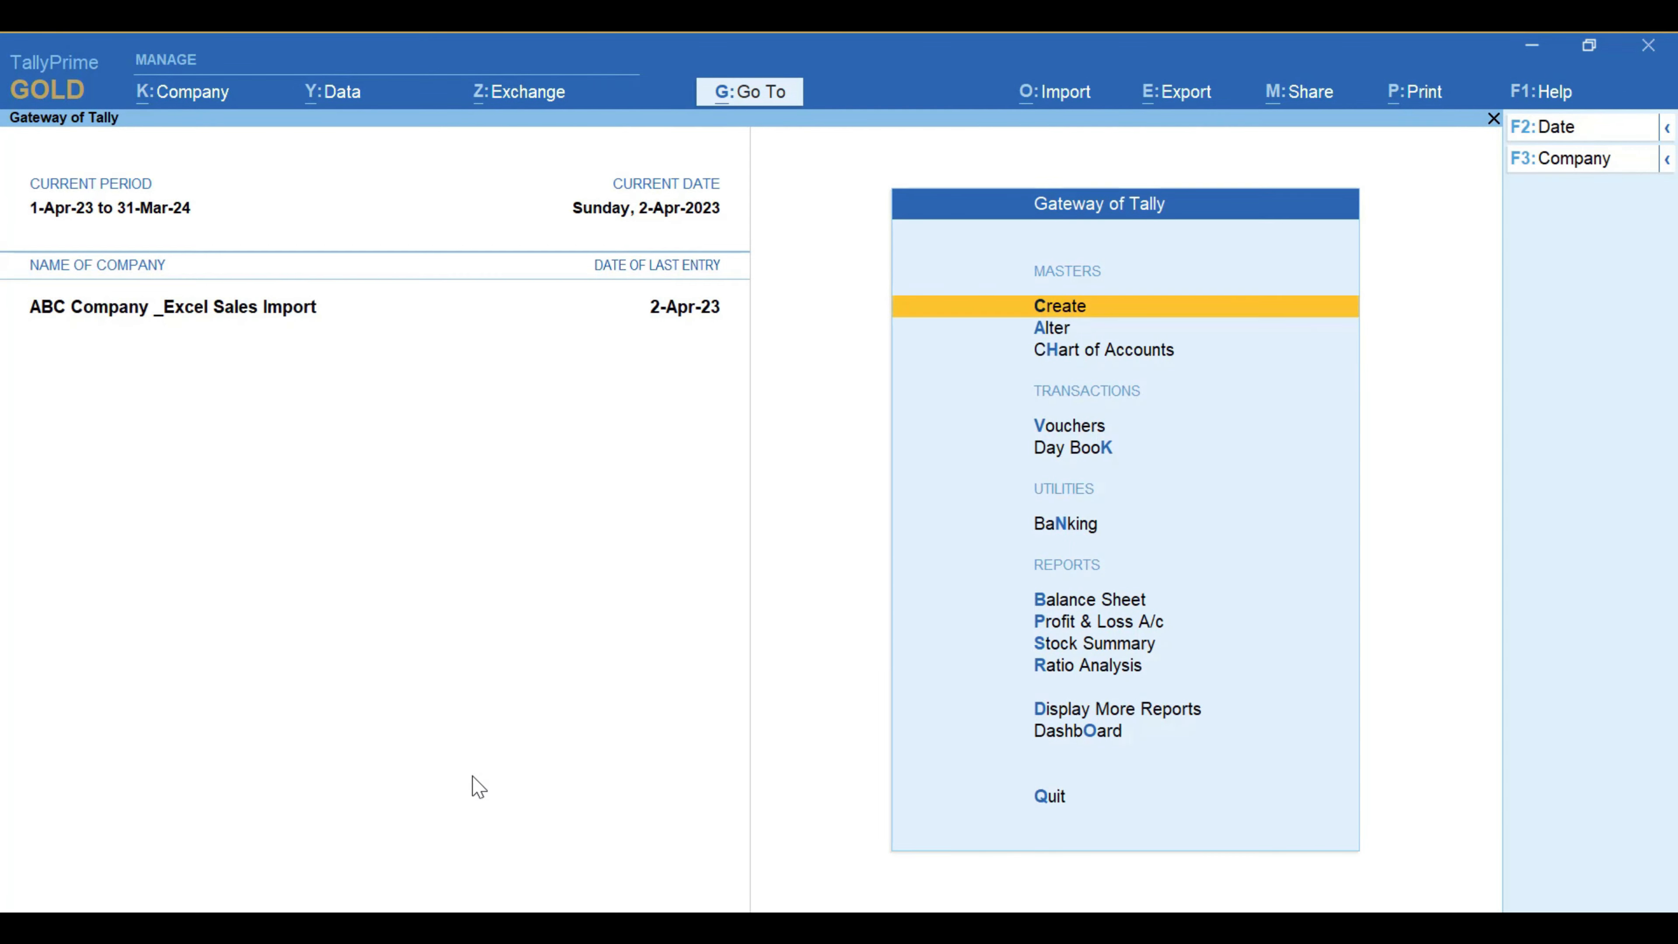
Step: Re-save voucher No. 29 from the Day Book to test the WhatsApp prompt, then return to Gateway
key("k")
key("Down")
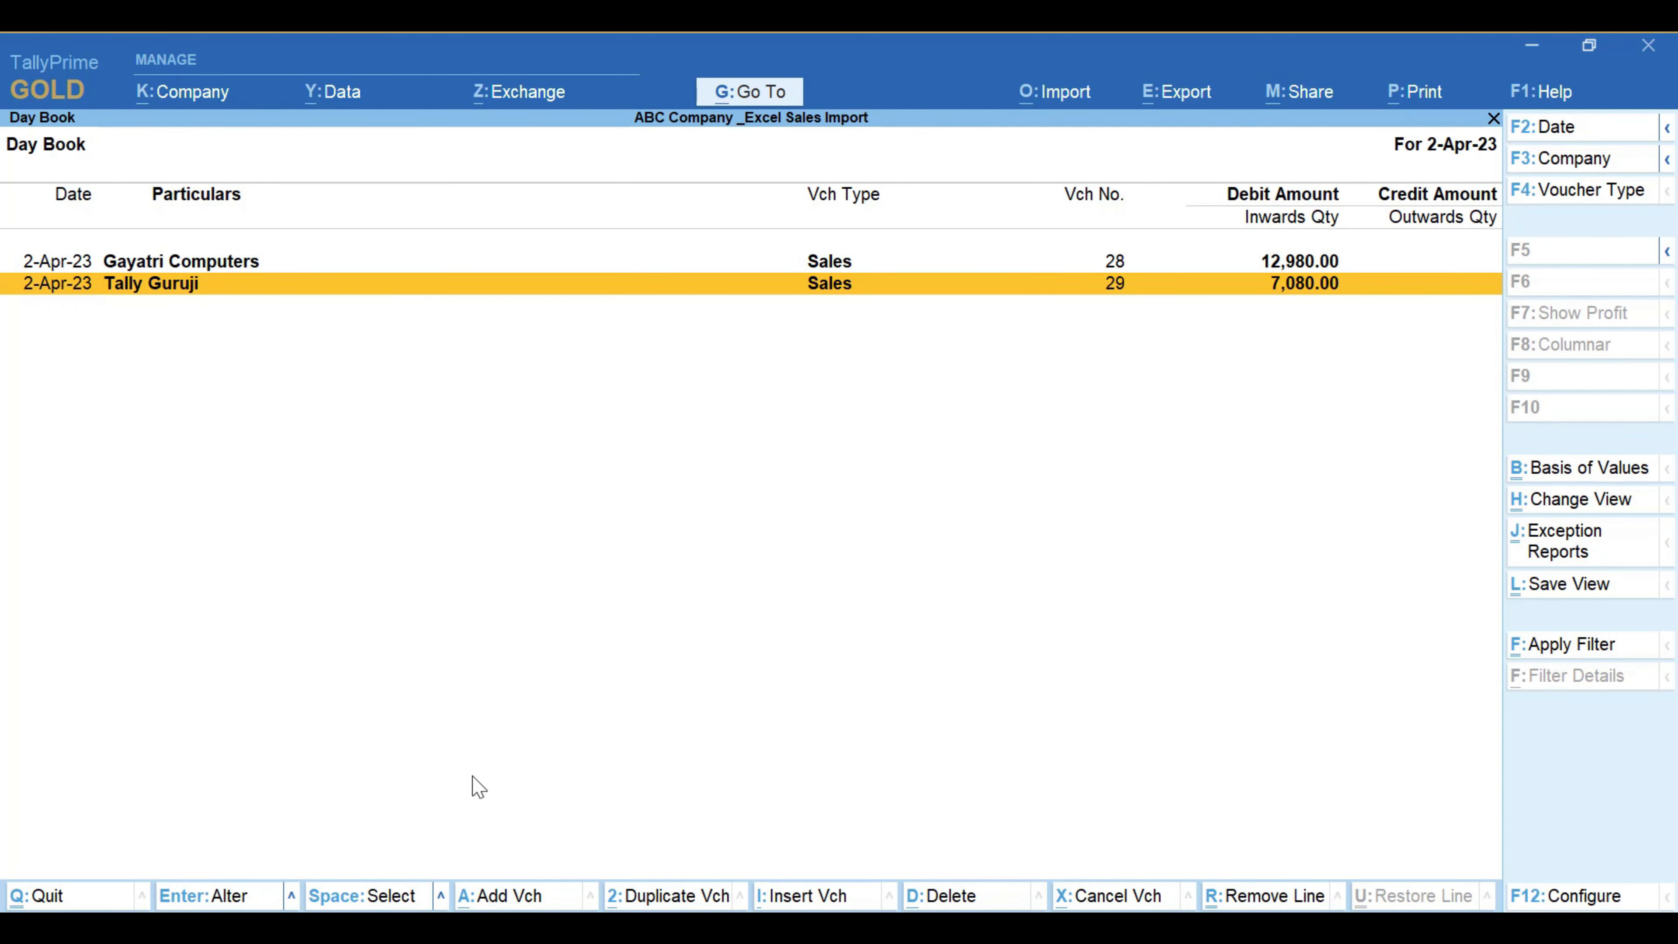
key("Return")
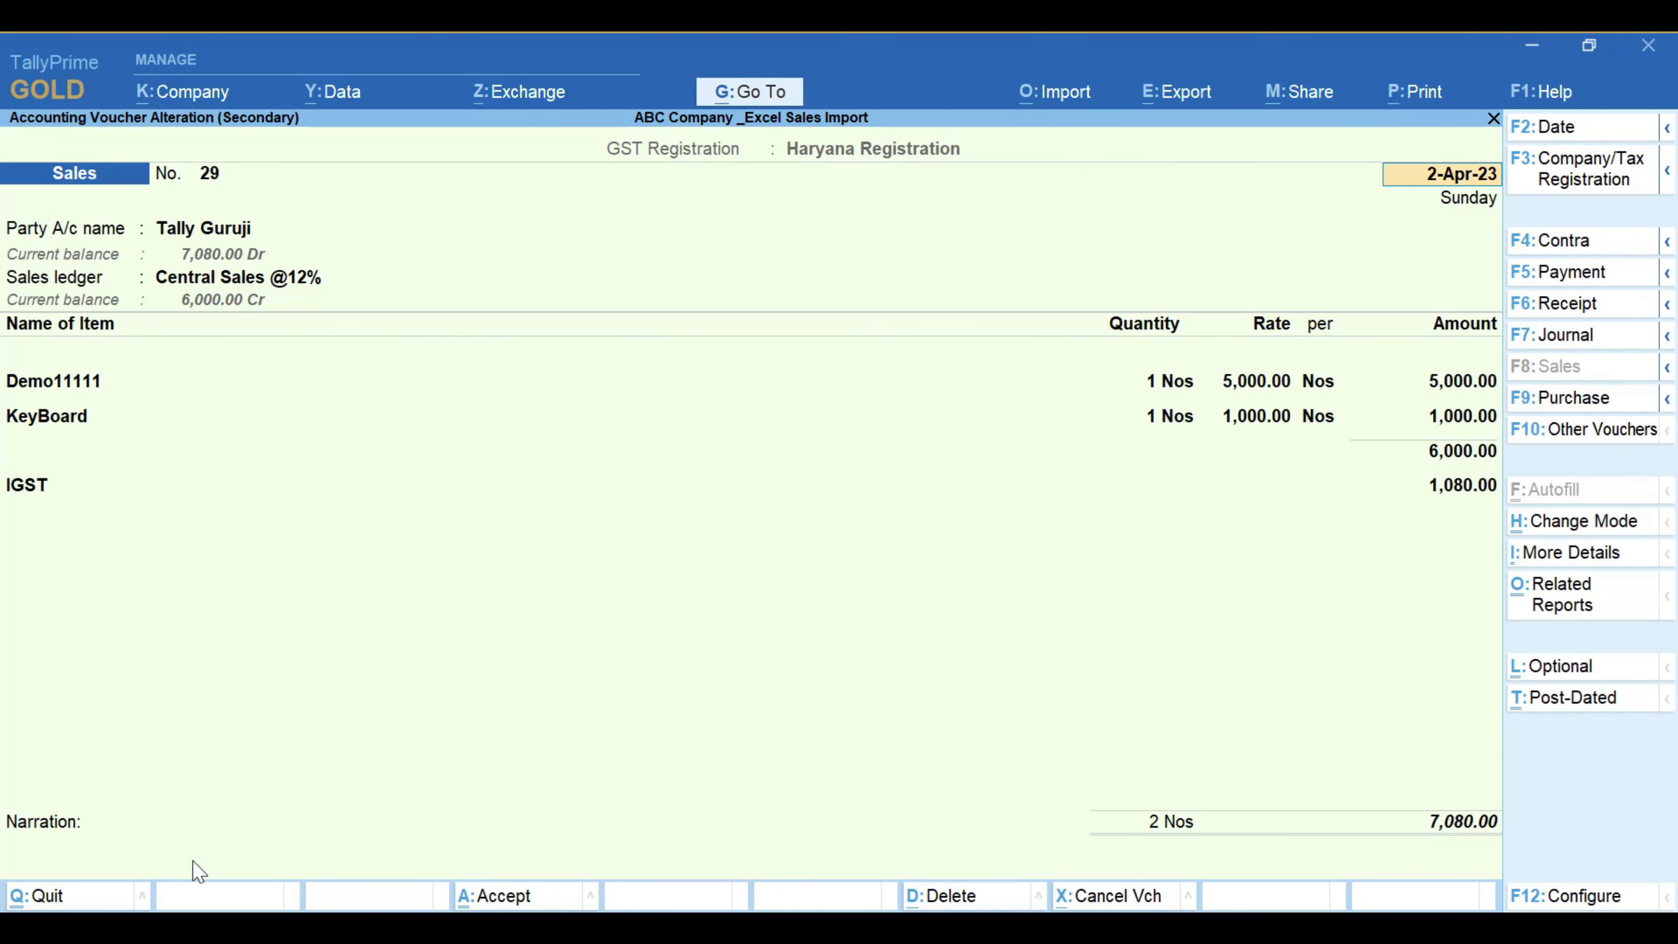
left_click(199, 871)
key("Return")
key("Return")
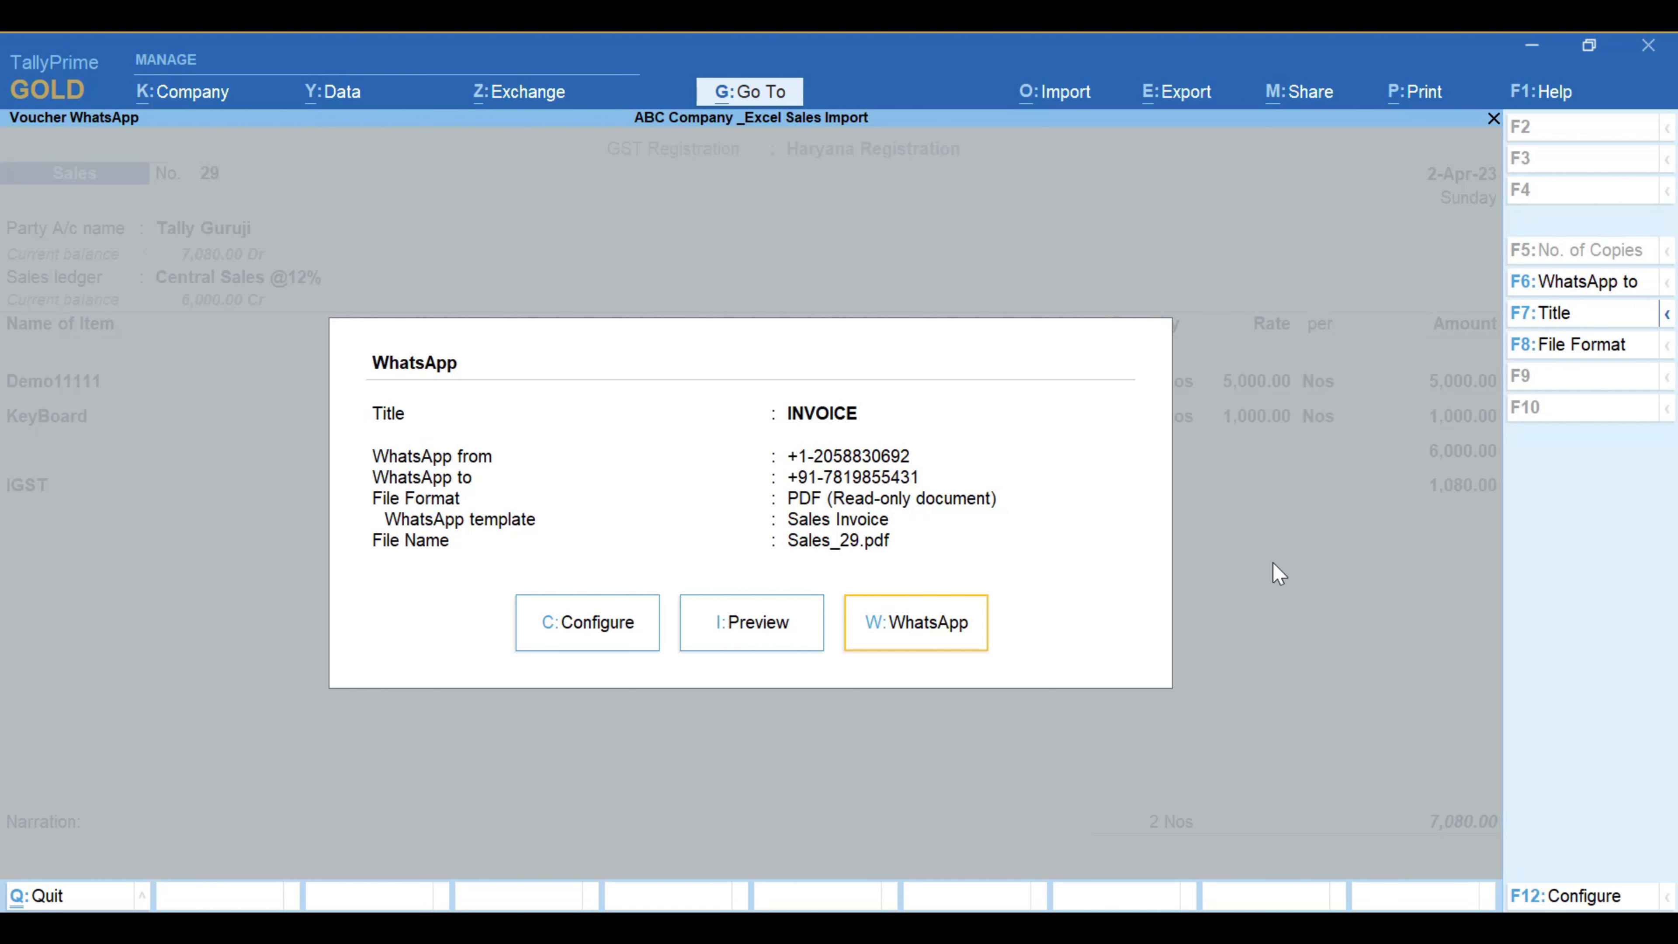
key("Escape")
key("Escape")
key("Escape")
key("Escape")
key("Escape")
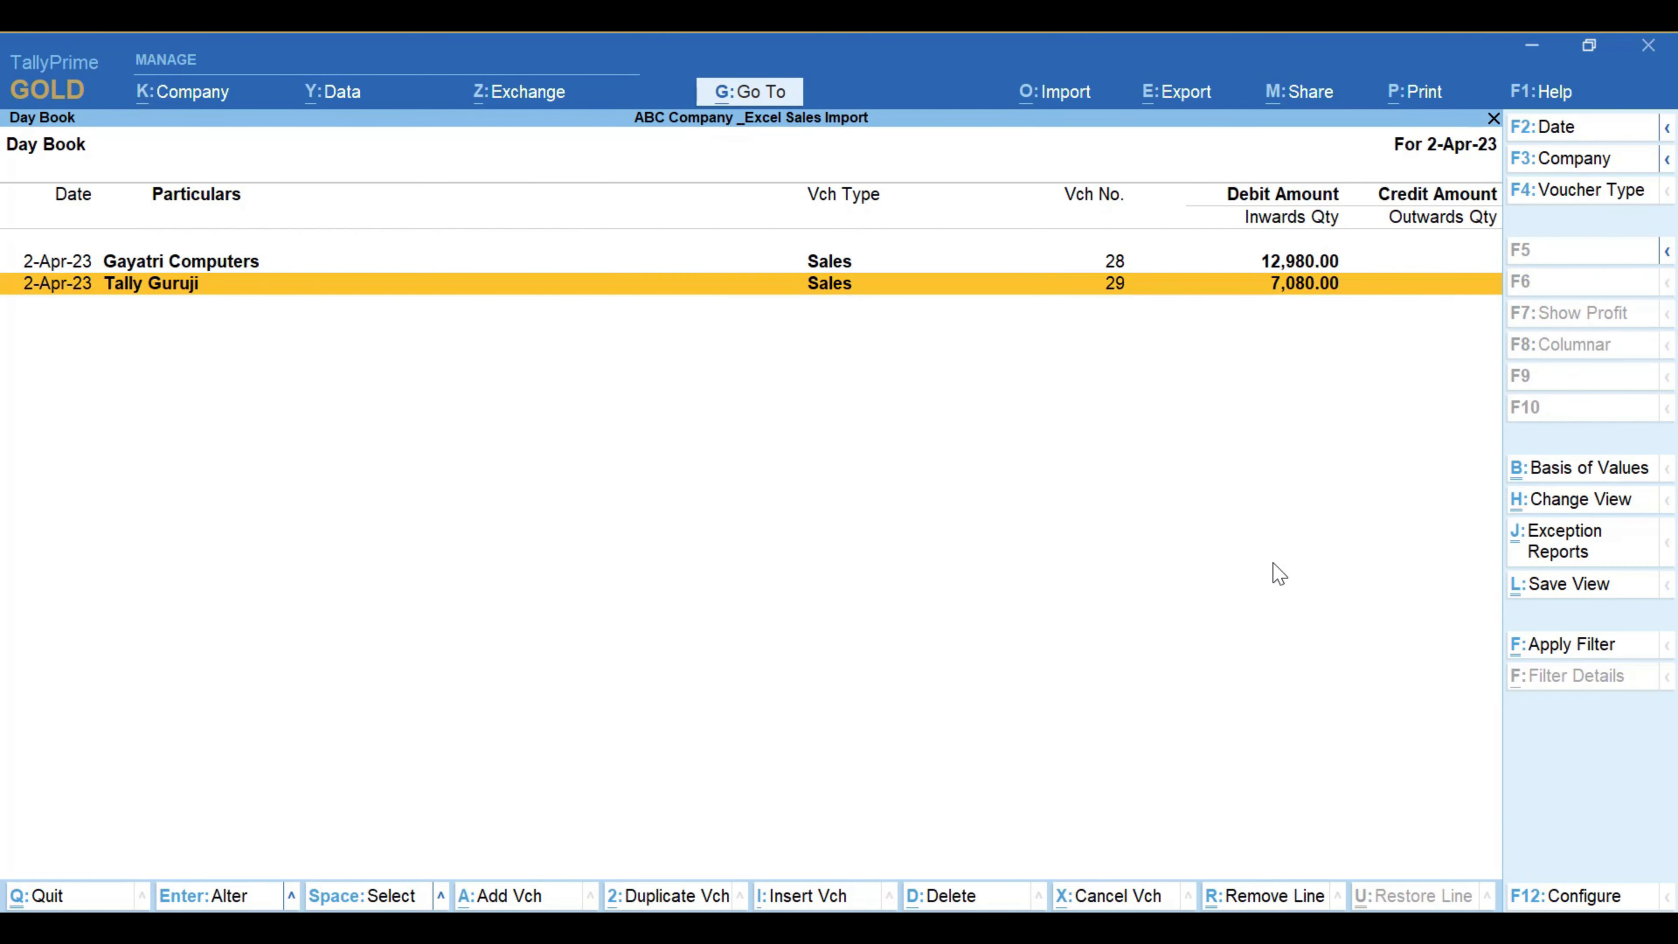
key("Escape")
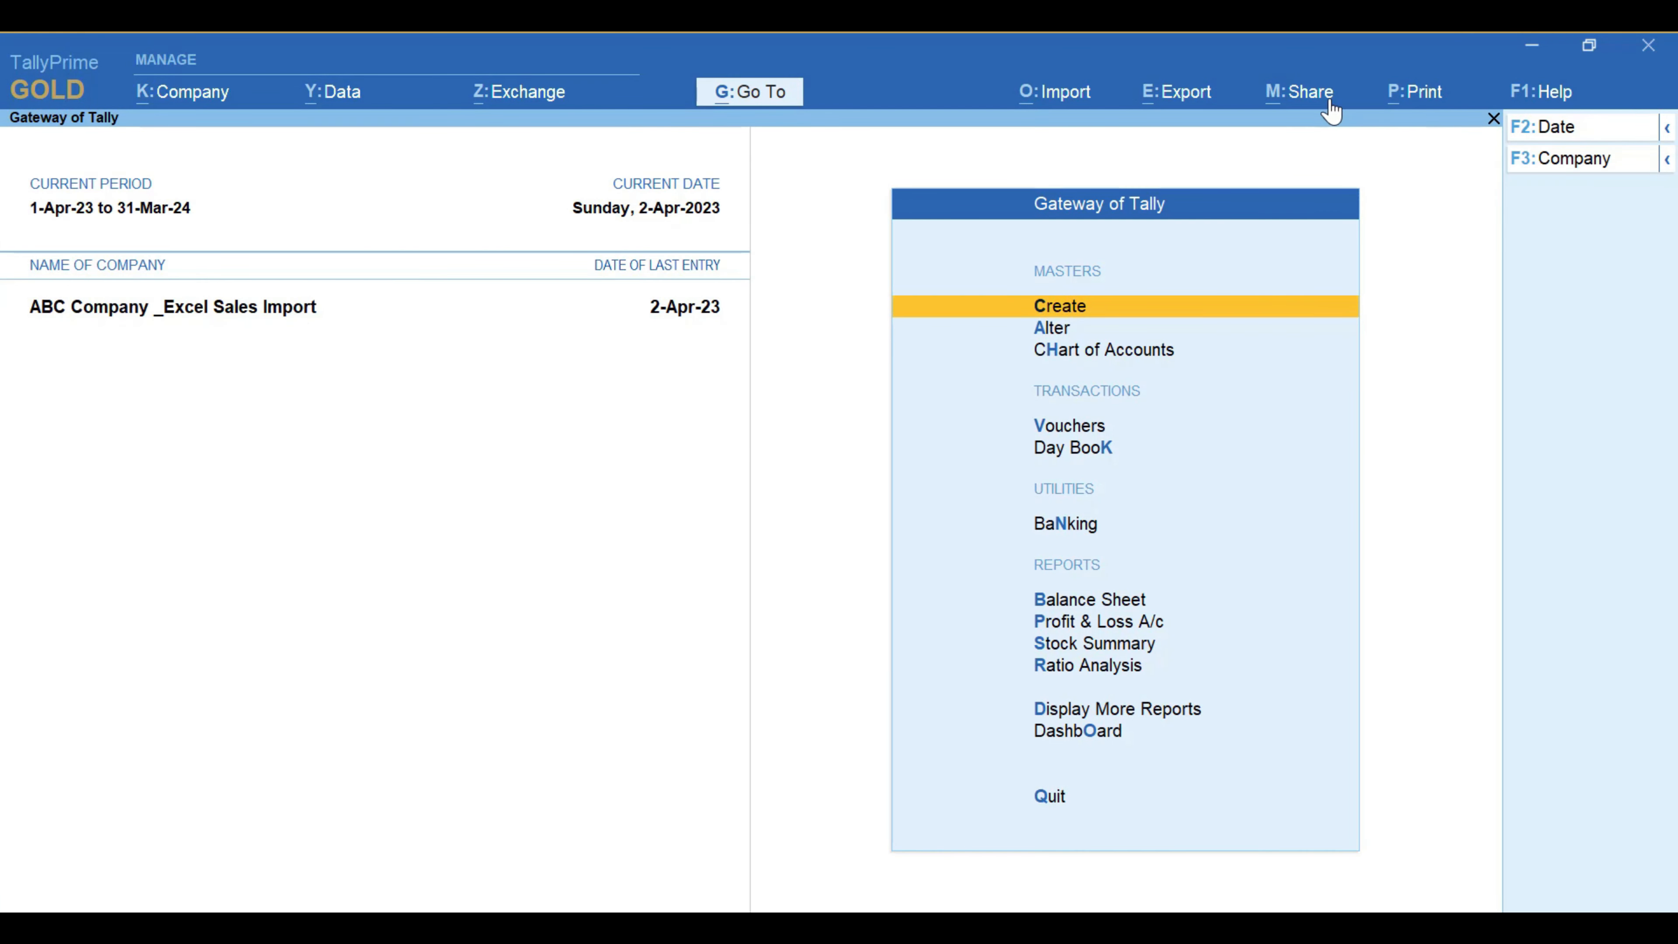
Step: Share another report over WhatsApp, selecting All Ledger Accounts from the List of Reports
left_click(1315, 99)
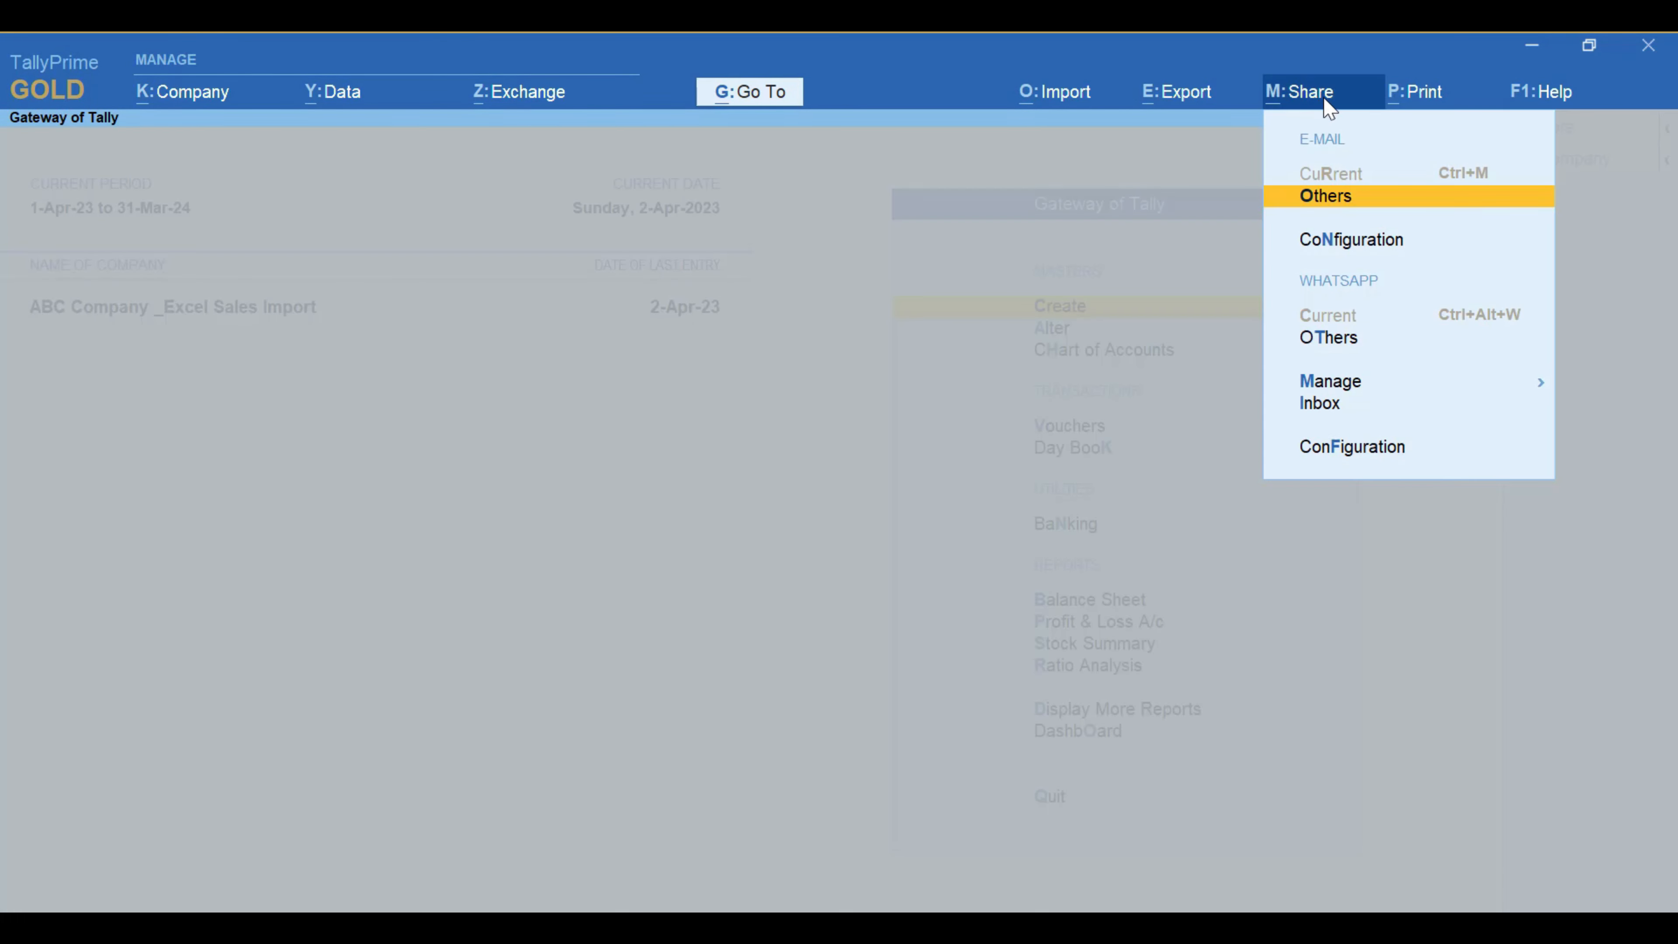
left_click(1361, 393)
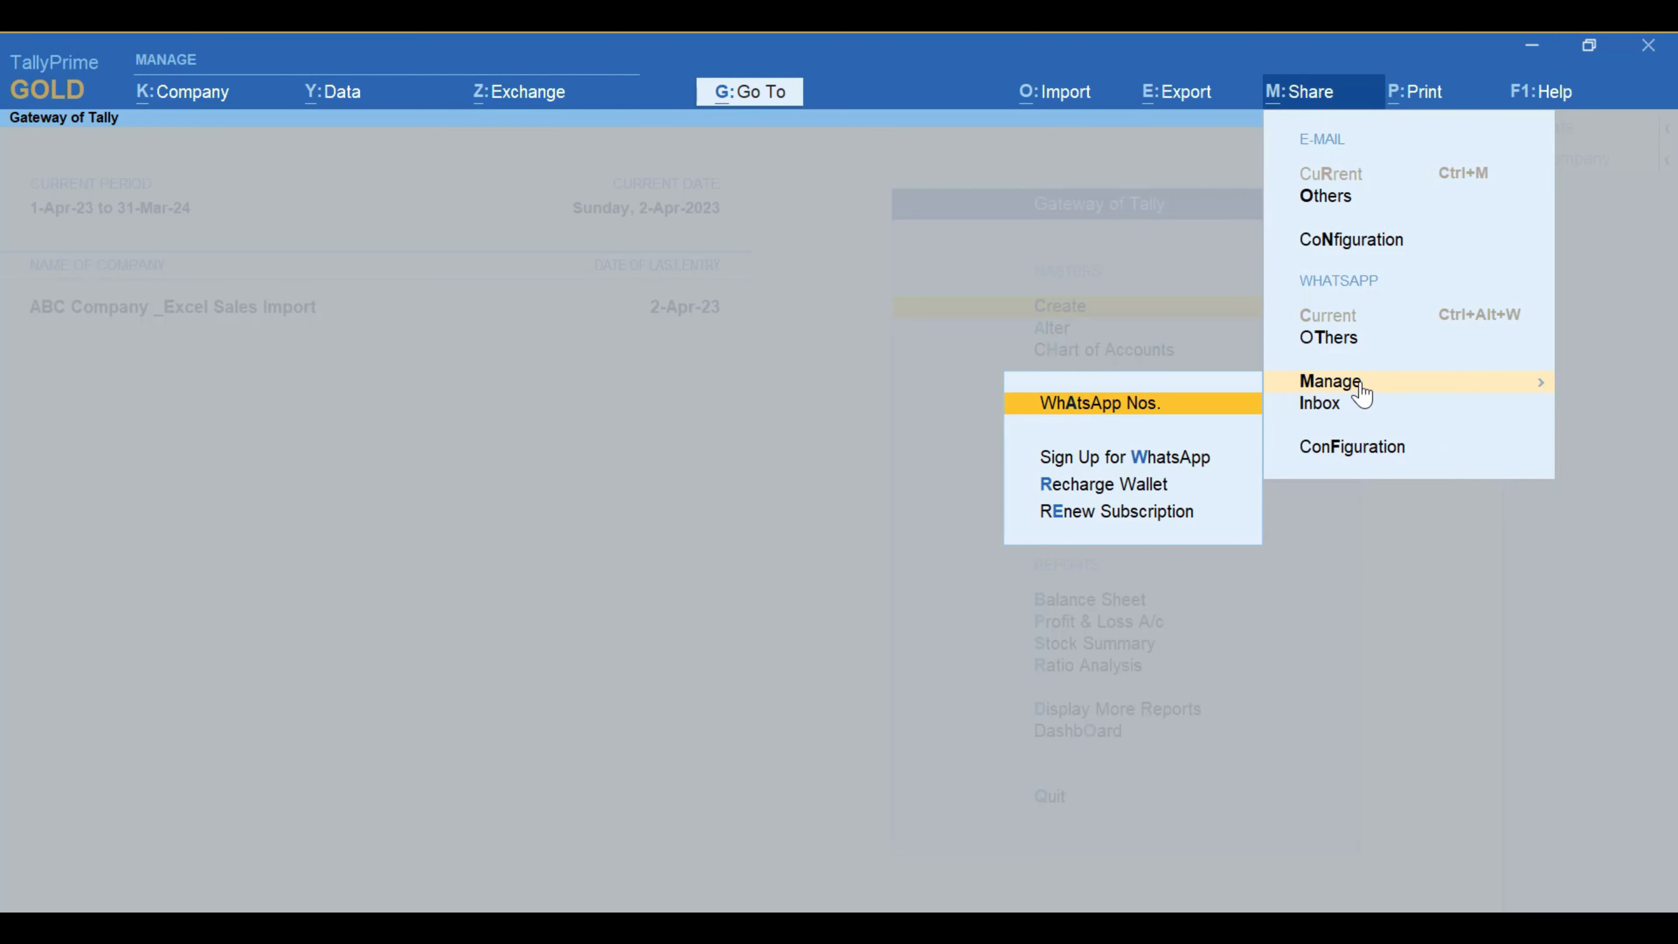
key("Escape")
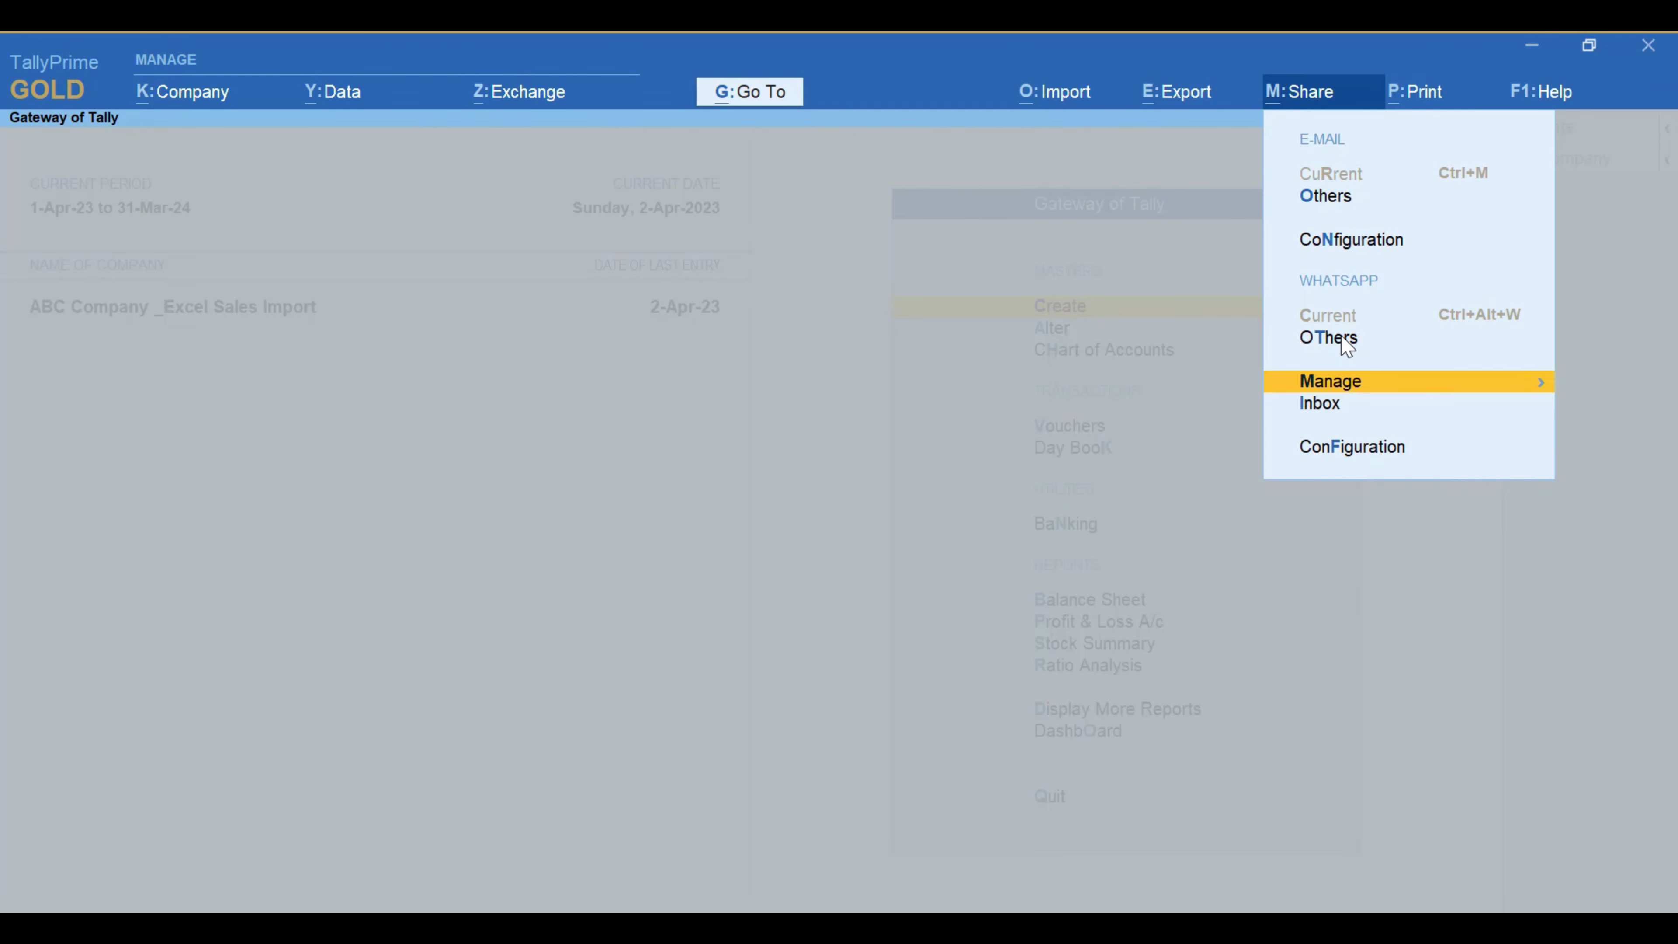
left_click(1345, 341)
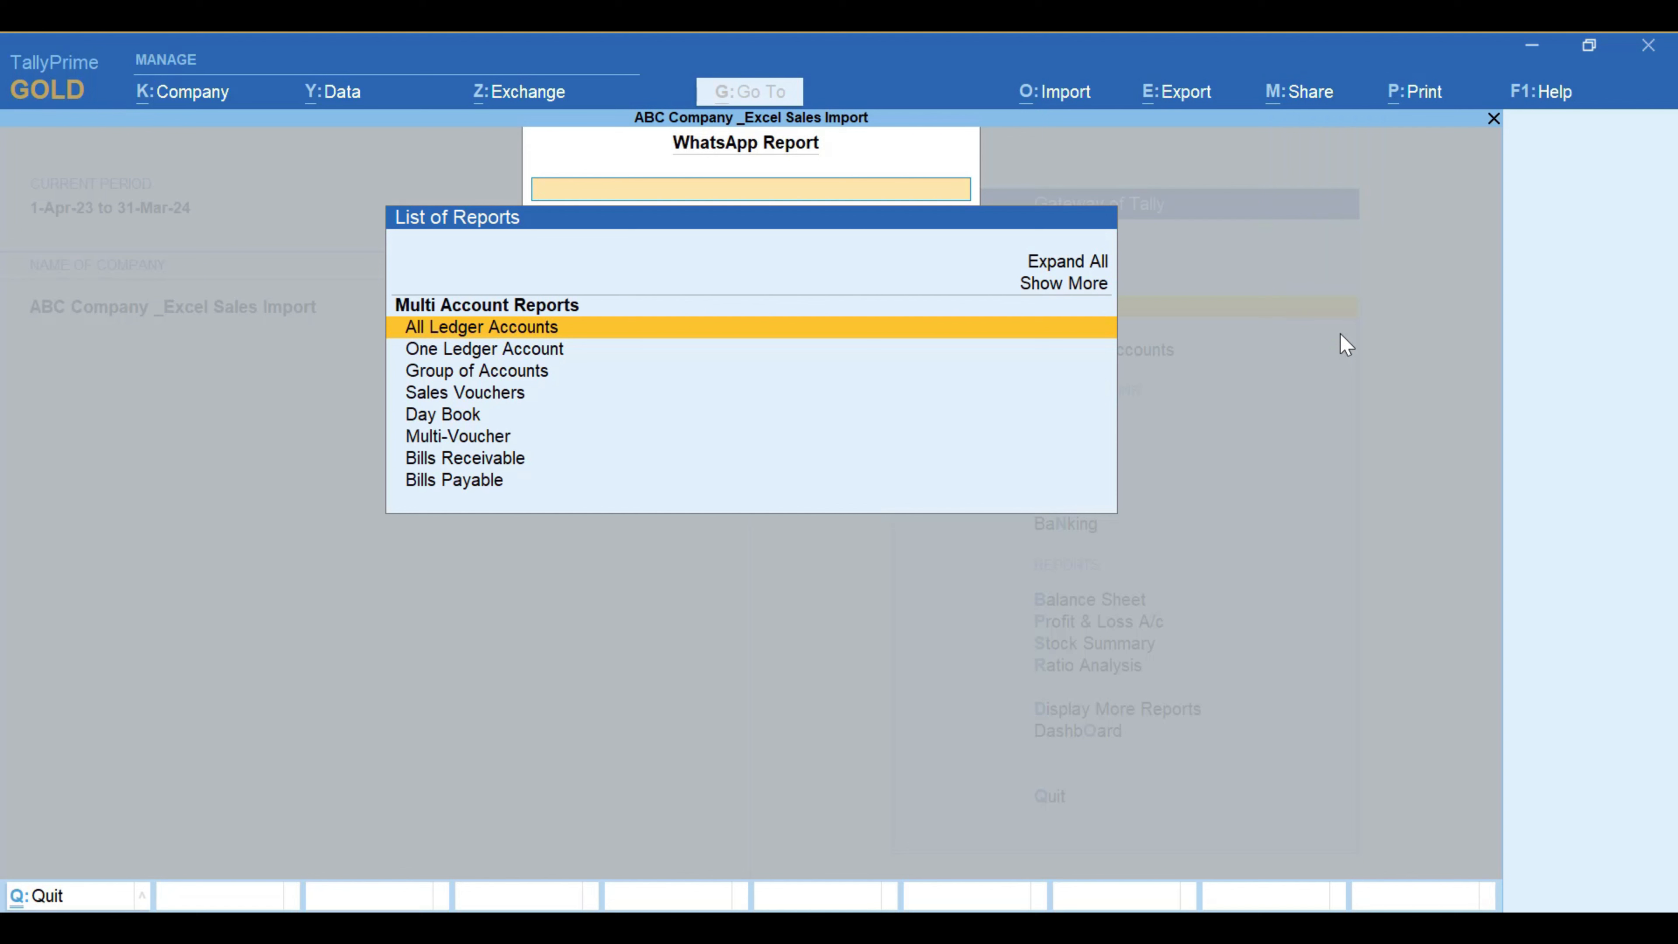
key("Down")
key("Up")
key("Return")
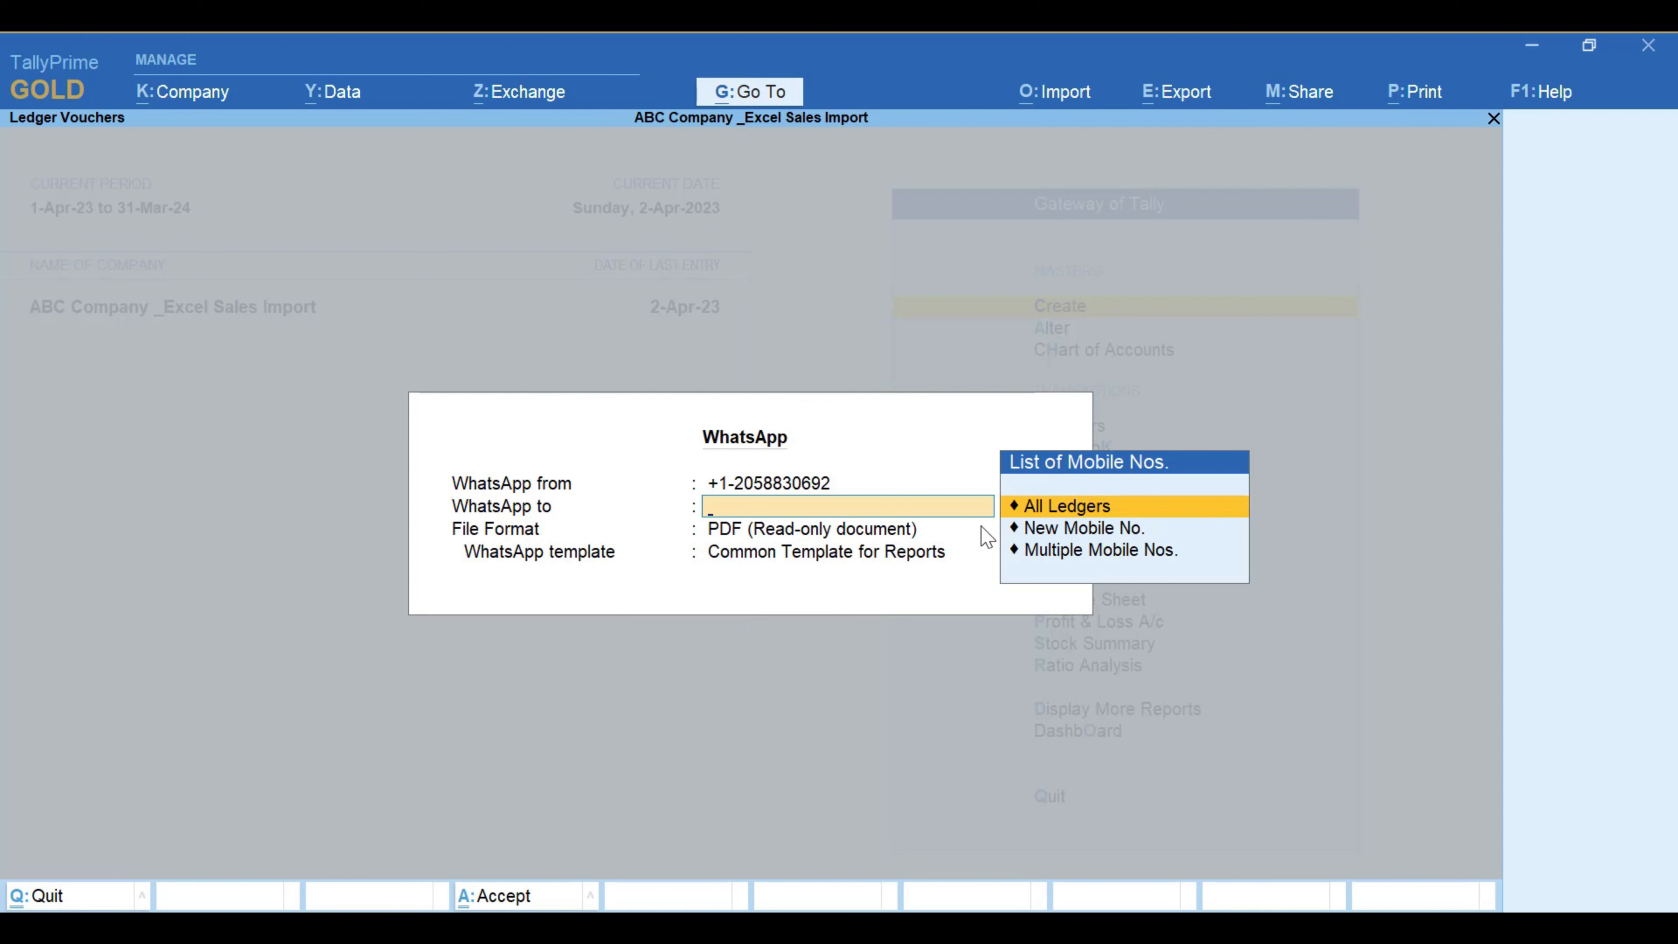
Step: Send to All Ledgers using Common Template for Reports, and preview the WhatsApp message
left_click(1038, 513)
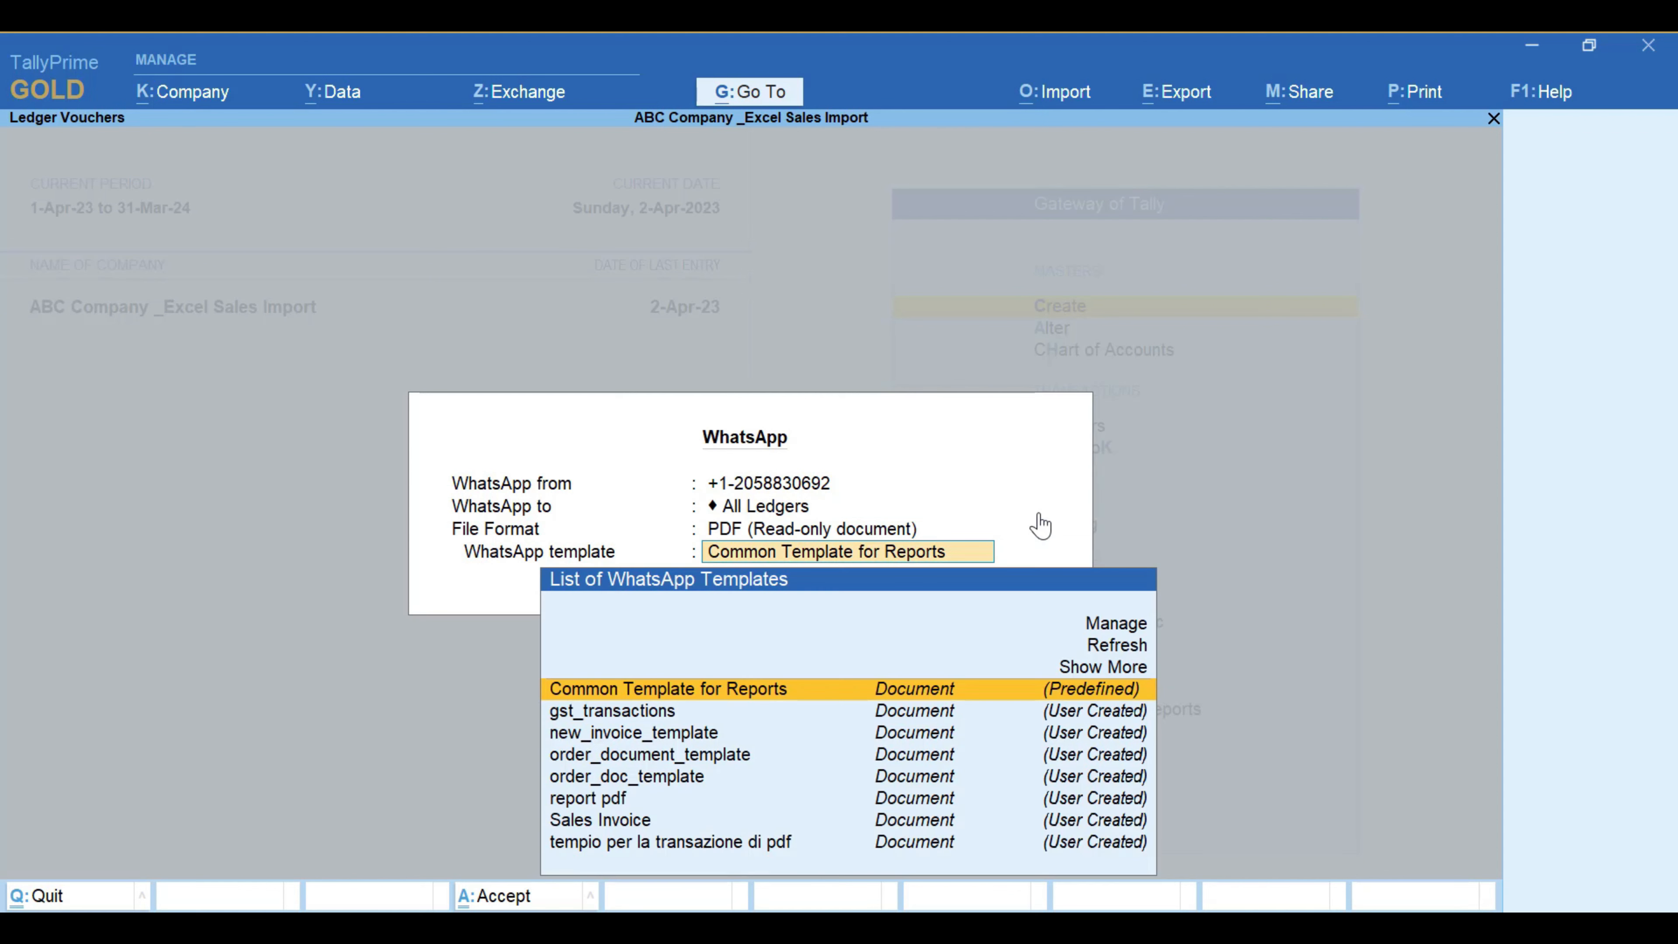
key("Down")
key("Down")
key("Down")
key("Down")
key("Down")
key("Down")
key("Down")
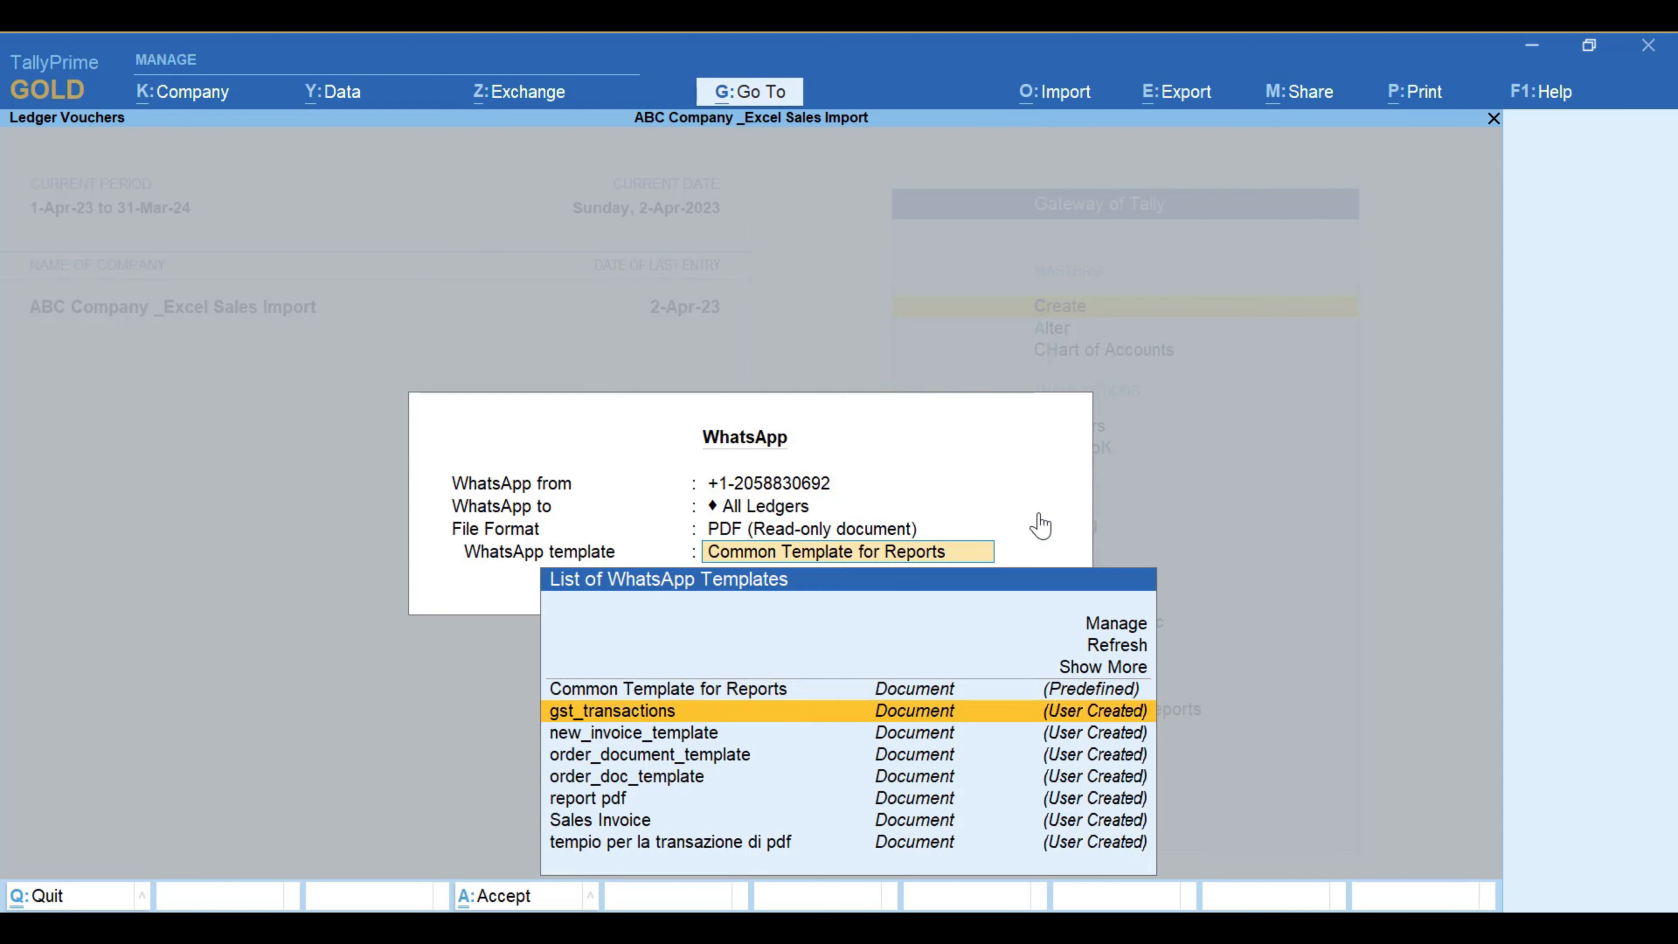
key("Up")
key("Up")
key("Up")
key("Up")
key("Up")
key("Up")
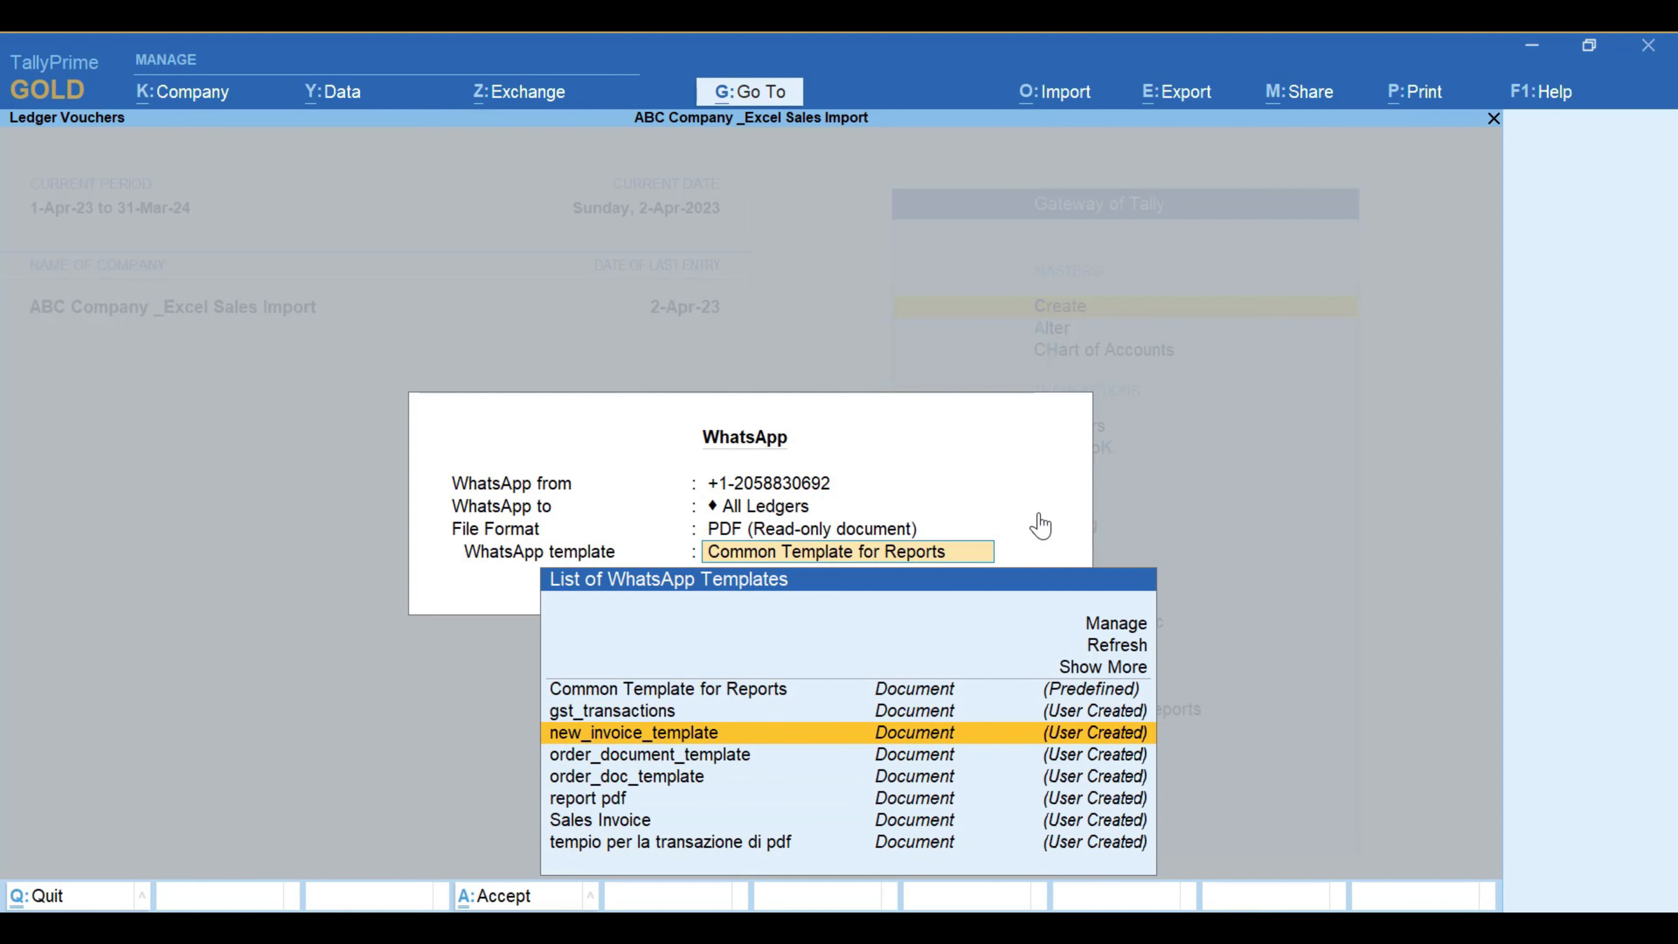
key("Down")
key("Down")
key("Down")
key("Down")
key("Down")
key("Down")
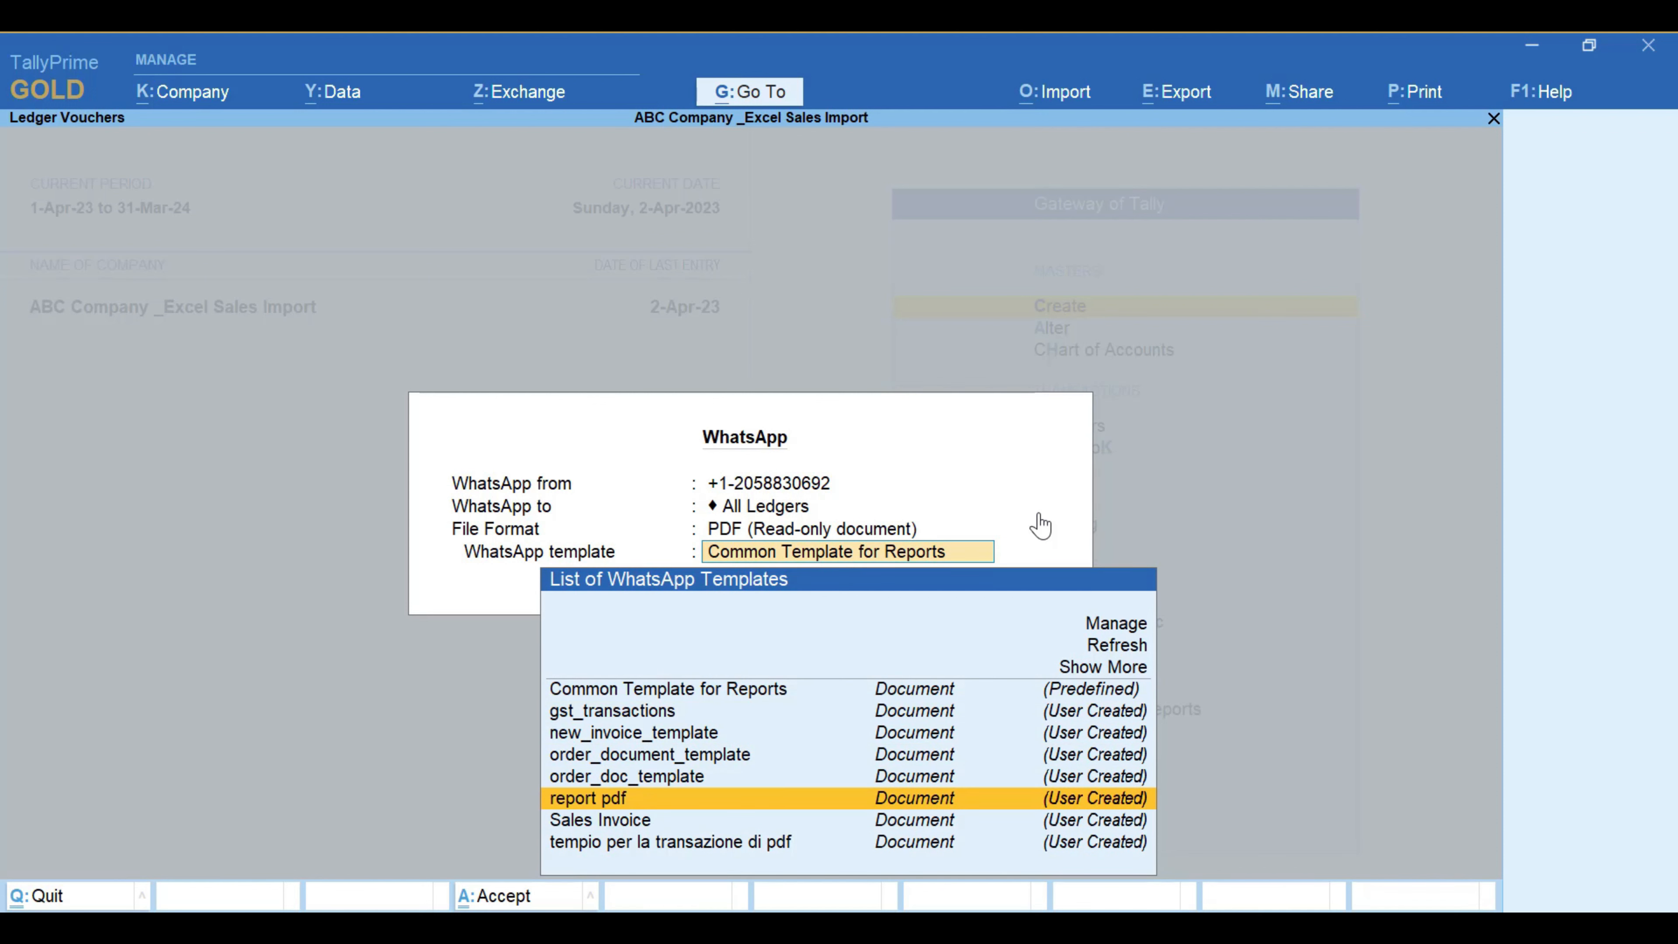
key("Up")
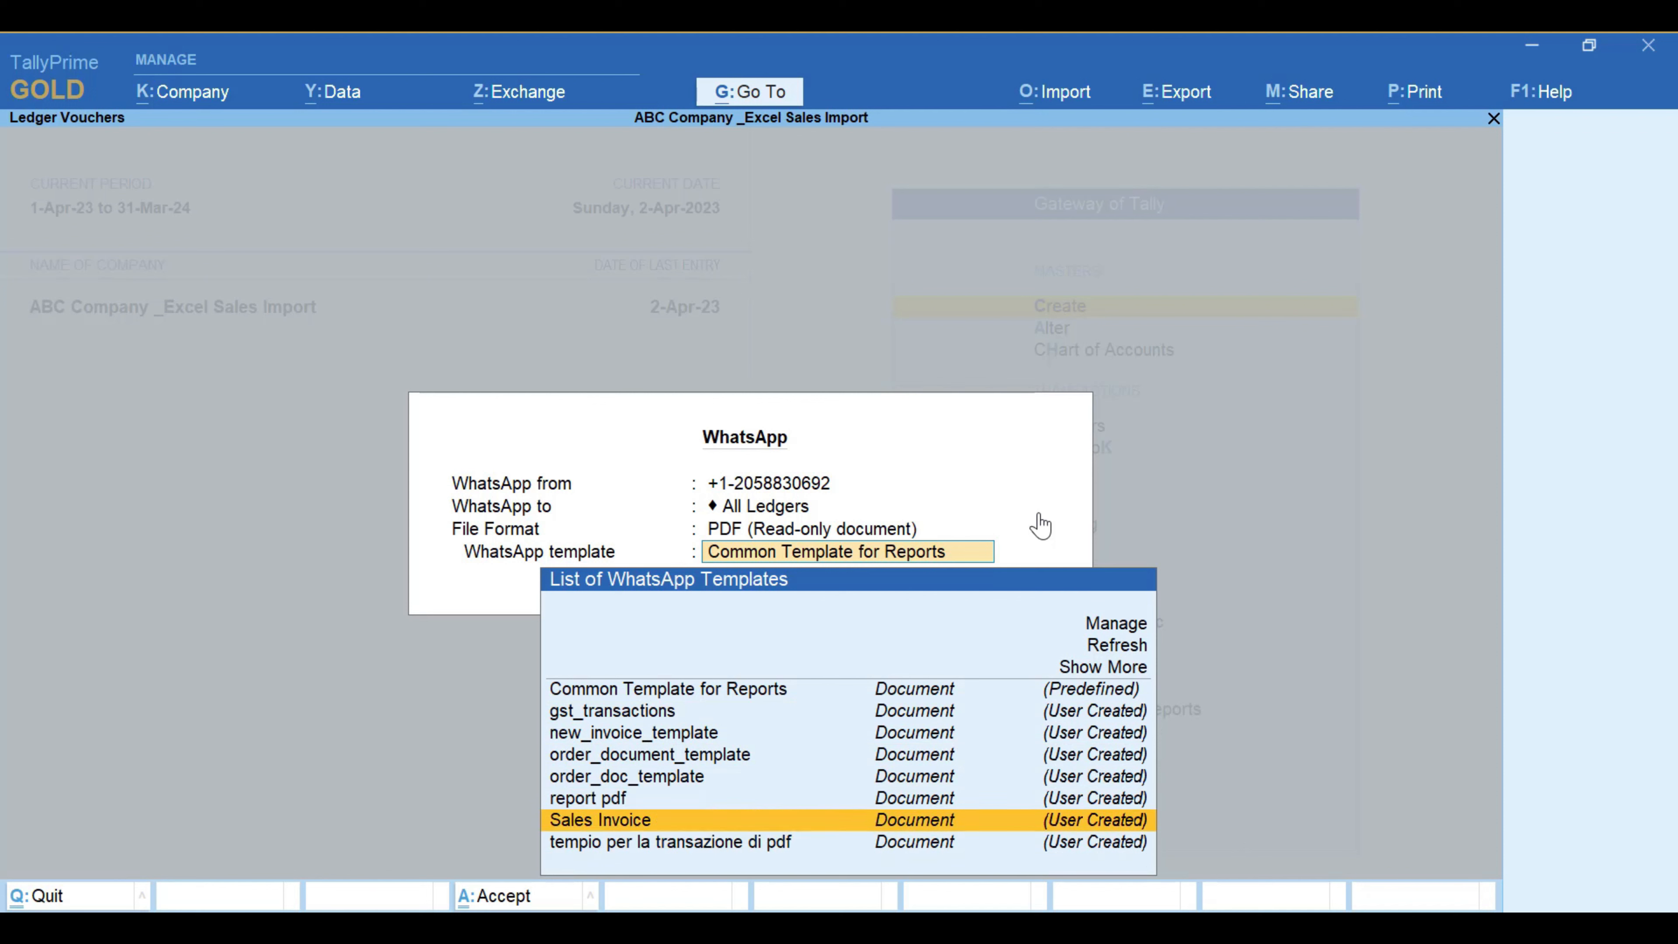
key("Up")
key("Down")
key("Up")
key("Up")
key("Up")
key("Up")
key("Up")
key("Up")
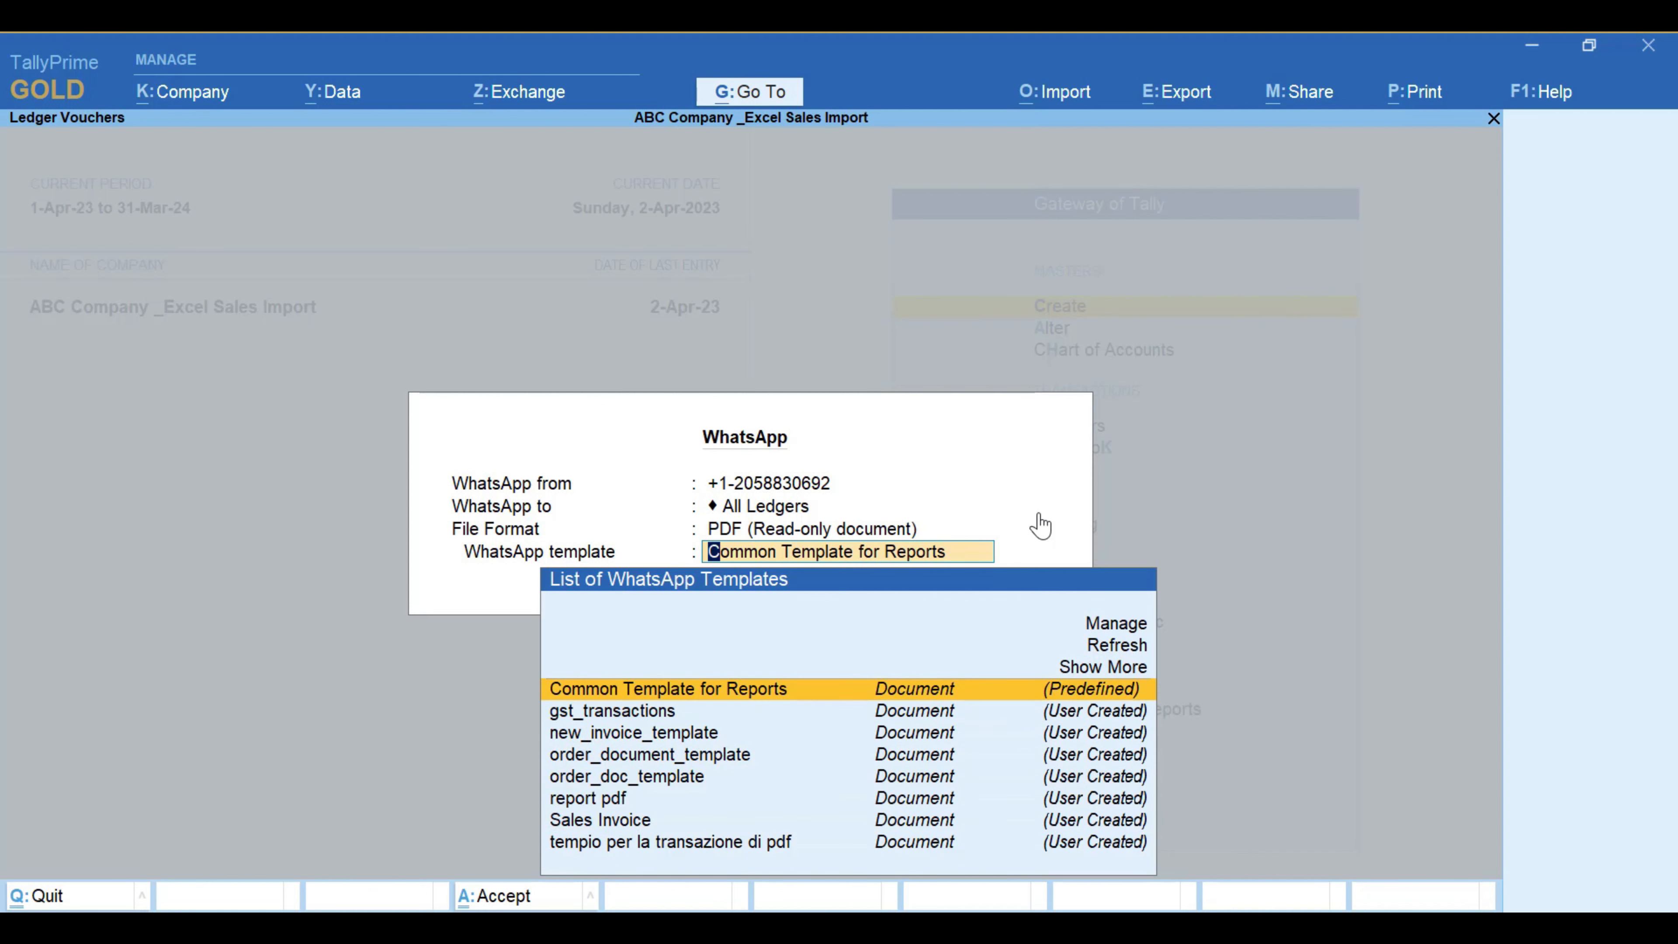
key("Return")
key("i")
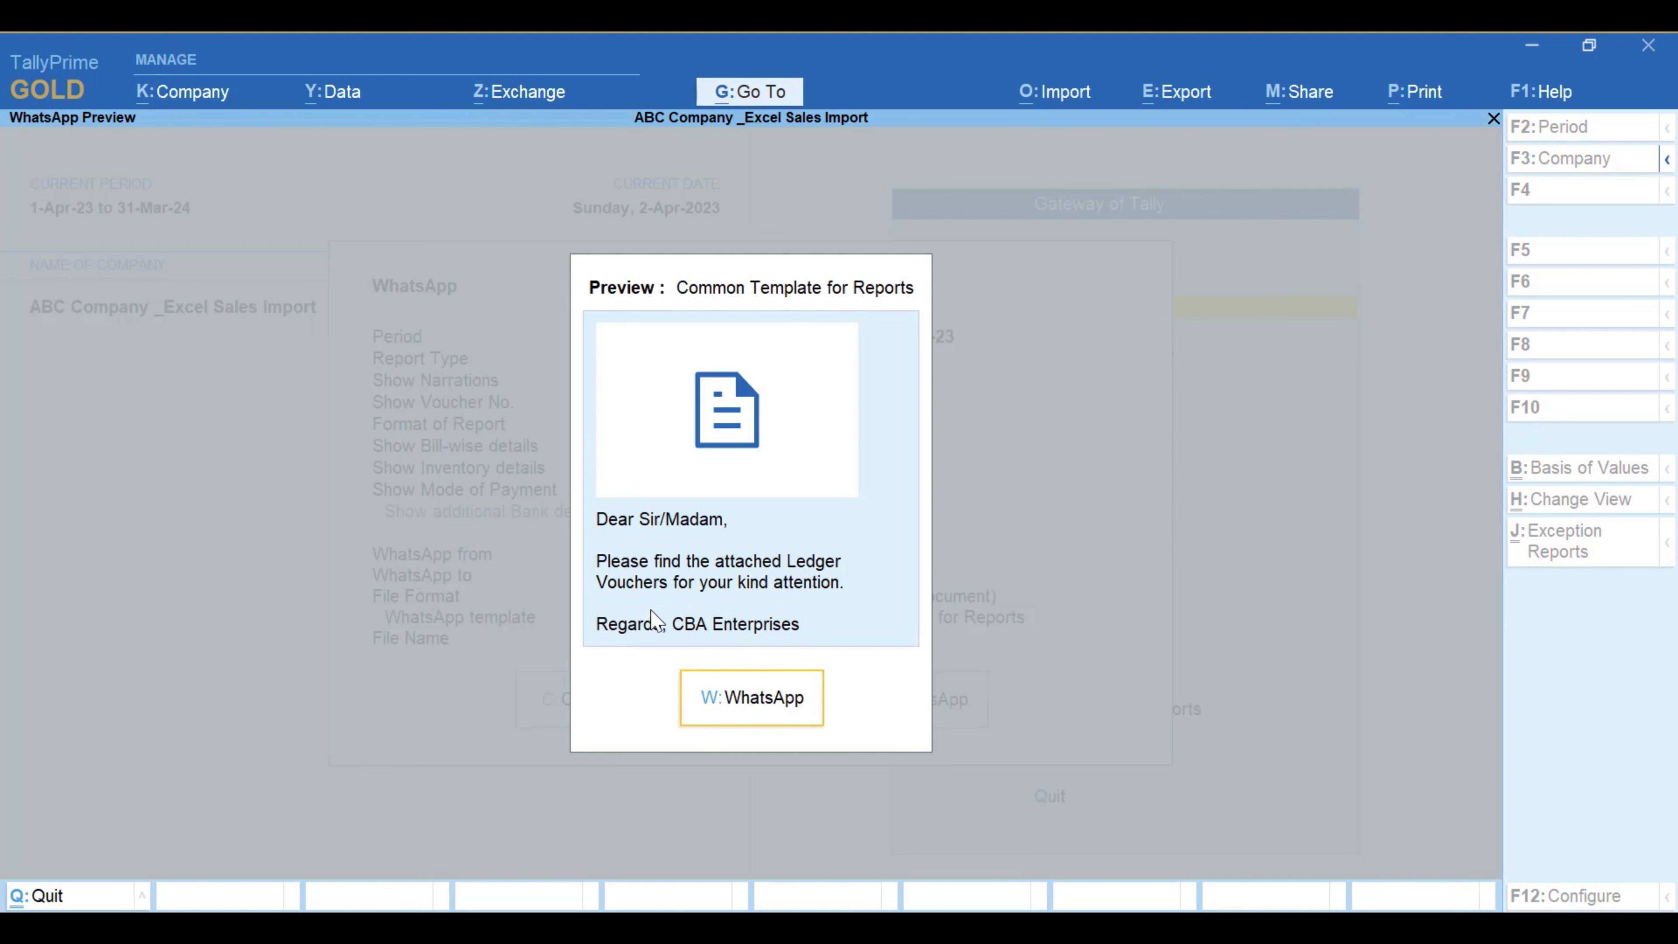
key("Escape")
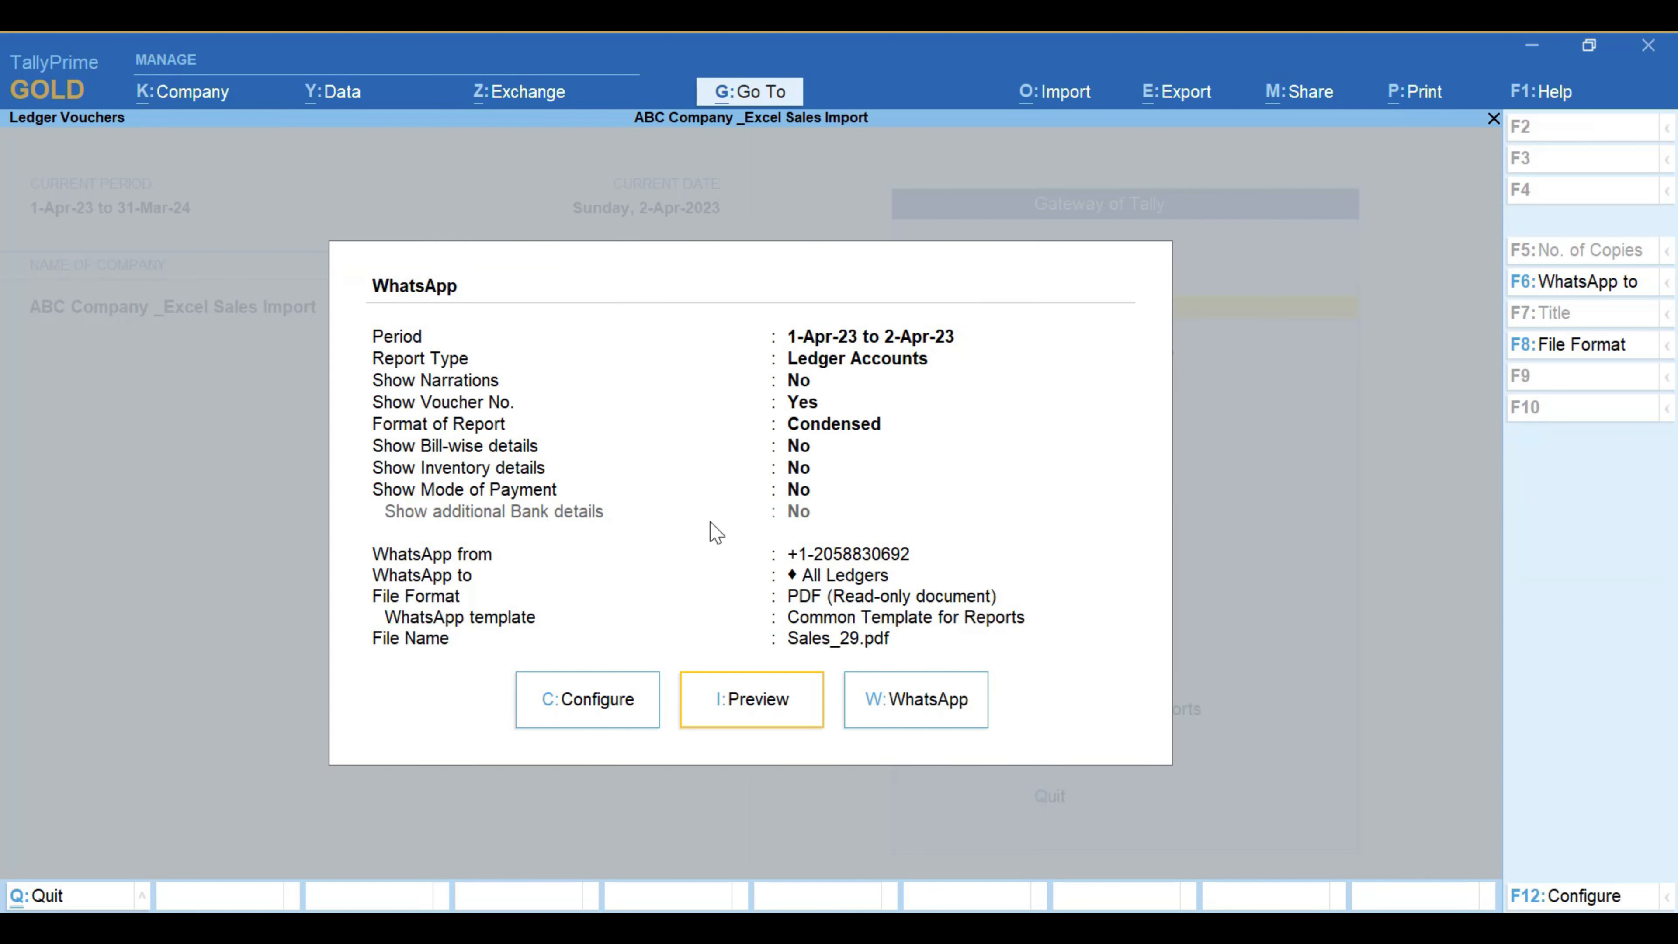